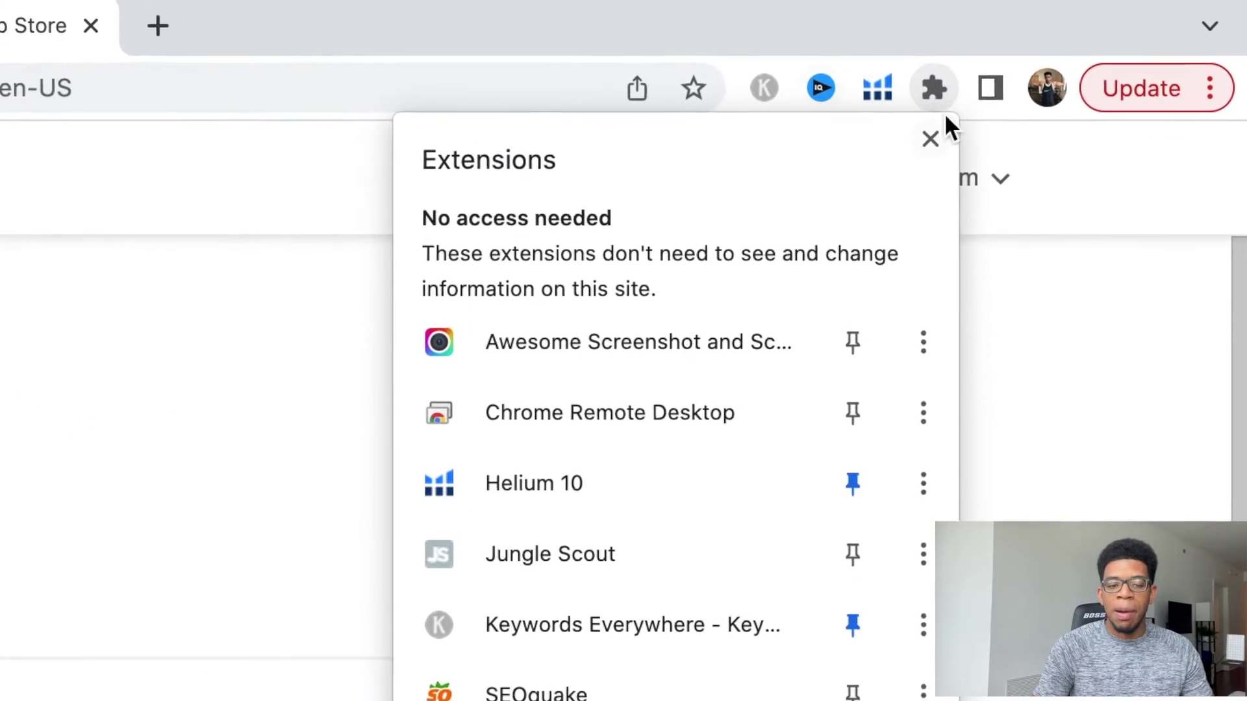
Close the browser's extensions list, the Helium 10 Chrome Web Store page and the Helium 10 Chrome extension page.
left_click(930, 138)
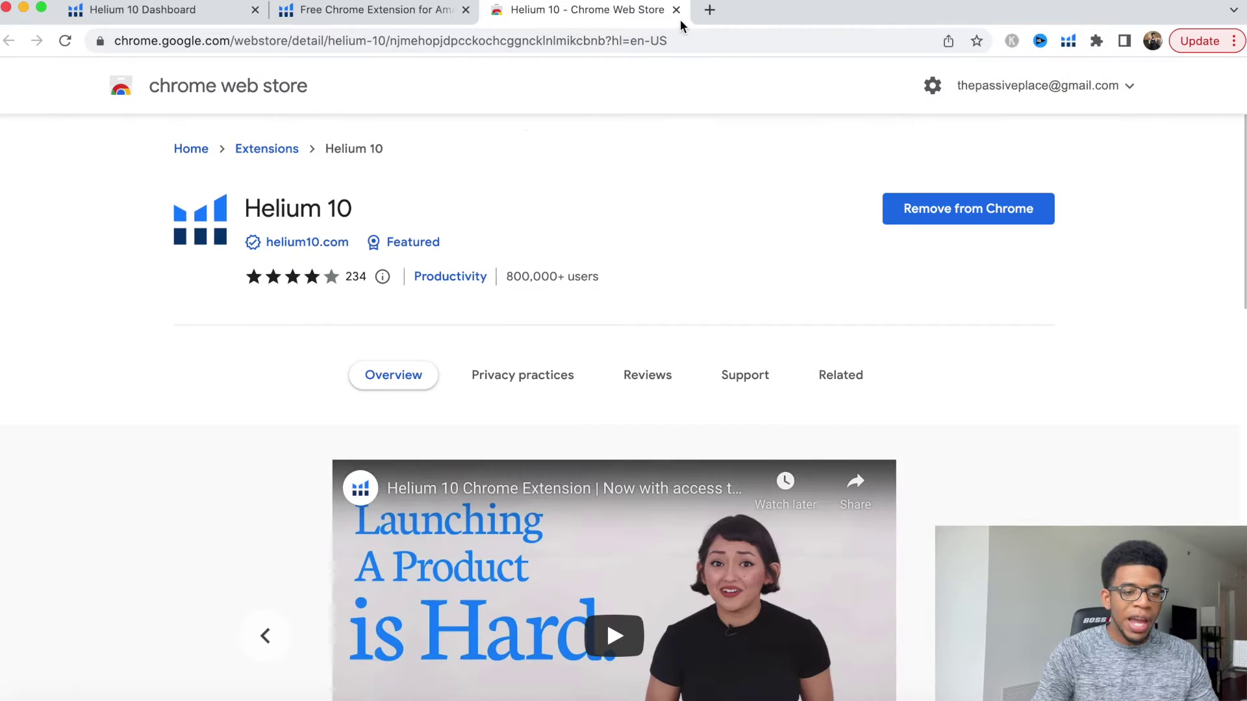
left_click(676, 10)
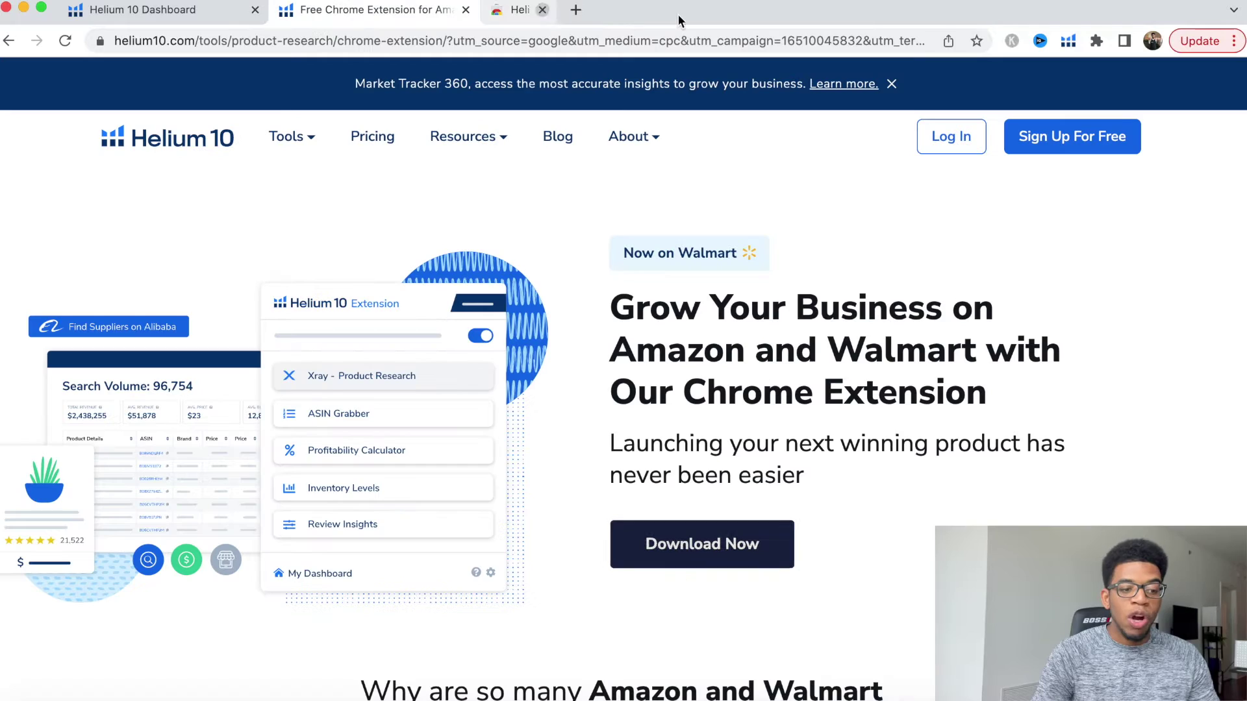
left_click(465, 10)
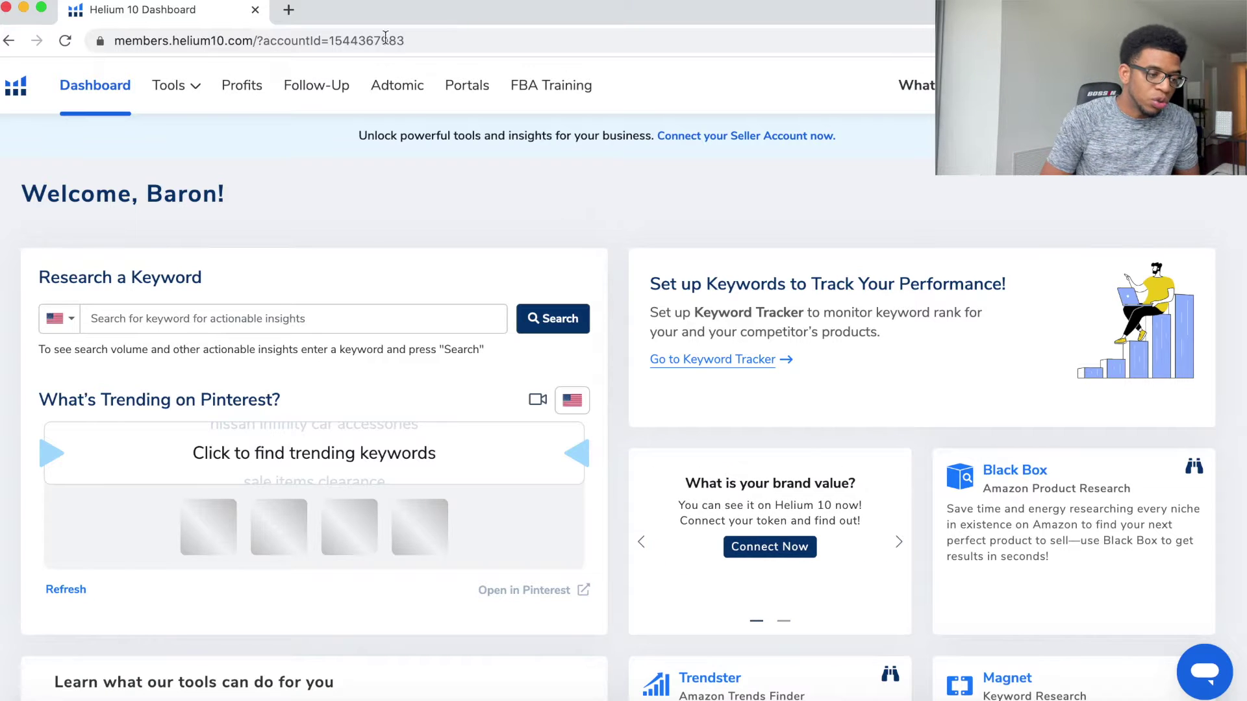
Open the Black Box product research tool, run a product search without filters and review its results.
left_click(169, 91)
left_click(467, 188)
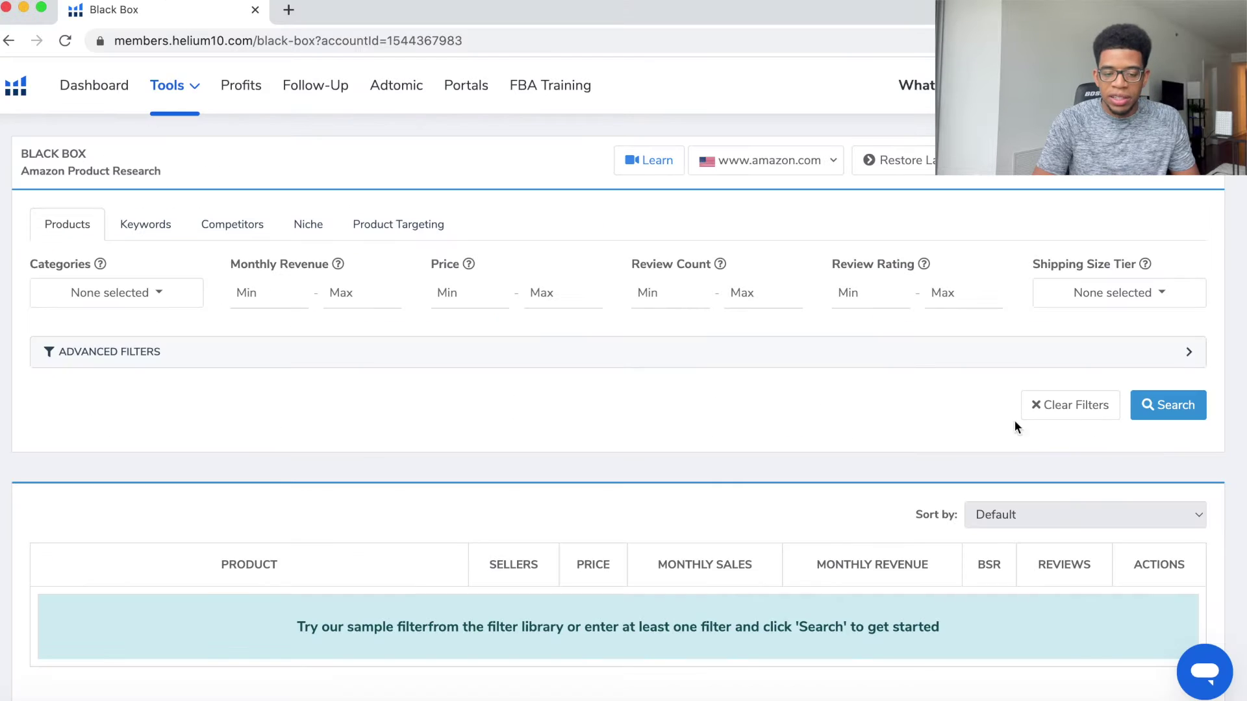
left_click(1165, 408)
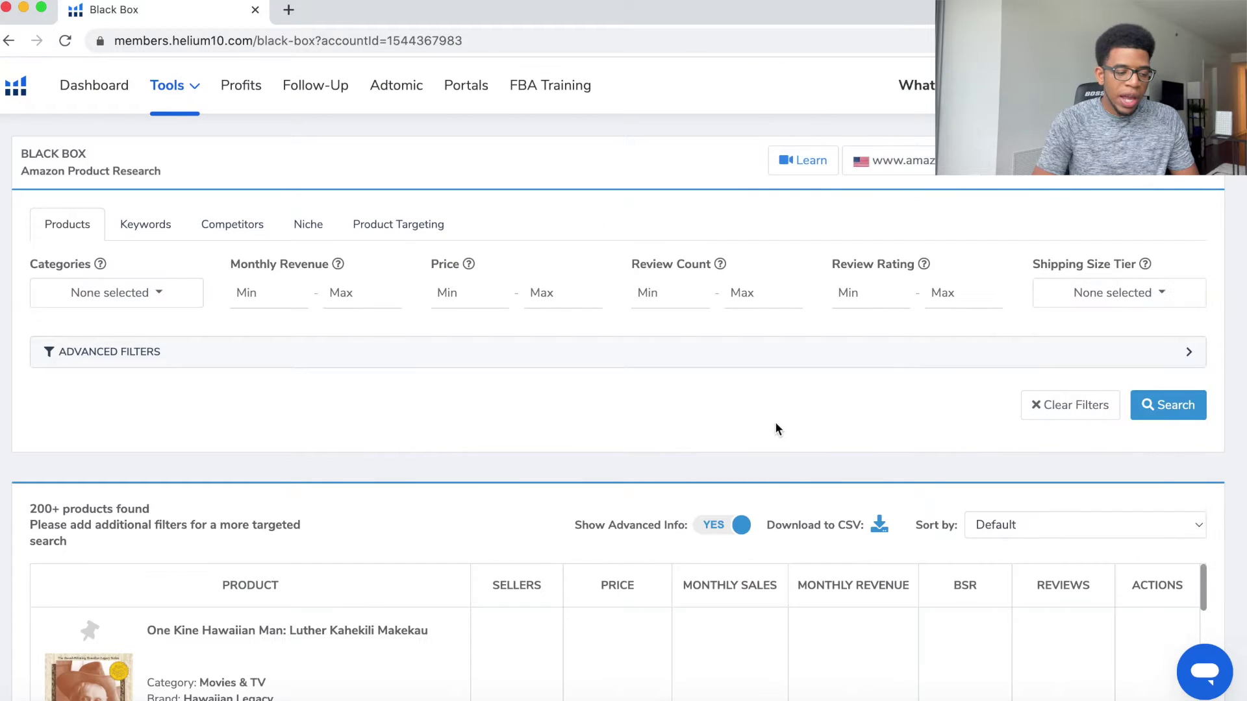
scroll(774, 422, "down", 4)
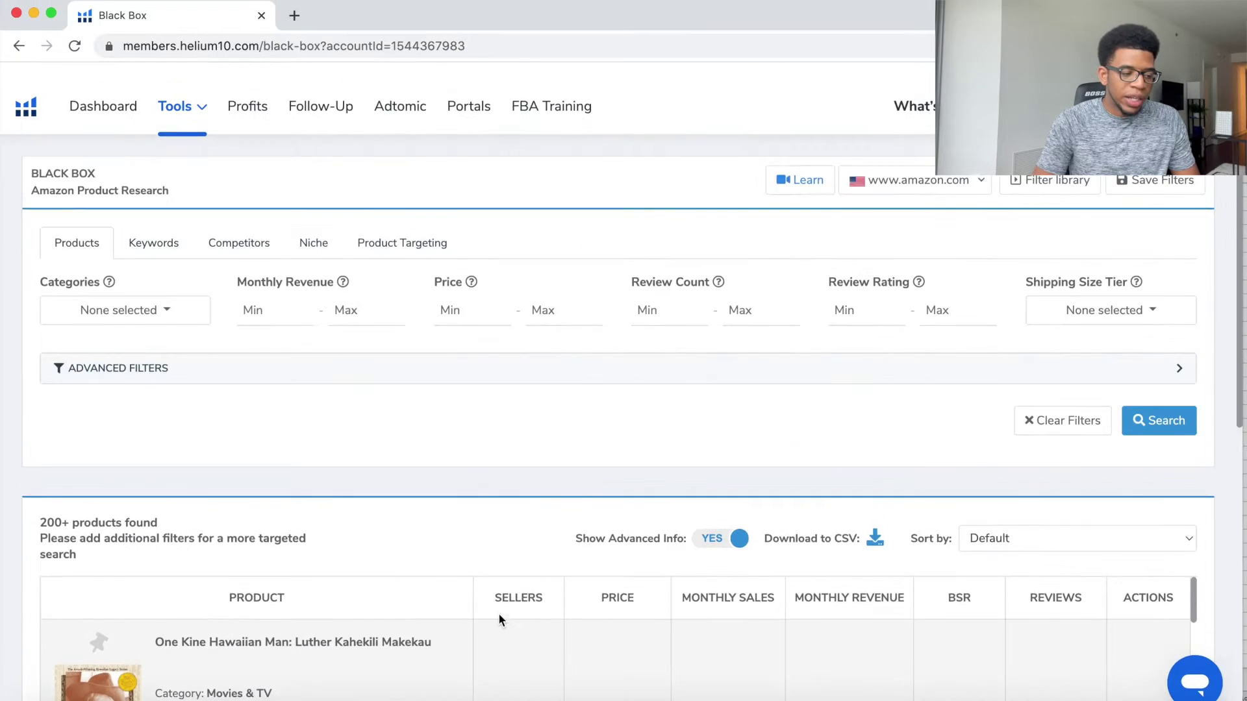
scroll(497, 613, "down", 1)
scroll(616, 494, "down", 15)
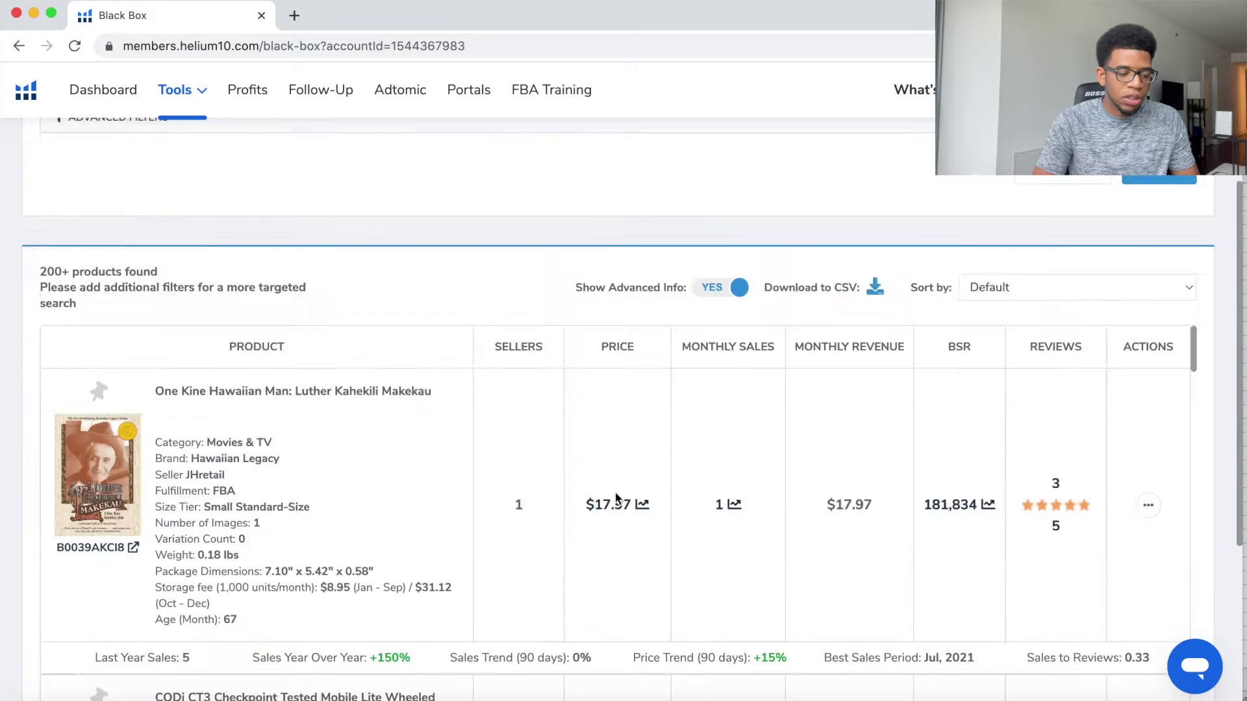
scroll(616, 498, "up", 5)
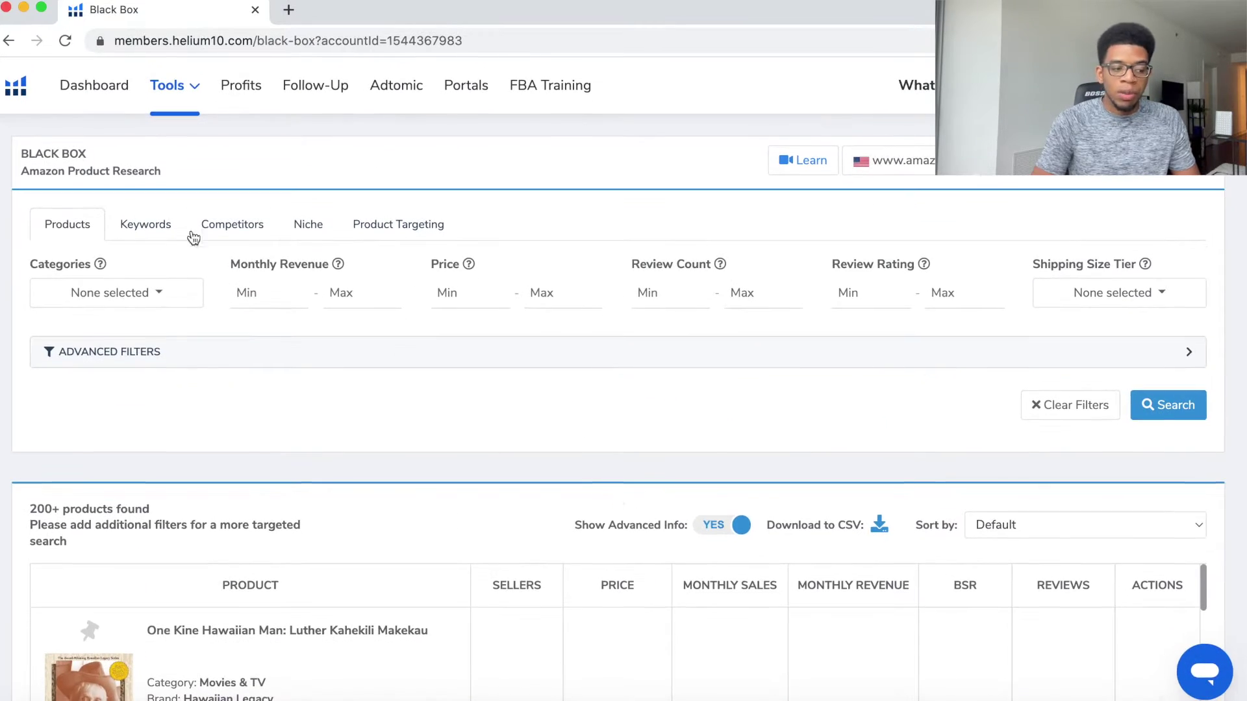
Switch to keyword research and set the minimum search volume to 1000 and the minimum monthly revenue to 6000.
left_click(145, 233)
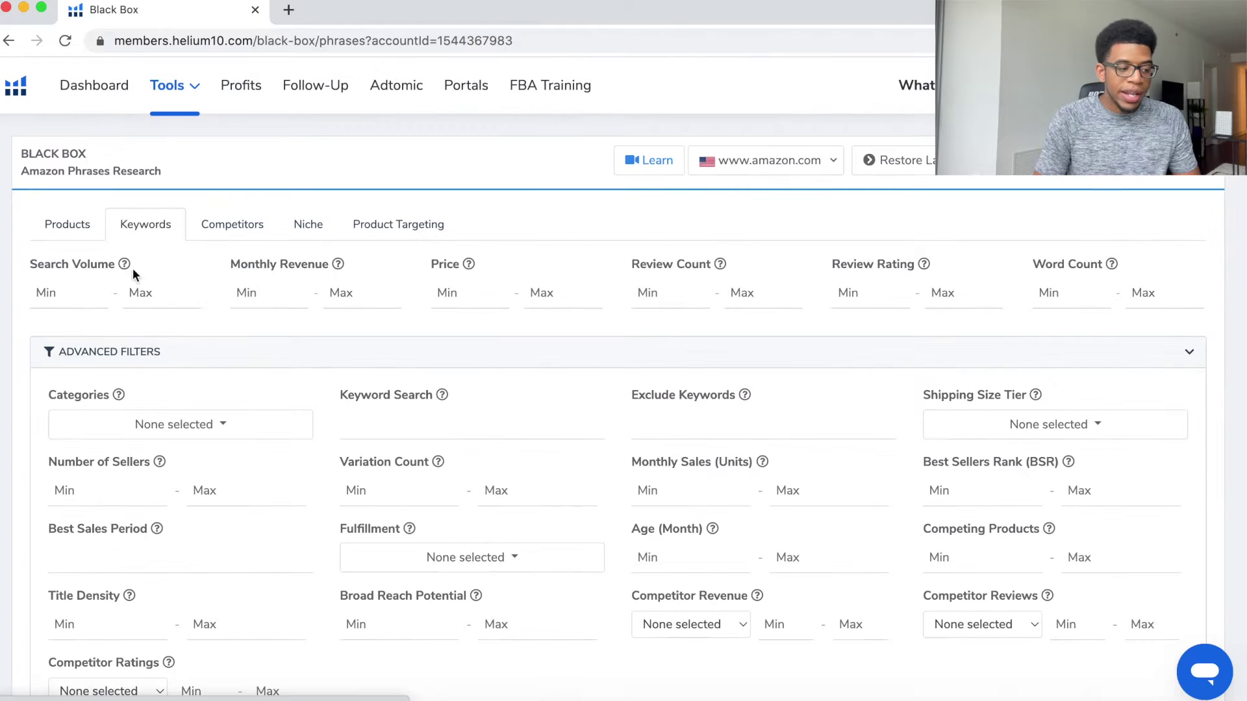
left_click(65, 286)
type("1000")
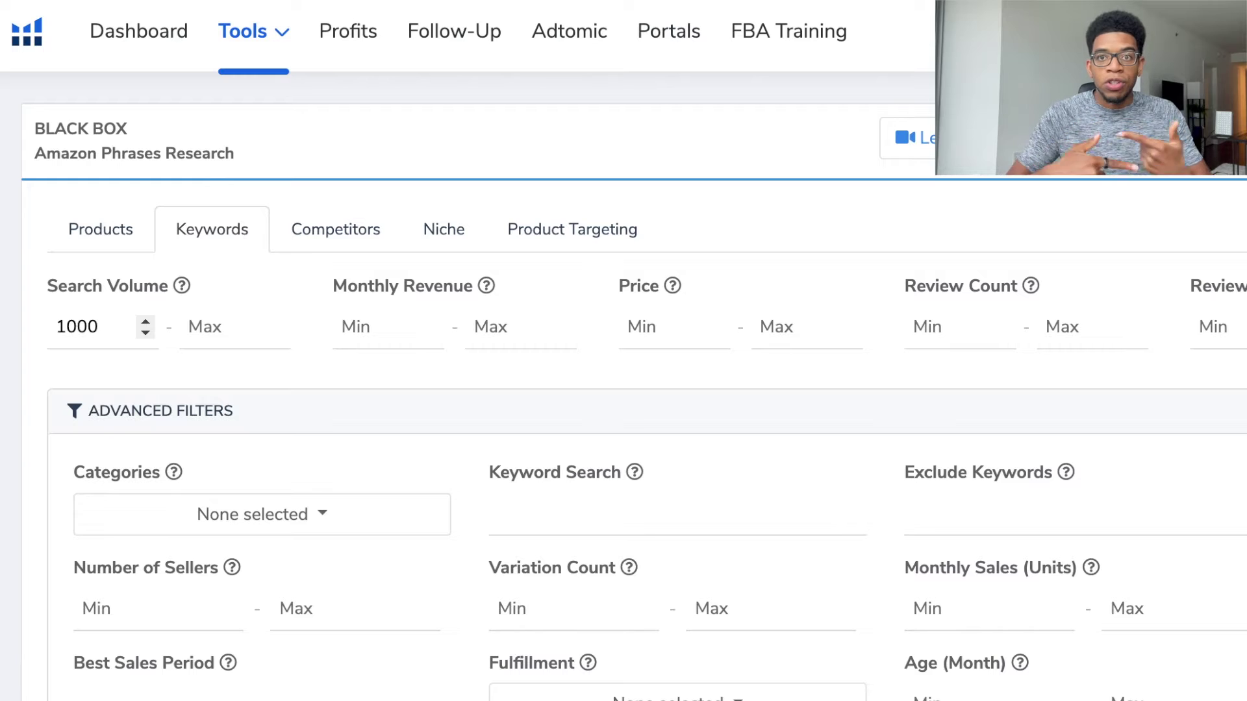
left_click(383, 327)
type("6000")
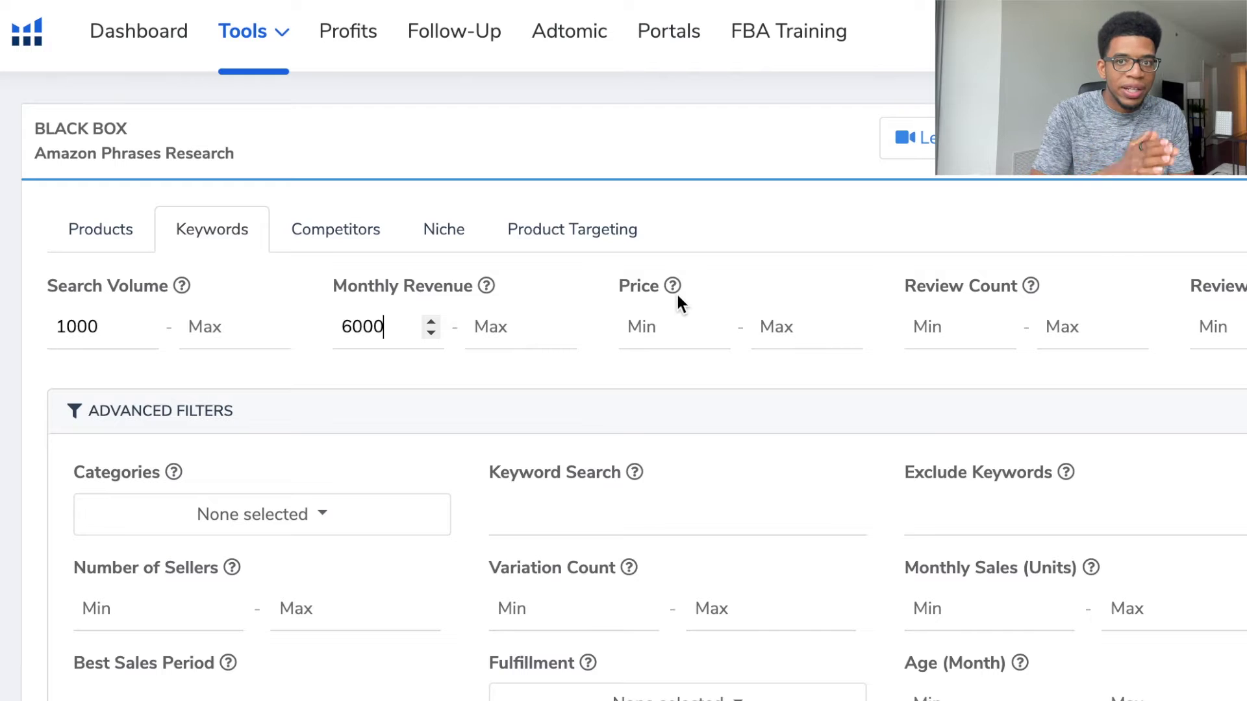
Limit the price to between 25 and 75 and the review count to a maximum of 200.
left_click(640, 334)
type("25")
left_click(782, 337)
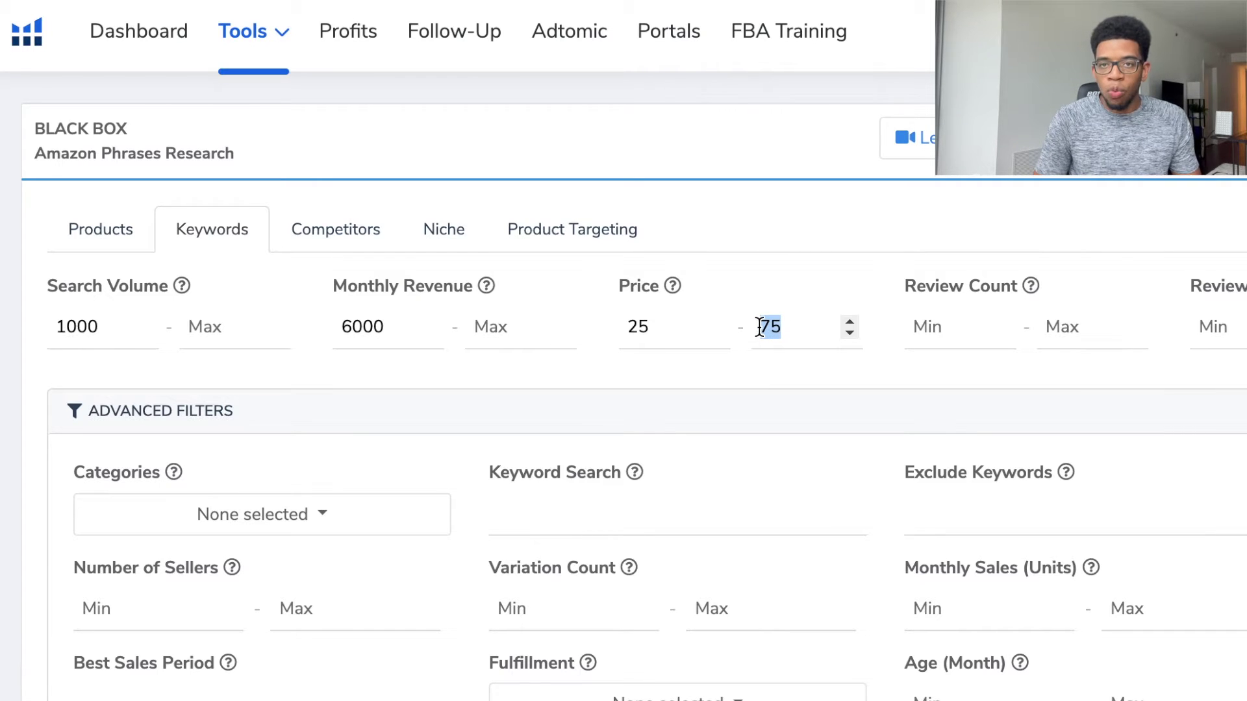
left_click(804, 330)
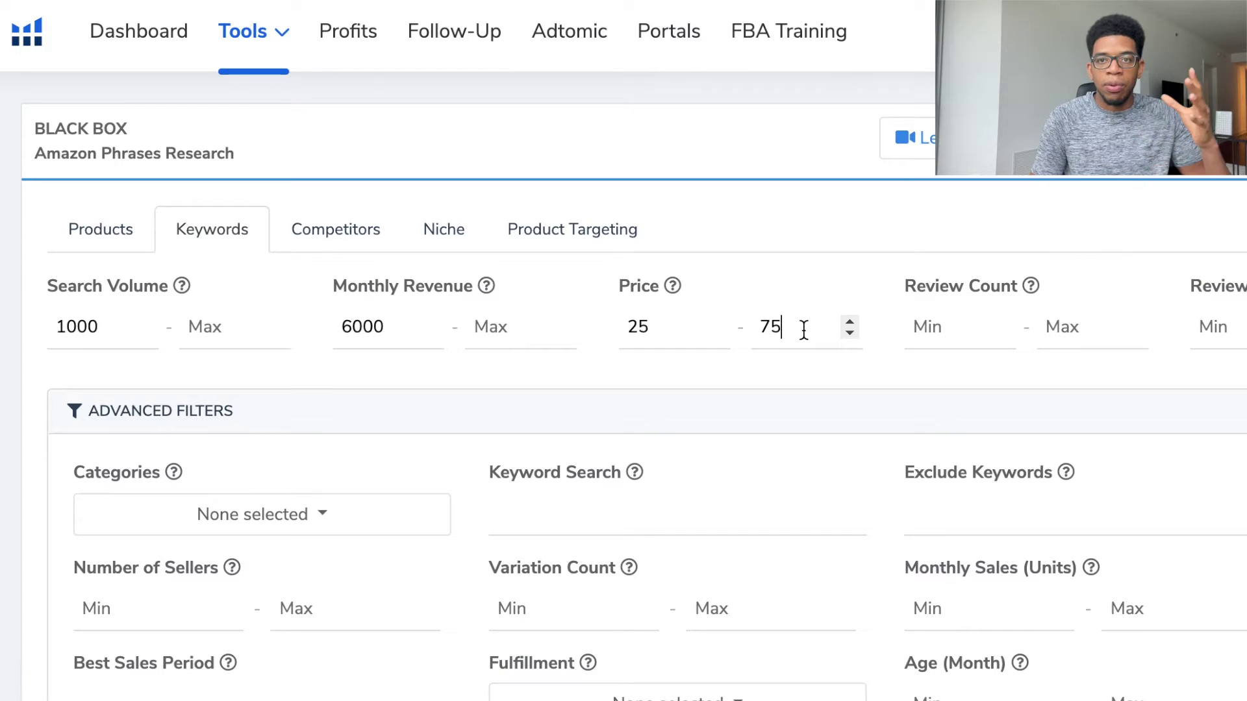
left_click(952, 326)
left_click(1054, 331)
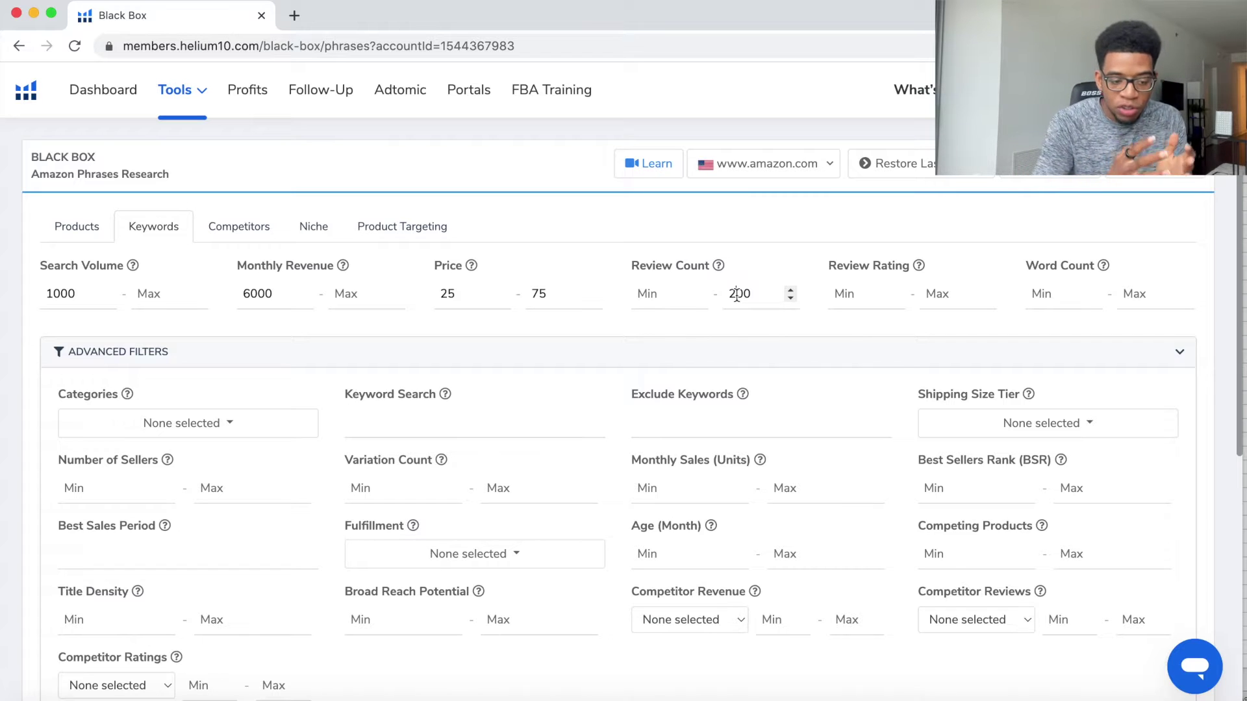
View the available categories without selecting any, and set the maximum number of competing products to 1000.
scroll(863, 399, "down", 3)
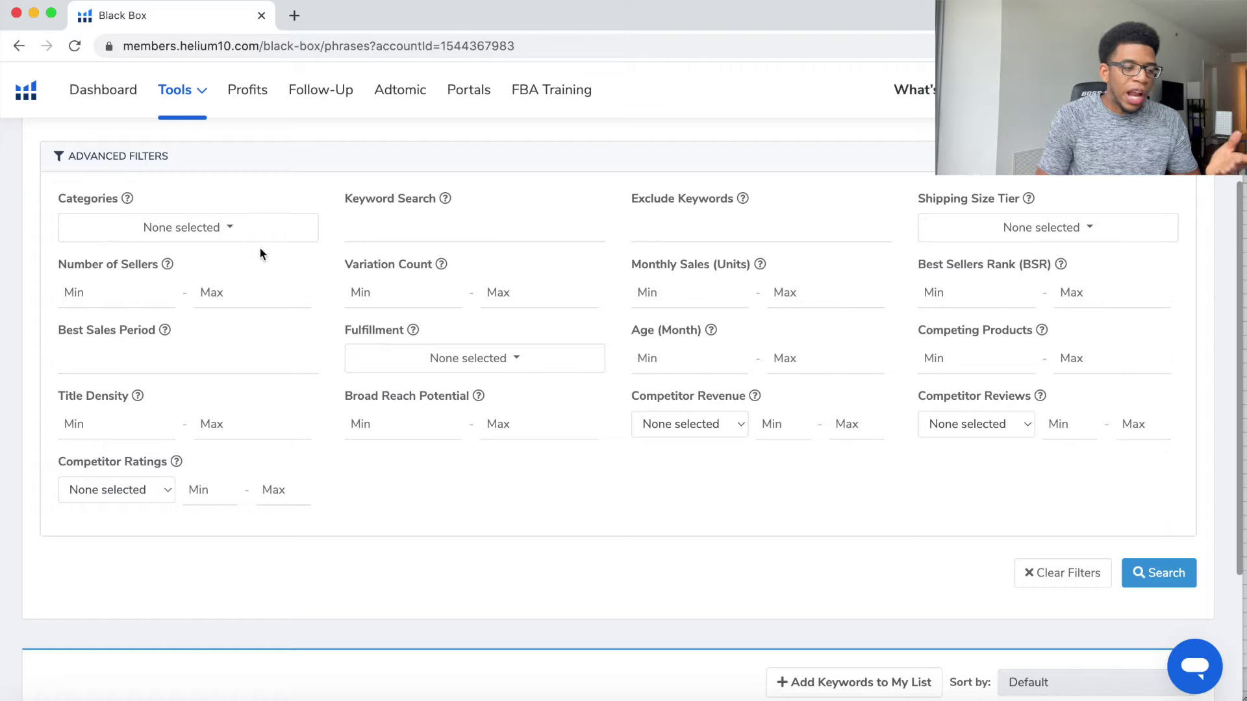
left_click(208, 229)
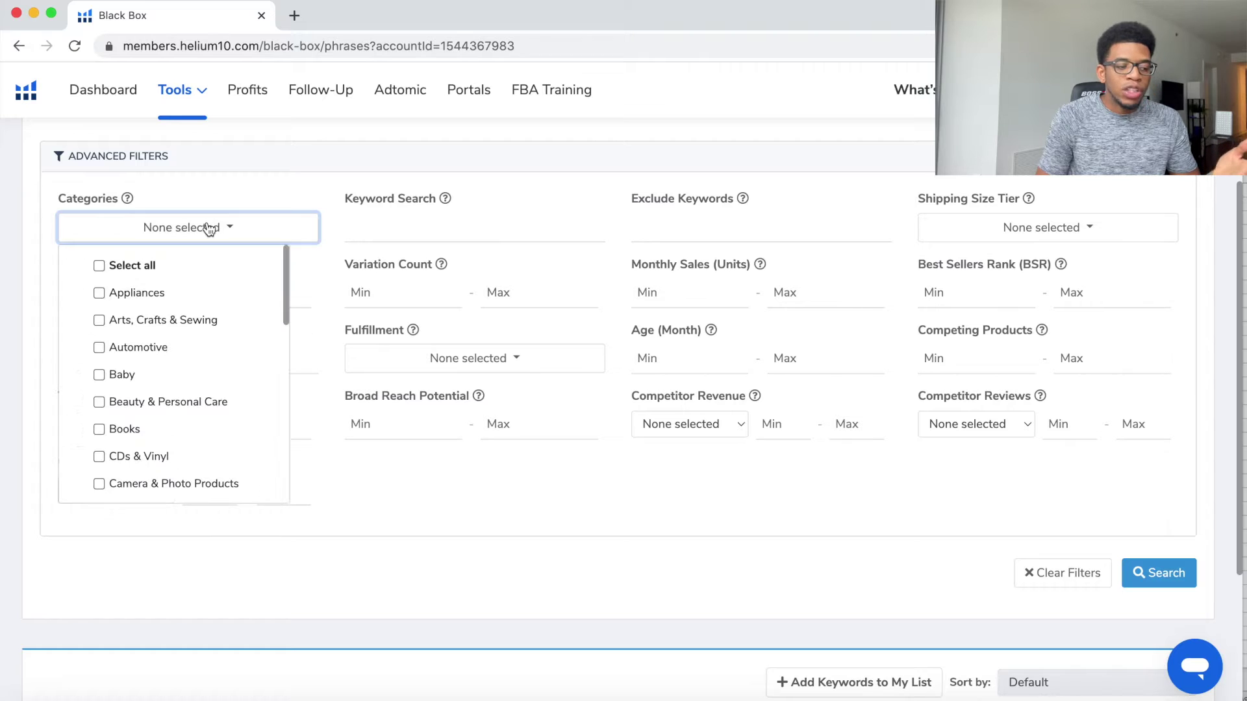
left_click(536, 180)
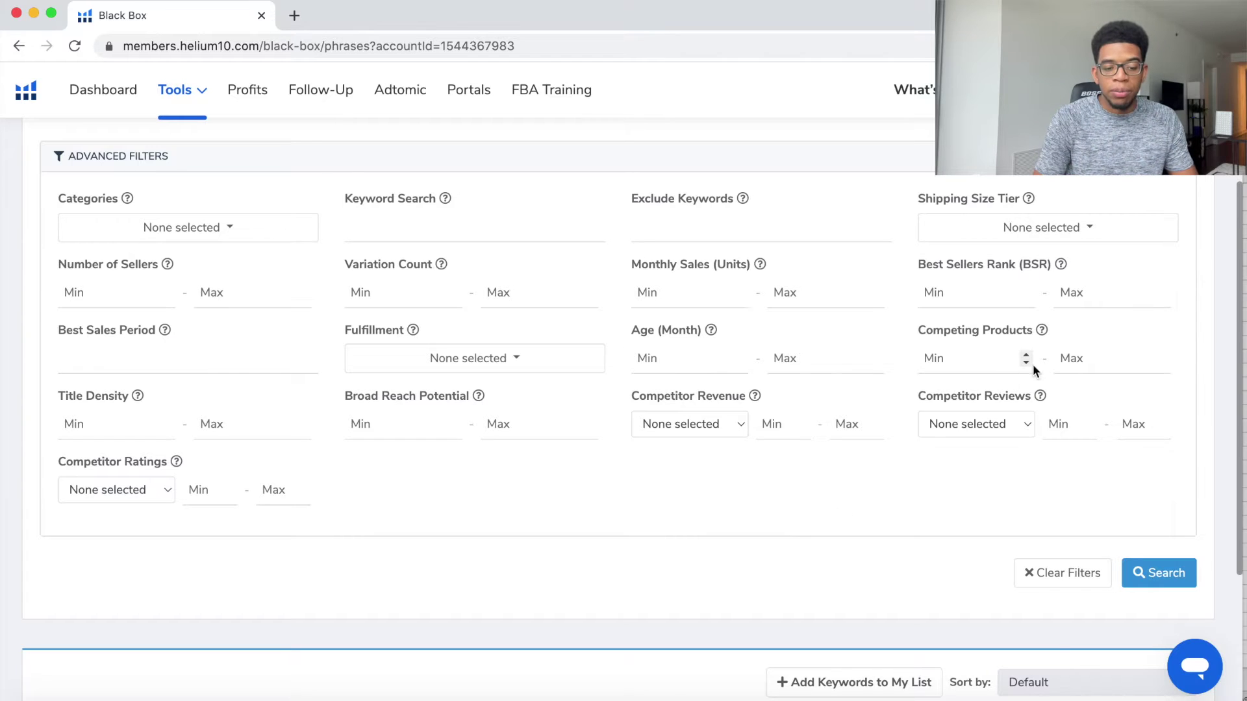
left_click(1078, 360)
type("1000")
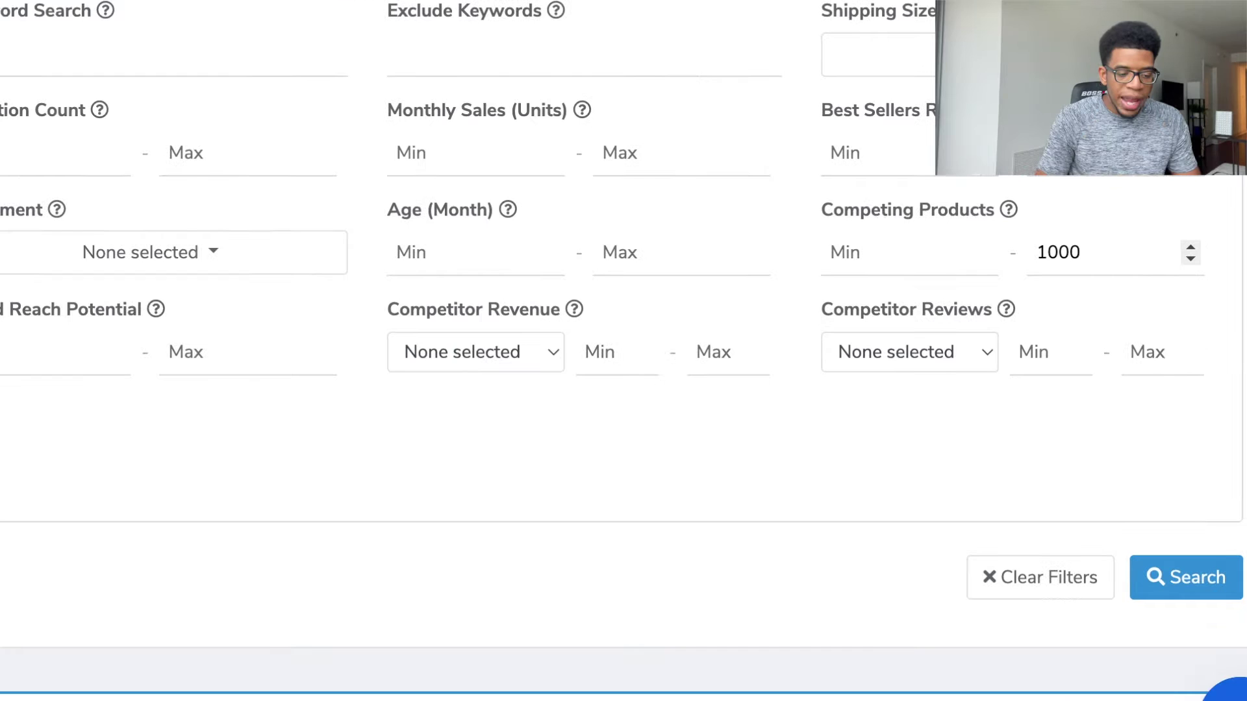
Set competitor revenue to more than 5000 with a minimum of 2, and run the keyword search.
left_click(526, 349)
left_click(527, 404)
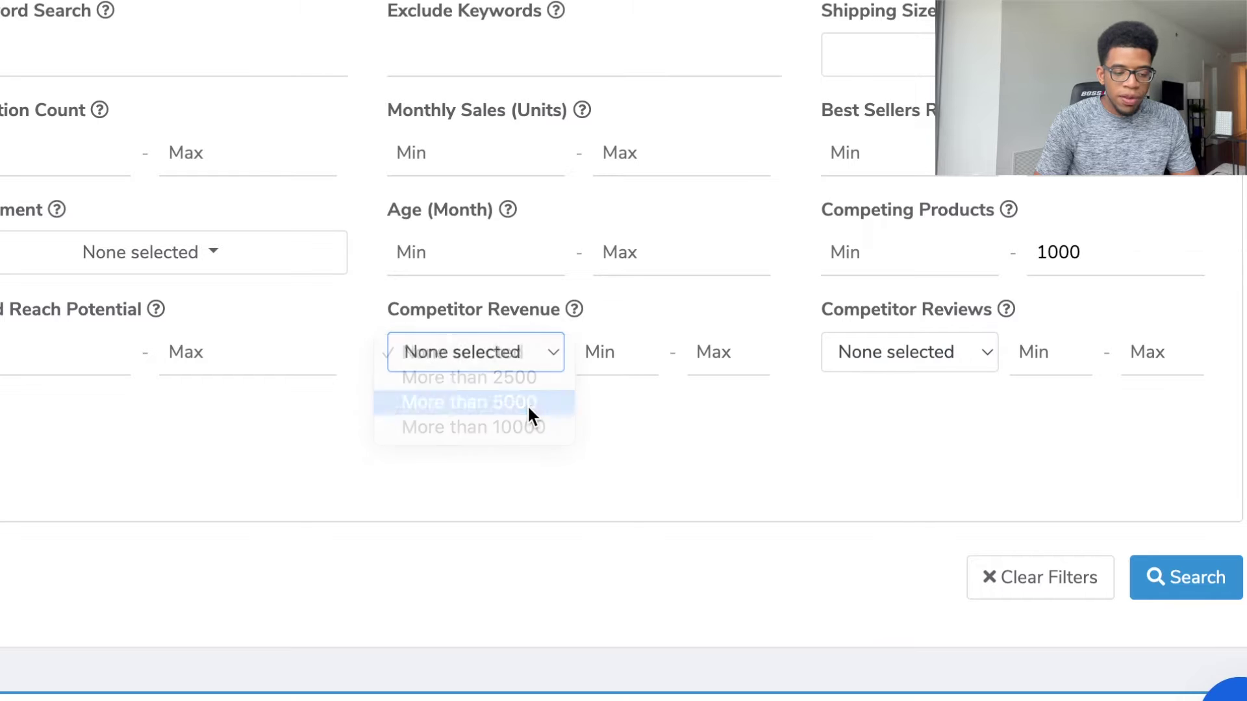
left_click(612, 353)
type("2")
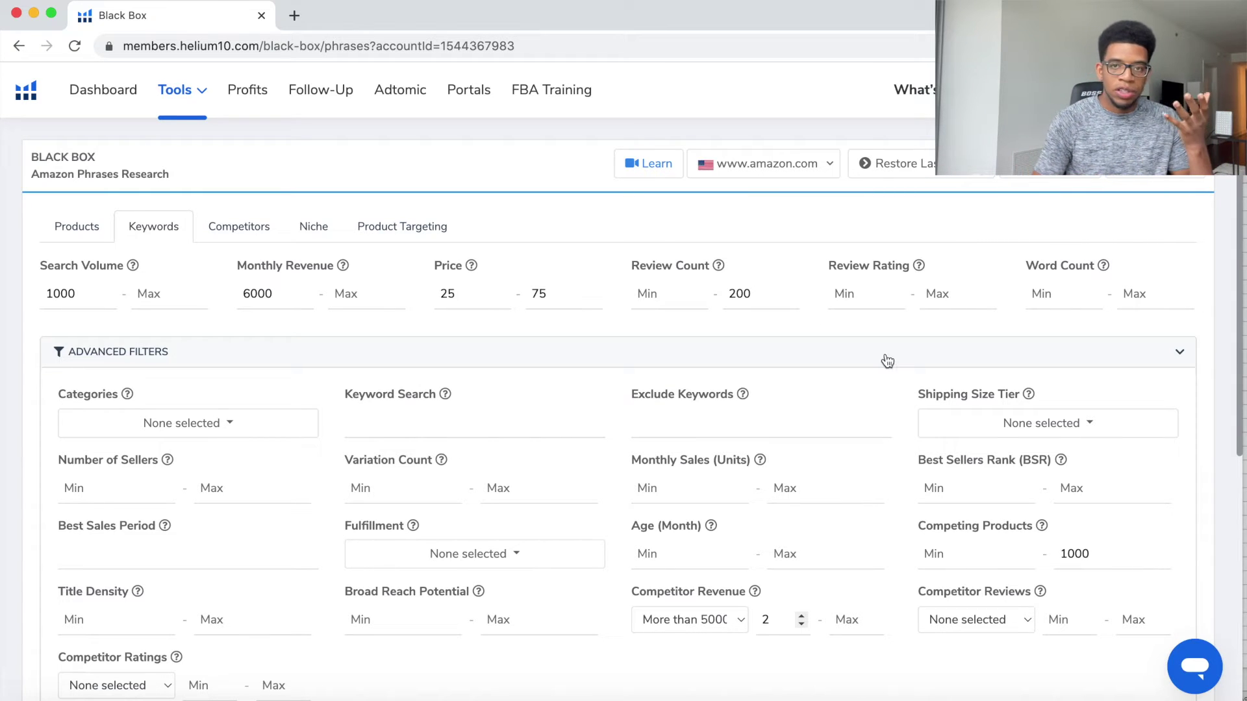
Examine the first keyword result's phrase, category and sales figures.
scroll(885, 359, "down", 3)
scroll(885, 185, "down", 10)
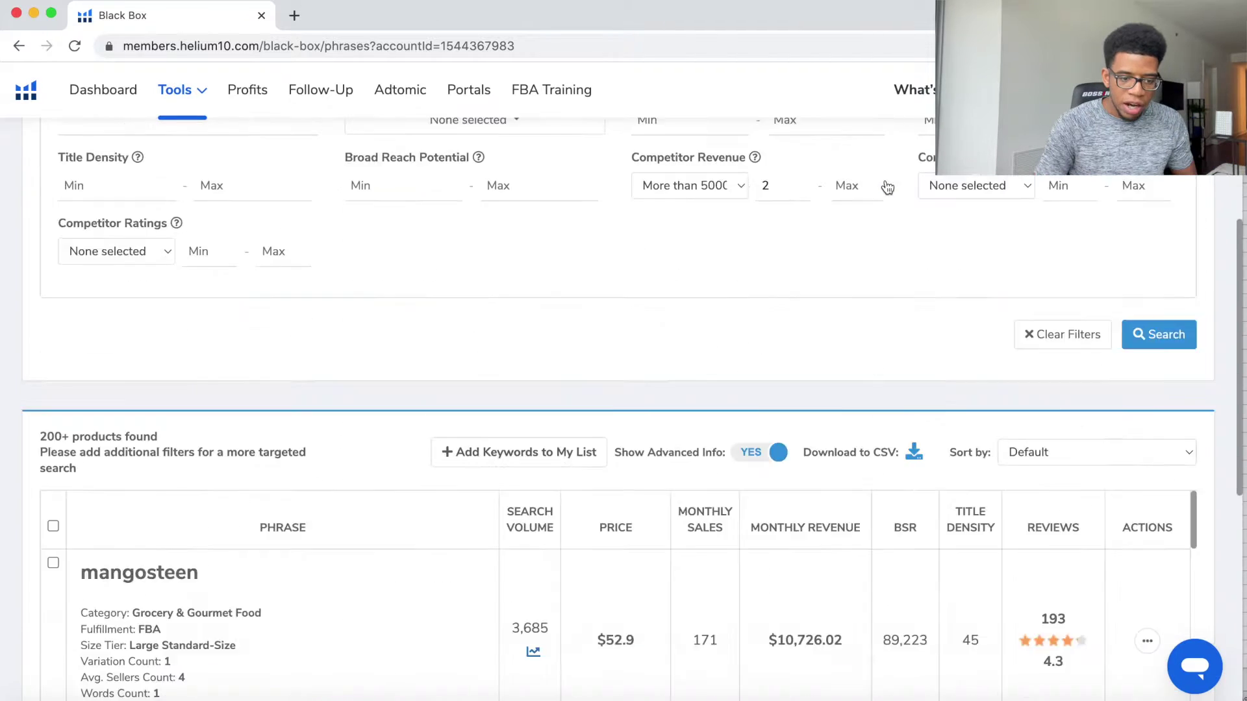
scroll(883, 206, "up", 2)
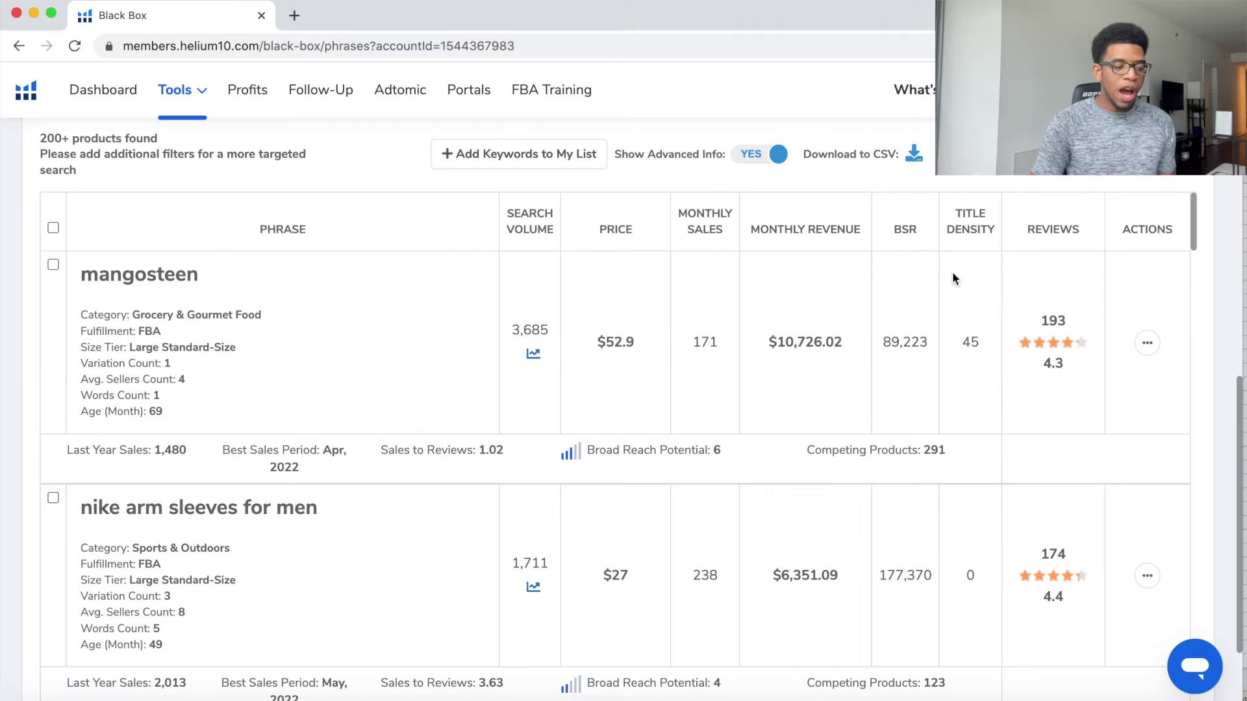
left_click_drag(276, 317, 125, 315)
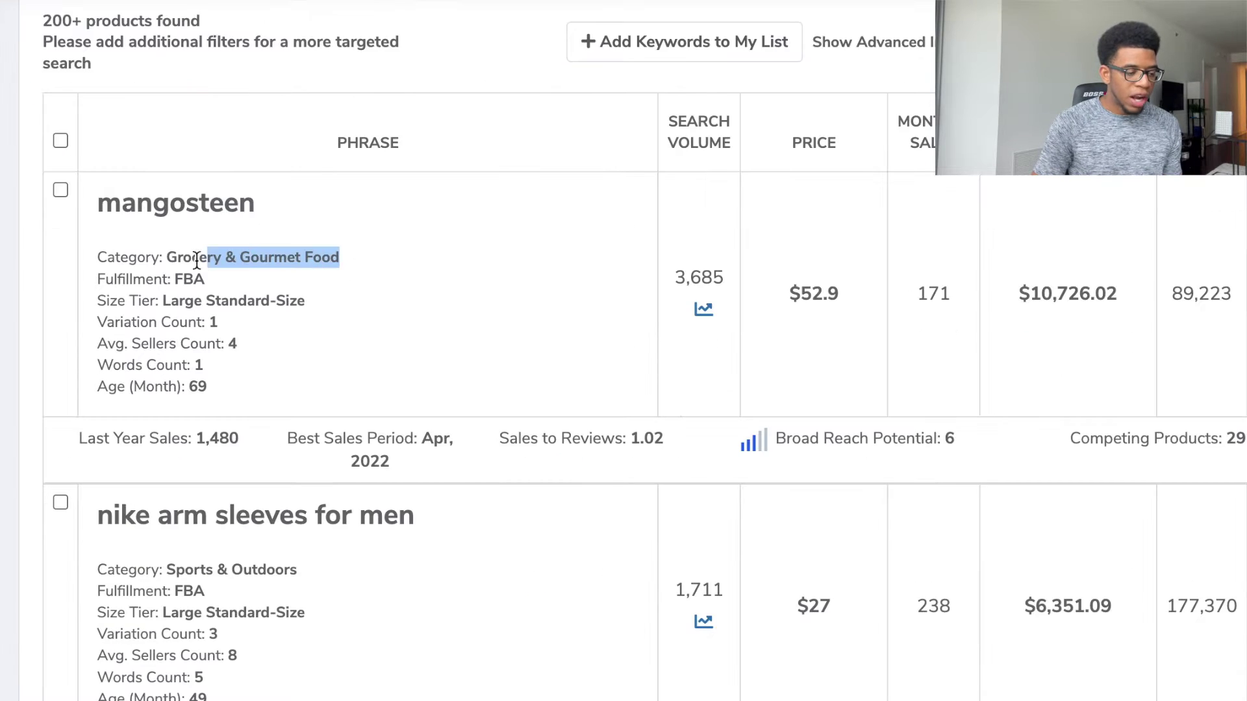
left_click_drag(95, 203, 284, 209)
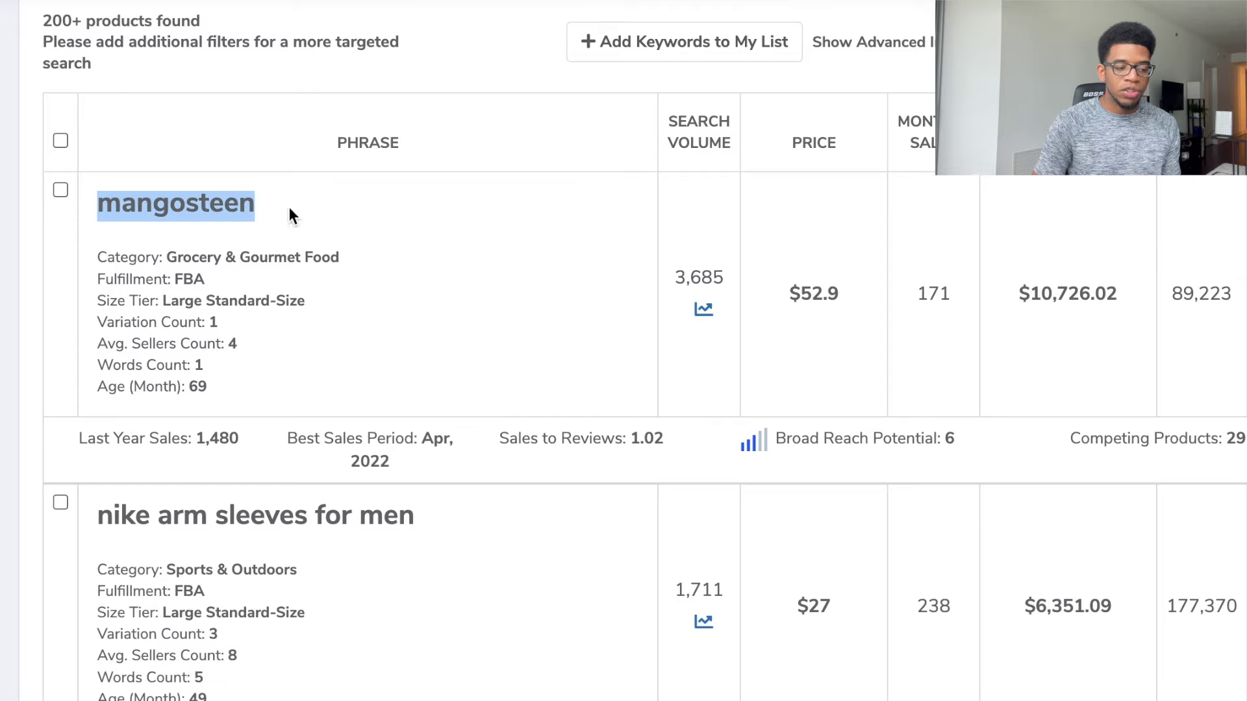
left_click_drag(343, 259, 164, 248)
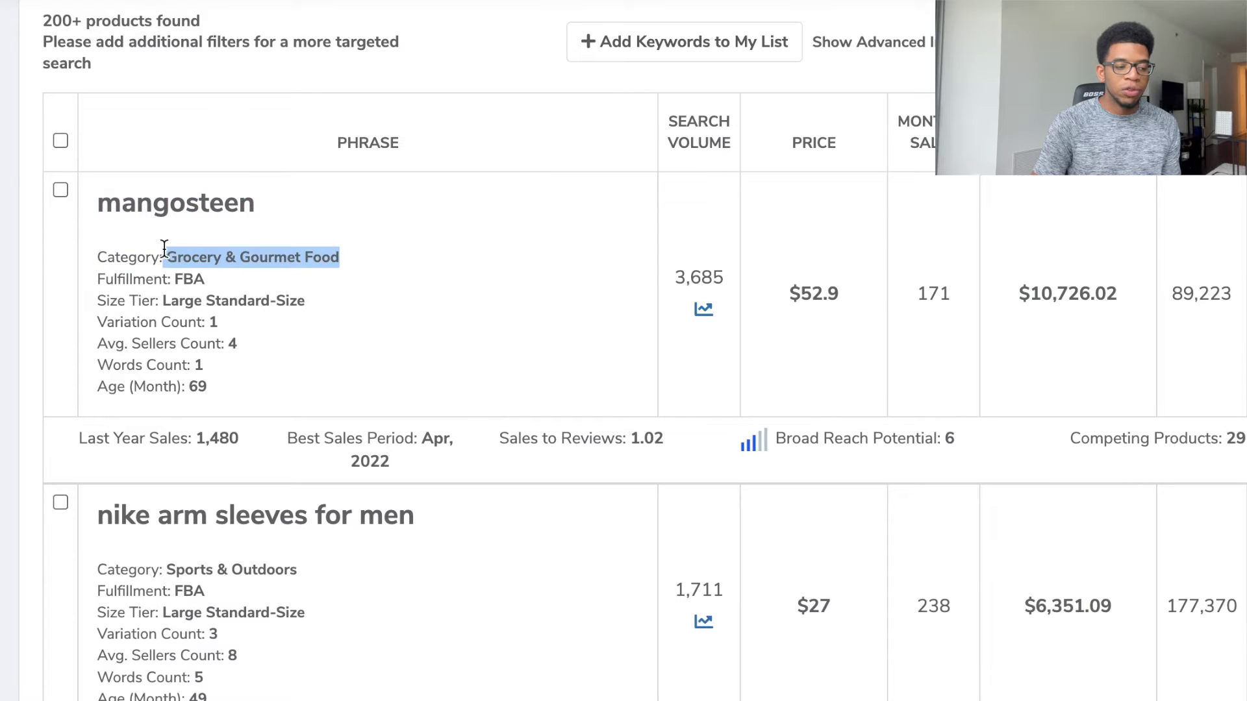
left_click(165, 248)
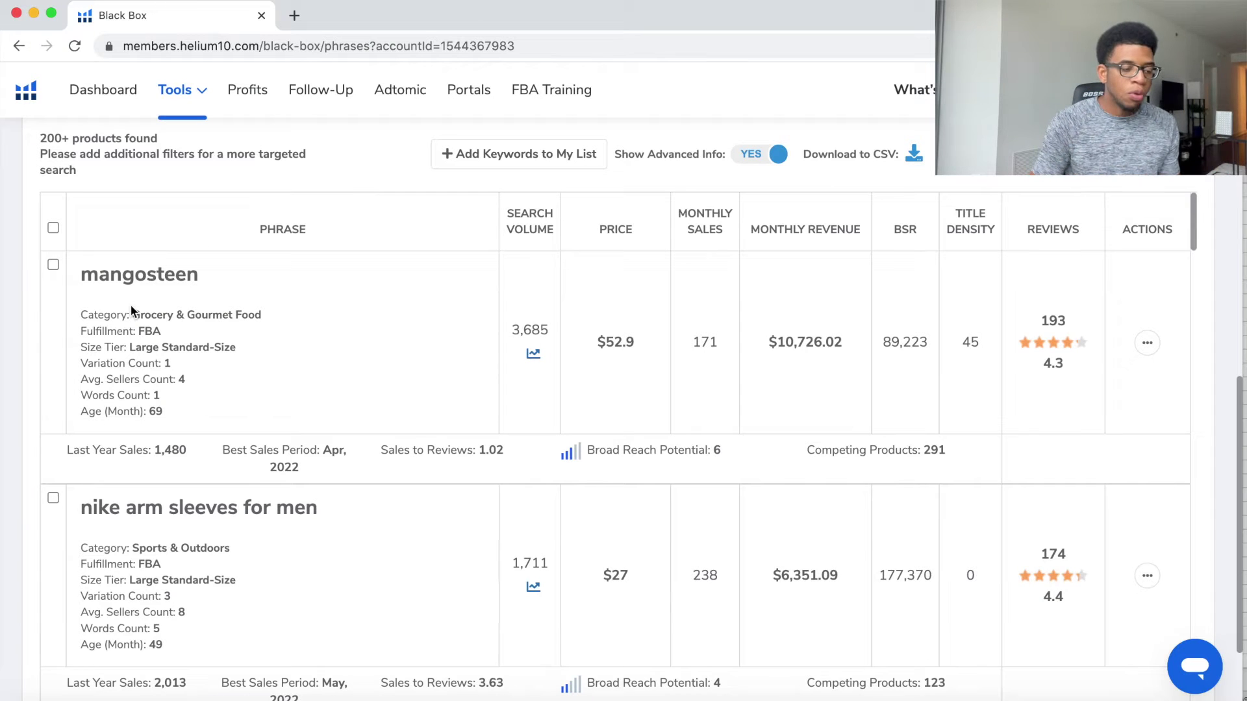
Browse the first page of keyword results for product ideas, comparing search volume, price, monthly revenue and review counts.
scroll(130, 306, "down", 1)
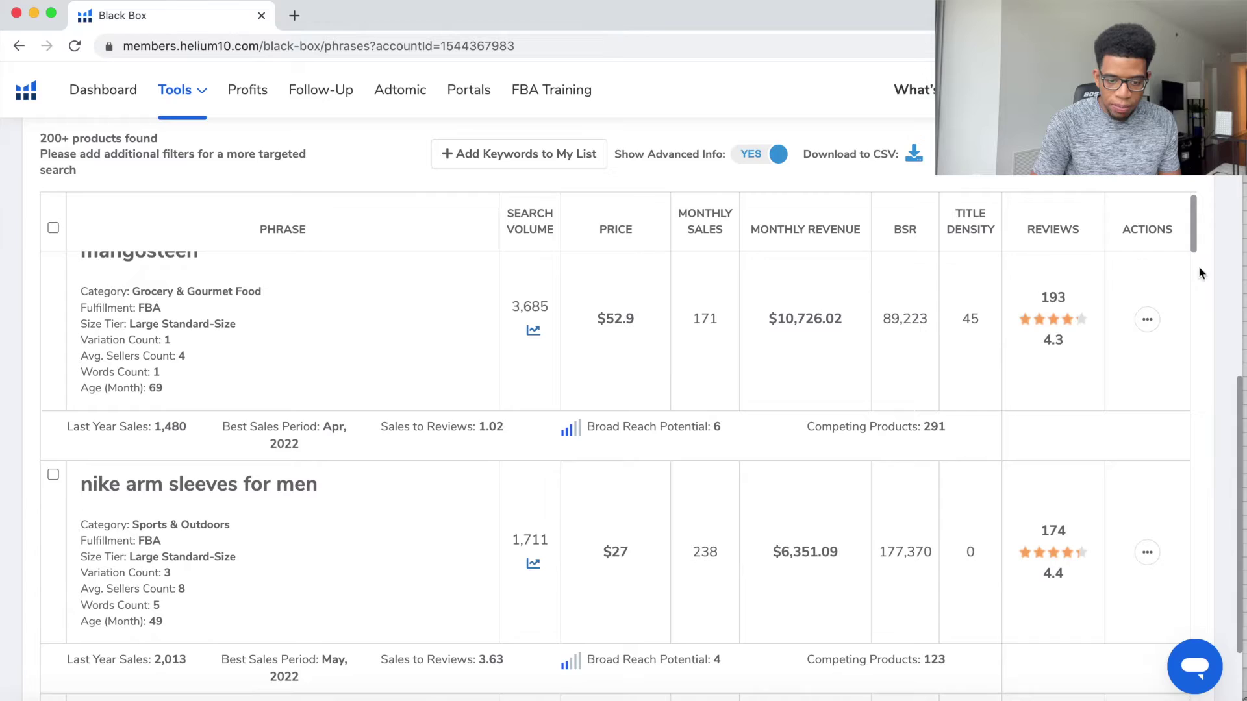
scroll(1219, 276, "down", 2)
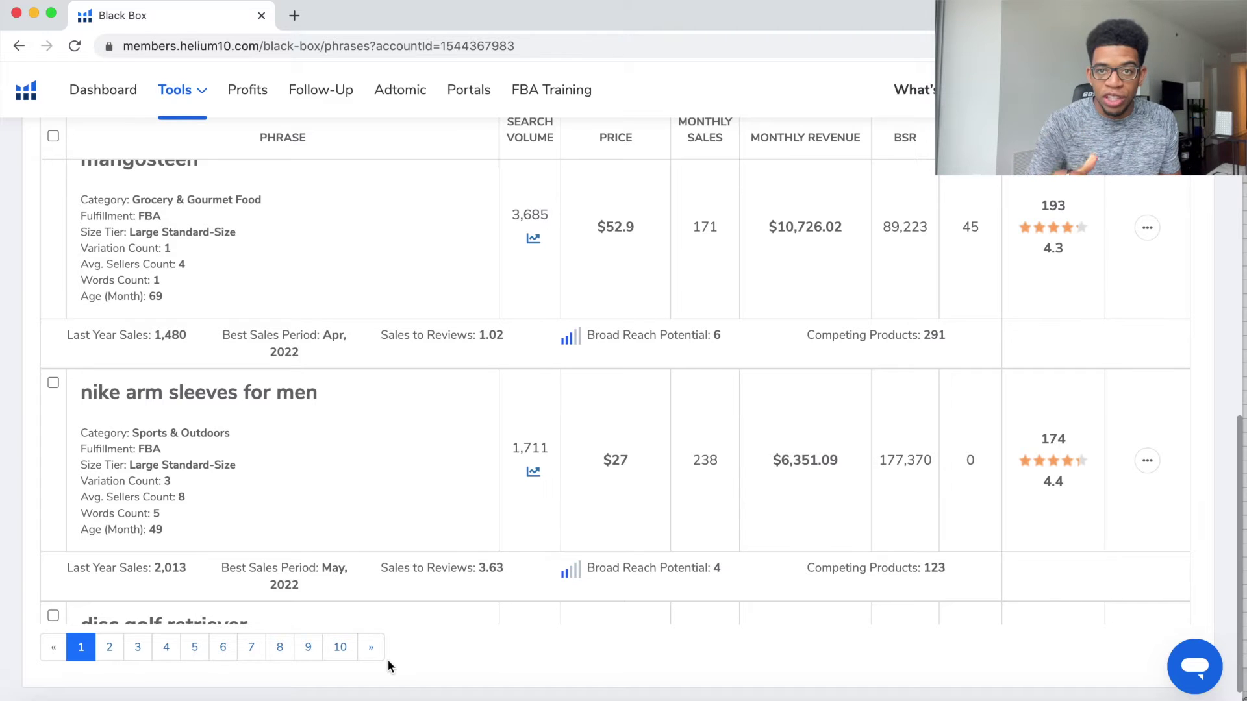
scroll(260, 467, "down", 3)
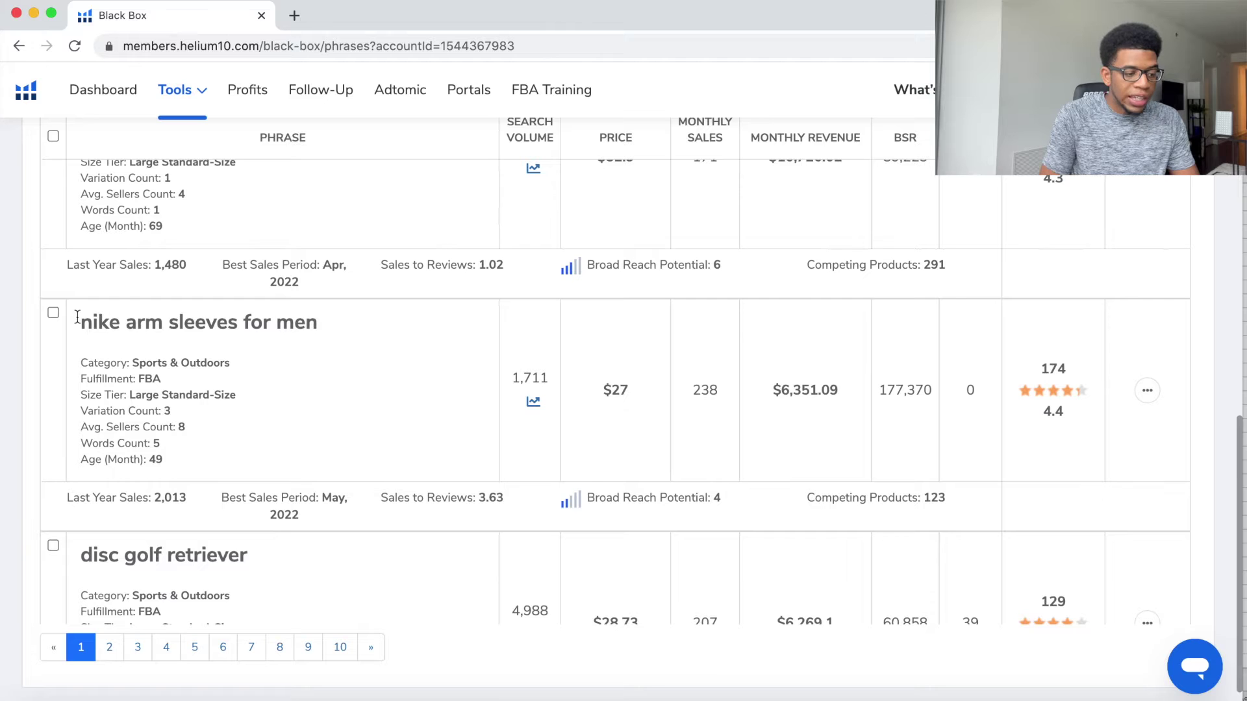
scroll(290, 356, "down", 10)
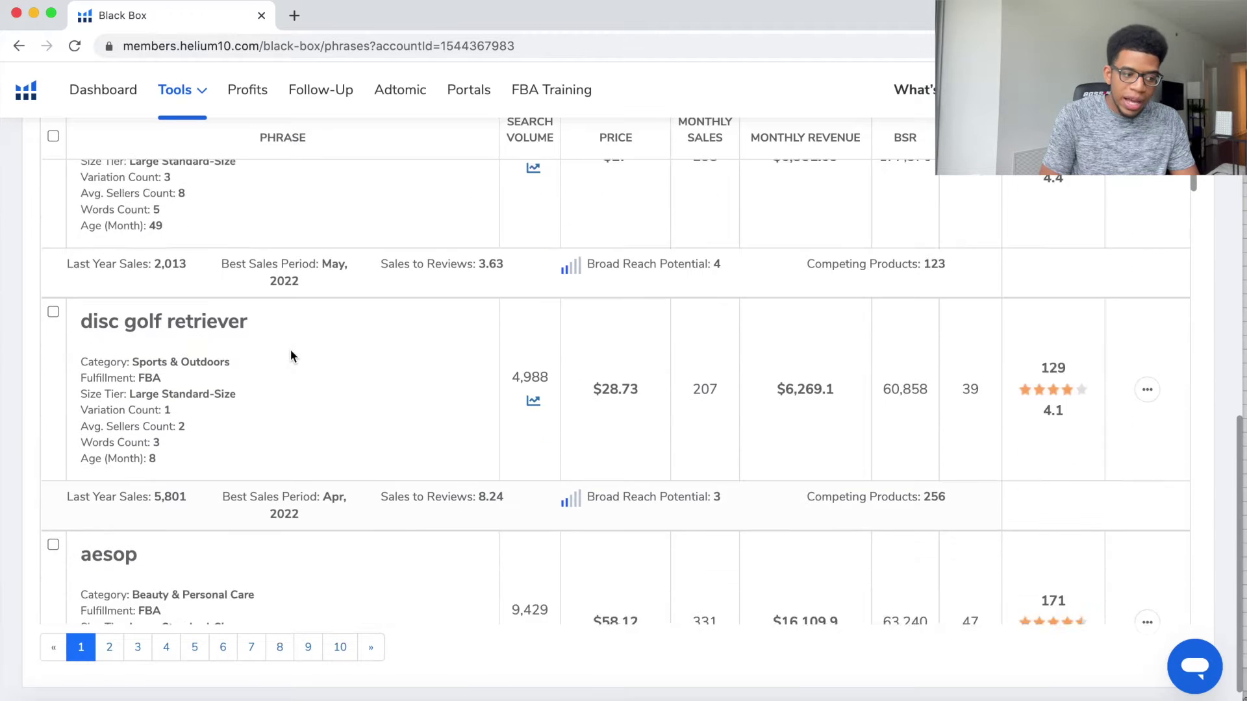
scroll(315, 239, "down", 10)
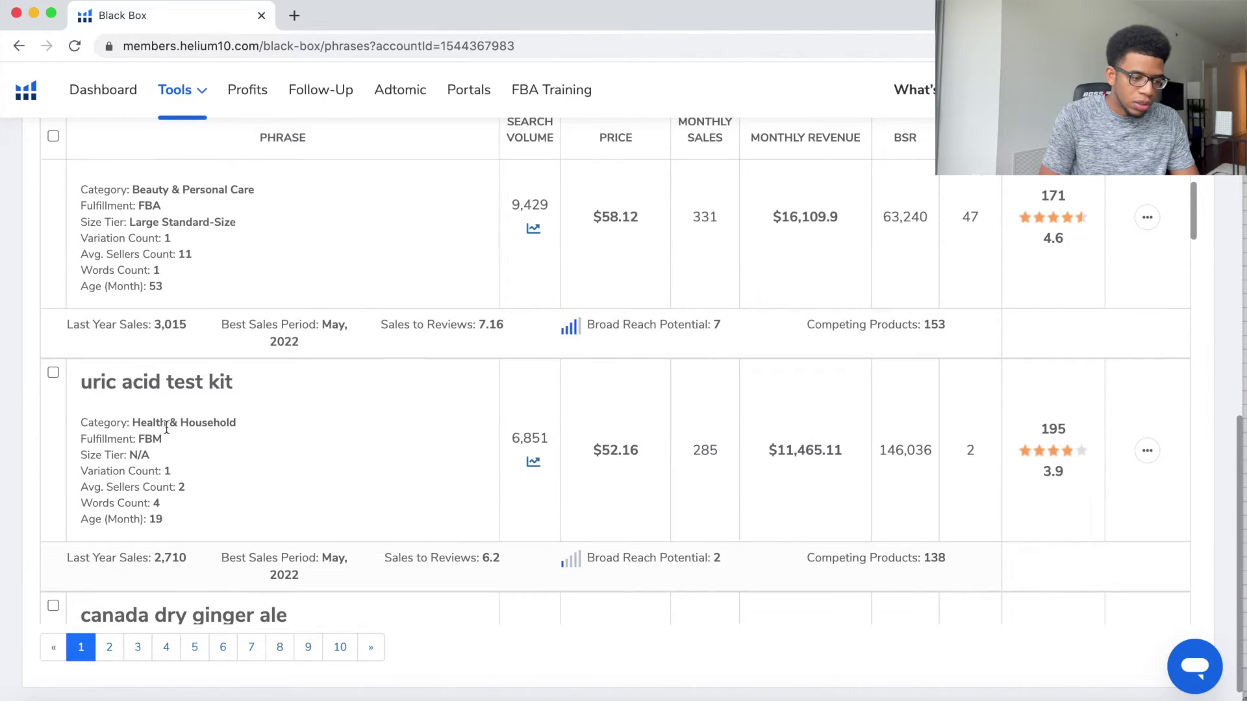
scroll(190, 445, "down", 15)
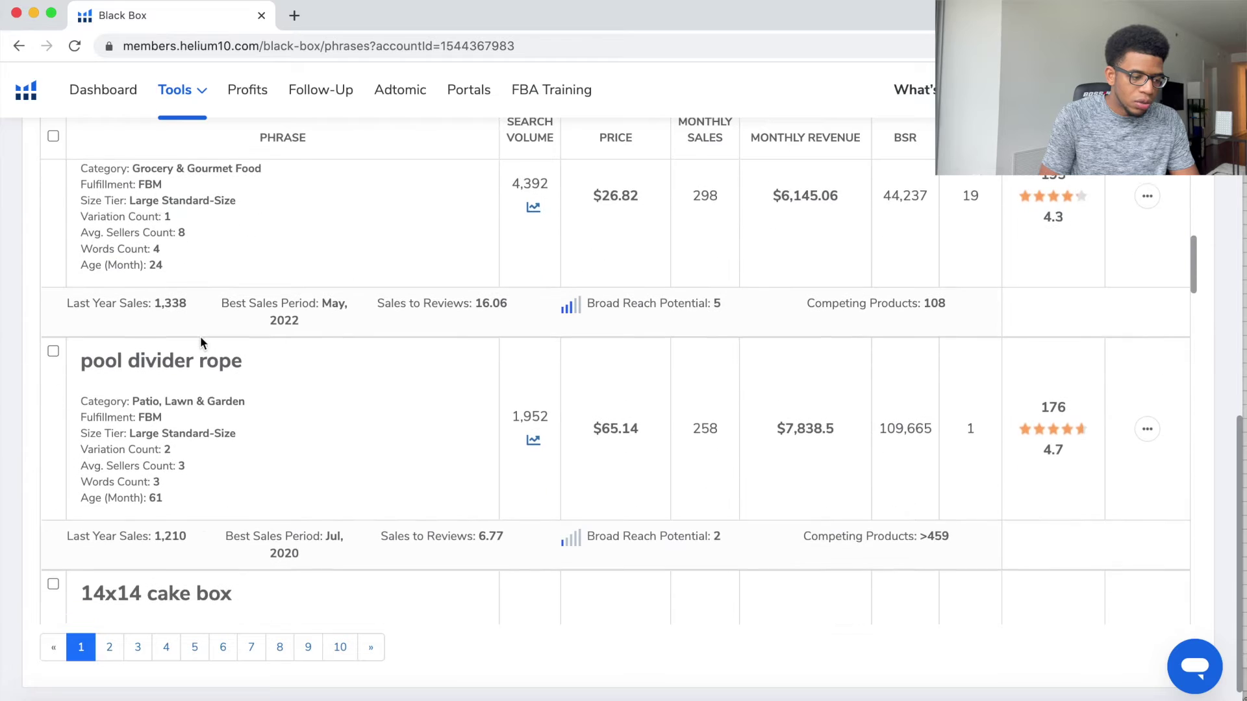
scroll(200, 343, "down", 14)
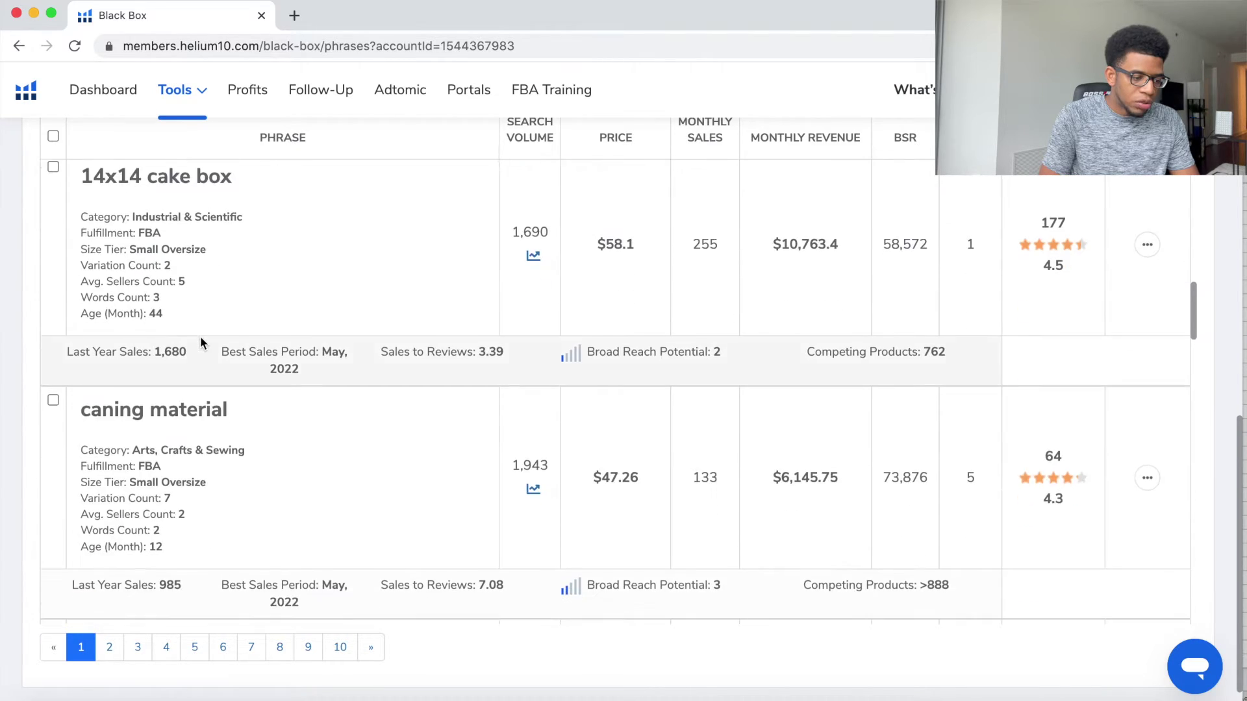
scroll(201, 343, "down", 13)
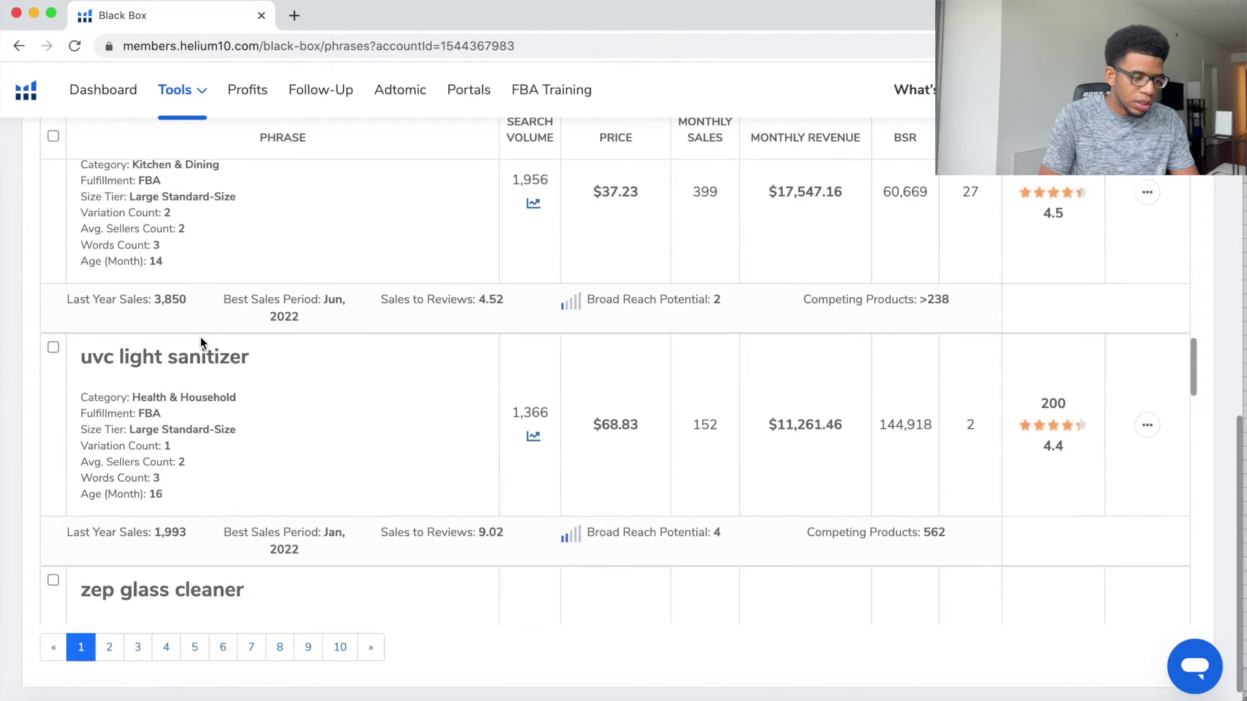
scroll(200, 342, "down", 3)
scroll(201, 343, "up", 2)
scroll(200, 343, "up", 20)
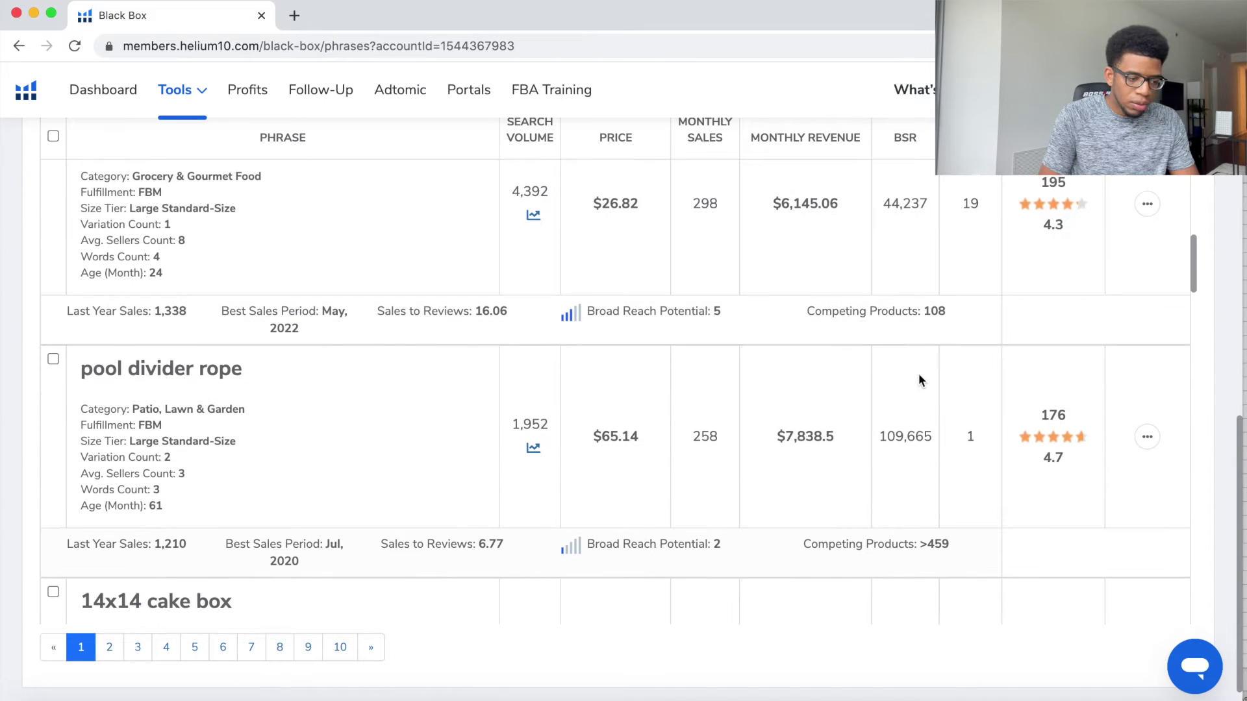
Open the Amazon search for "pool divider rope", return to Black Box, and review the remaining keywords on the first results page.
left_click(1123, 473)
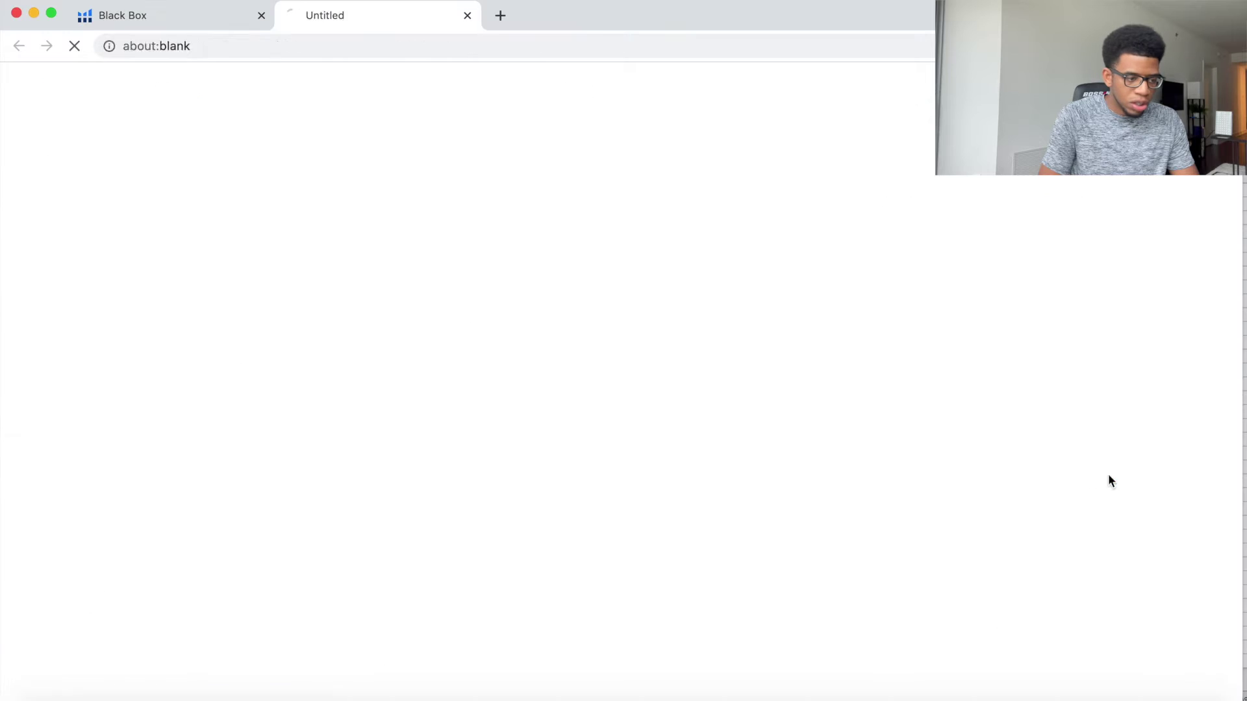
key("super+1")
scroll(350, 411, "down", 20)
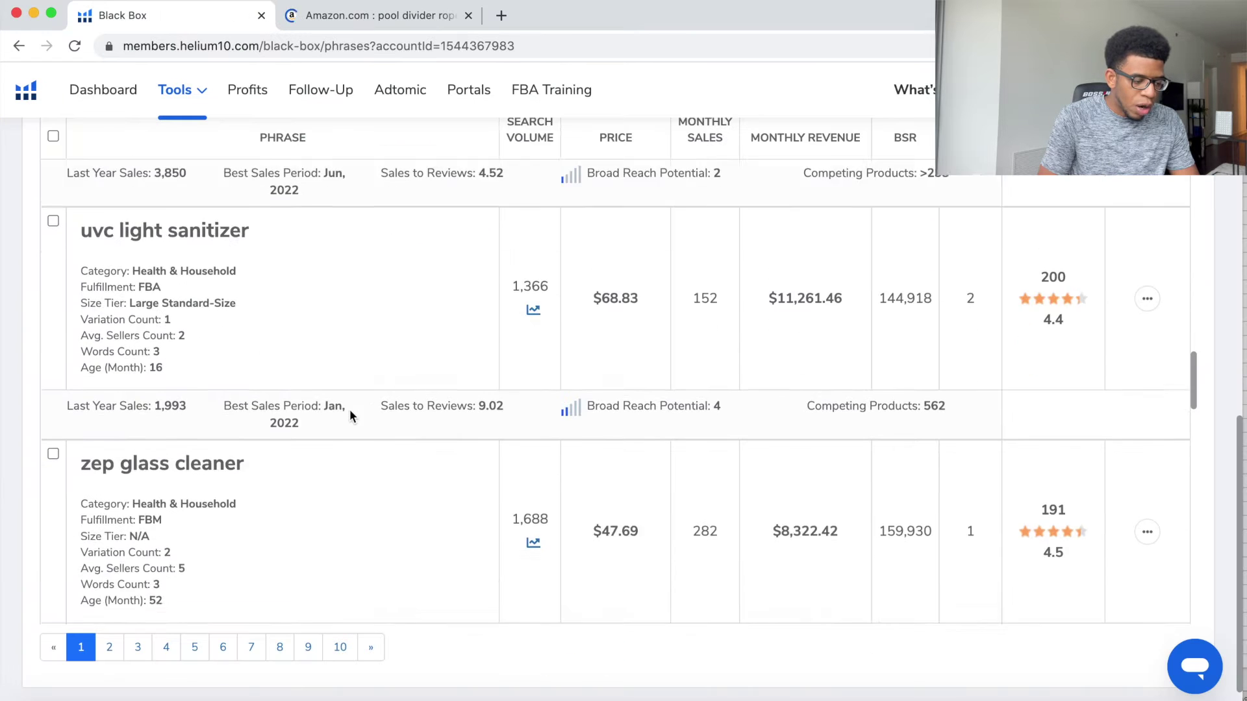
scroll(349, 416, "down", 17)
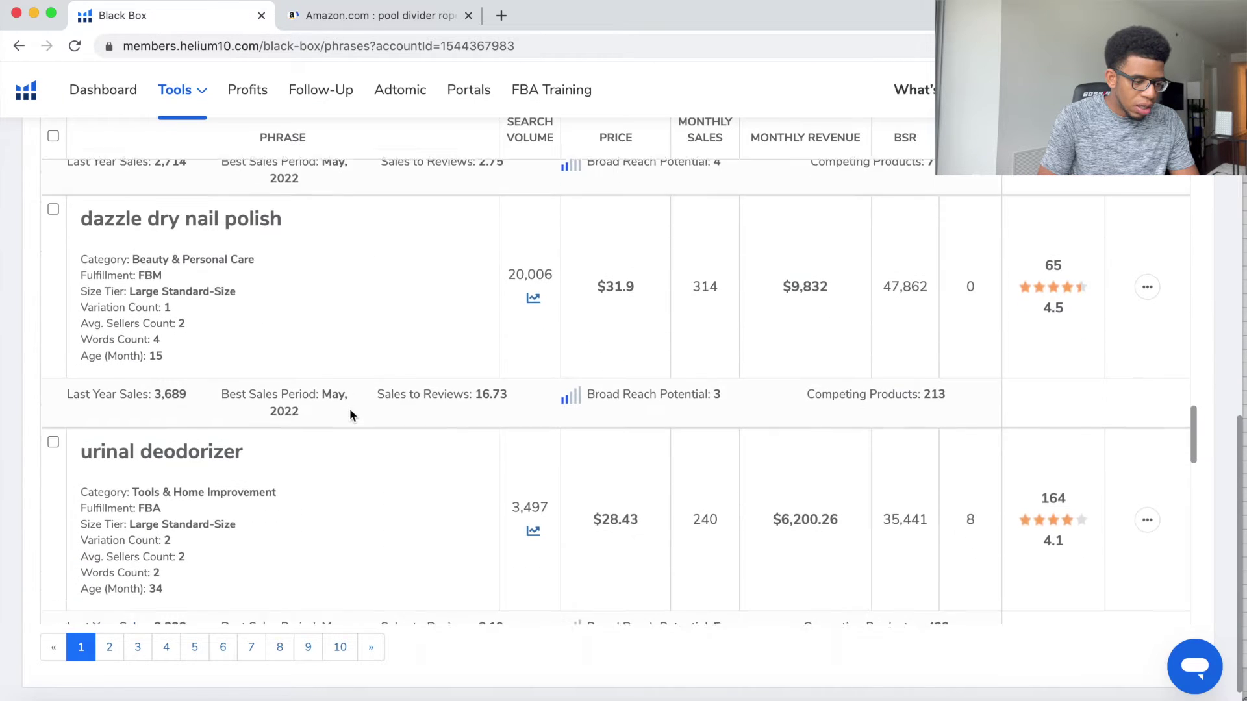
scroll(349, 415, "down", 2)
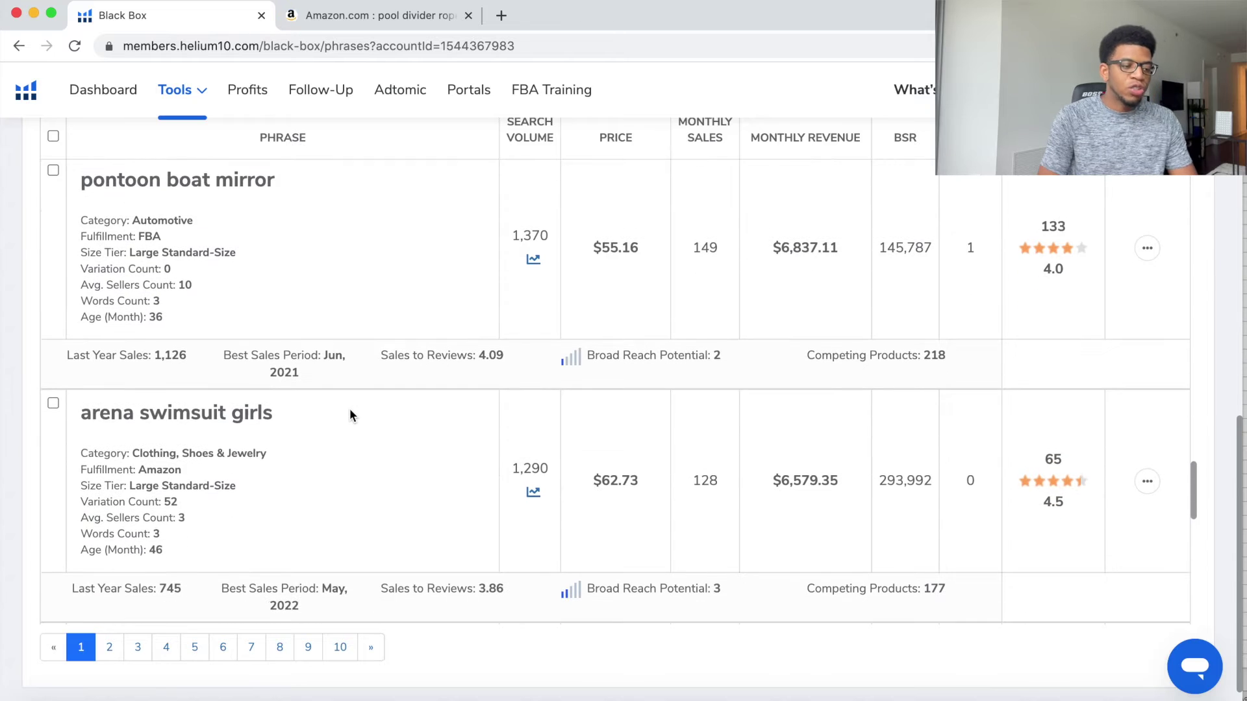
scroll(349, 416, "down", 10)
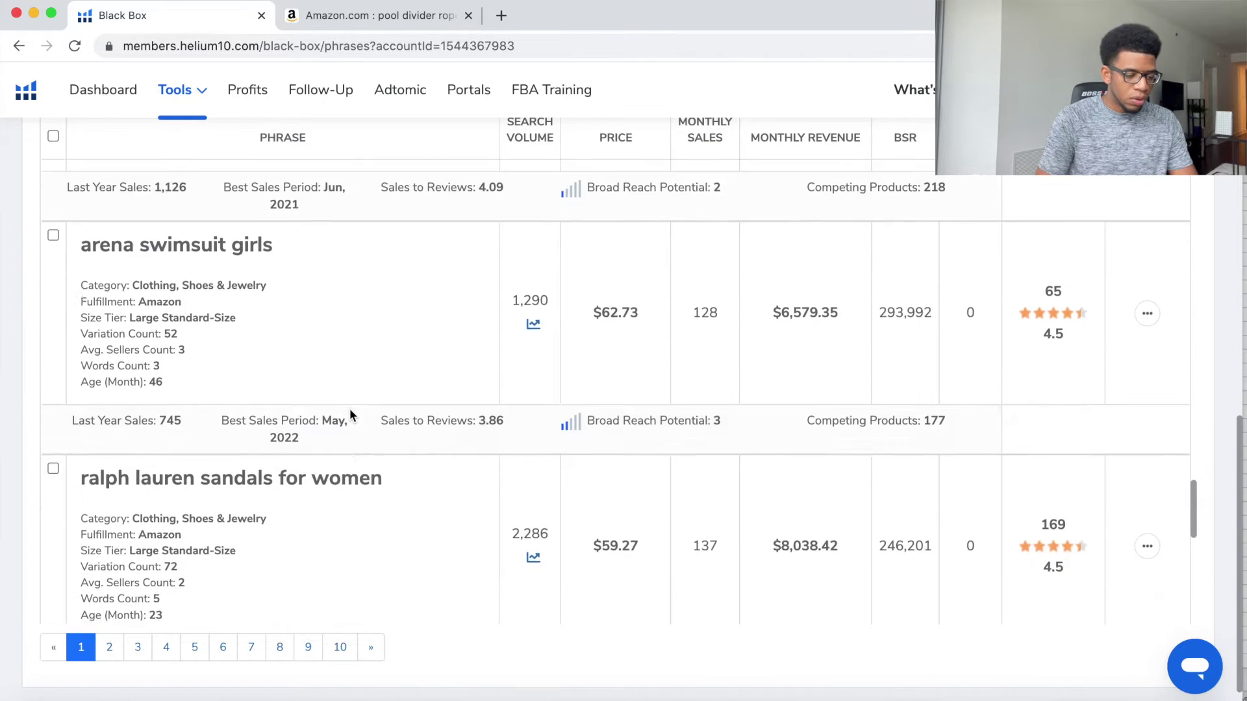
scroll(349, 416, "down", 5)
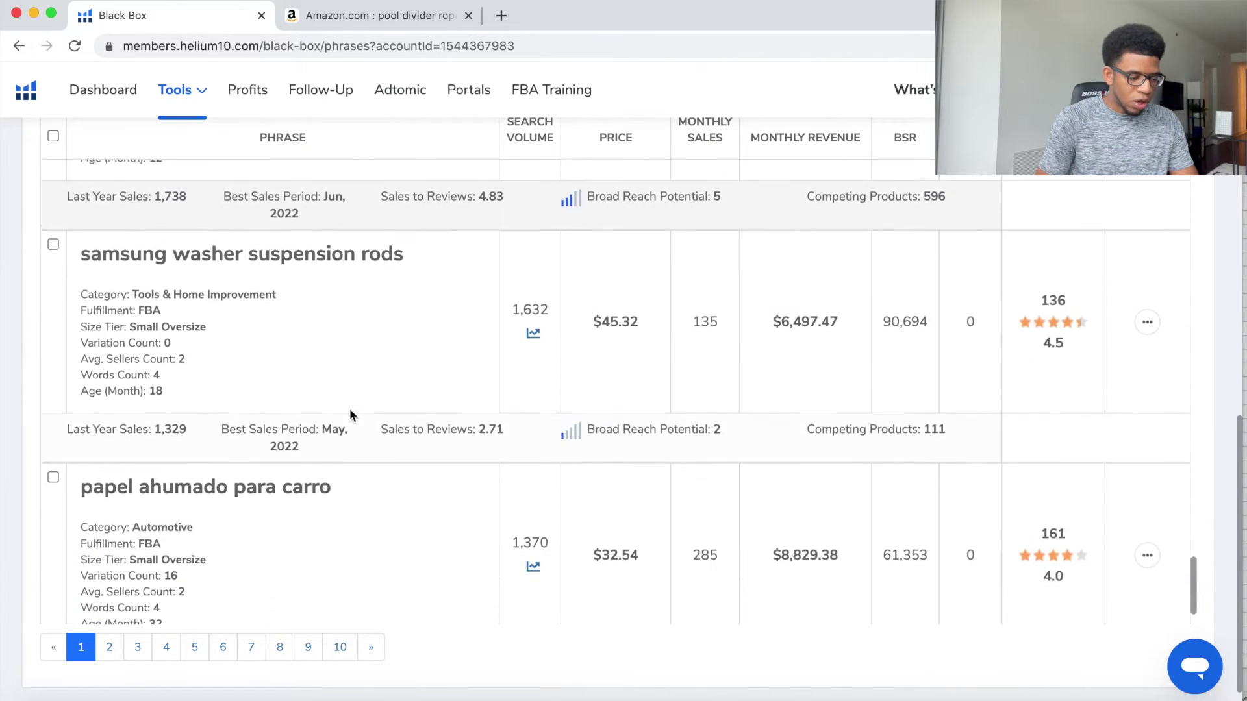
Go to results page 2, open the Amazon search for the keyword "orby gun", and return to the Black Box results.
left_click(109, 647)
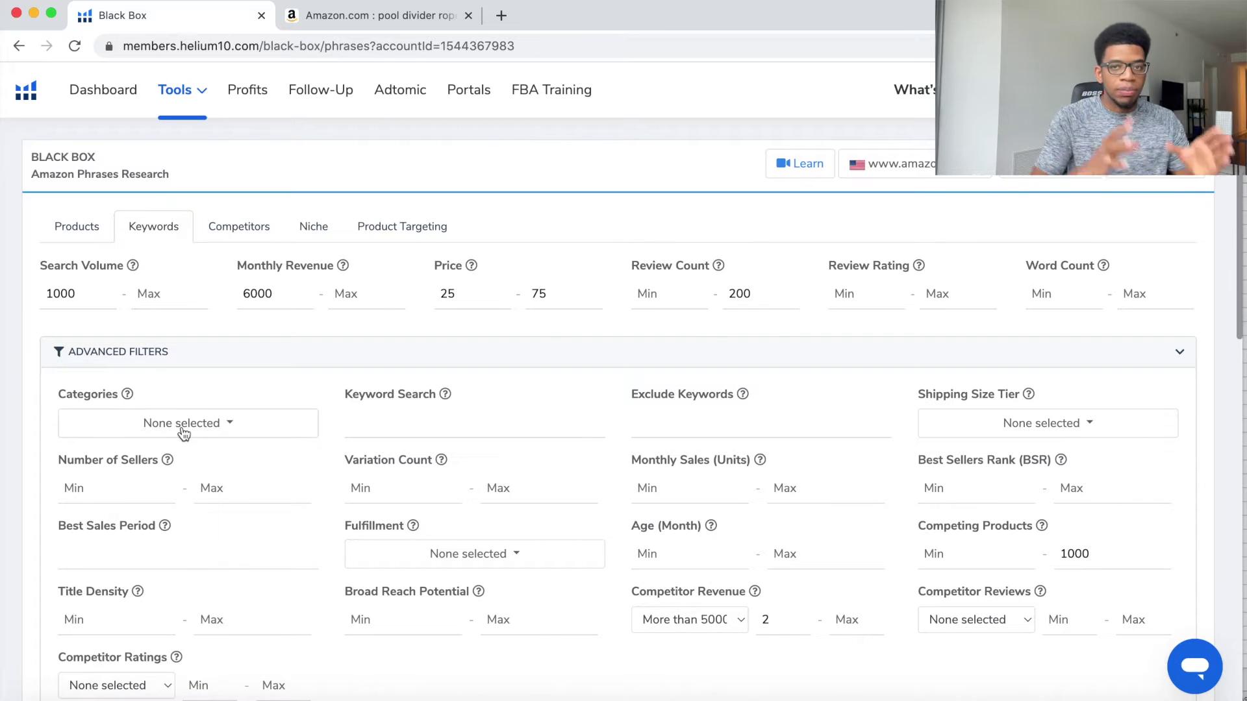
scroll(255, 256, "down", 10)
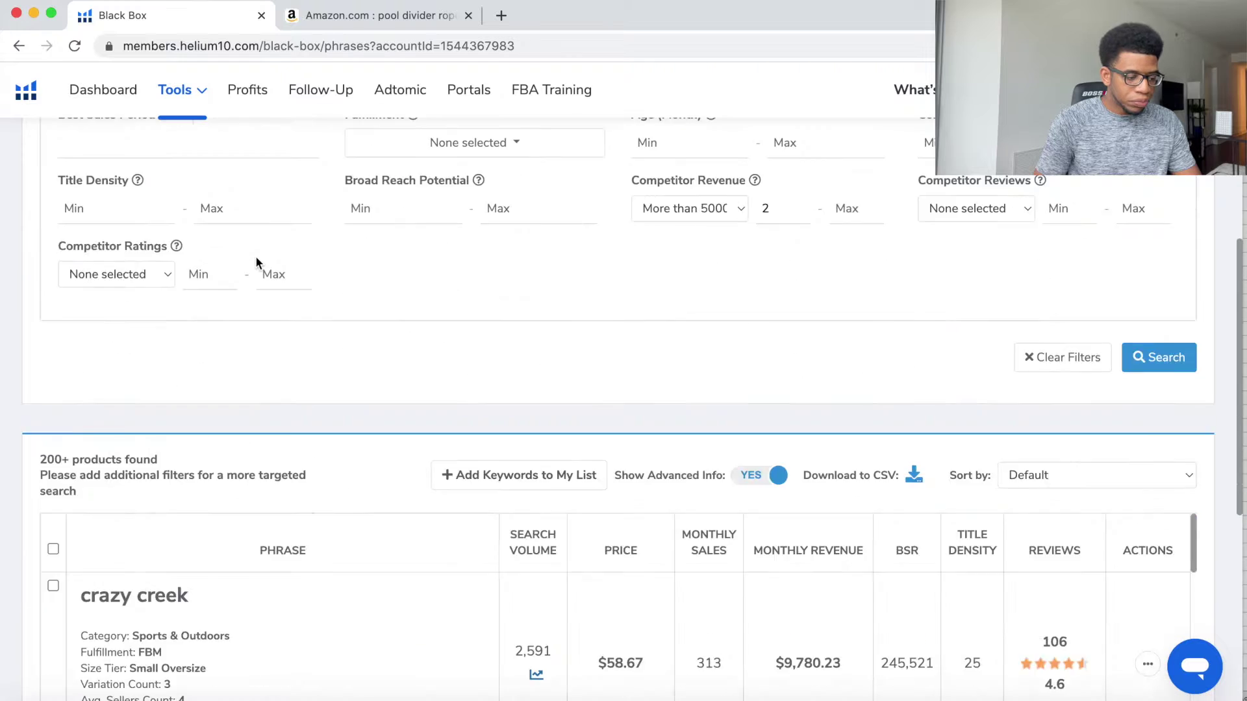
scroll(229, 361, "down", 4)
scroll(229, 361, "down", 5)
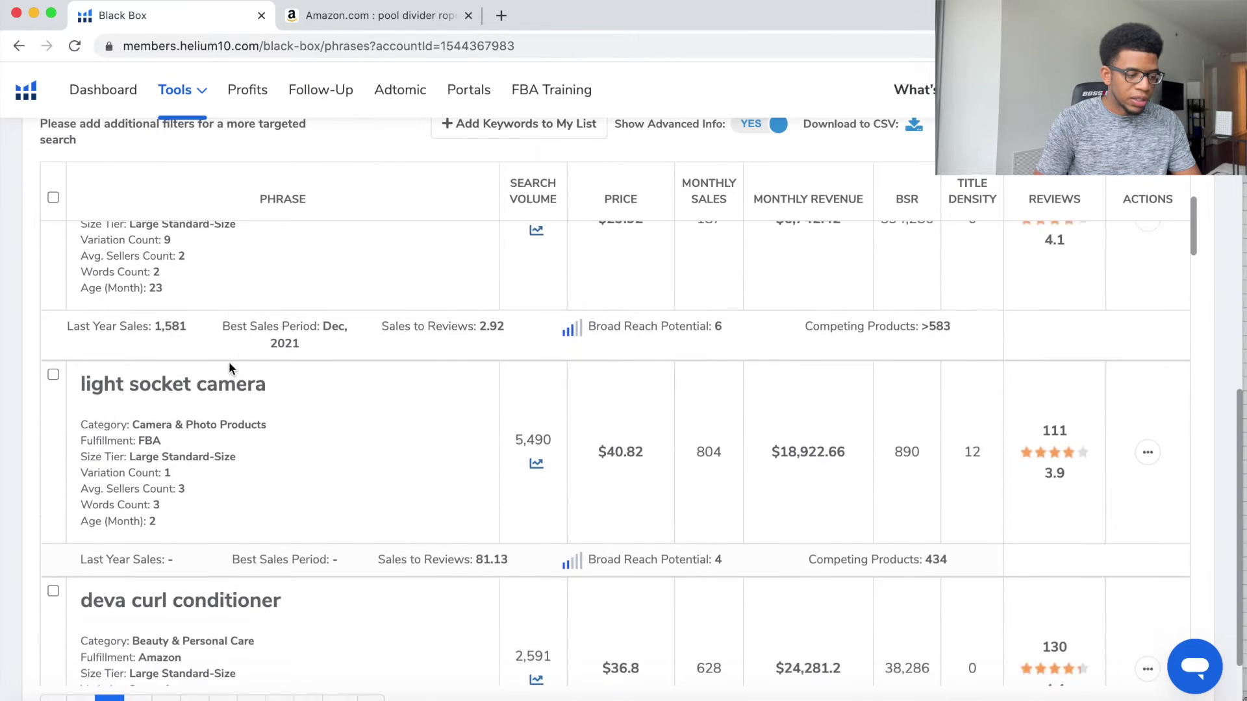
scroll(229, 365, "down", 10)
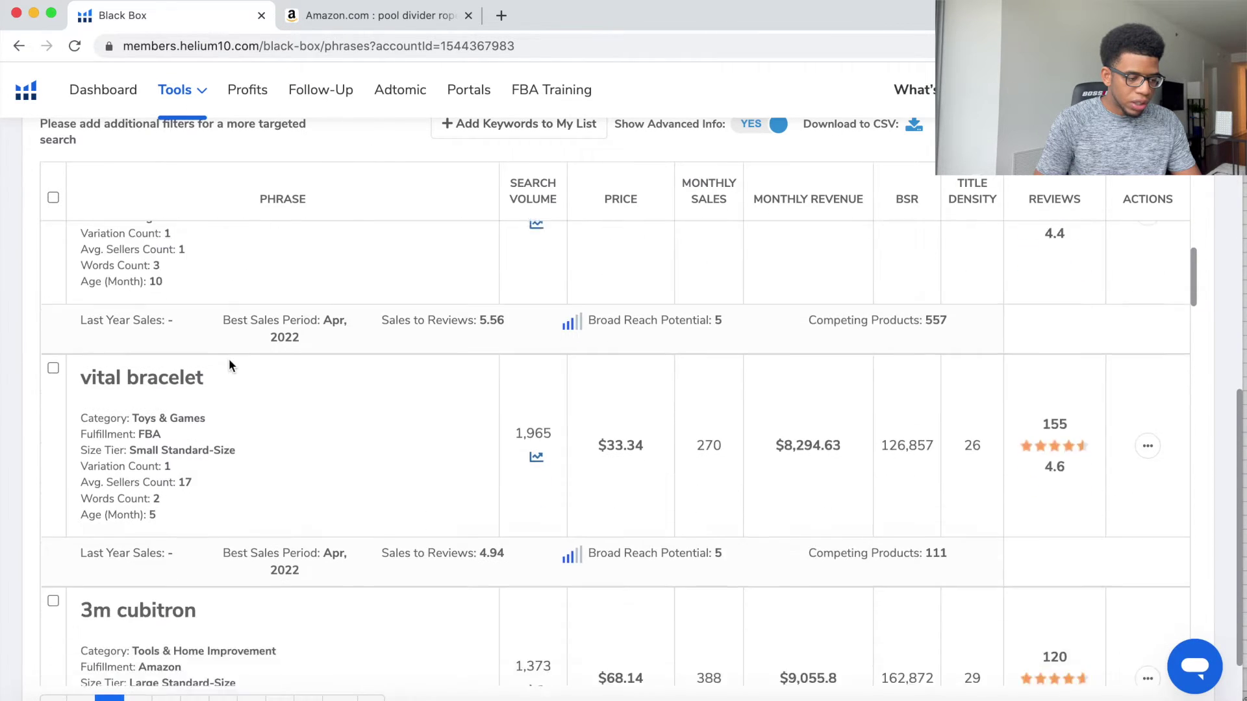
scroll(229, 365, "down", 5)
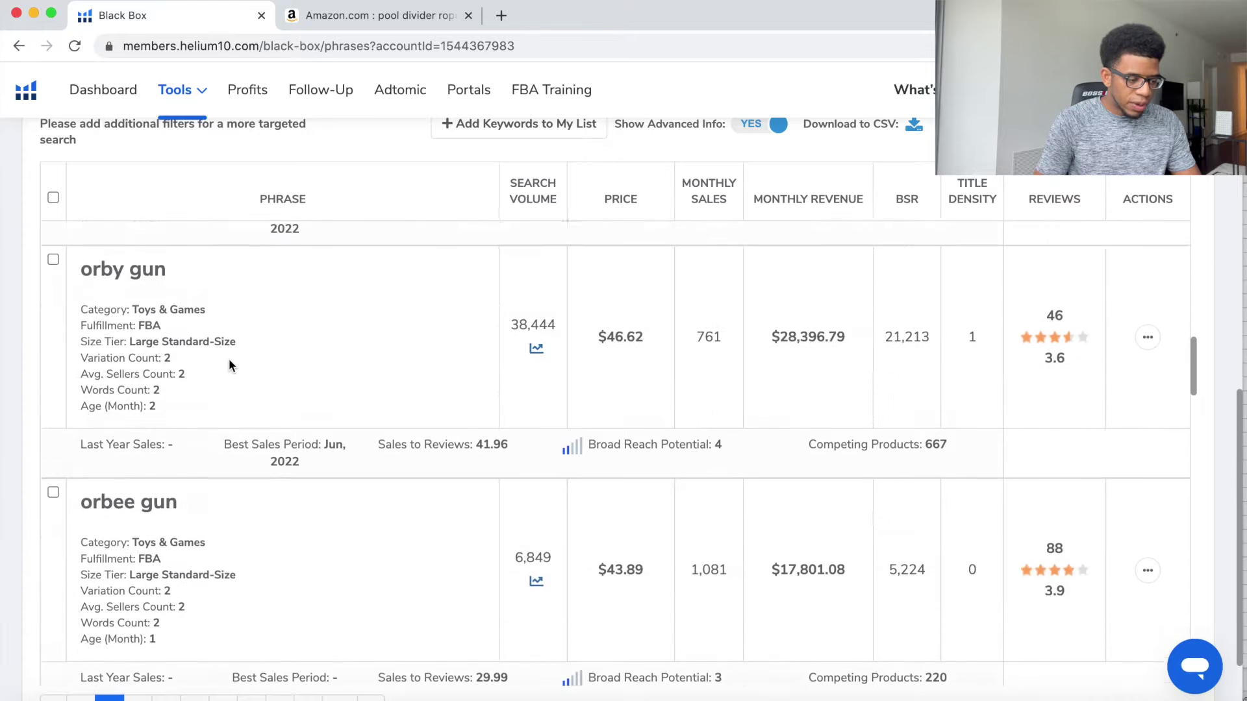
scroll(229, 366, "up", 3)
left_click(1149, 410)
left_click(1102, 442)
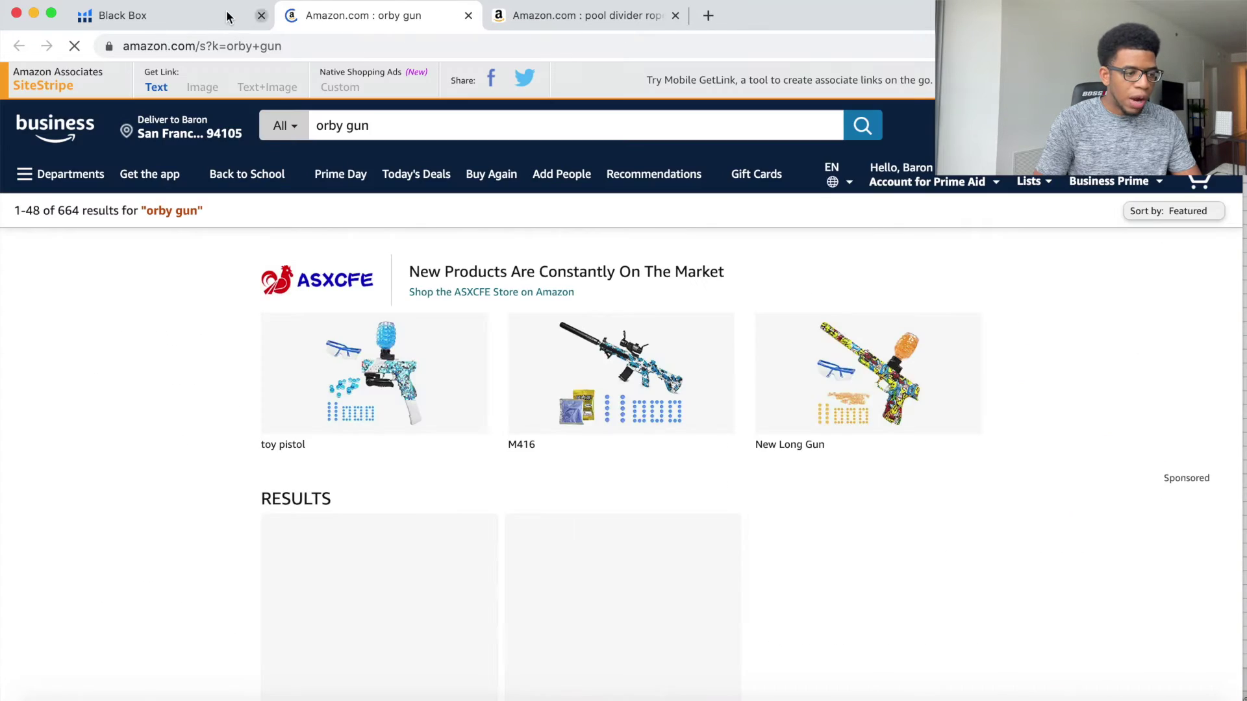
left_click(229, 17)
Examine the rest of the keywords on results page 2 for product ideas, comparing price, revenue, reviews and competing products.
scroll(408, 480, "down", 1)
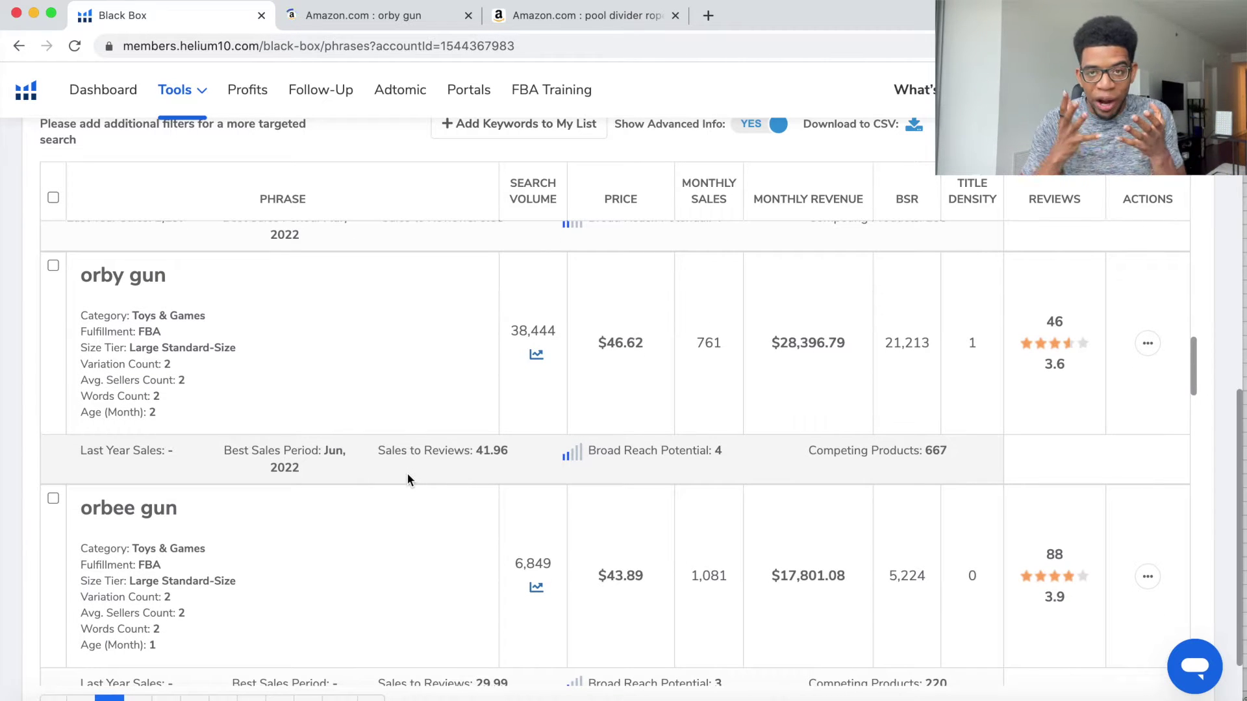
scroll(408, 479, "down", 8)
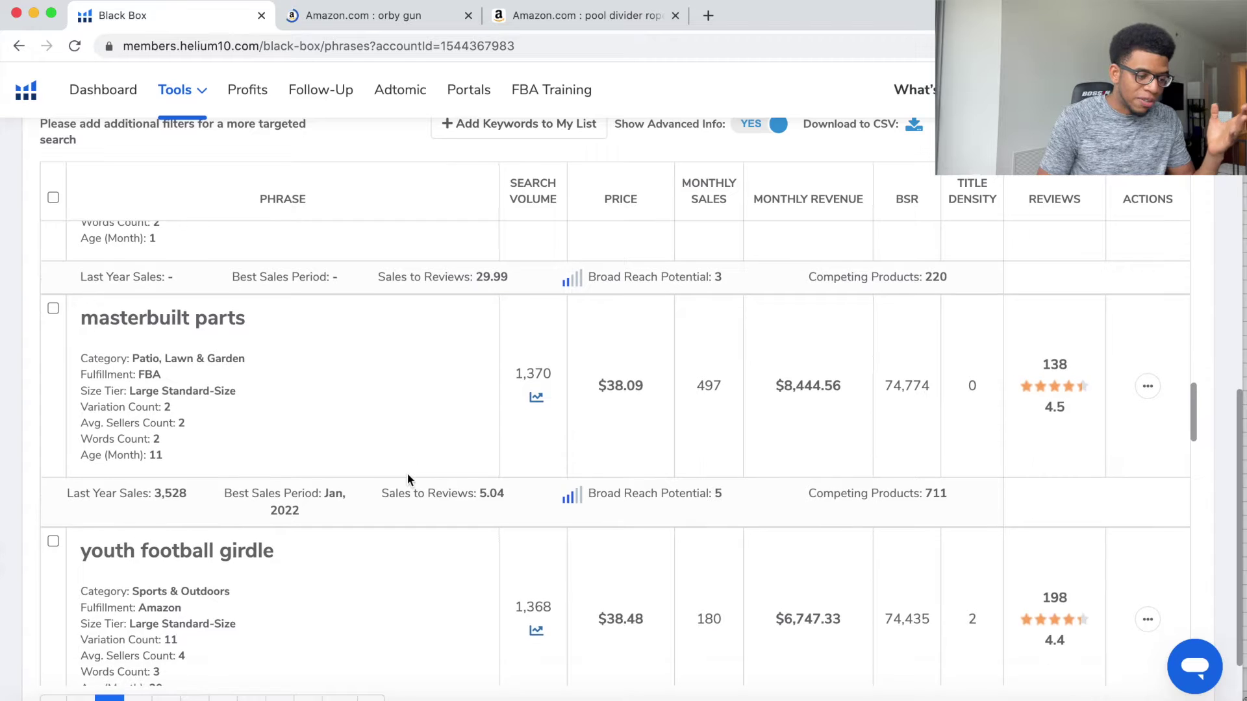
scroll(408, 480, "down", 4)
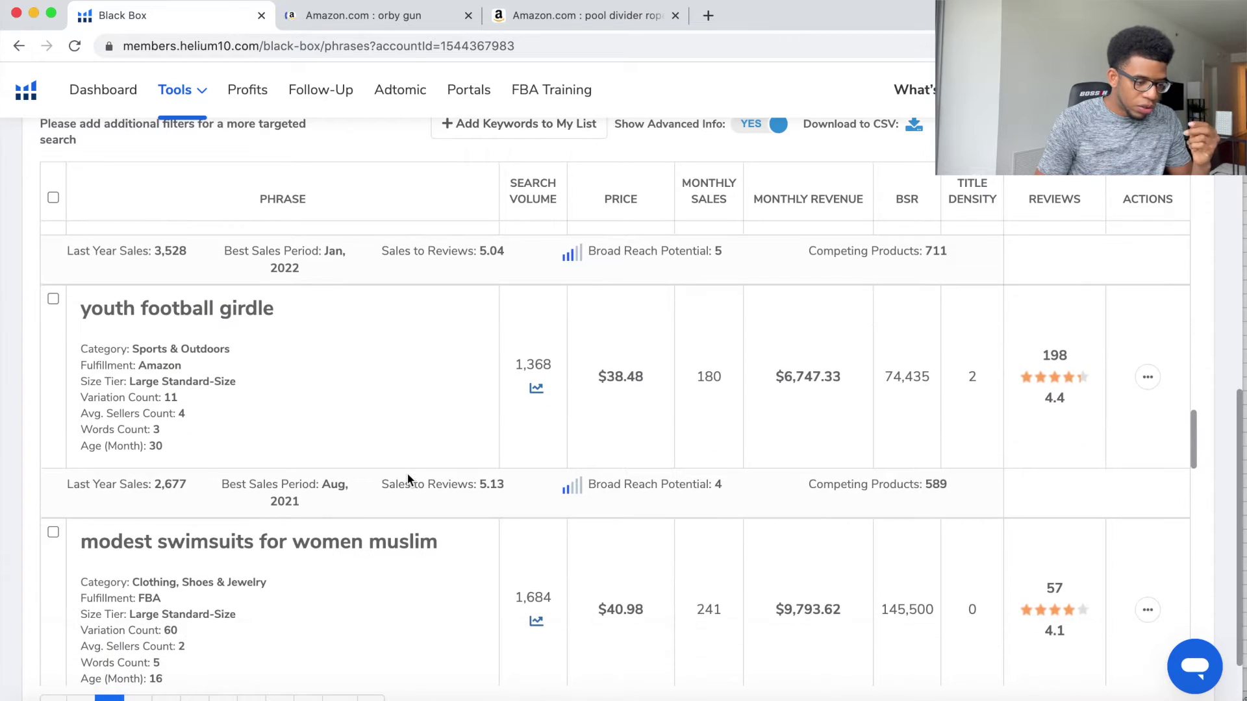
scroll(407, 480, "down", 6)
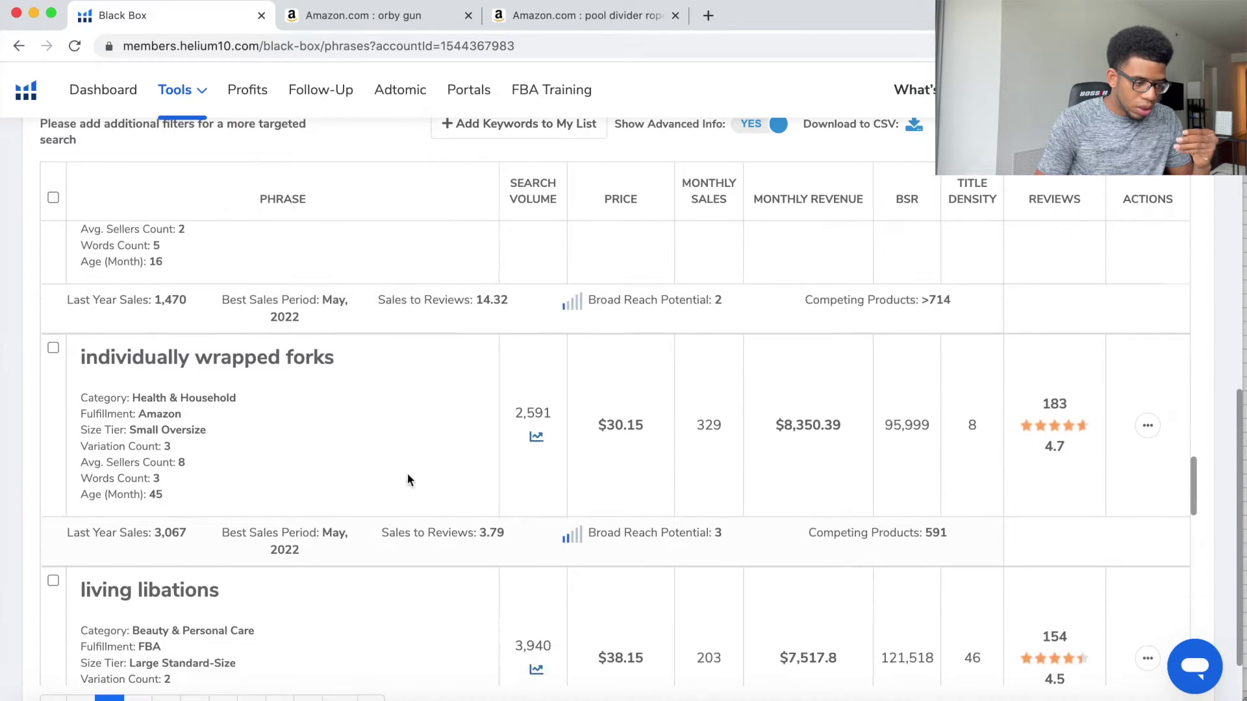
scroll(408, 480, "down", 4)
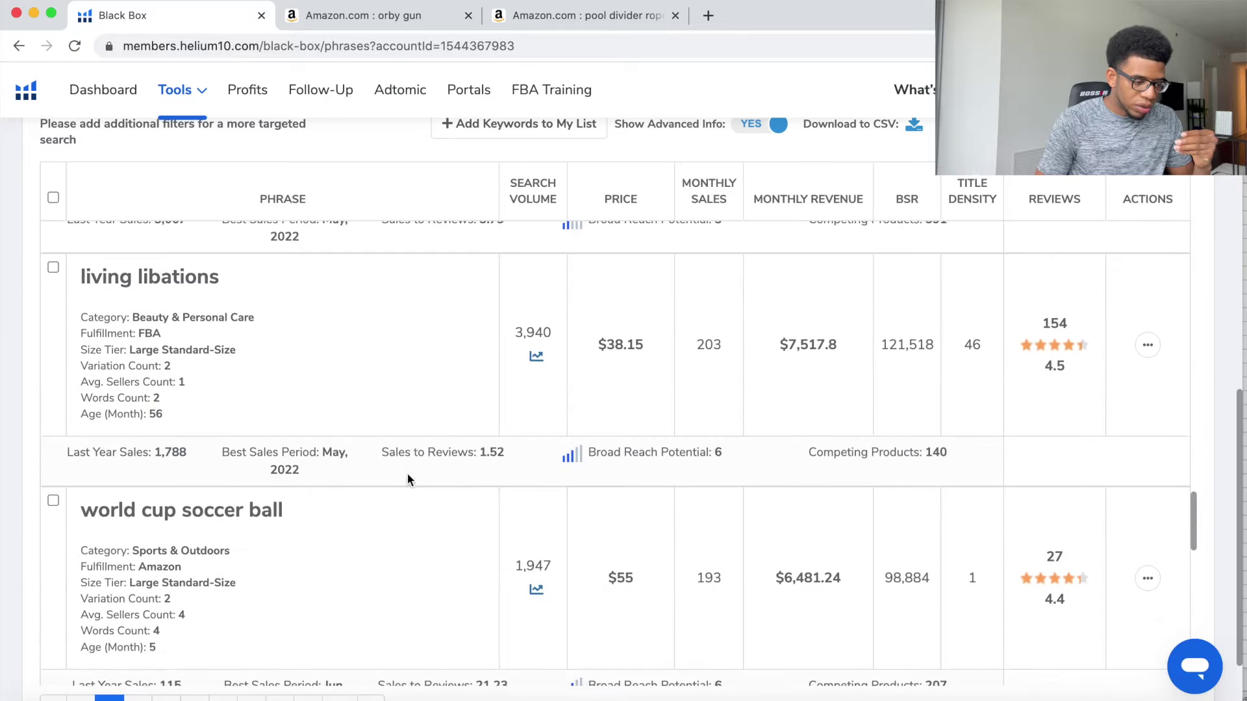
scroll(409, 481, "down", 6)
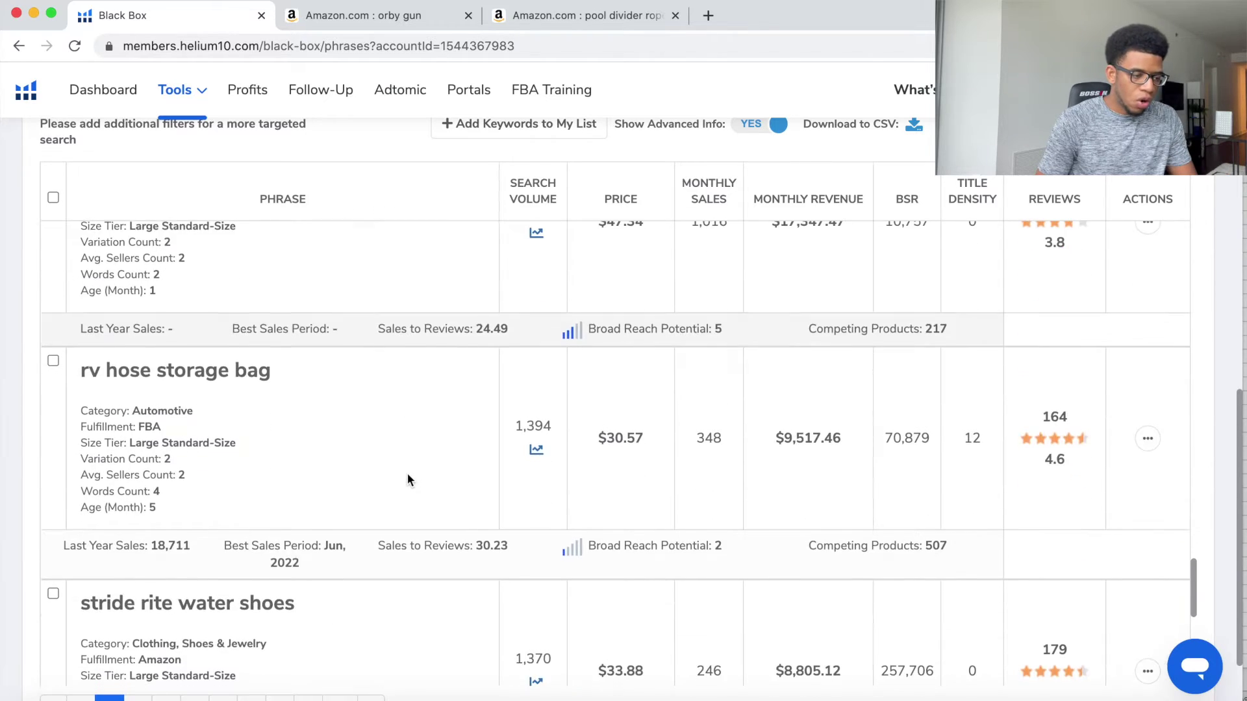
scroll(407, 495, "up", 1)
scroll(336, 443, "down", 6)
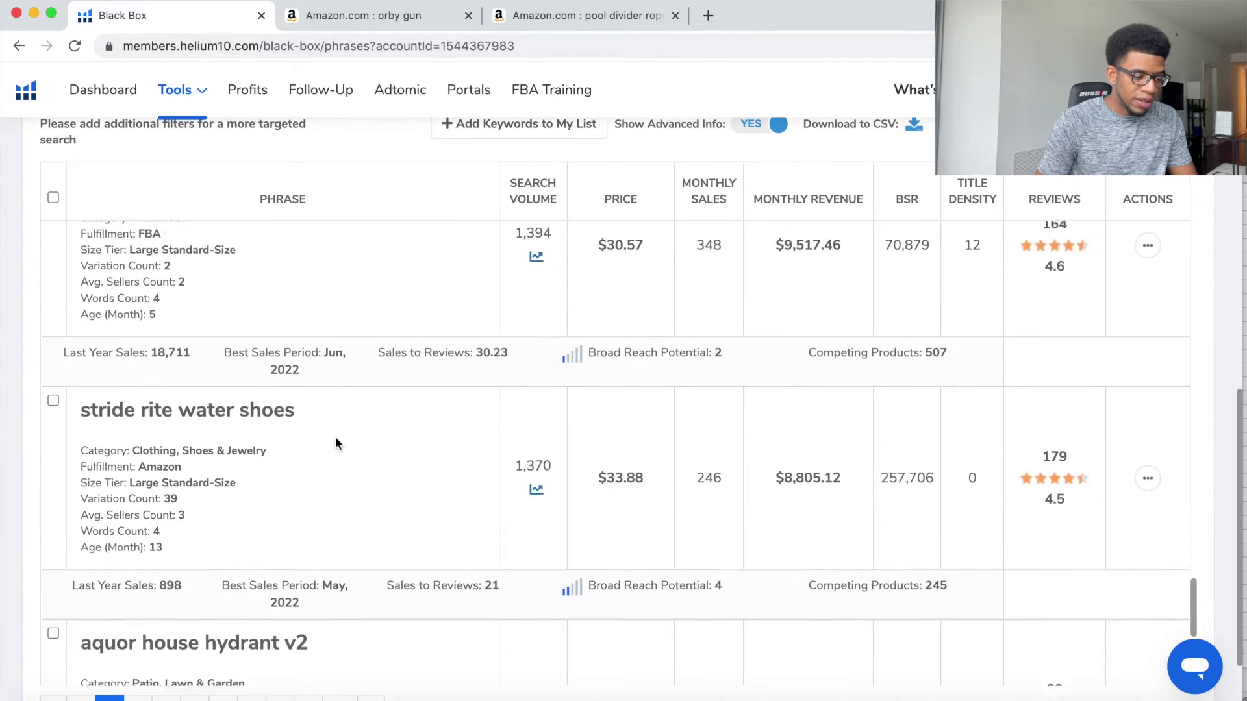
scroll(336, 439, "up", 3)
scroll(336, 439, "down", 7)
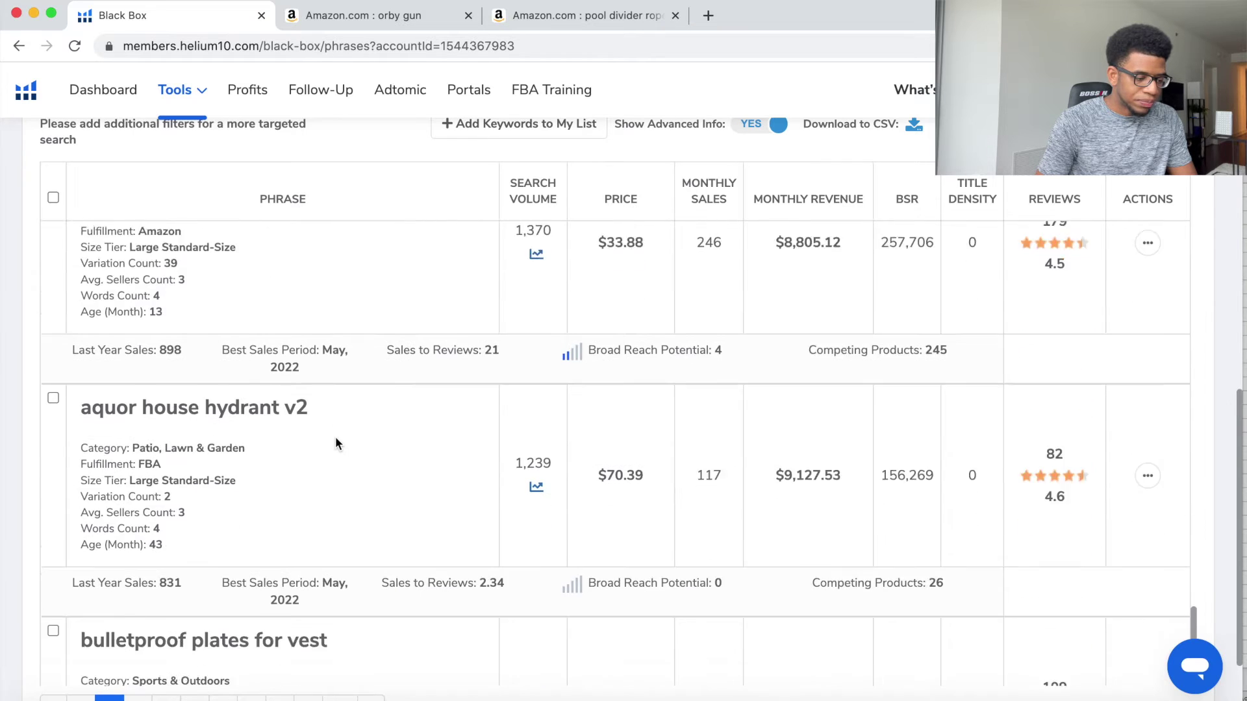
scroll(335, 436, "down", 2)
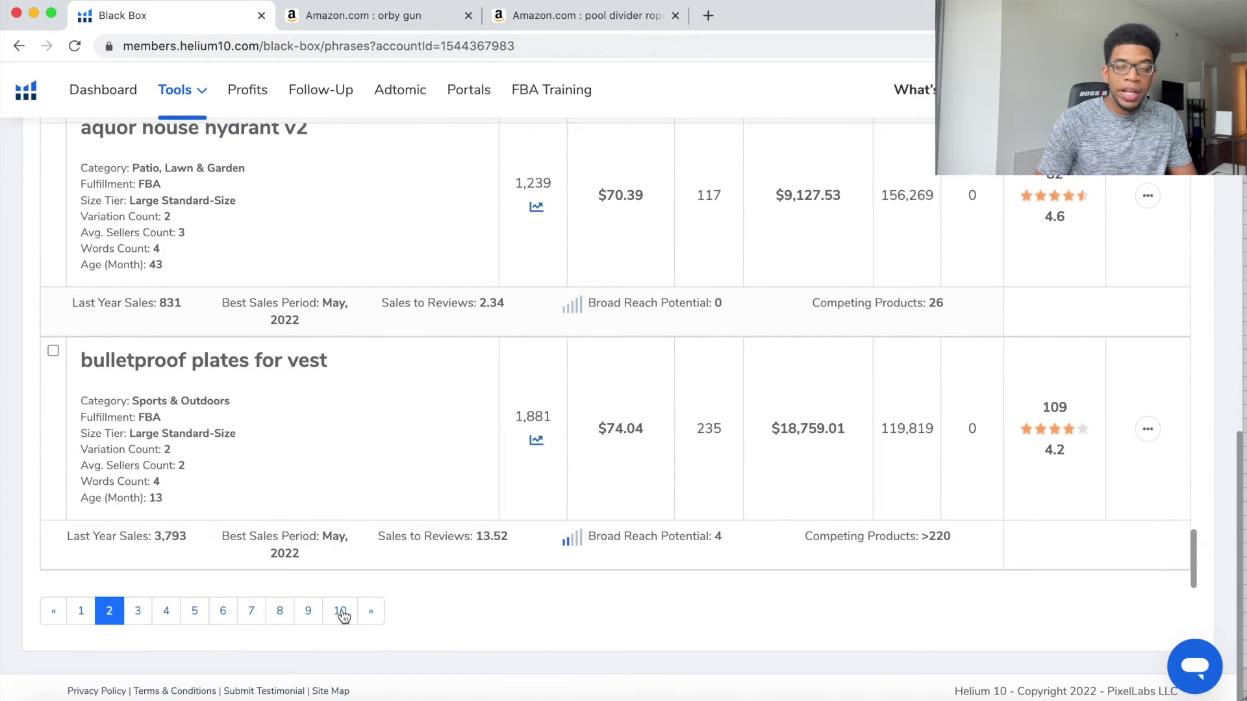
Go to results page 10, open the Amazon search for "hose guides for garden", and return to the Black Box results.
left_click(341, 612)
scroll(630, 560, "up", 4)
scroll(630, 560, "down", 5)
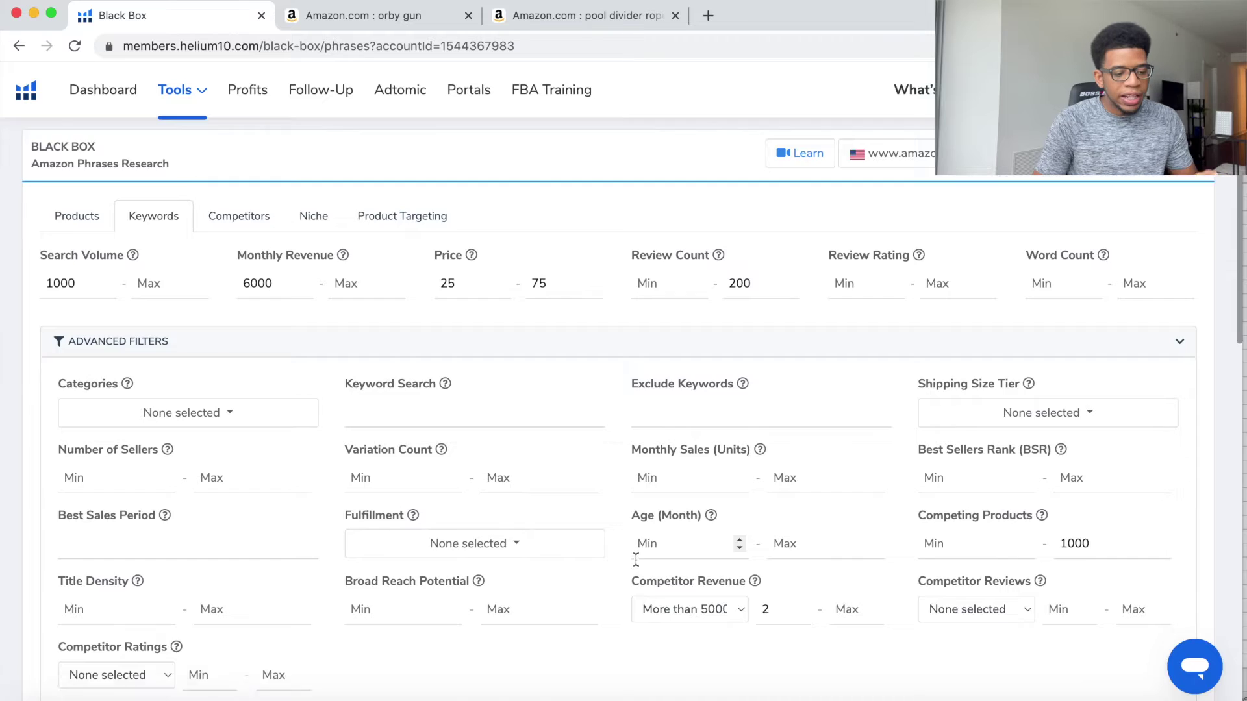
scroll(604, 273, "down", 6)
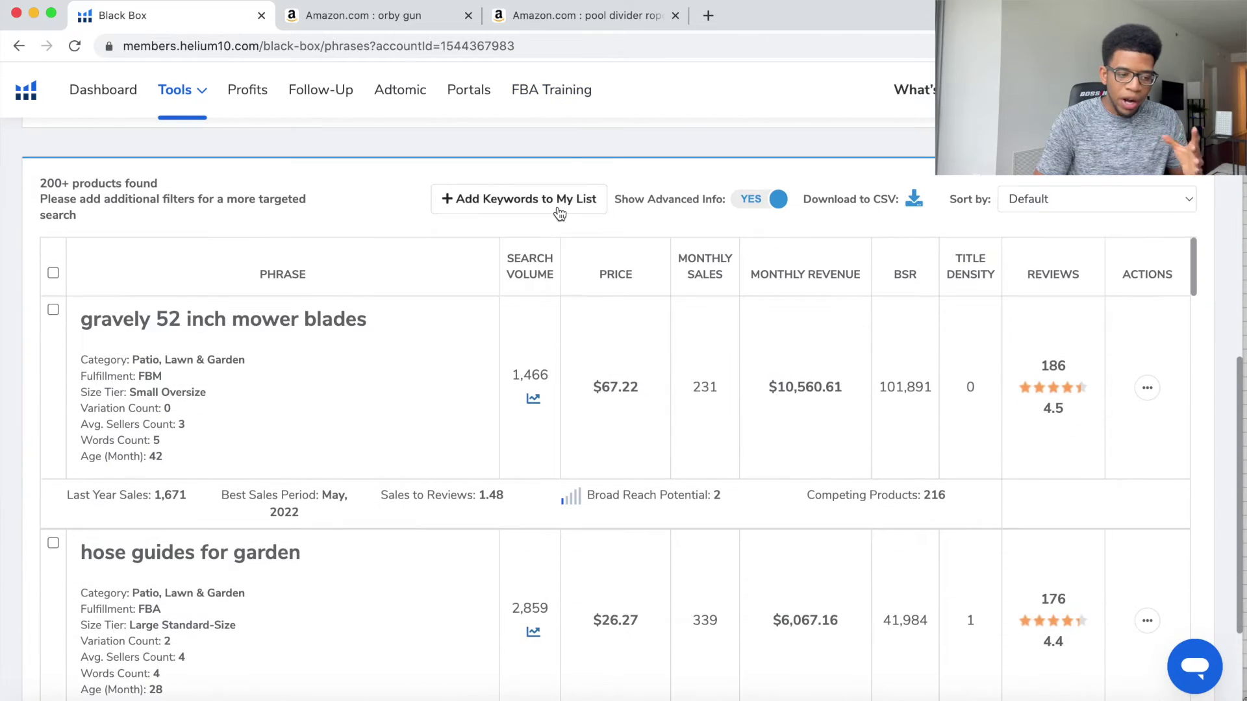
scroll(559, 214, "down", 1)
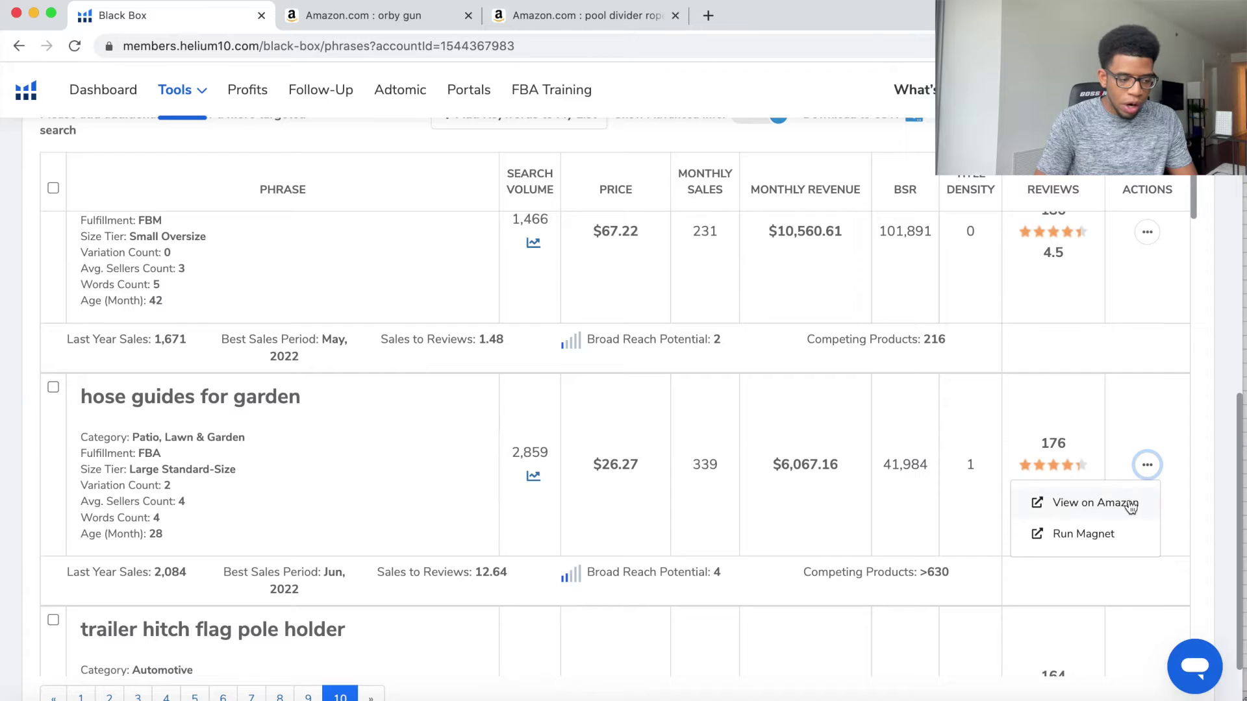
left_click(1130, 508)
left_click(161, 22)
Open the Amazon search for the keyword "trailer hitch flag pole holder" and return to the Black Box results.
scroll(374, 395, "down", 5)
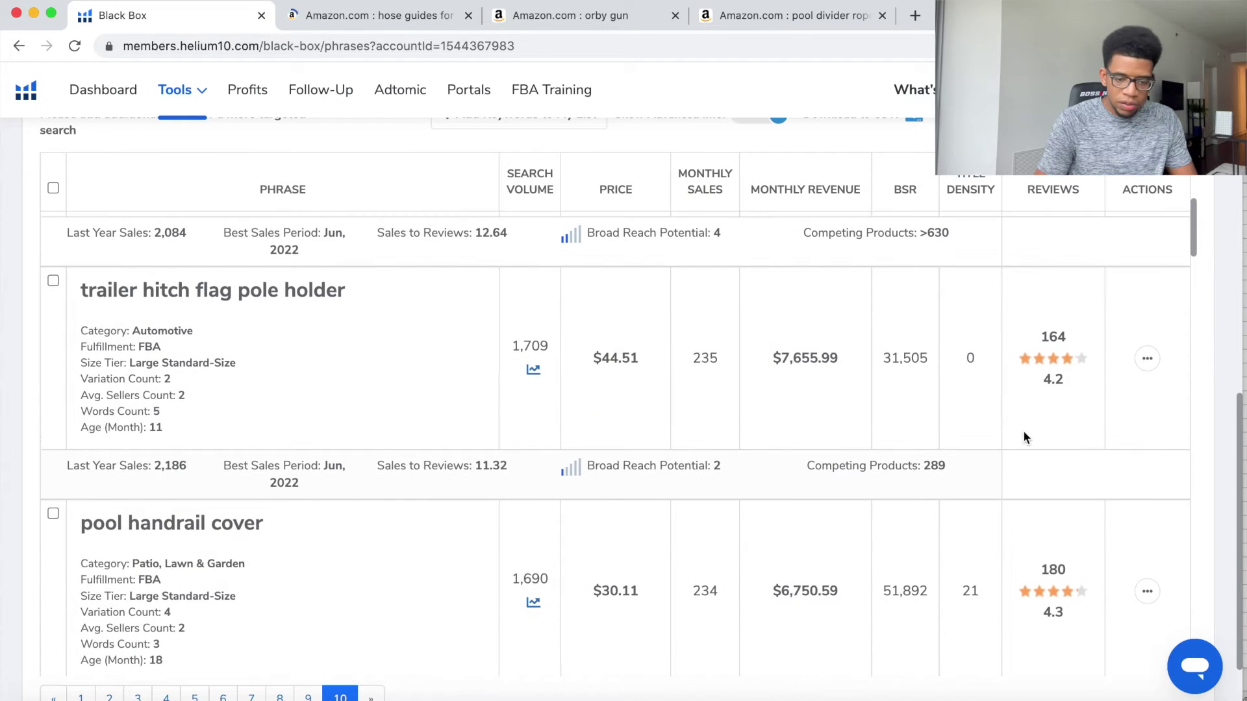
left_click(1147, 361)
left_click(1104, 394)
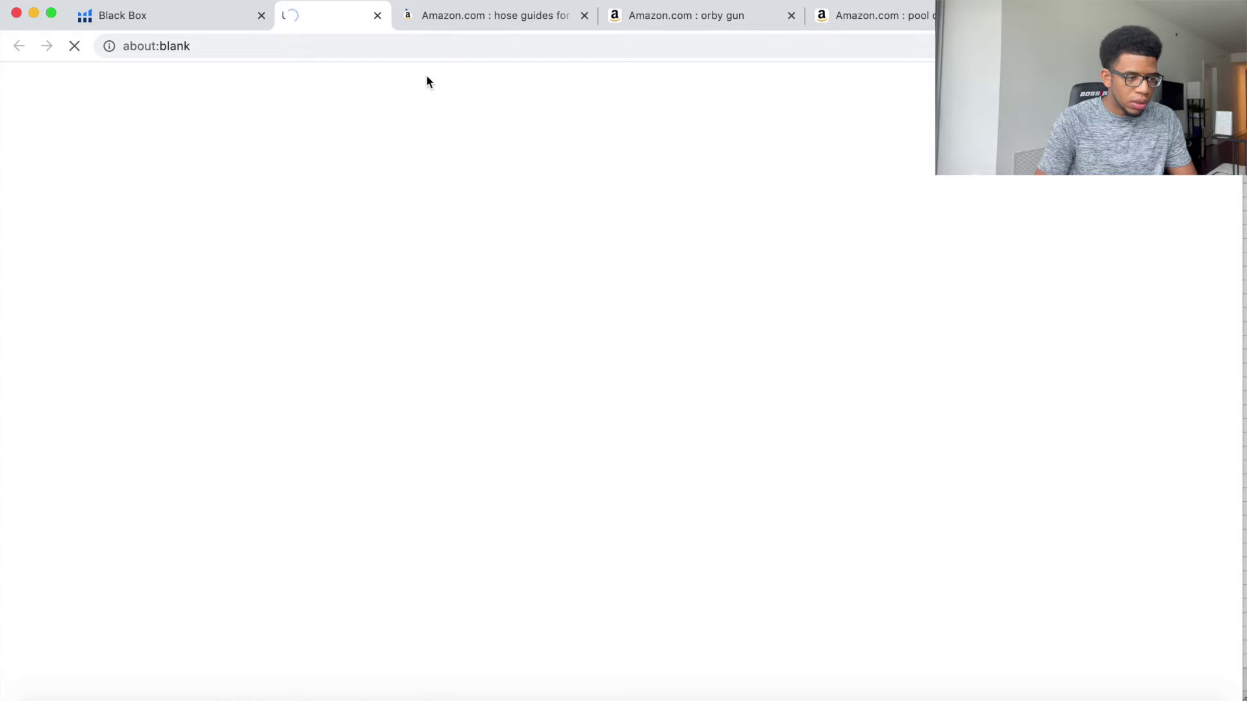
left_click(247, 22)
Find "personal cement fireplace" further down results page 10, open its Amazon search, and return to the Black Box results.
scroll(481, 523, "down", 3)
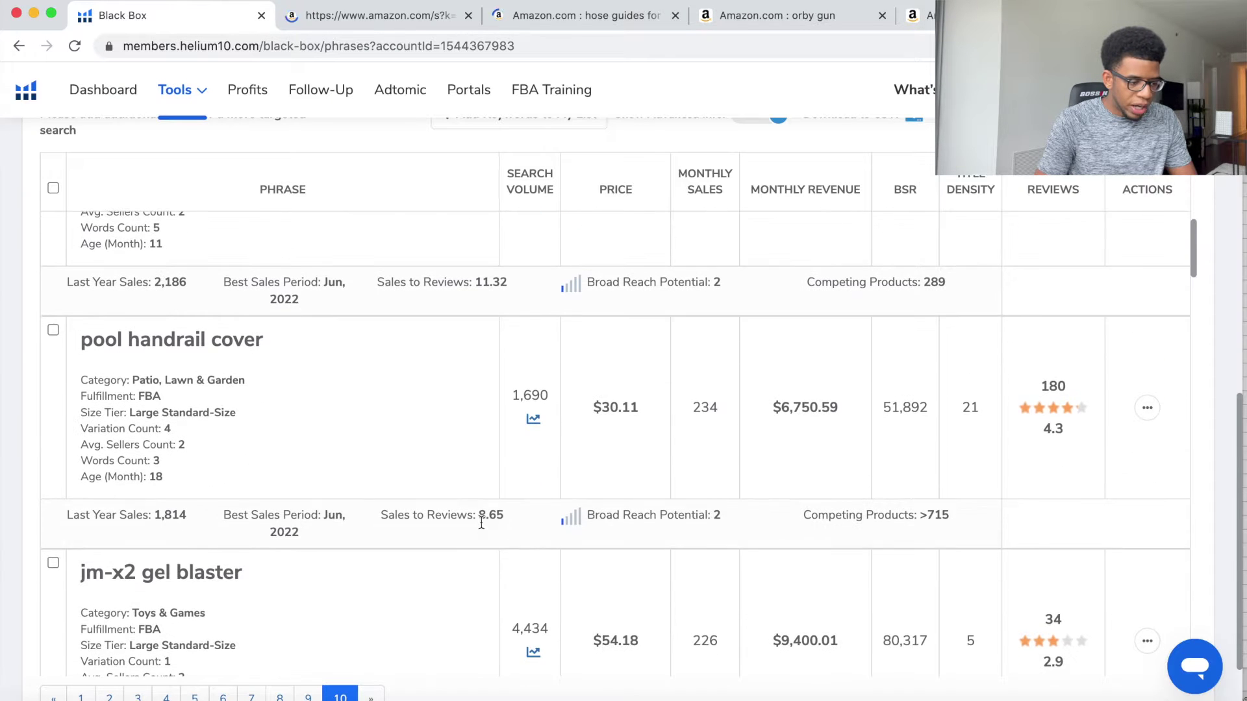
scroll(434, 393, "down", 5)
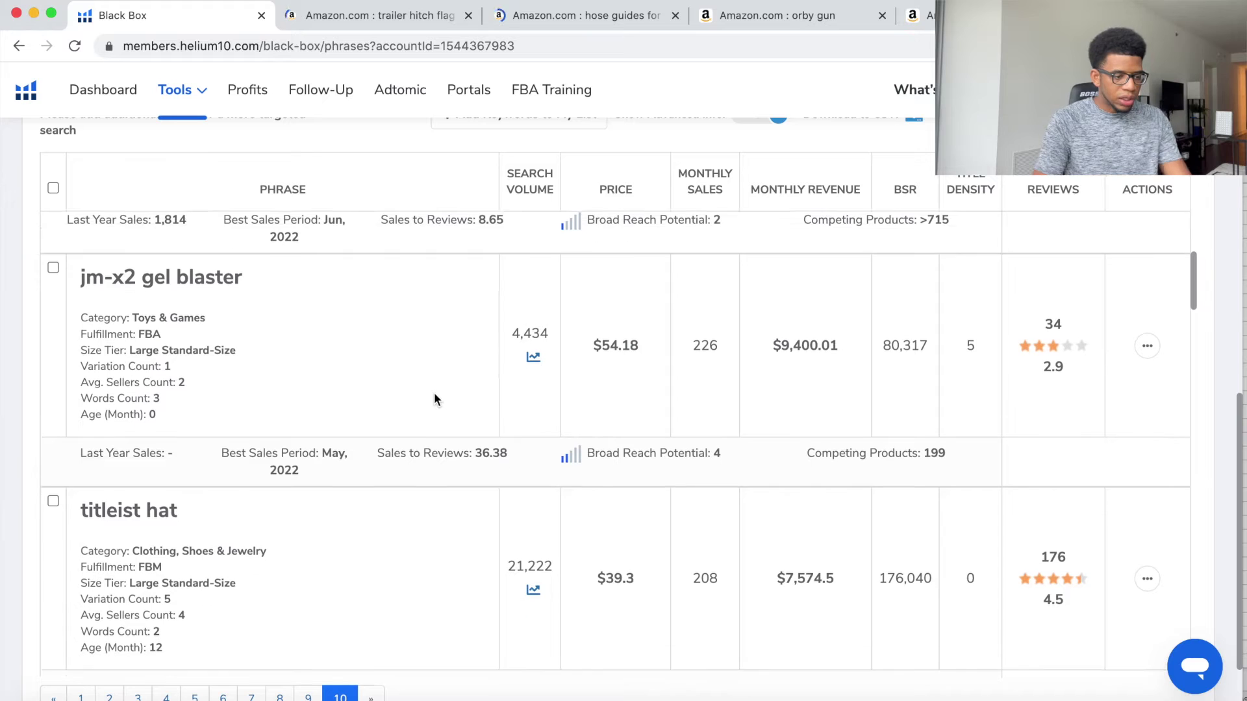
scroll(360, 298, "down", 3)
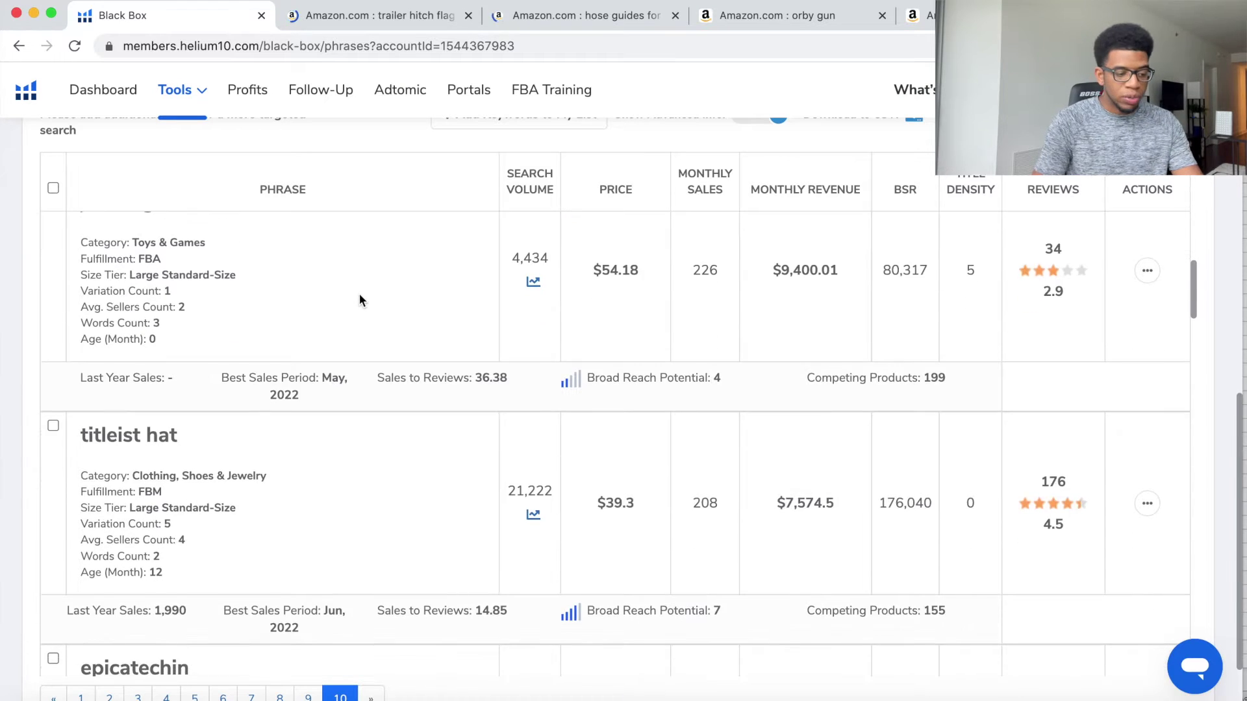
scroll(360, 300, "down", 7)
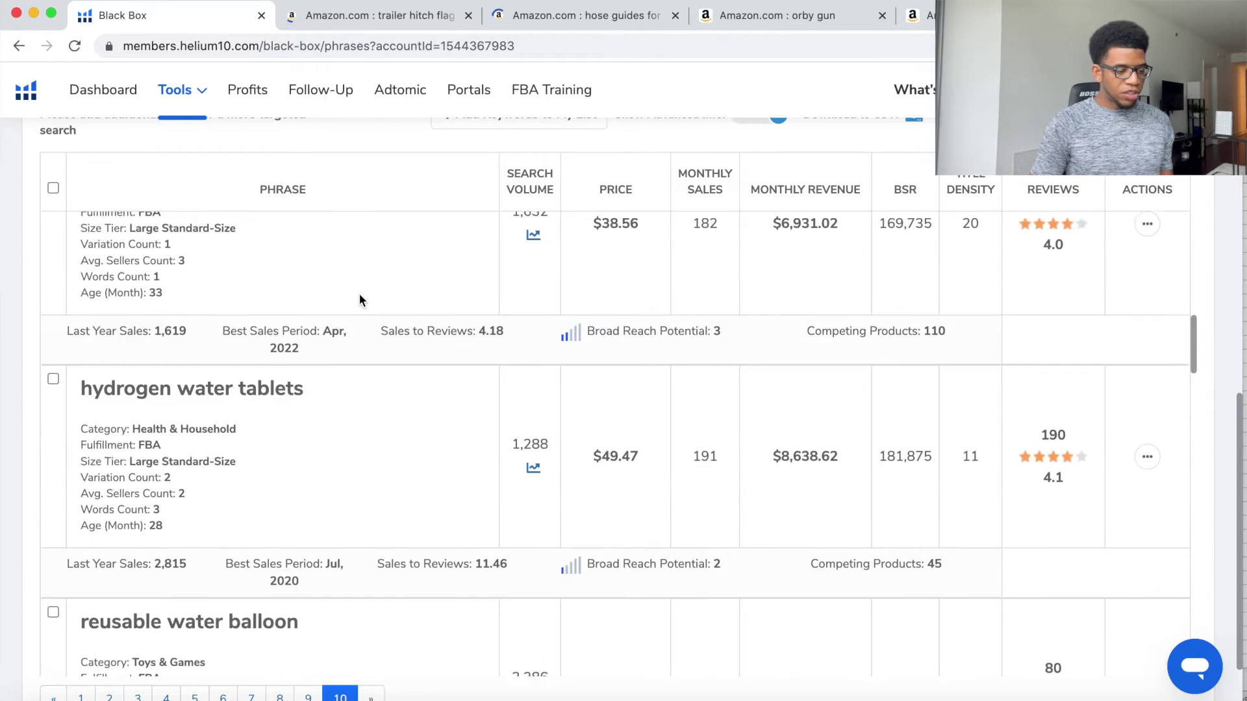
scroll(360, 298, "down", 3)
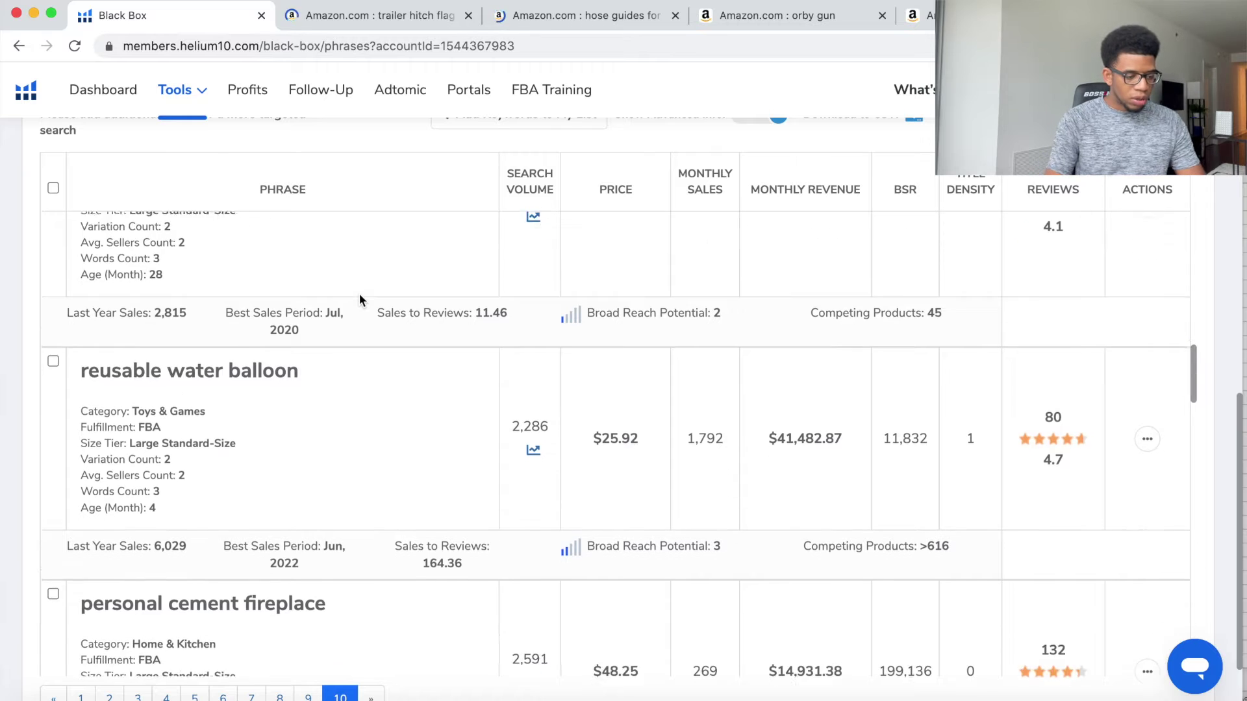
scroll(360, 299, "down", 4)
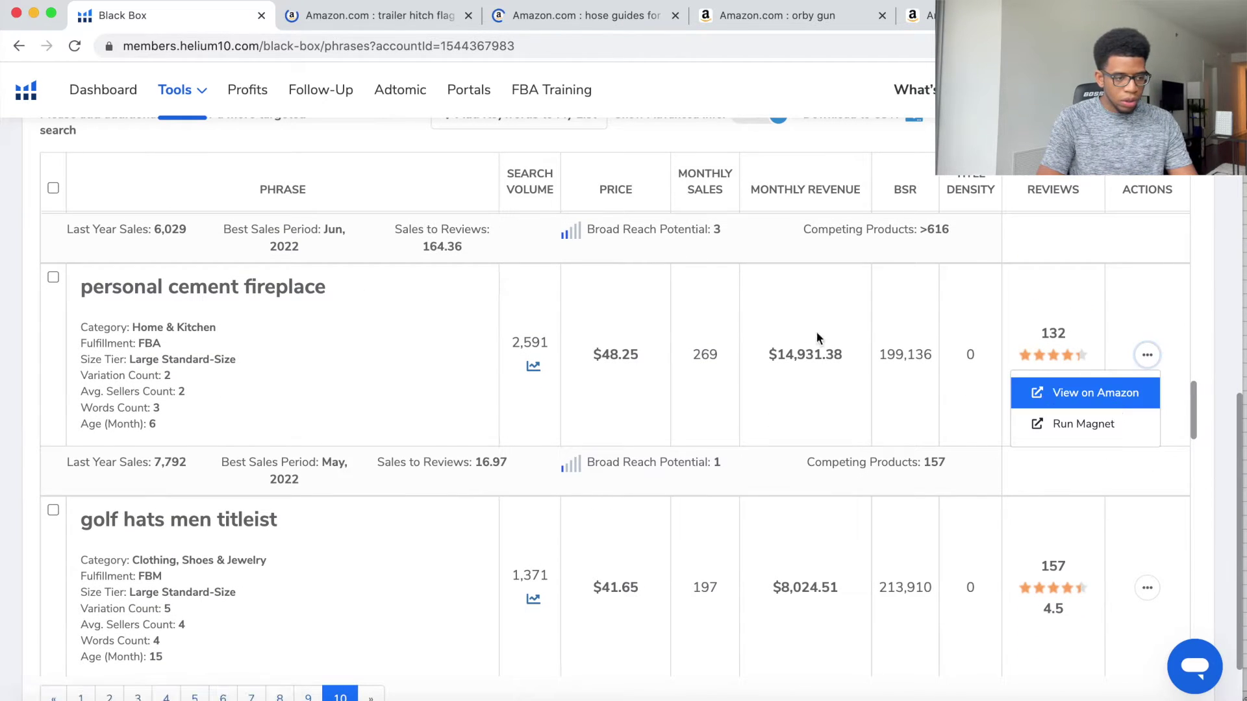
left_click(1086, 393)
left_click(111, 14)
Review the keywords below "personal cement fireplace" on results page 10 for more product ideas.
scroll(356, 404, "down", 4)
scroll(356, 407, "down", 11)
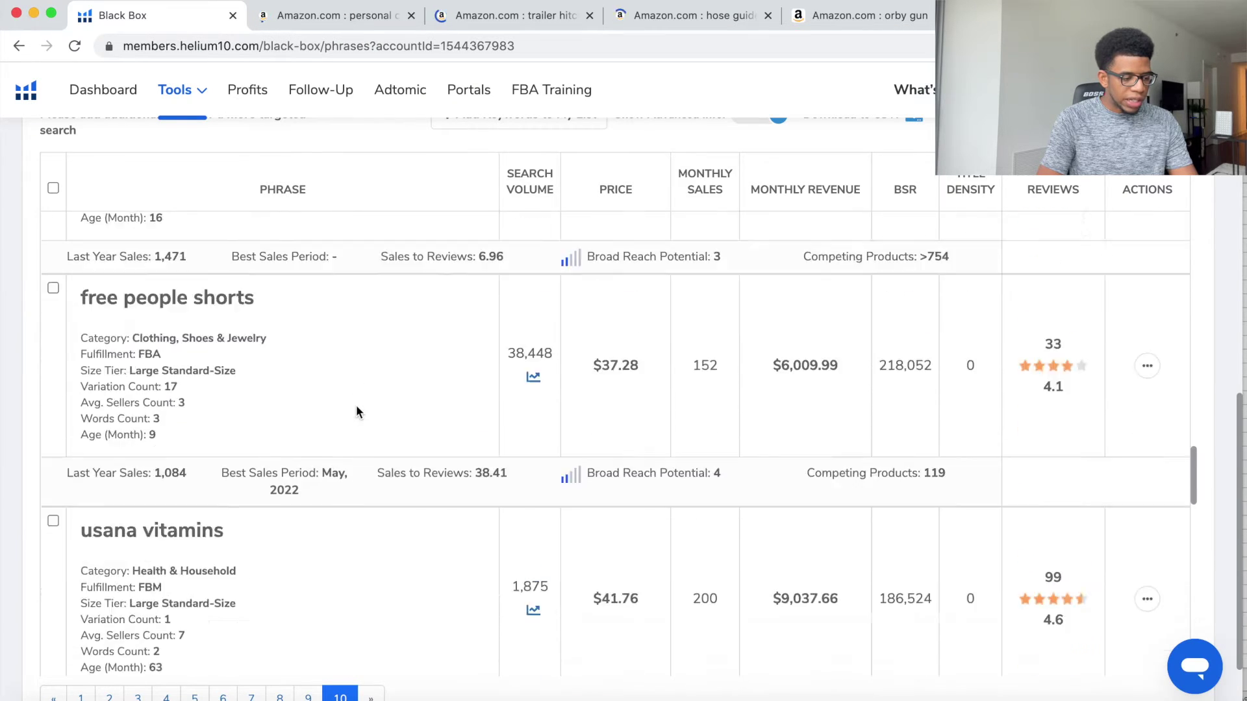
scroll(356, 409, "down", 12)
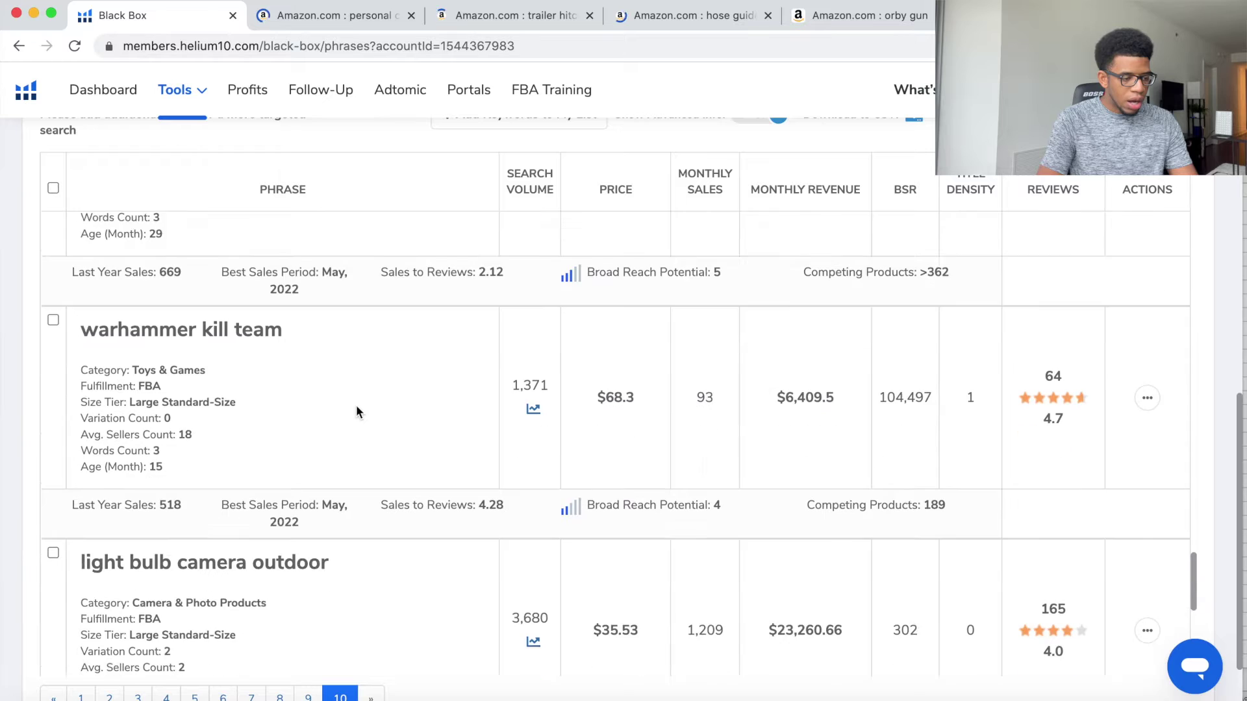
scroll(356, 411, "down", 6)
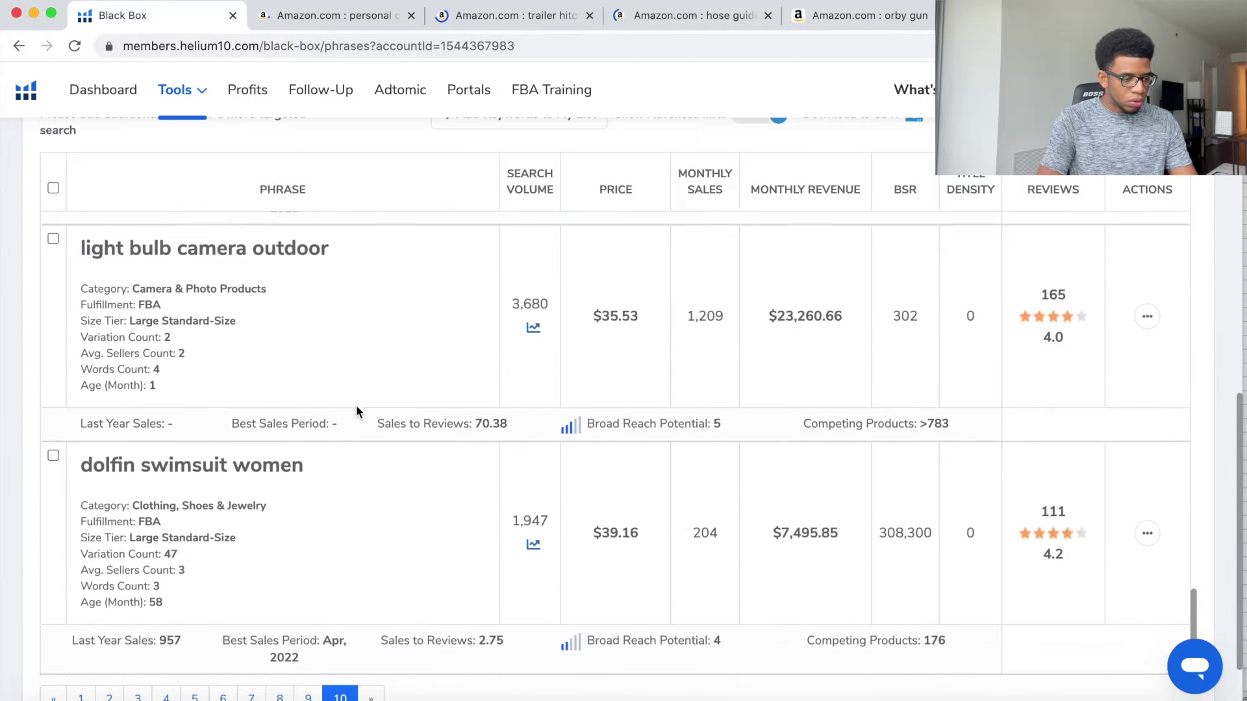
Finish reviewing the last keywords on results page 10 and go to results page 9.
scroll(356, 410, "down", 5)
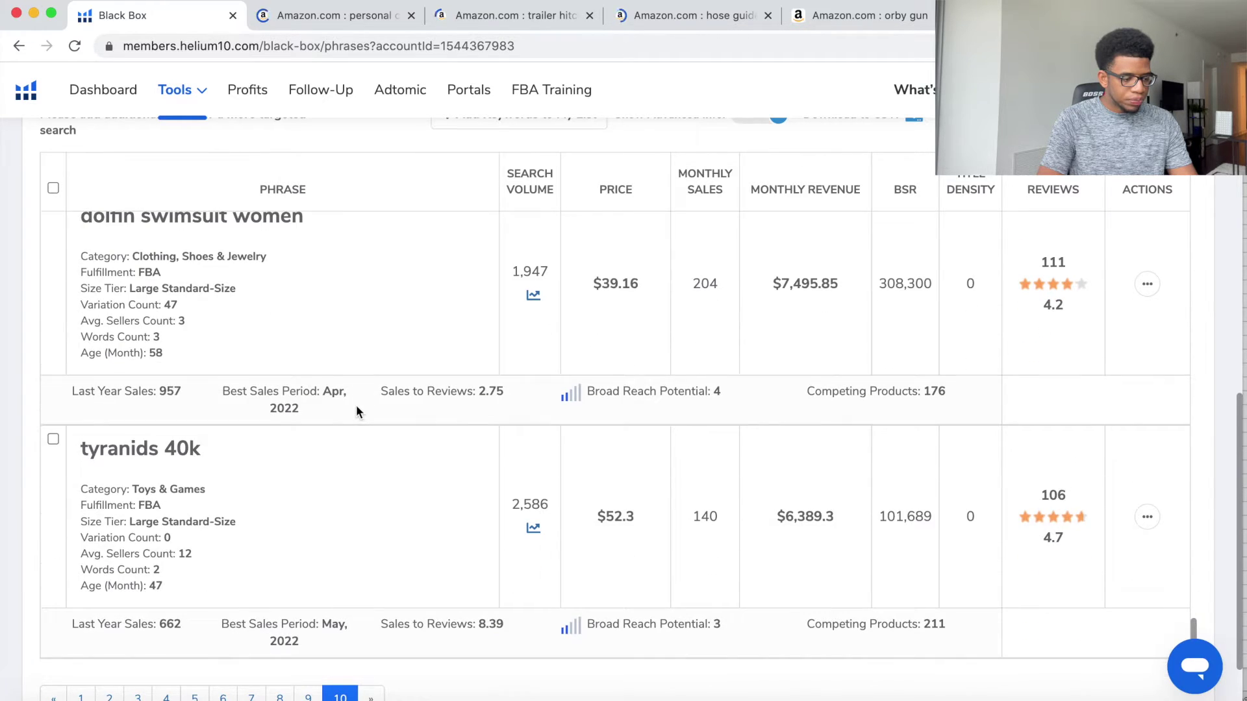
left_click(310, 613)
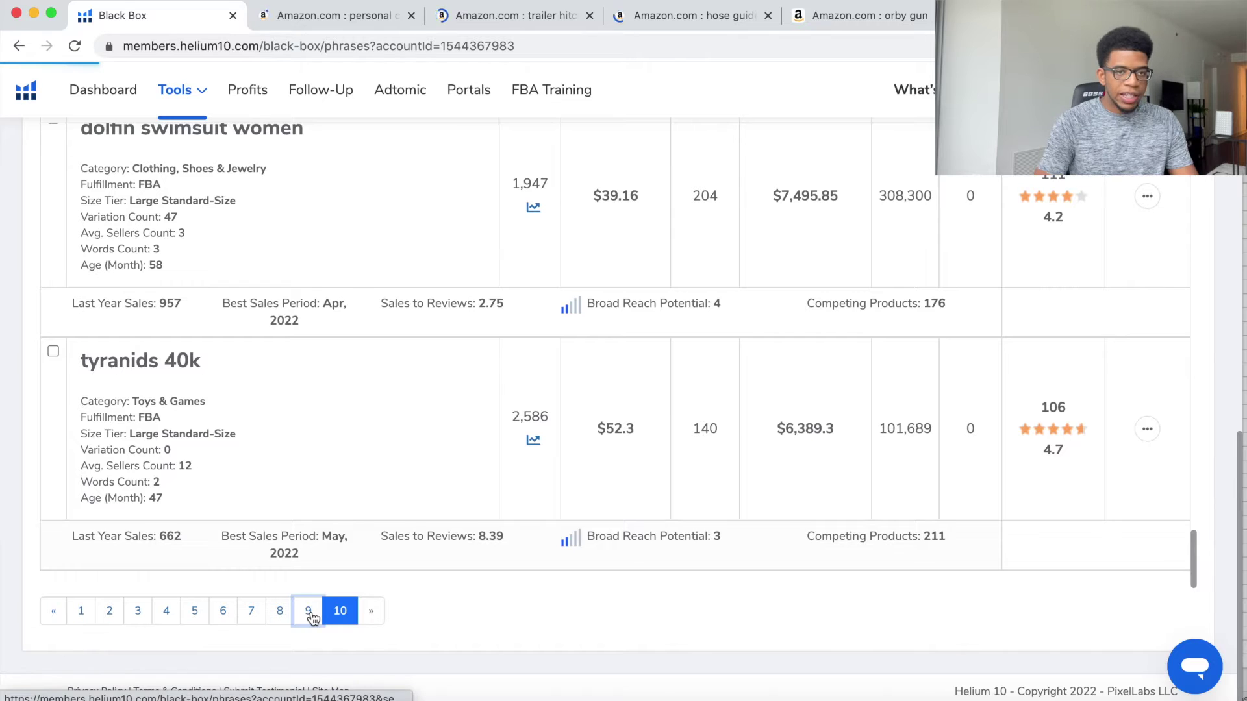
scroll(484, 449, "down", 10)
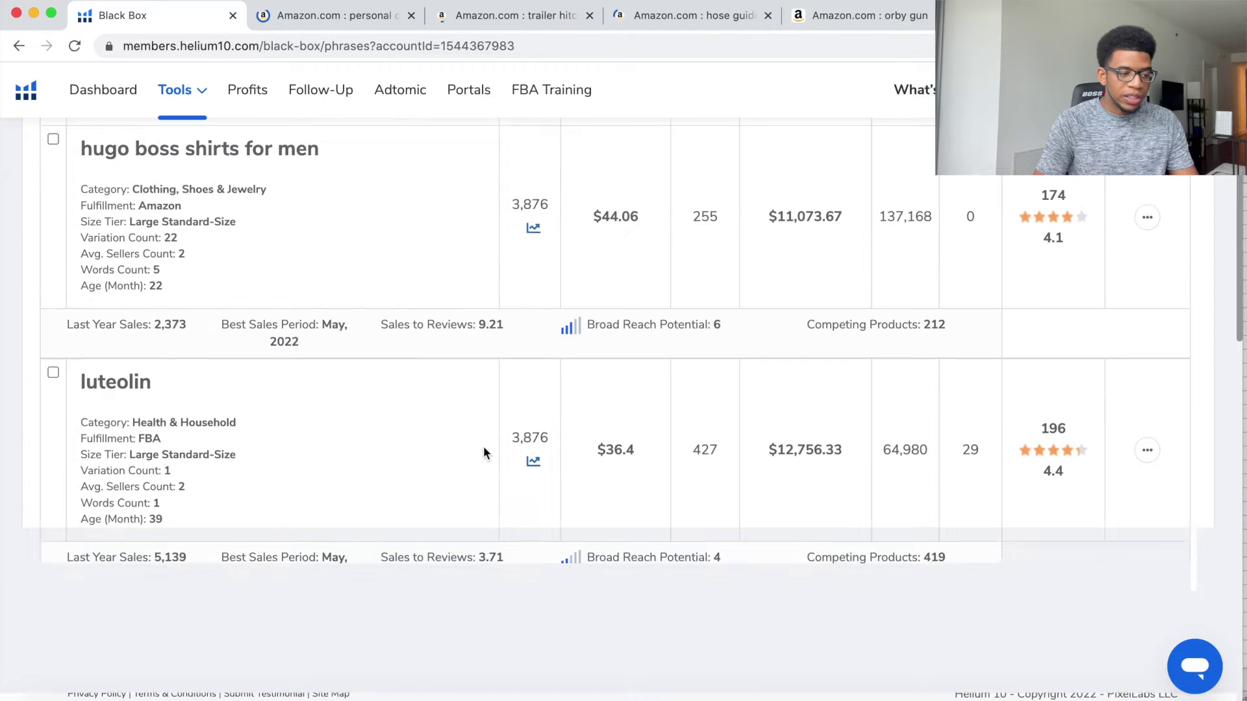
Find "baseball bucket with padded seat" on results page 9, open its Amazon search, and return to the Black Box results.
scroll(412, 205, "down", 3)
scroll(412, 205, "up", 3)
scroll(412, 205, "down", 10)
scroll(413, 210, "down", 4)
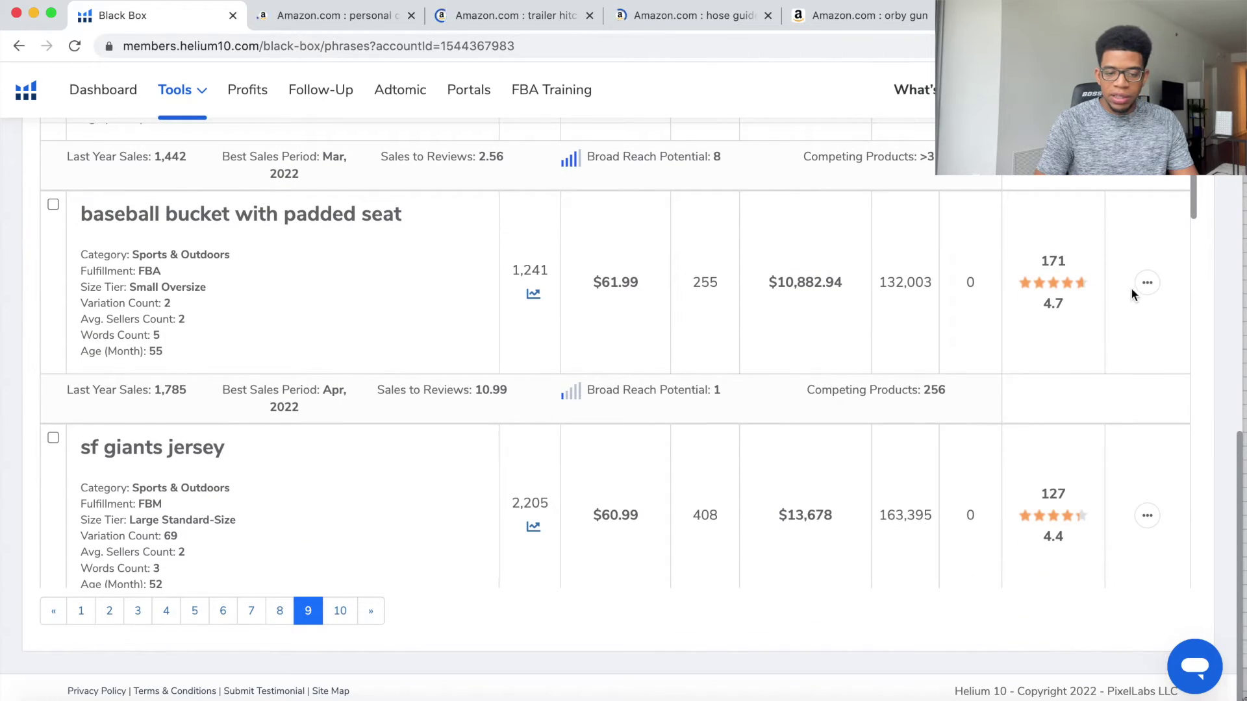
left_click(1146, 286)
left_click(1106, 330)
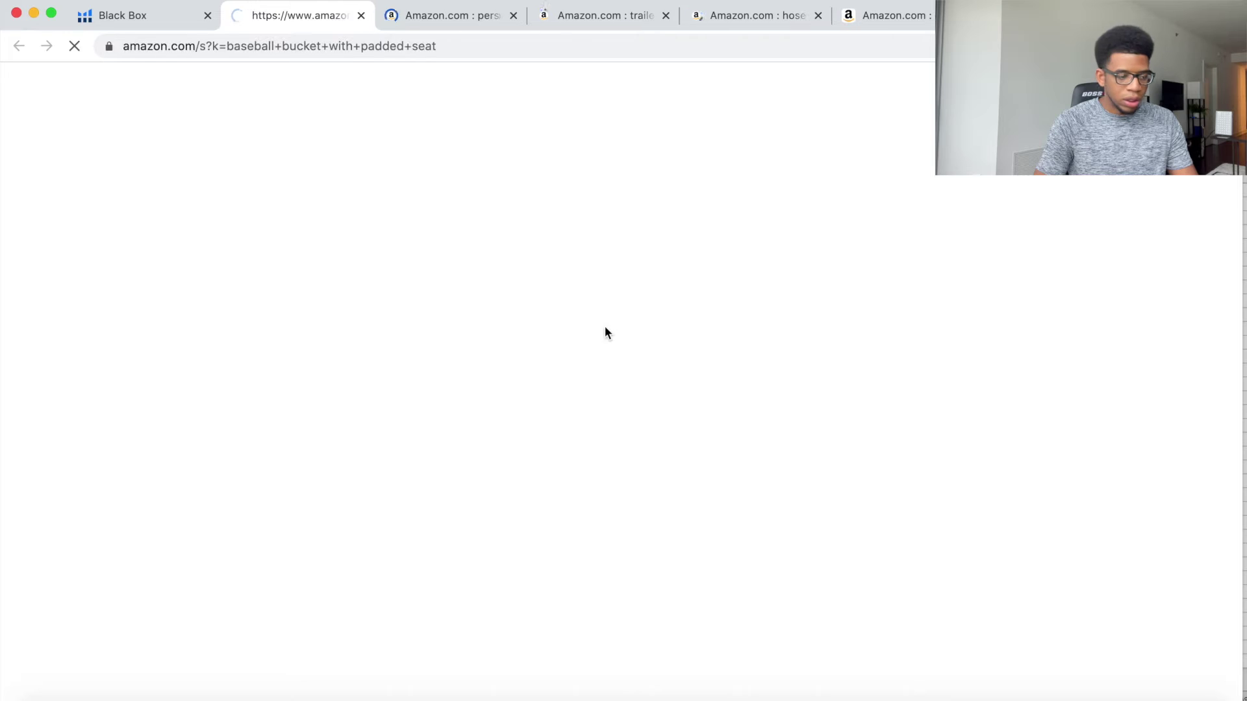
key("ctrl+shift+Tab")
Find "lychee bubble slippers" further down results page 9, open its Amazon search, and return to the Black Box results.
scroll(341, 435, "down", 2)
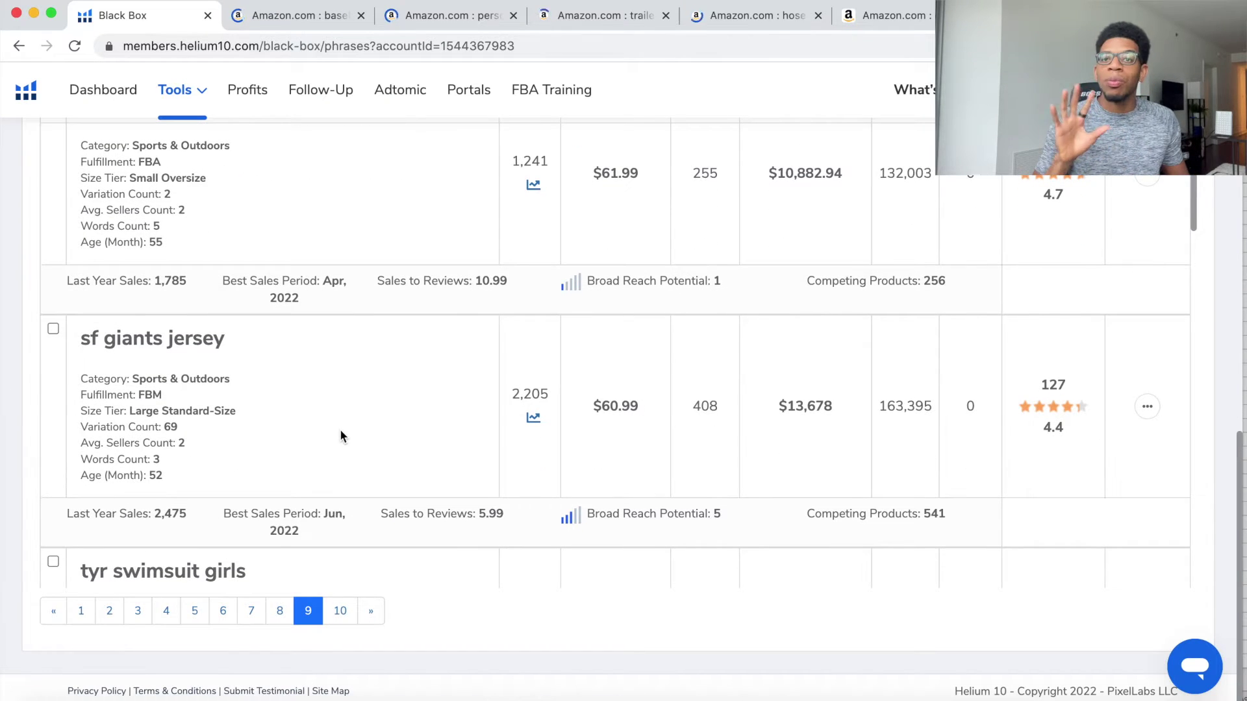
scroll(340, 429, "down", 1)
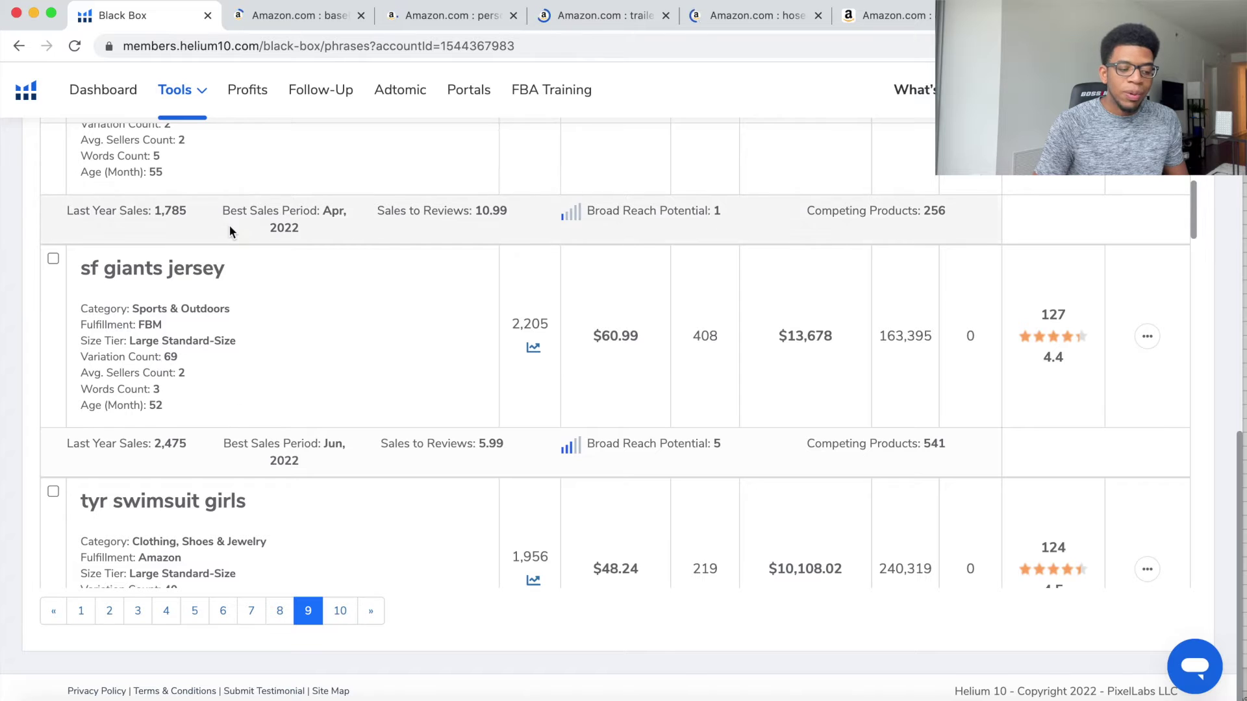
scroll(229, 224, "down", 3)
scroll(229, 225, "down", 1)
scroll(340, 355, "down", 4)
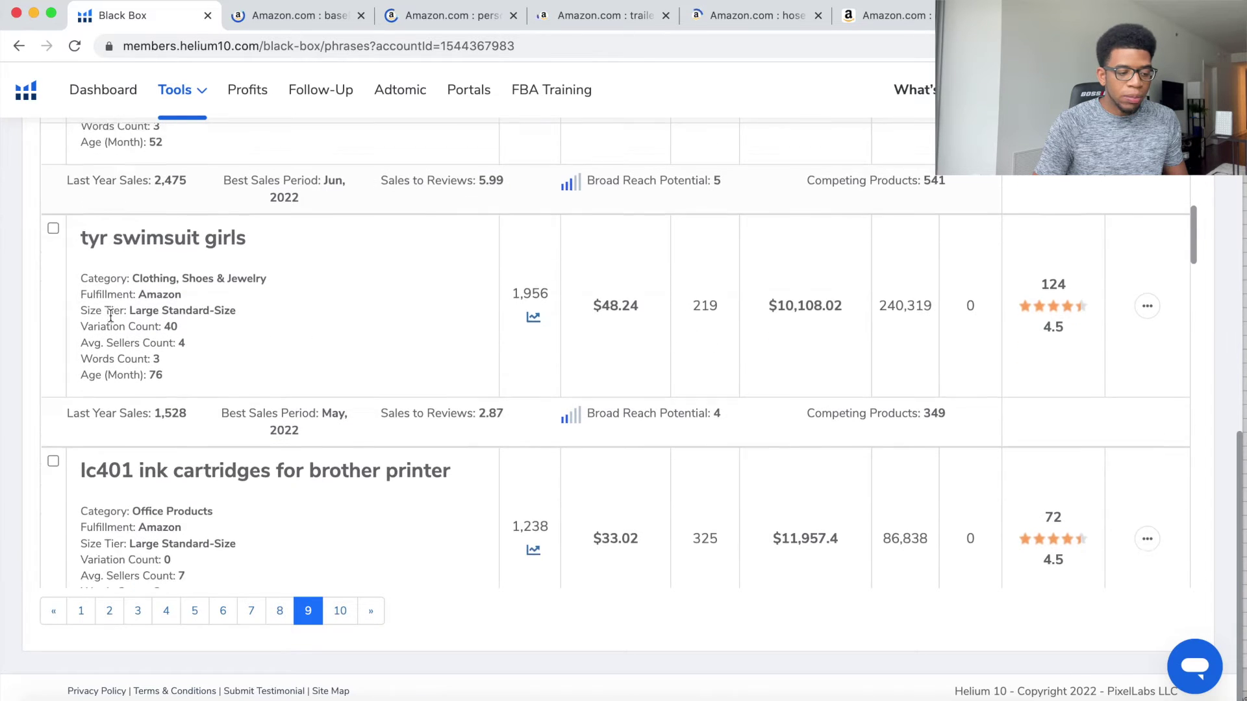
scroll(312, 362, "down", 3)
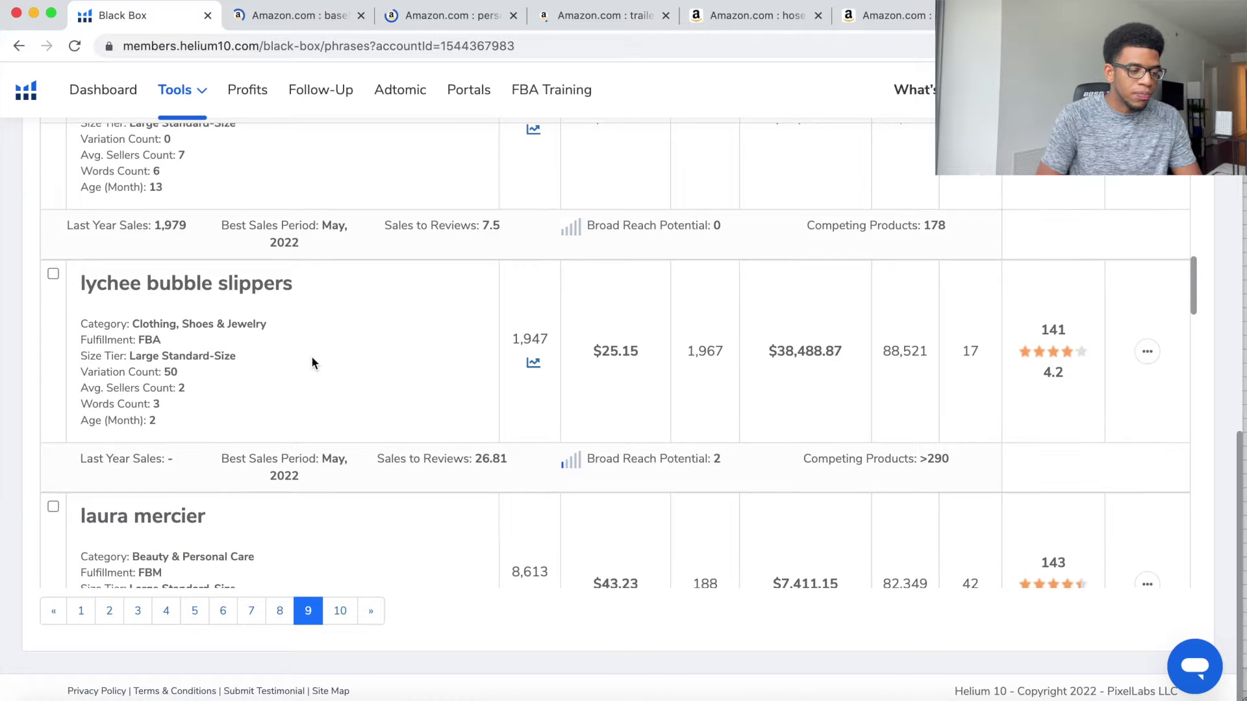
scroll(312, 362, "down", 1)
scroll(311, 358, "down", 2)
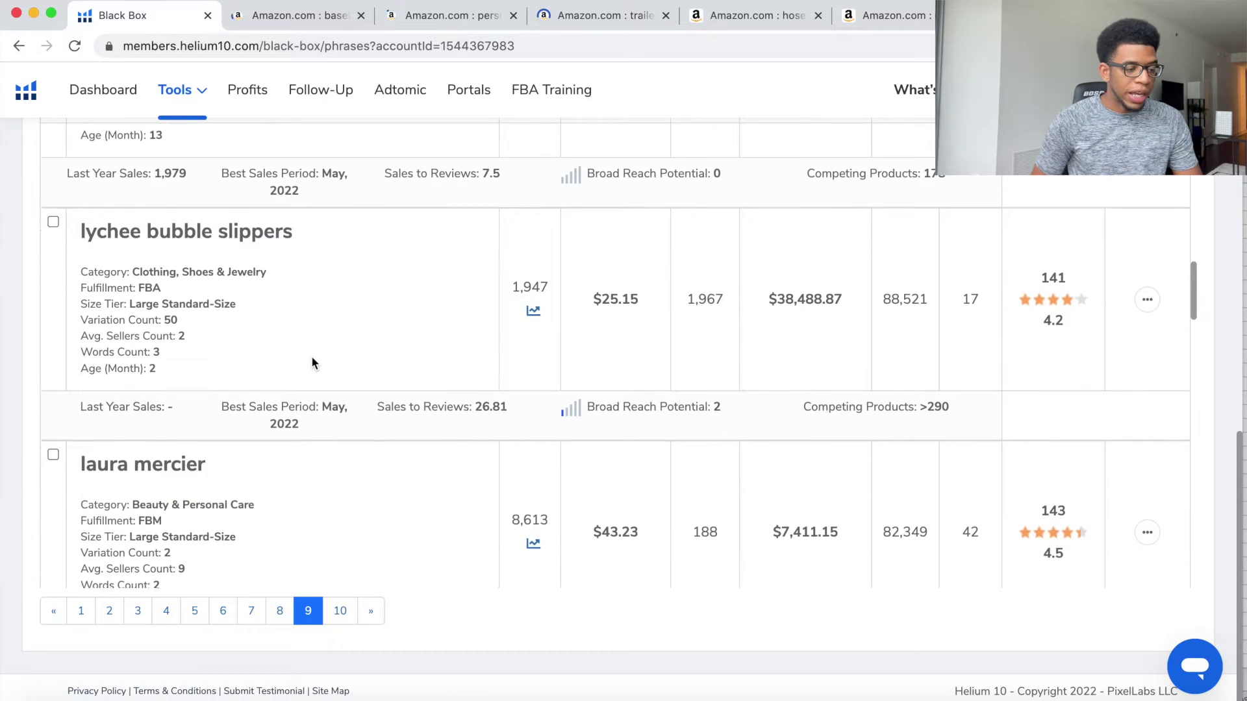
scroll(312, 357, "down", 1)
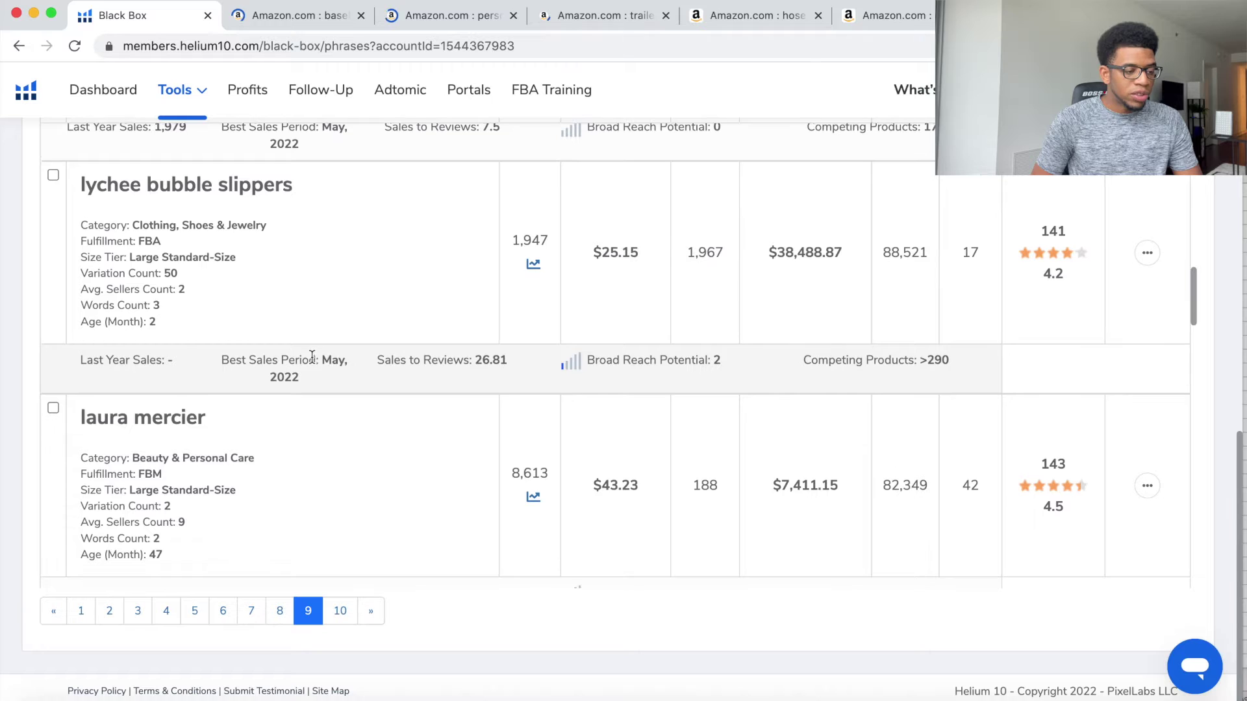
left_click(1147, 249)
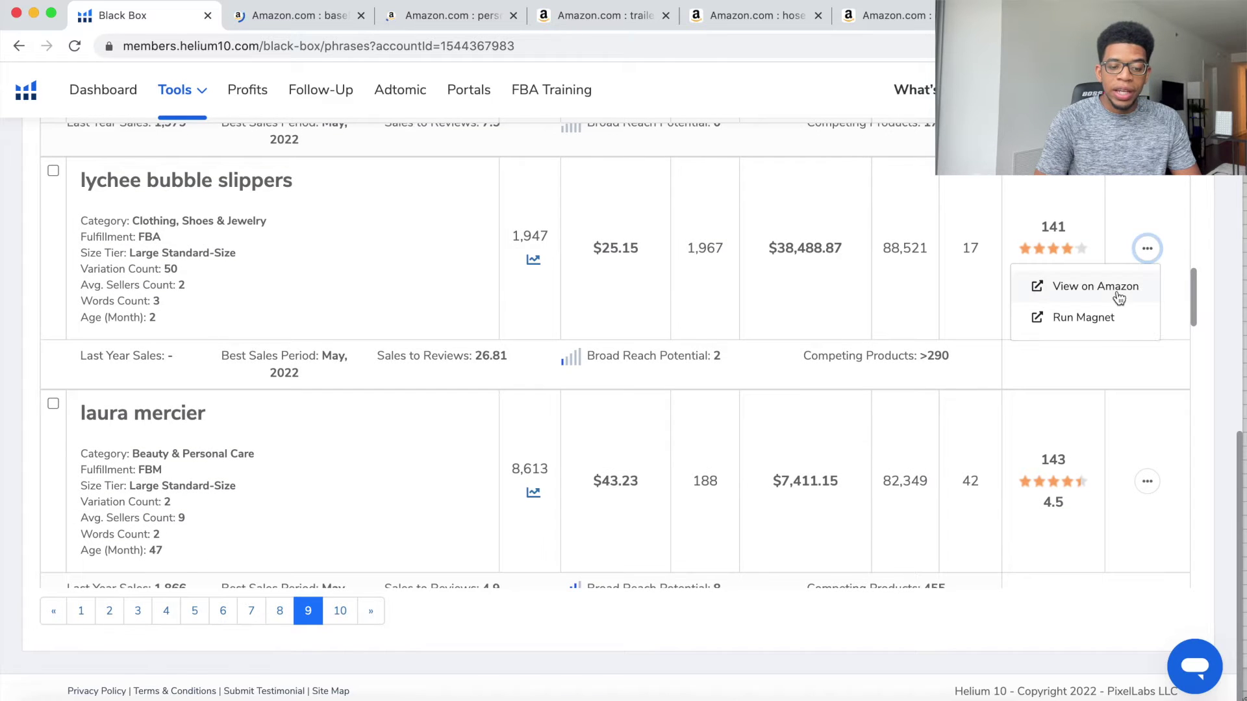
left_click(1104, 286)
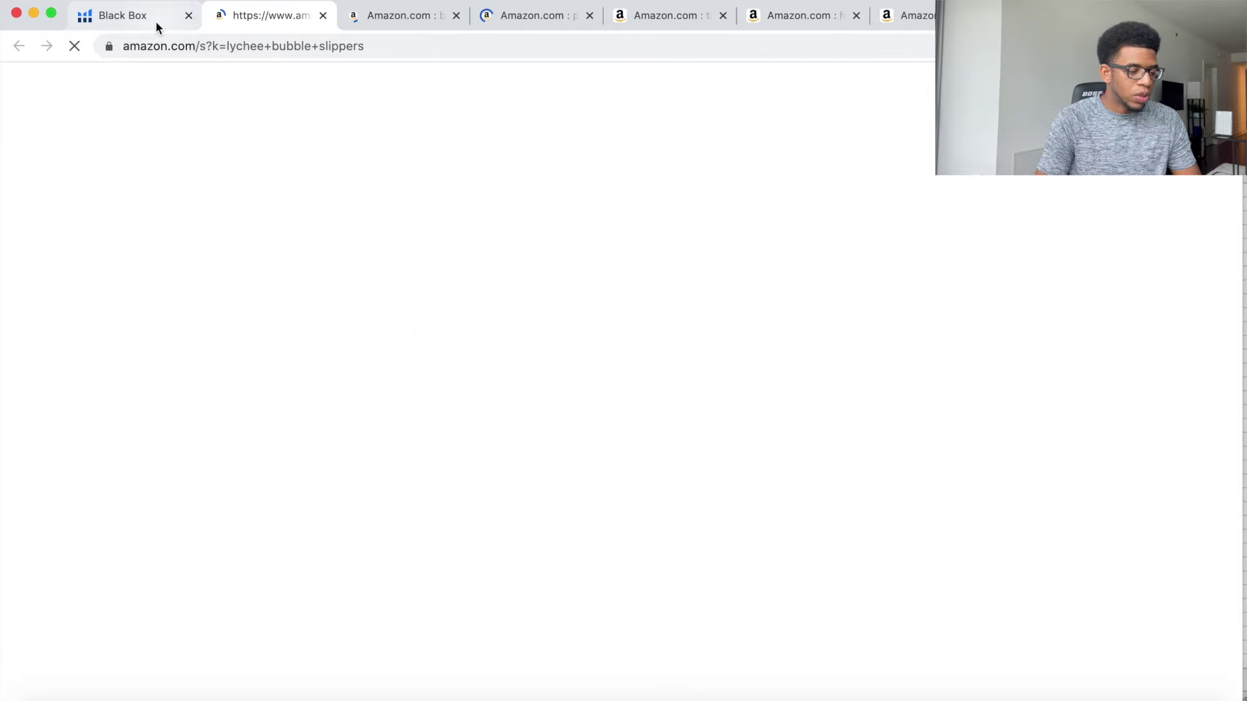
left_click(154, 21)
Find "magnetic plastic wrap dispenser" on results page 9, open its Amazon search, and return to the Black Box keyword list.
scroll(445, 365, "down", 5)
scroll(445, 368, "down", 5)
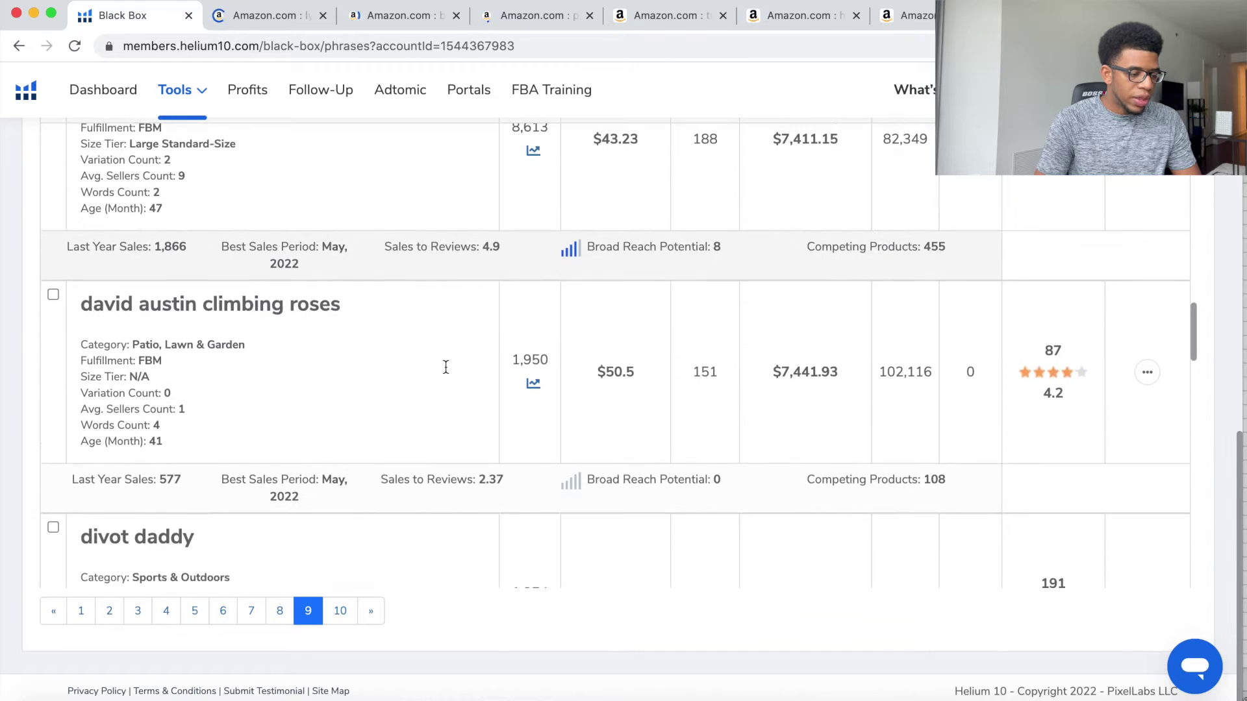
scroll(445, 369, "down", 13)
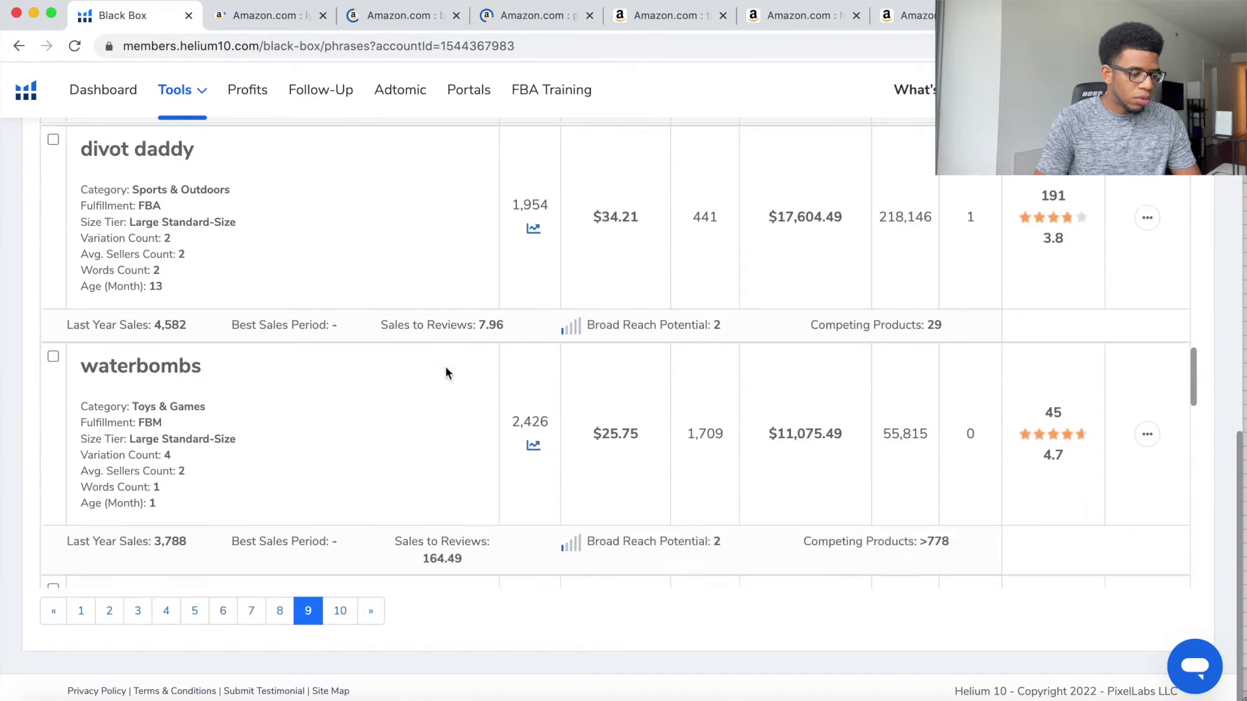
scroll(445, 372, "down", 10)
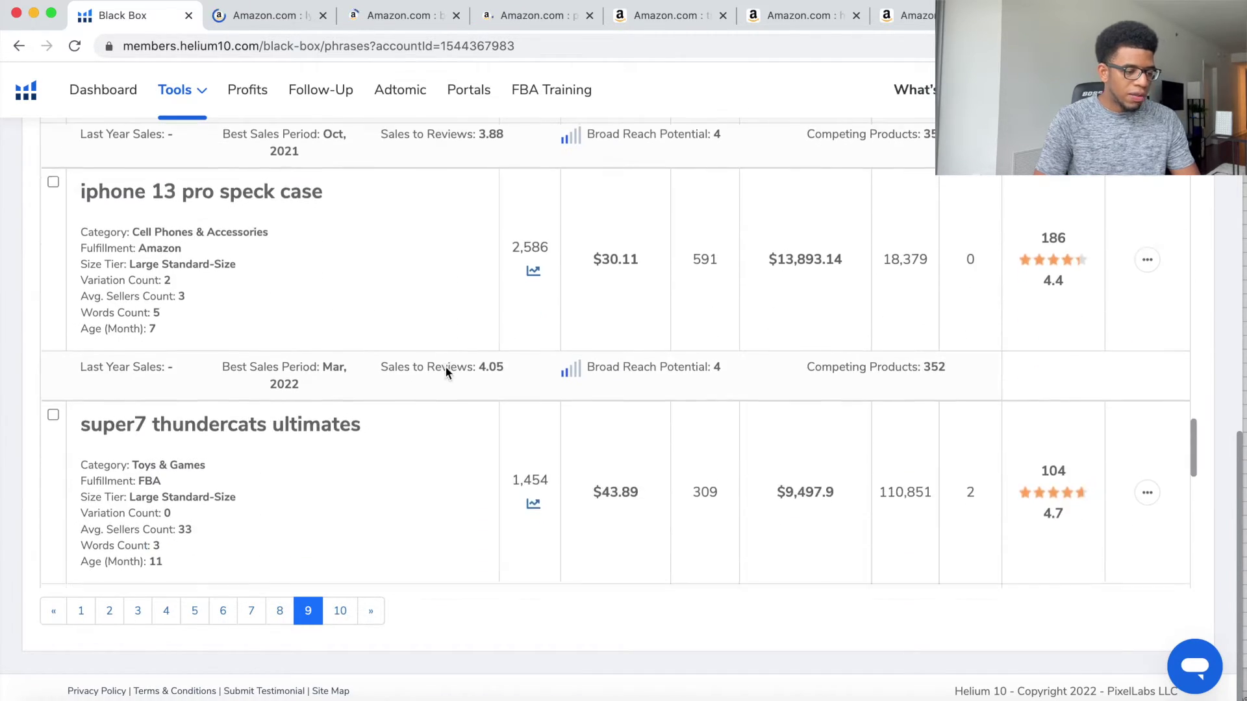
scroll(447, 372, "down", 3)
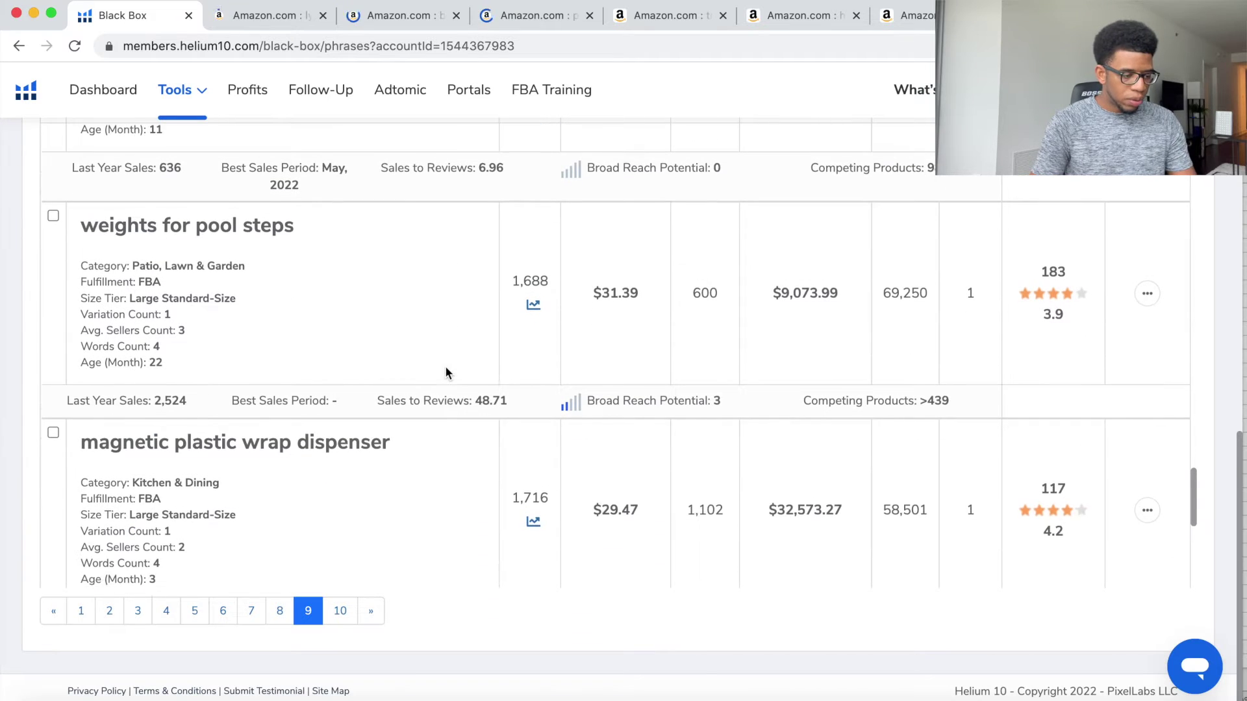
scroll(445, 371, "down", 4)
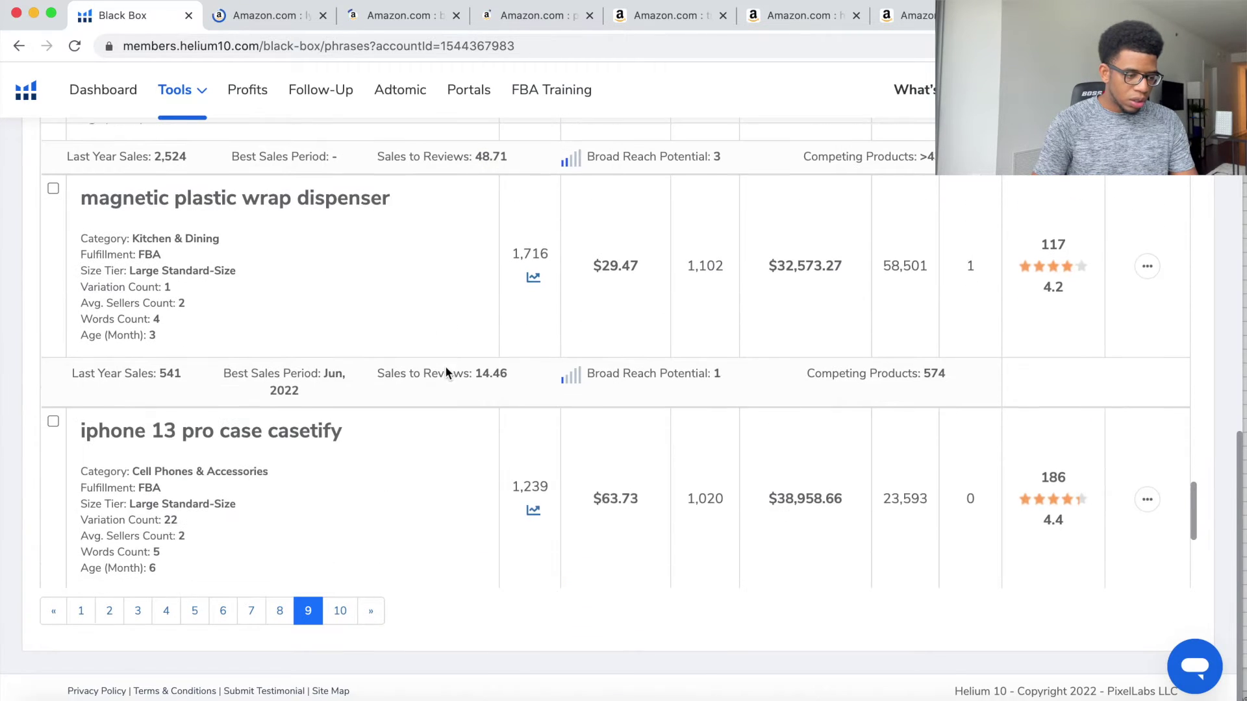
left_click(1147, 258)
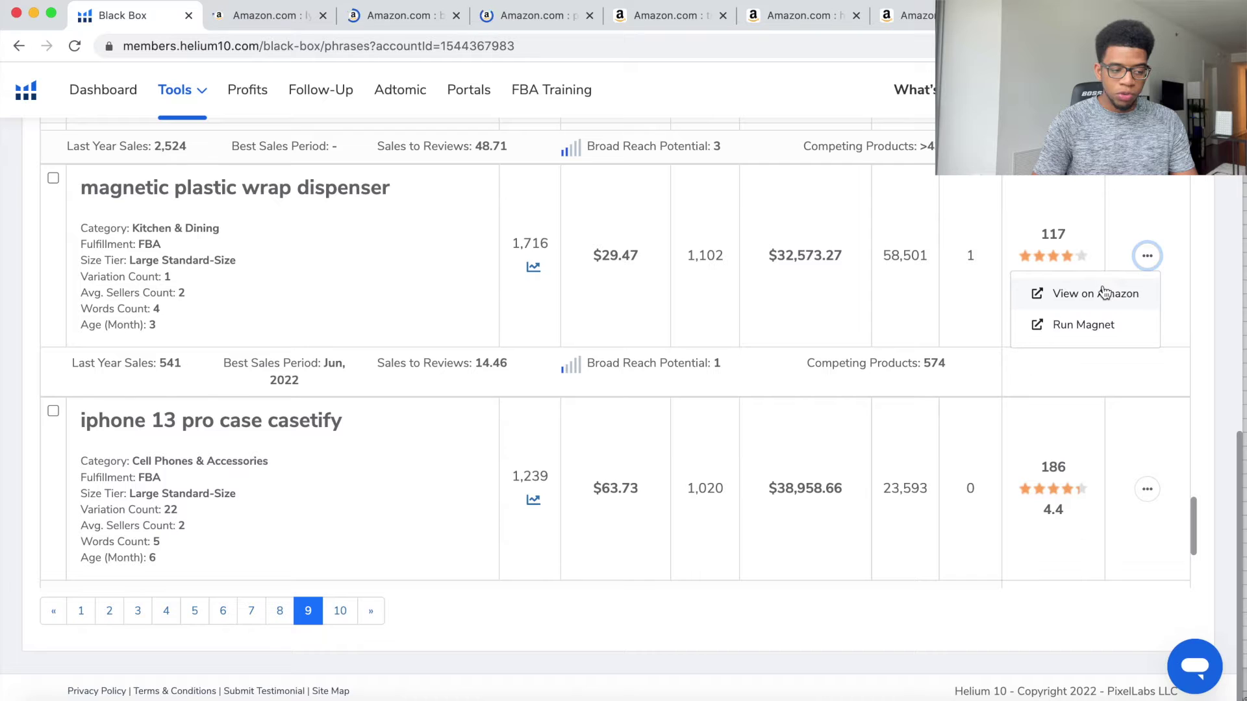
left_click(1104, 293)
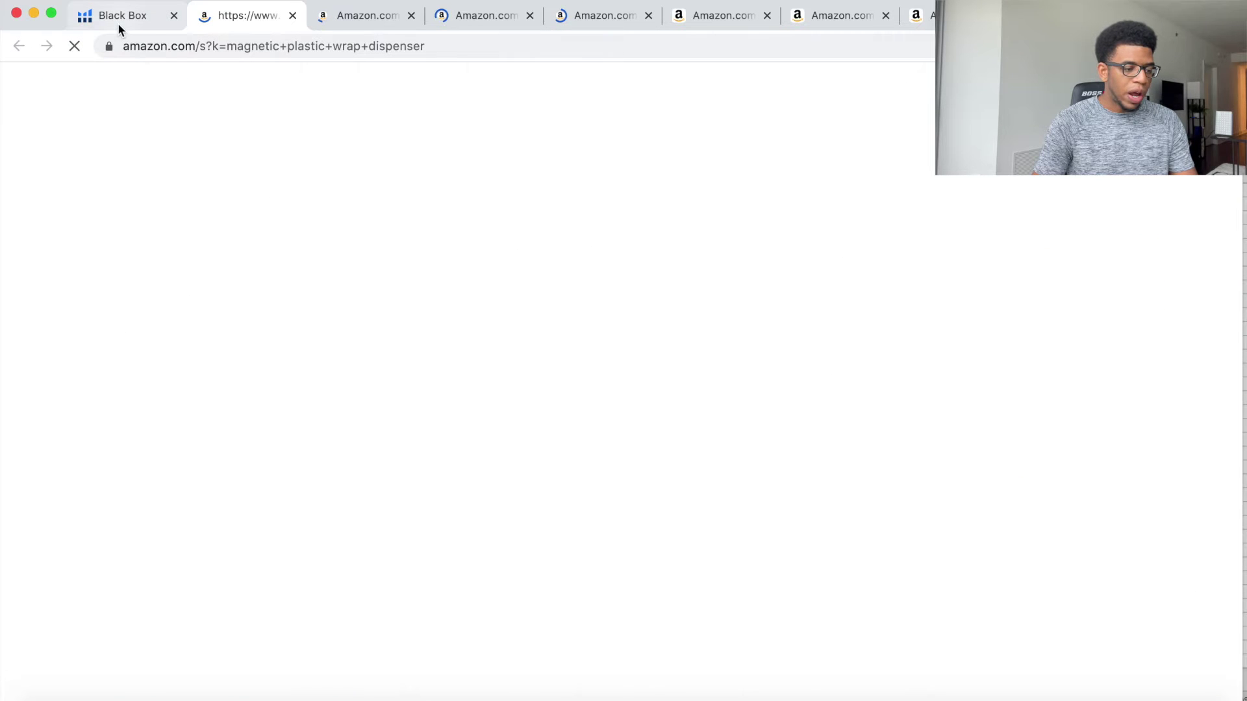
left_click(119, 16)
scroll(311, 355, "down", 3)
scroll(309, 357, "down", 2)
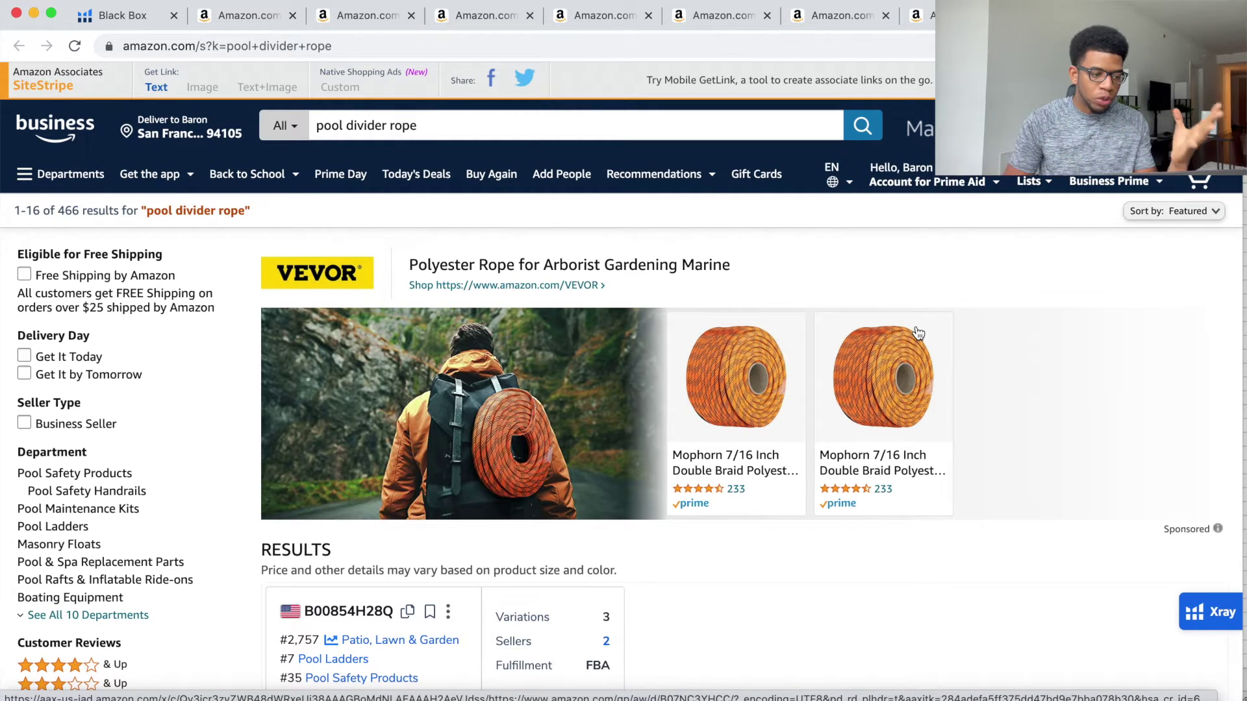
Examine the prices, review counts and product designs in the Amazon results for "pool divider rope".
scroll(678, 373, "down", 3)
scroll(682, 377, "down", 15)
scroll(681, 375, "down", 15)
scroll(680, 376, "down", 20)
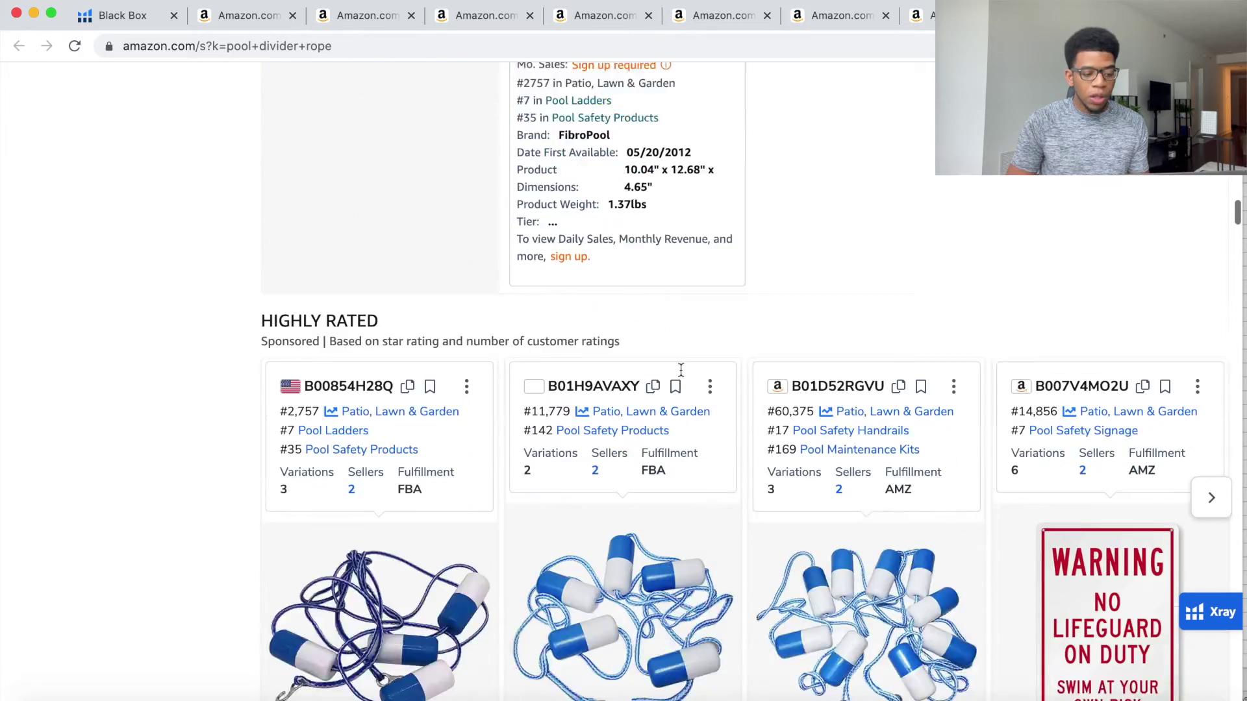
scroll(681, 370, "down", 8)
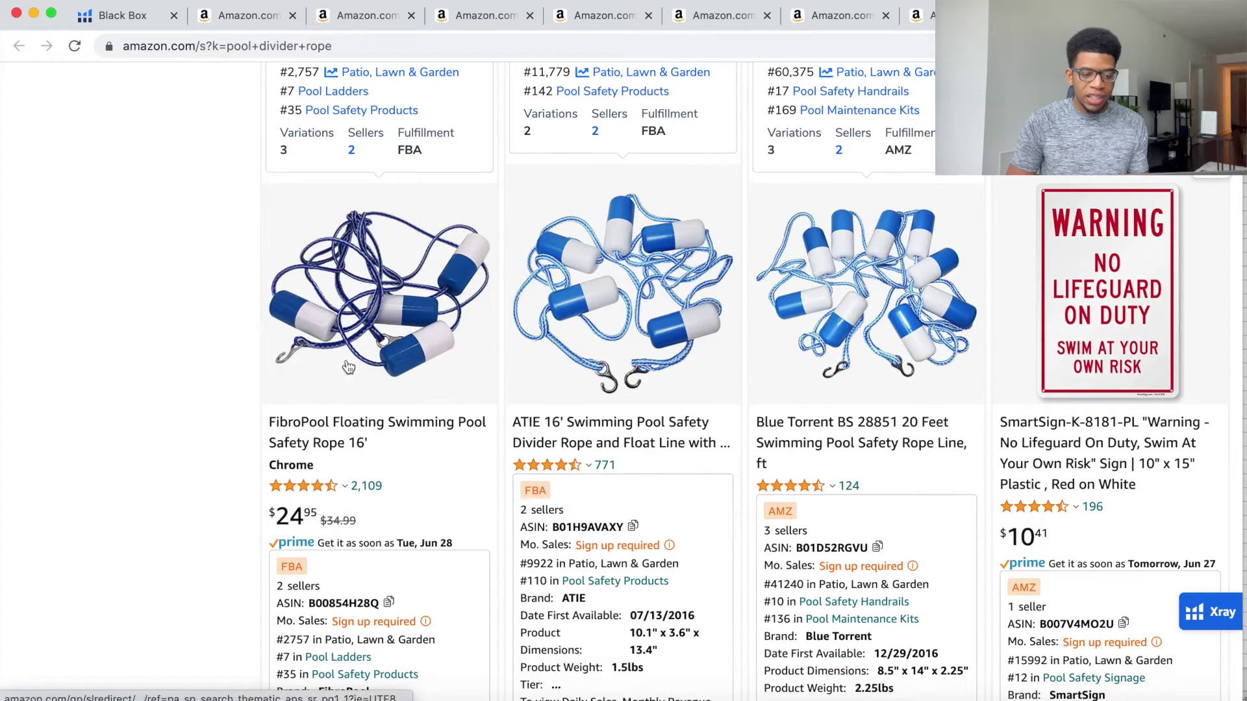
scroll(595, 291, "down", 4)
scroll(654, 270, "down", 20)
scroll(652, 267, "down", 20)
scroll(654, 268, "down", 20)
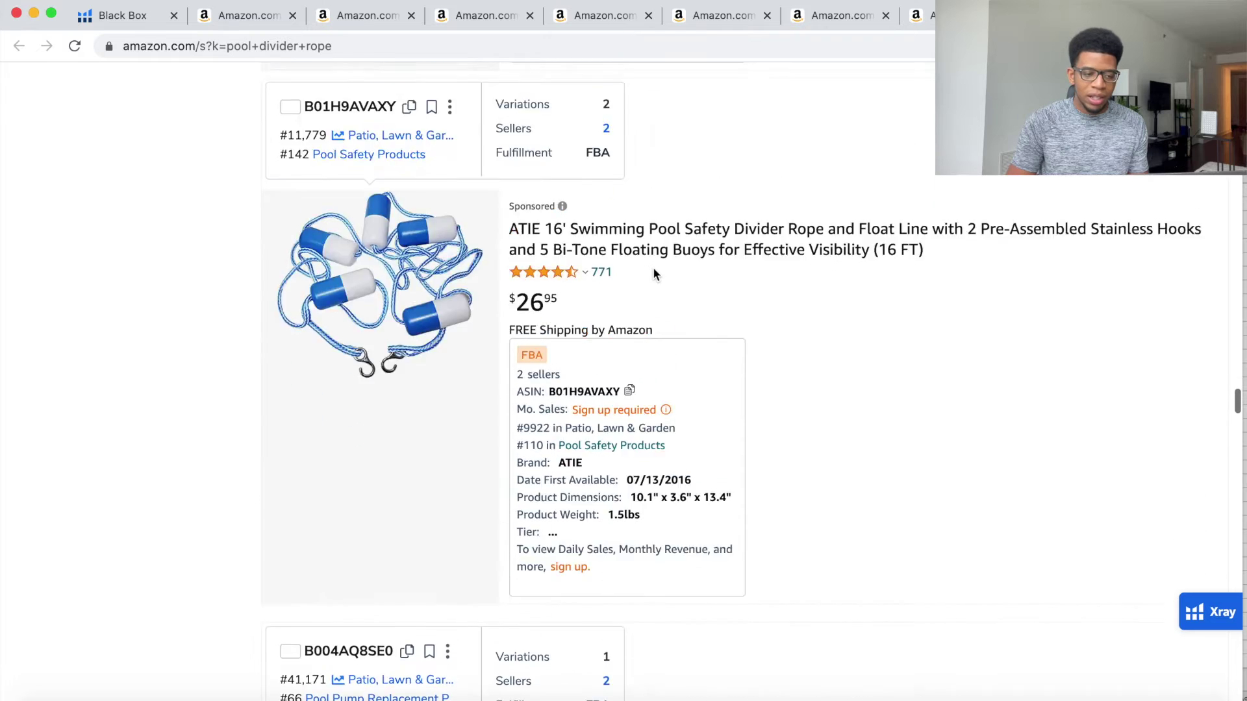
Compare the ATIE 16' pool divider rope with the neighbouring YUEWO, Poolmaster and American Granby rope listings.
scroll(652, 267, "up", 8)
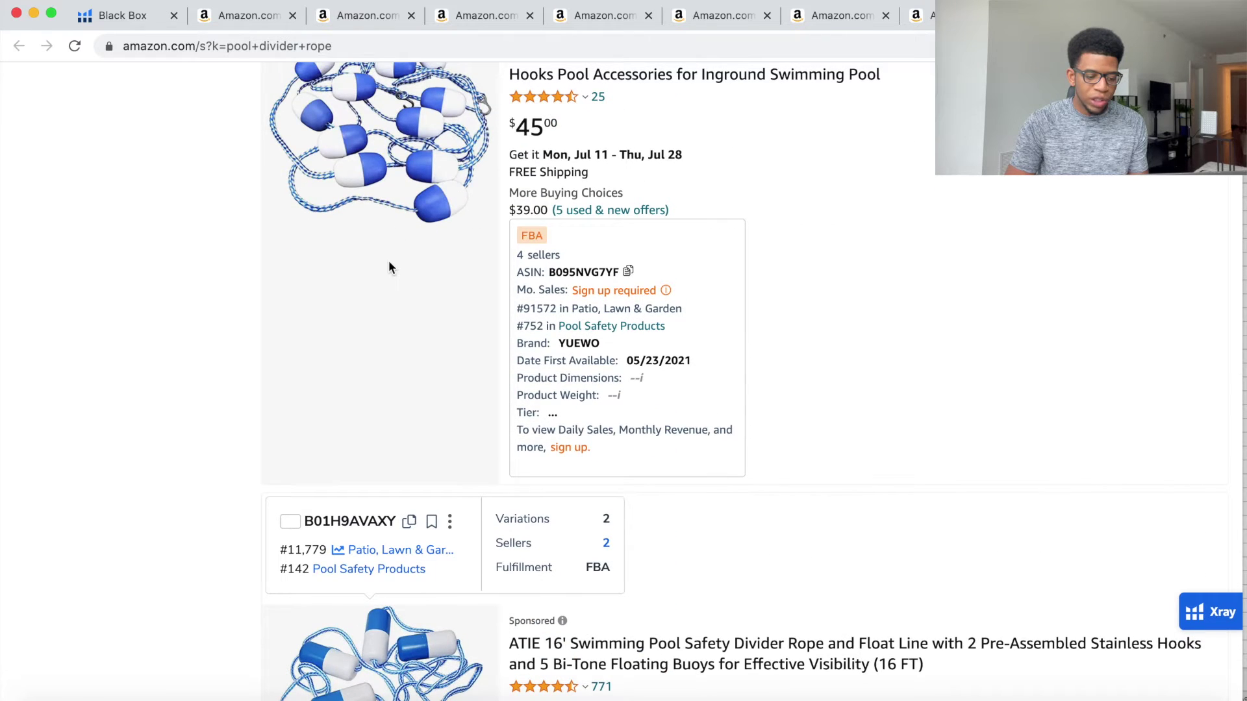
scroll(391, 238, "down", 5)
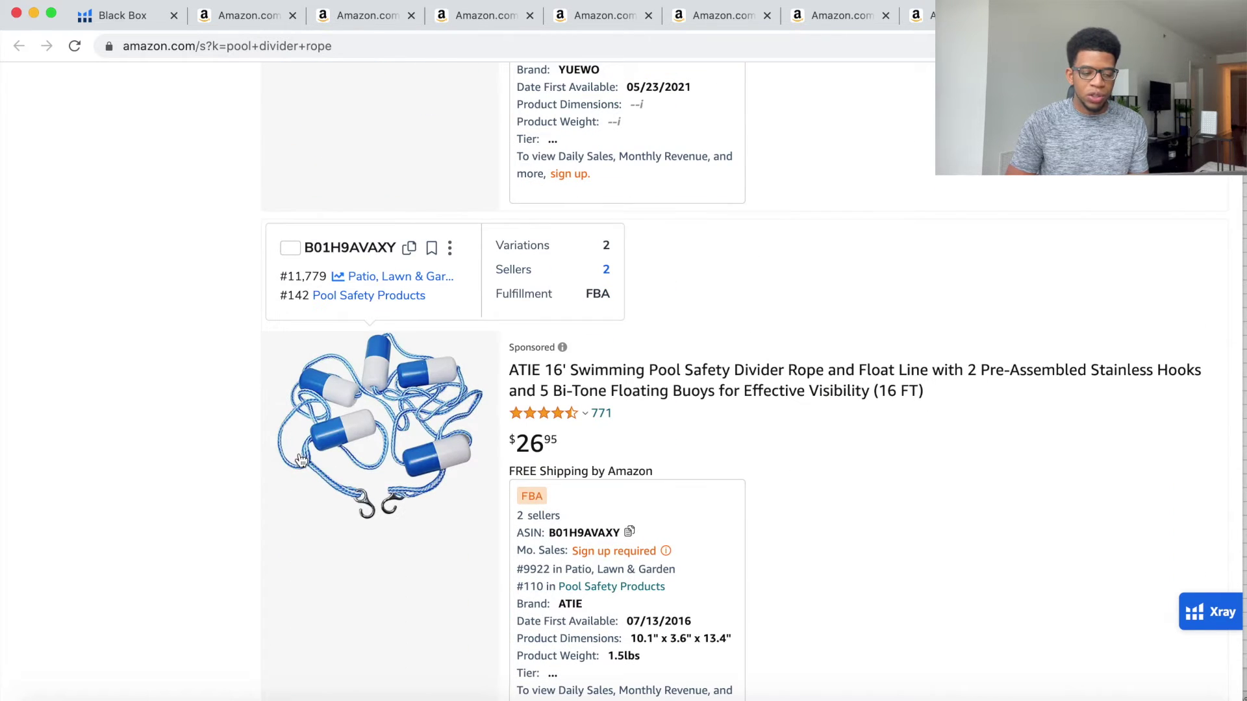
scroll(434, 428, "down", 15)
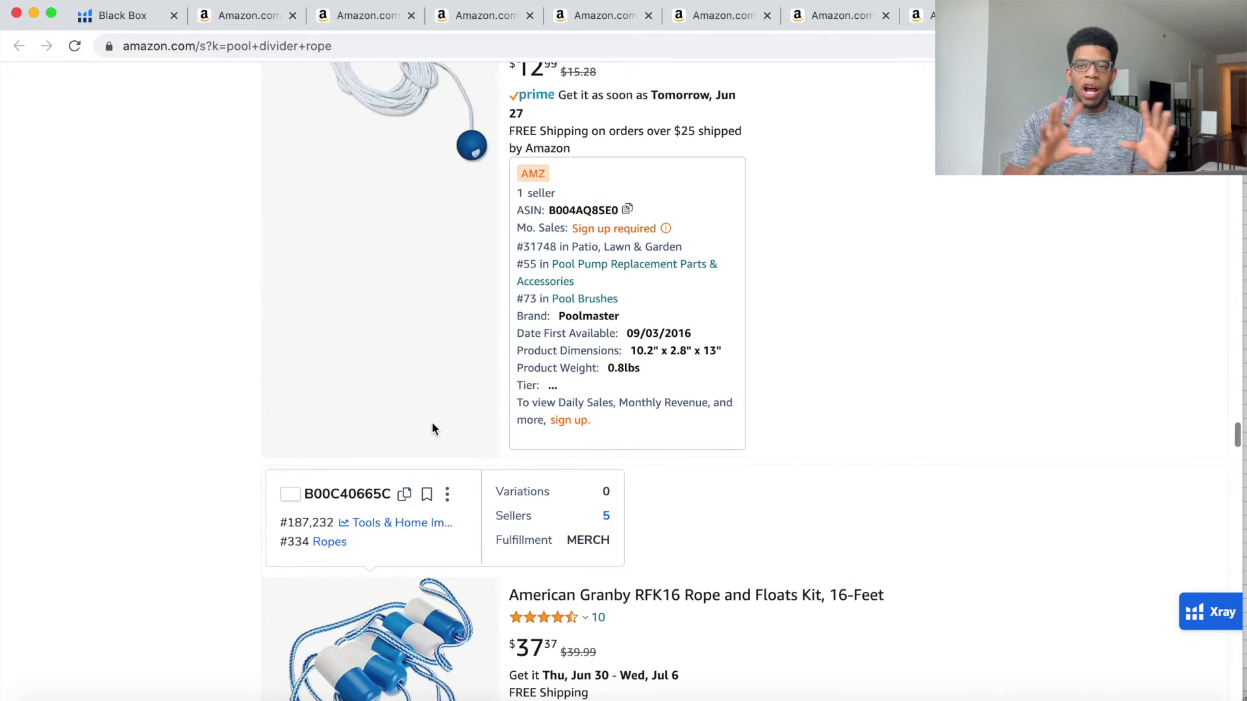
scroll(433, 429, "up", 10)
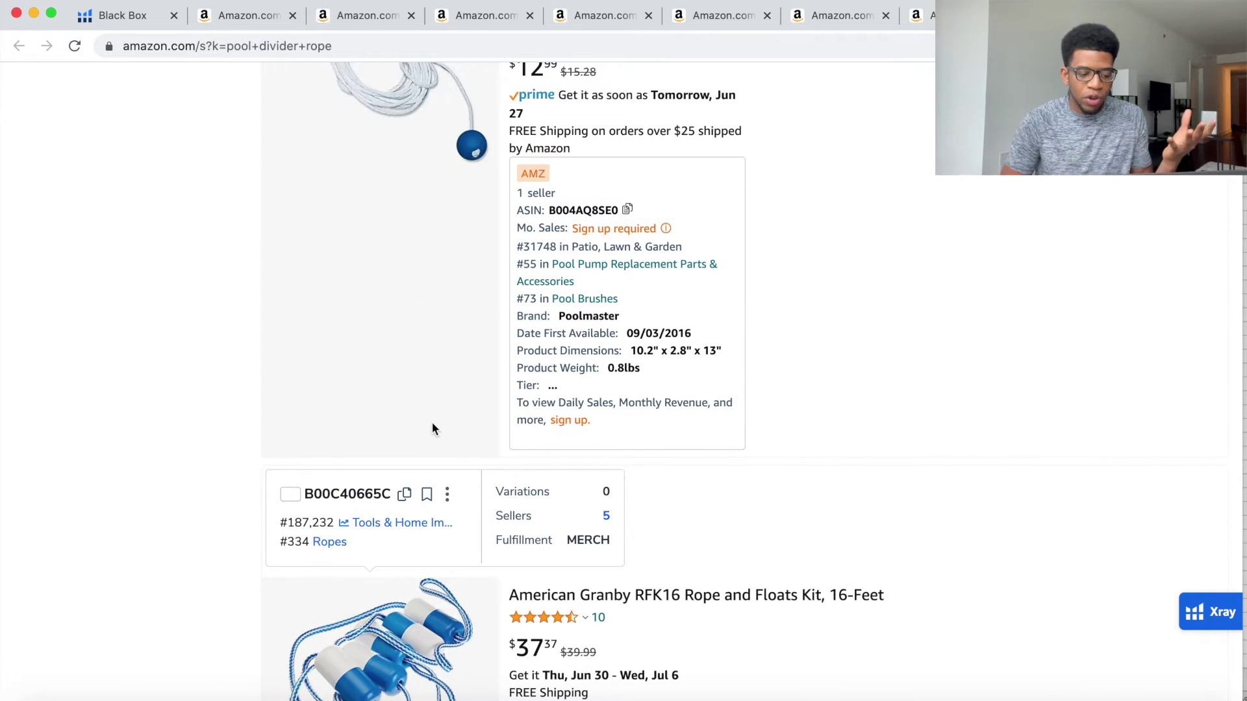
scroll(439, 311, "up", 1)
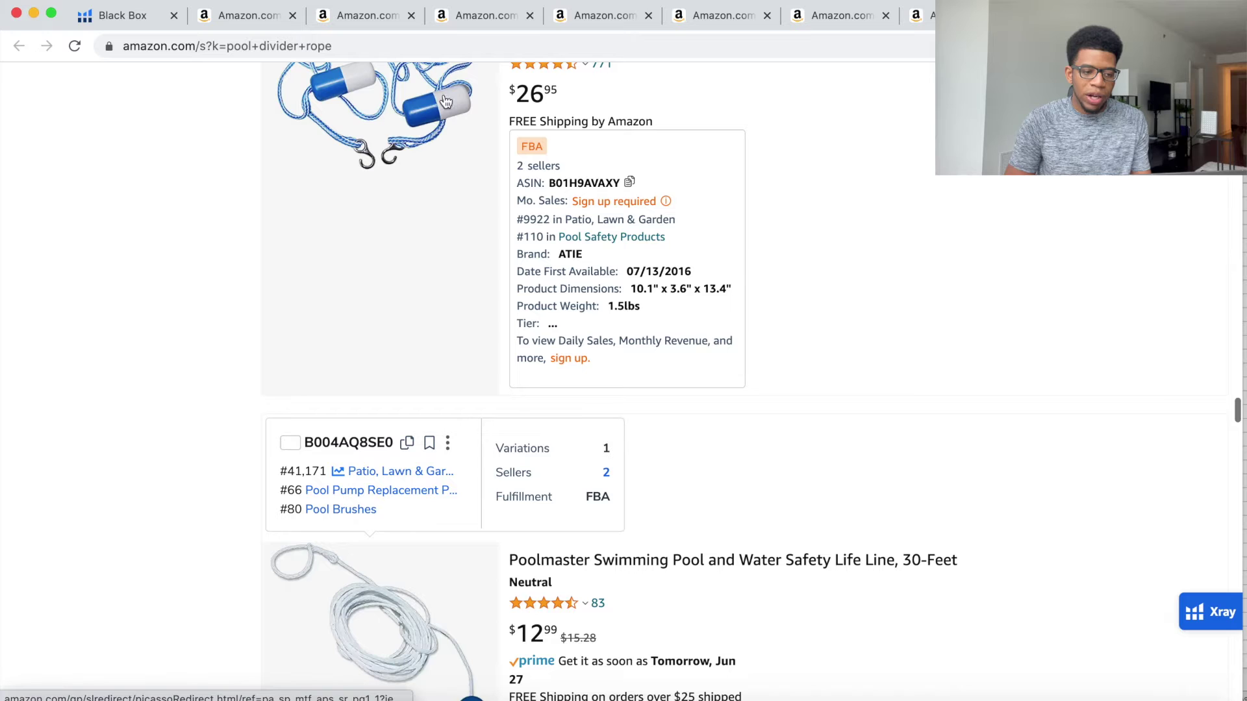
scroll(432, 149, "up", 3)
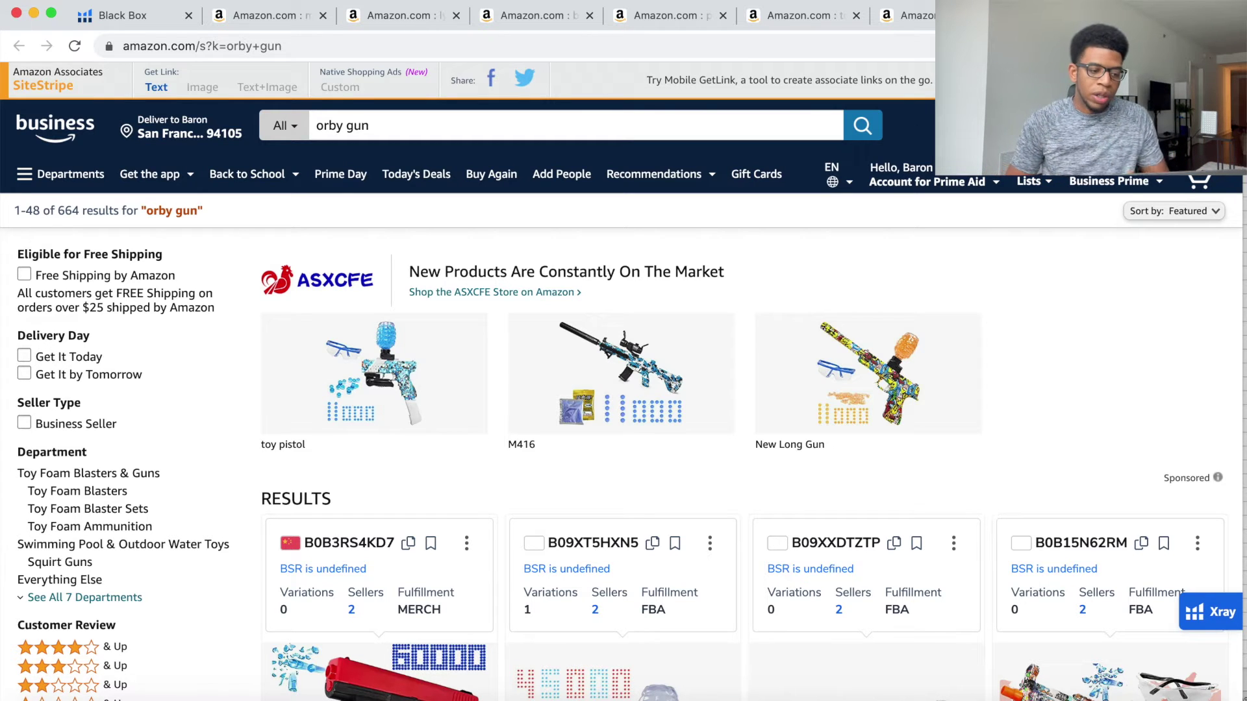
Examine the prices, review counts and launch dates of the gel blaster listings in the Amazon results for "orby gun".
scroll(1049, 250, "down", 5)
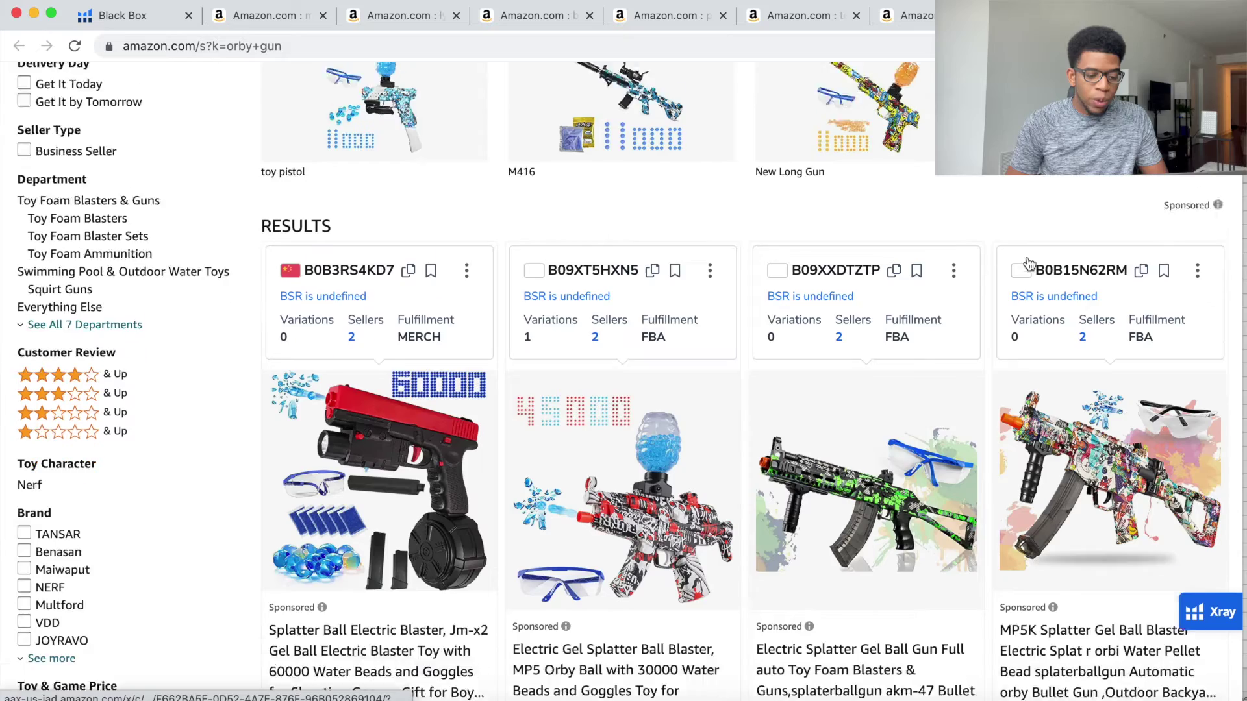
scroll(1028, 257, "down", 3)
scroll(991, 239, "down", 1)
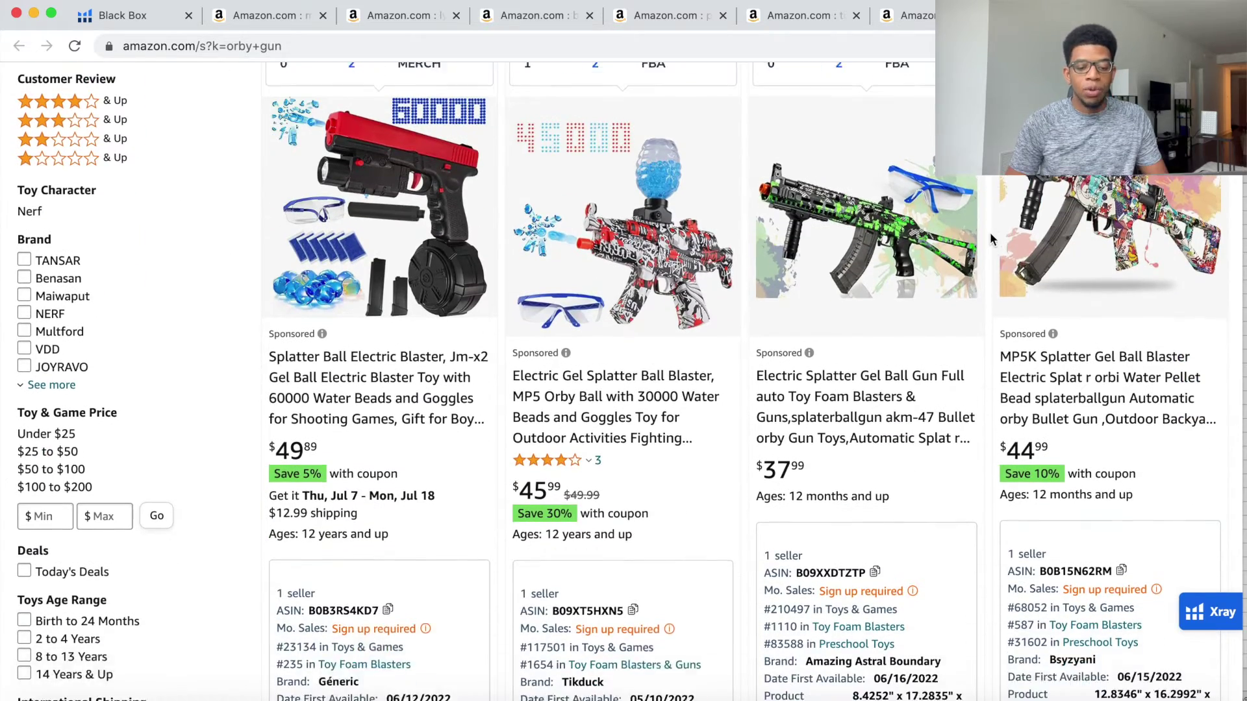
scroll(989, 239, "down", 1)
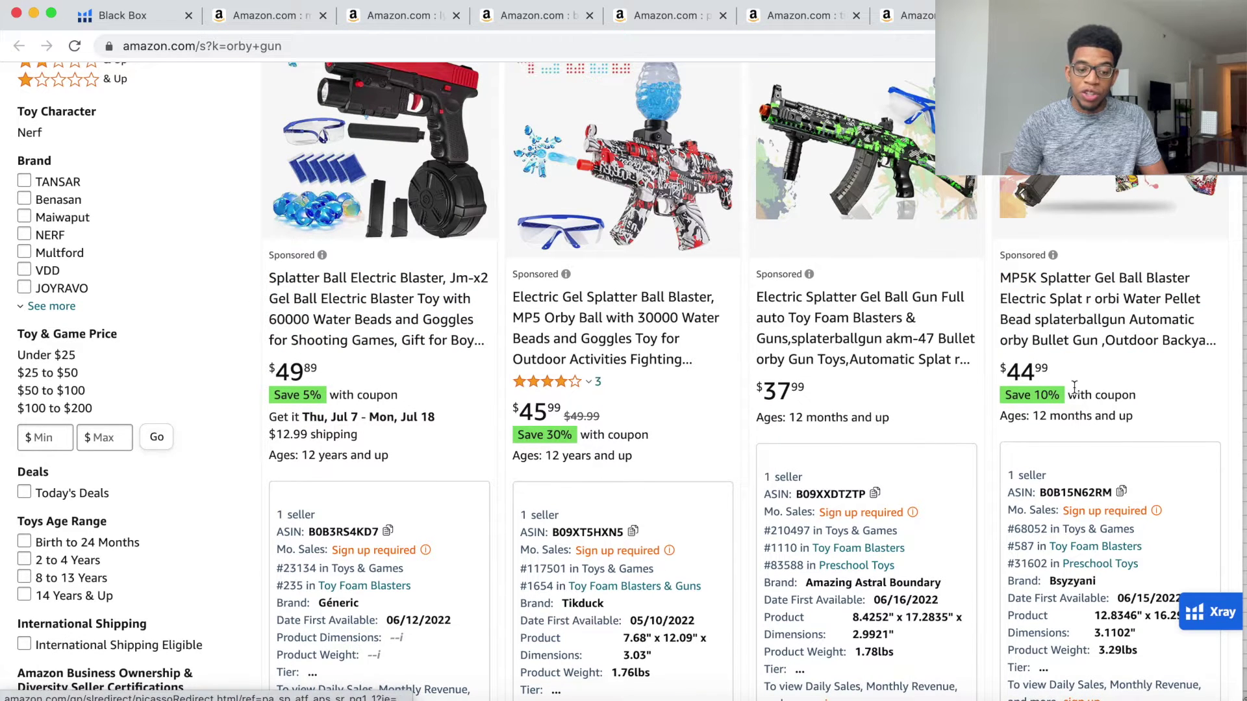
scroll(1042, 387, "down", 12)
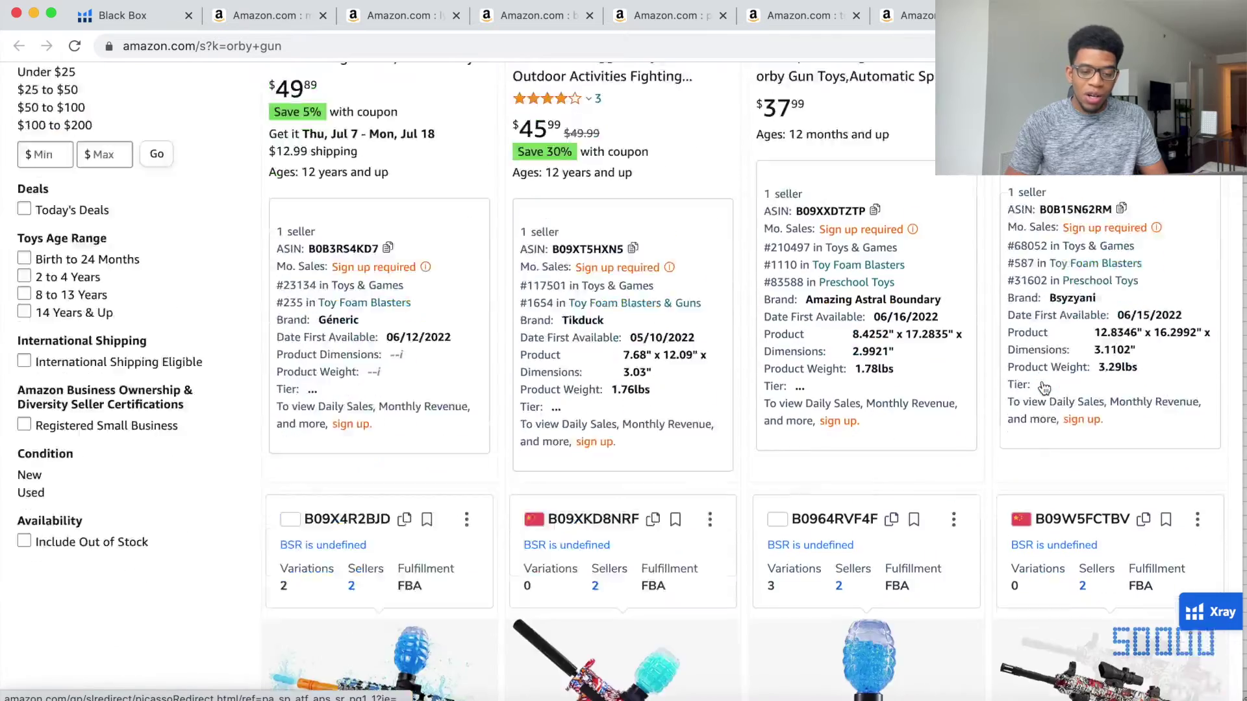
scroll(1041, 389, "down", 2)
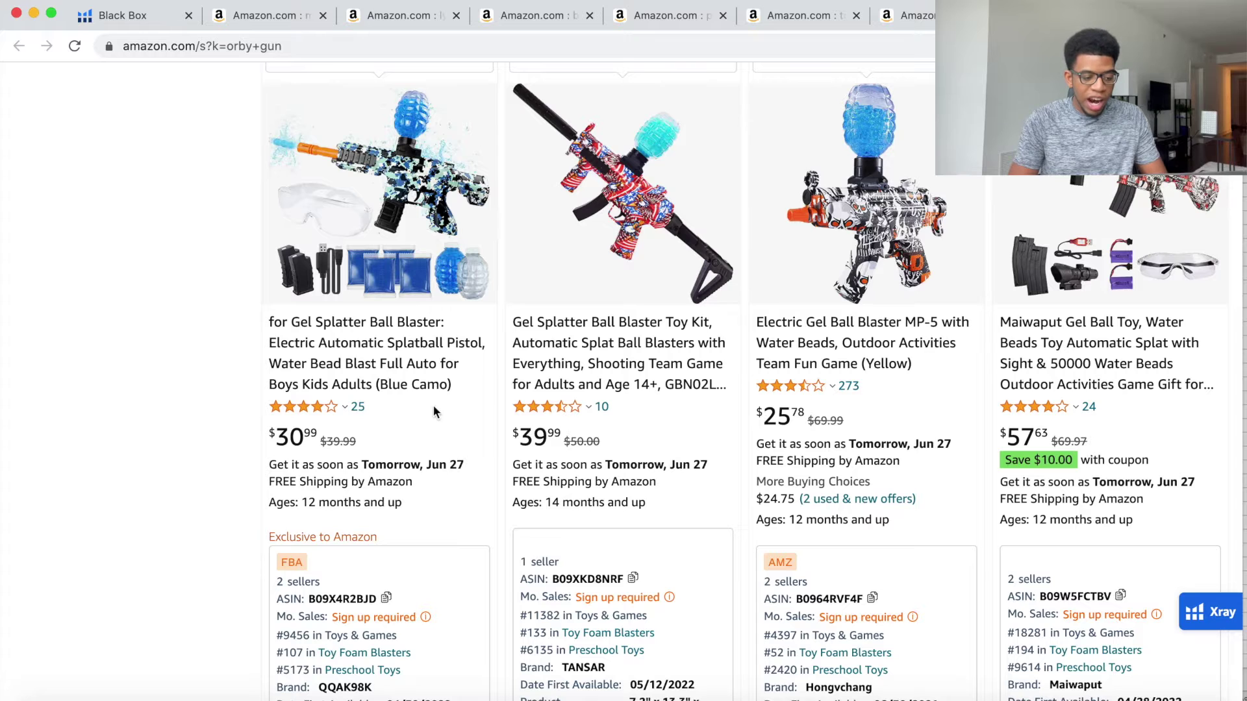
Compare the ratings, review counts and prices of further "orby gun" listings, from the first organic row through the Highly Rated section and below.
left_click(1068, 407)
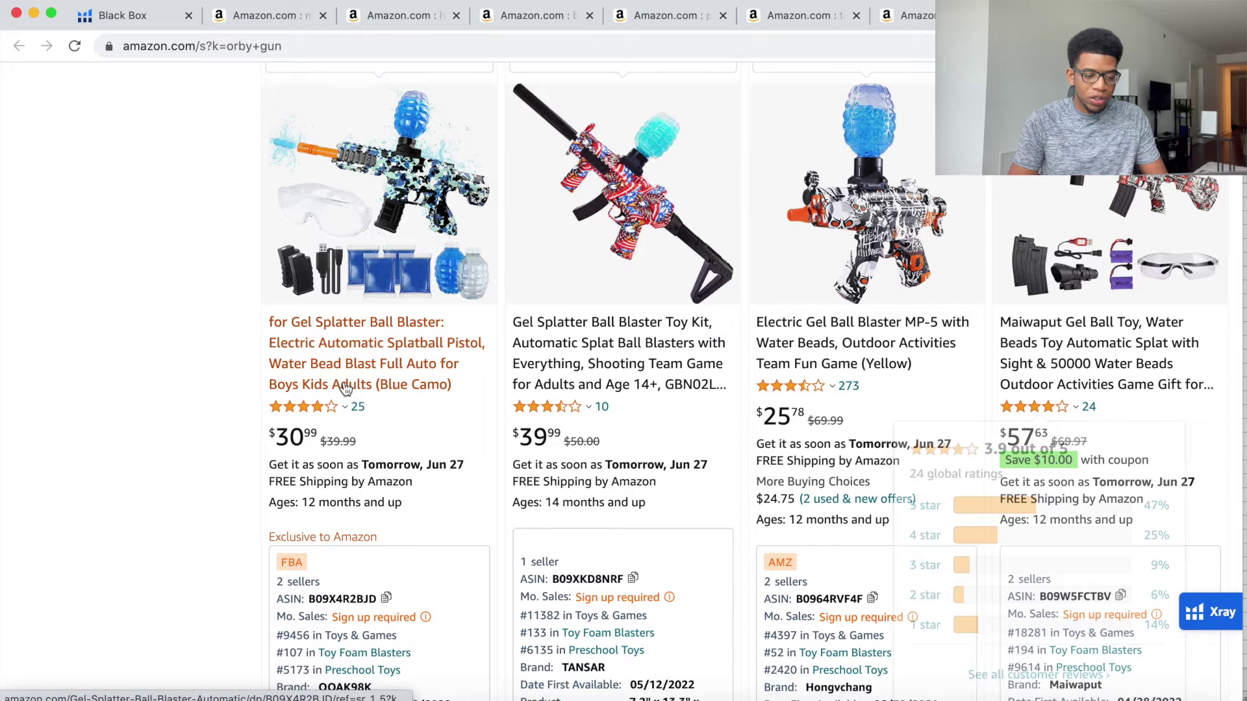
scroll(744, 466, "down", 2)
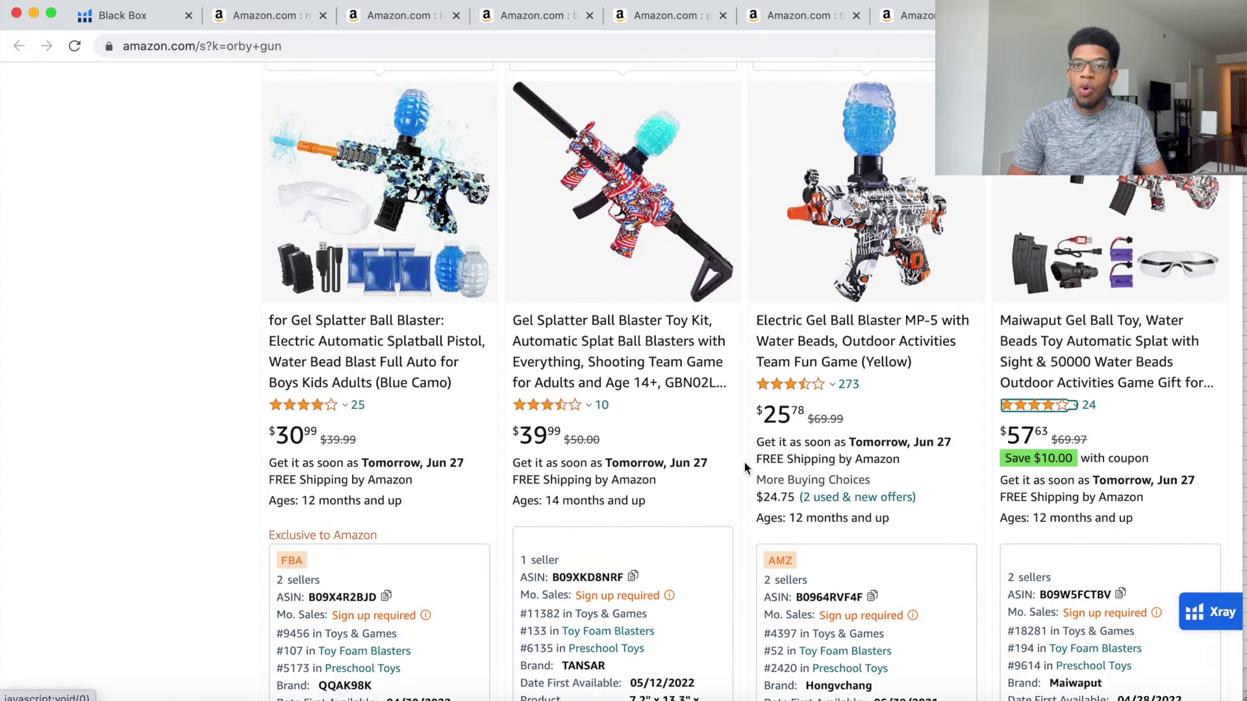
scroll(746, 467, "down", 9)
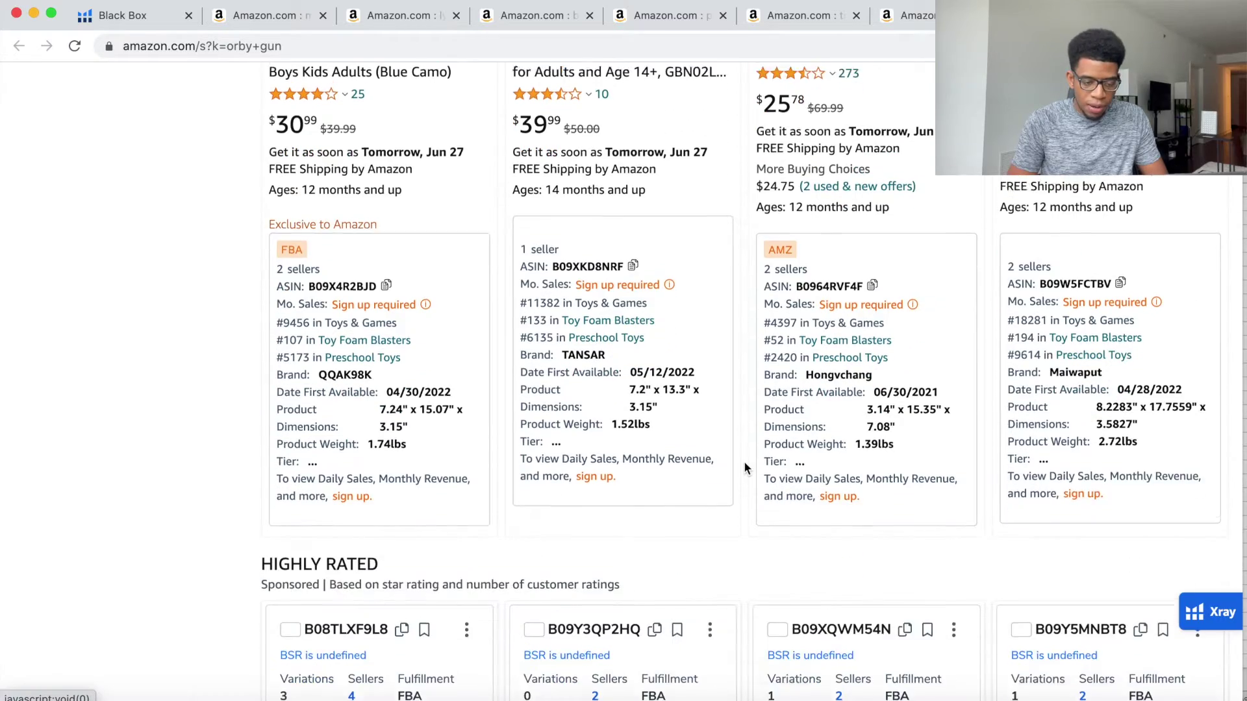
scroll(743, 461, "down", 3)
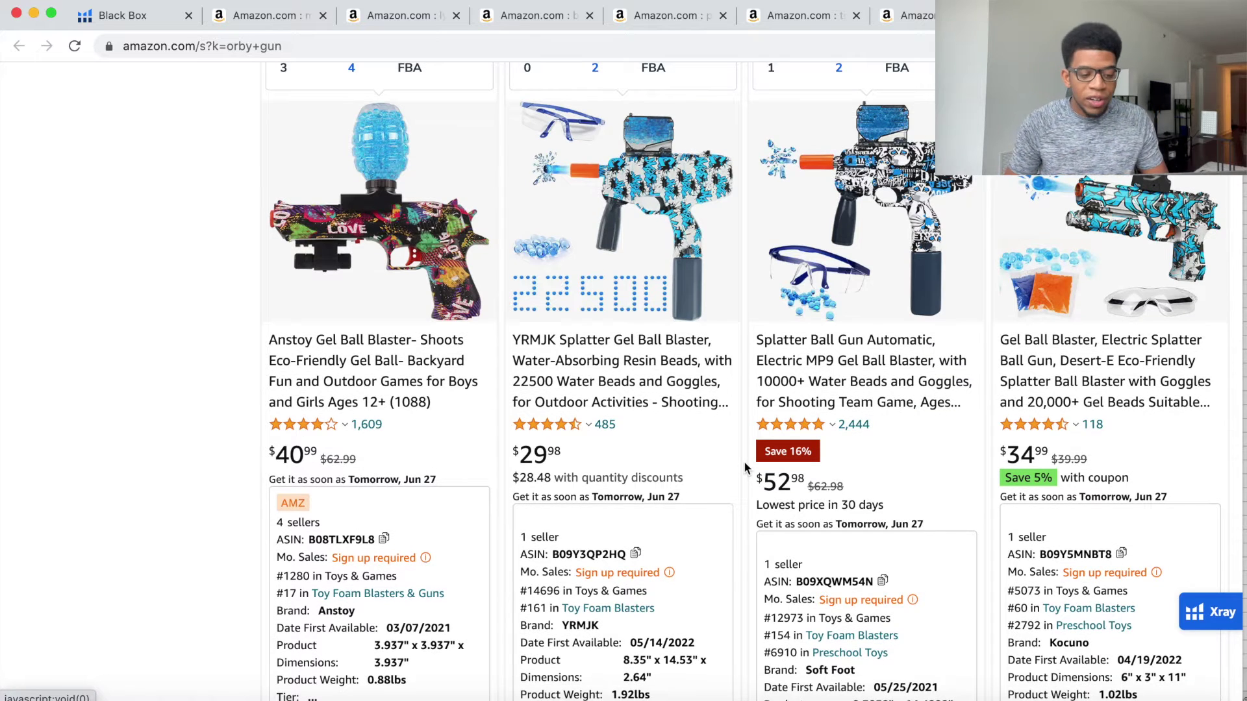
scroll(743, 461, "down", 3)
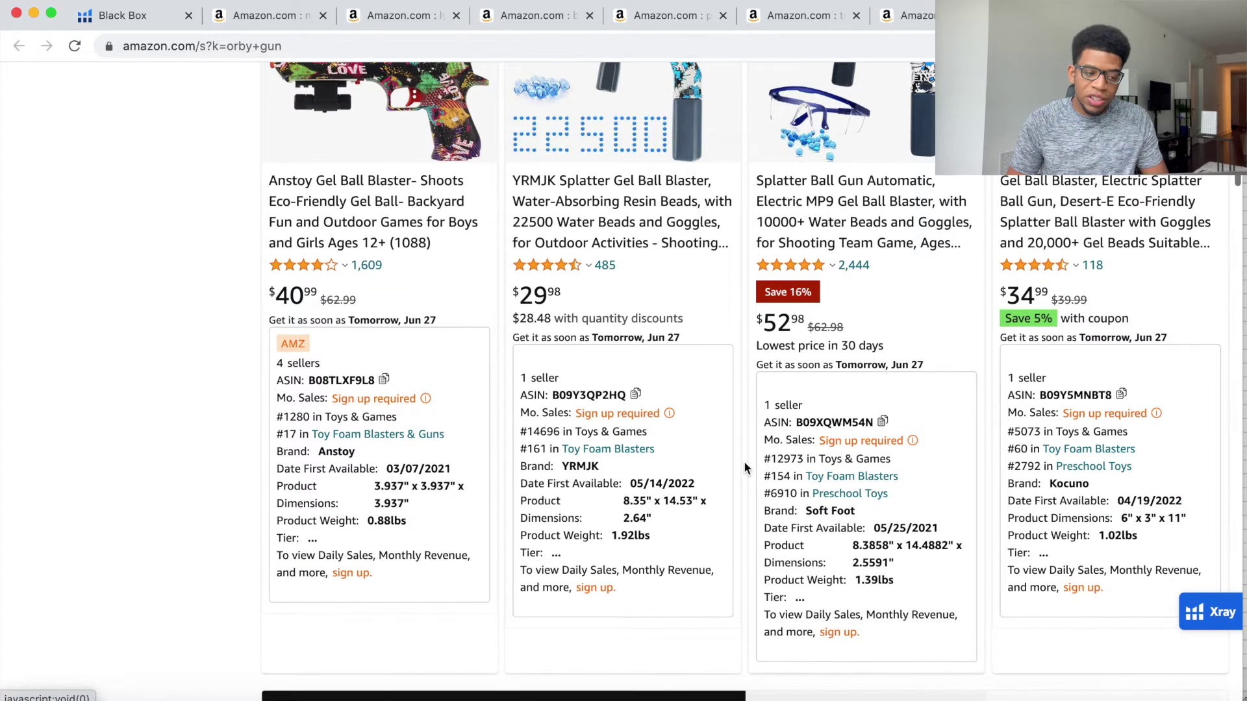
scroll(743, 461, "down", 10)
scroll(743, 461, "down", 5)
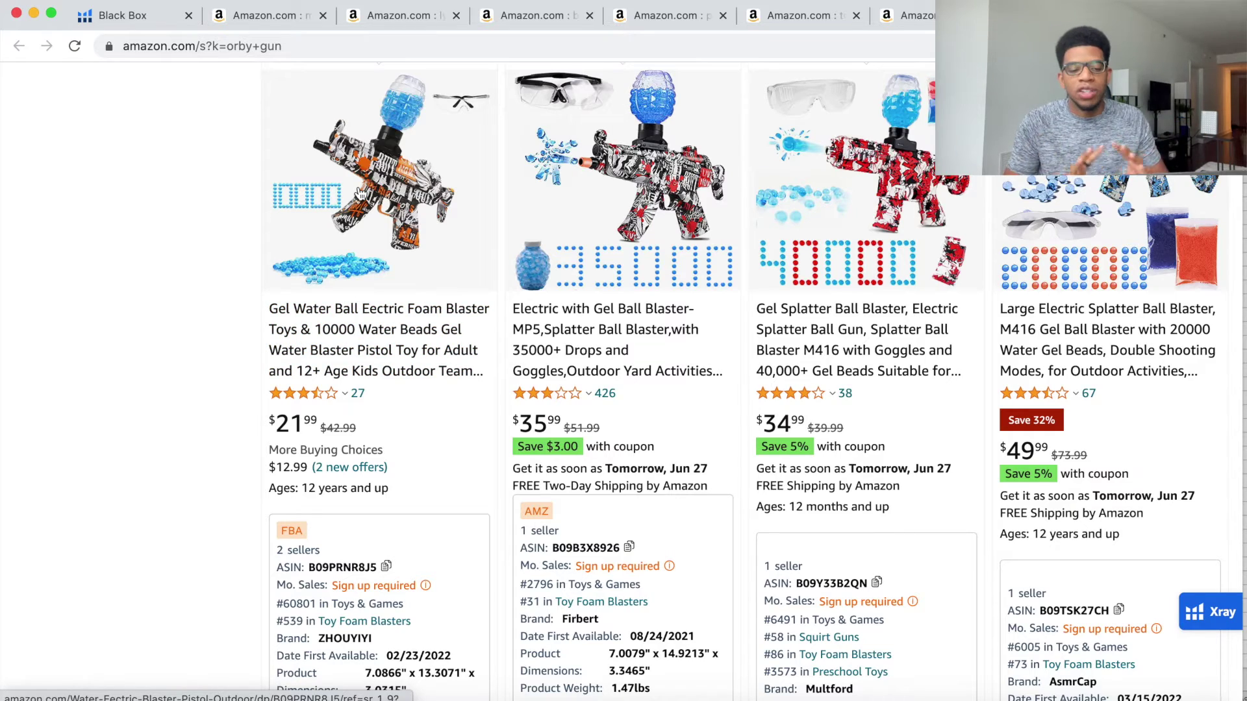
scroll(359, 193, "down", 10)
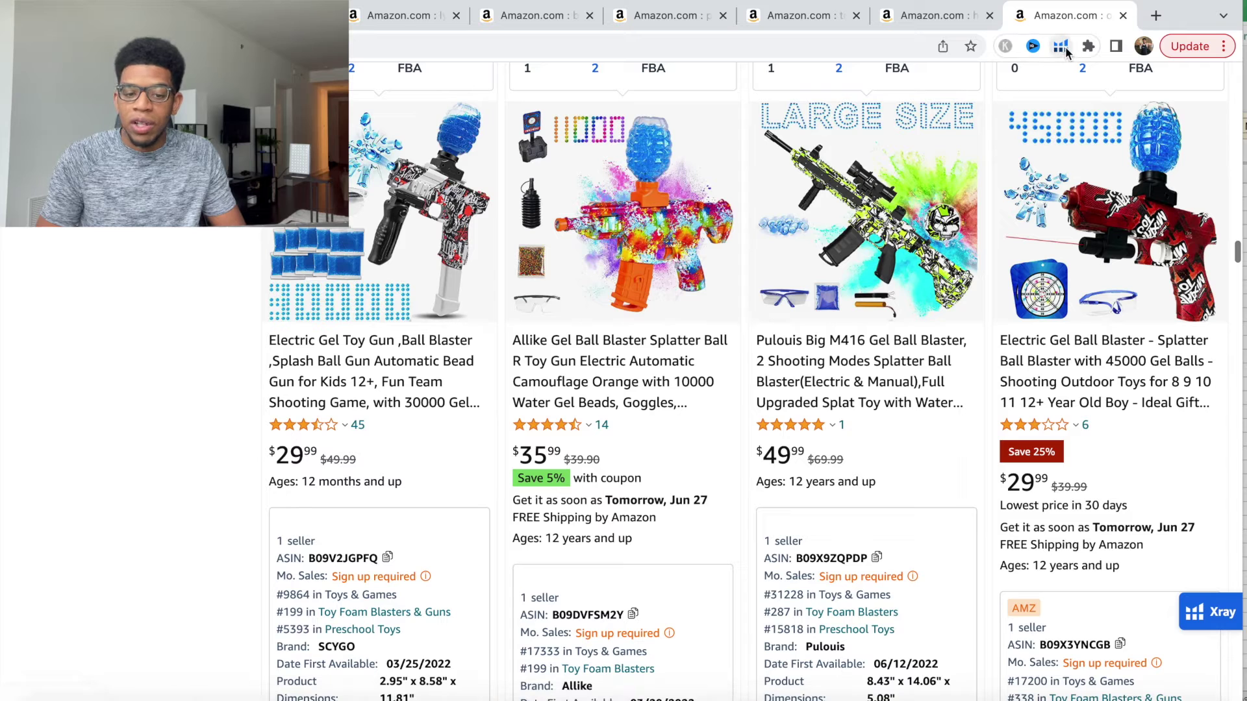
Run Helium 10's Xray product research on the "orby gun" results and check the search volume and total revenue.
left_click(1060, 45)
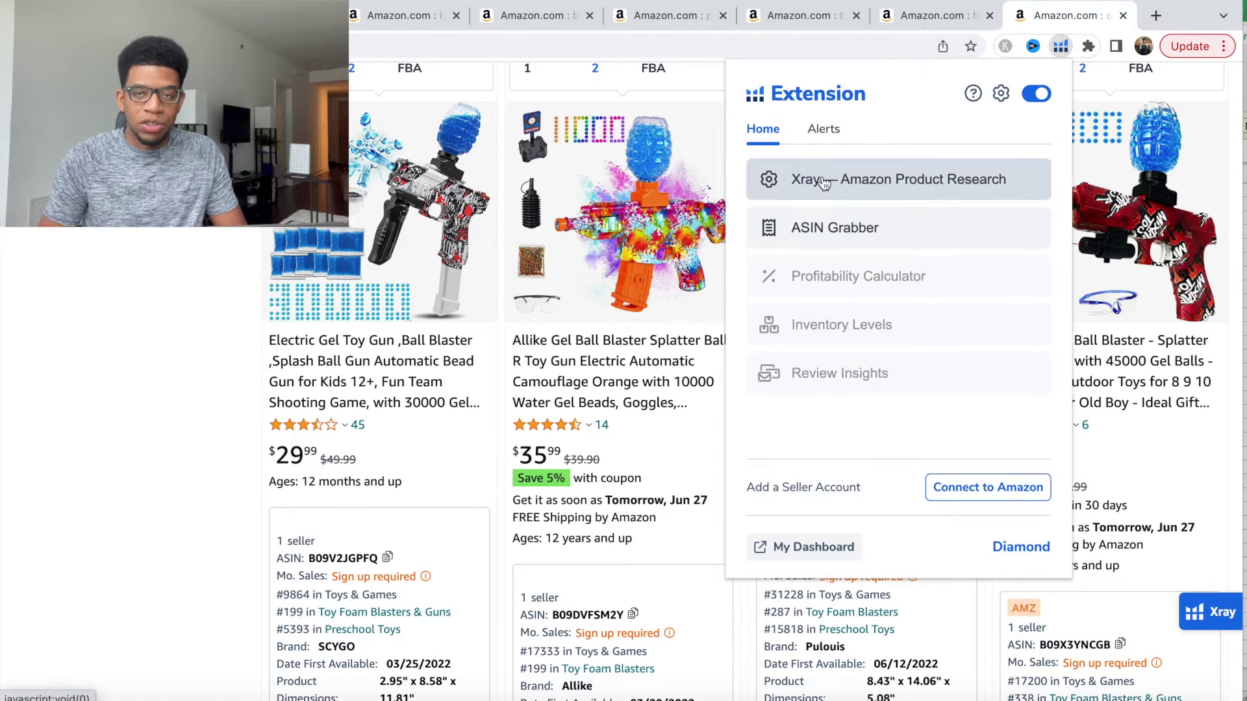
left_click(823, 179)
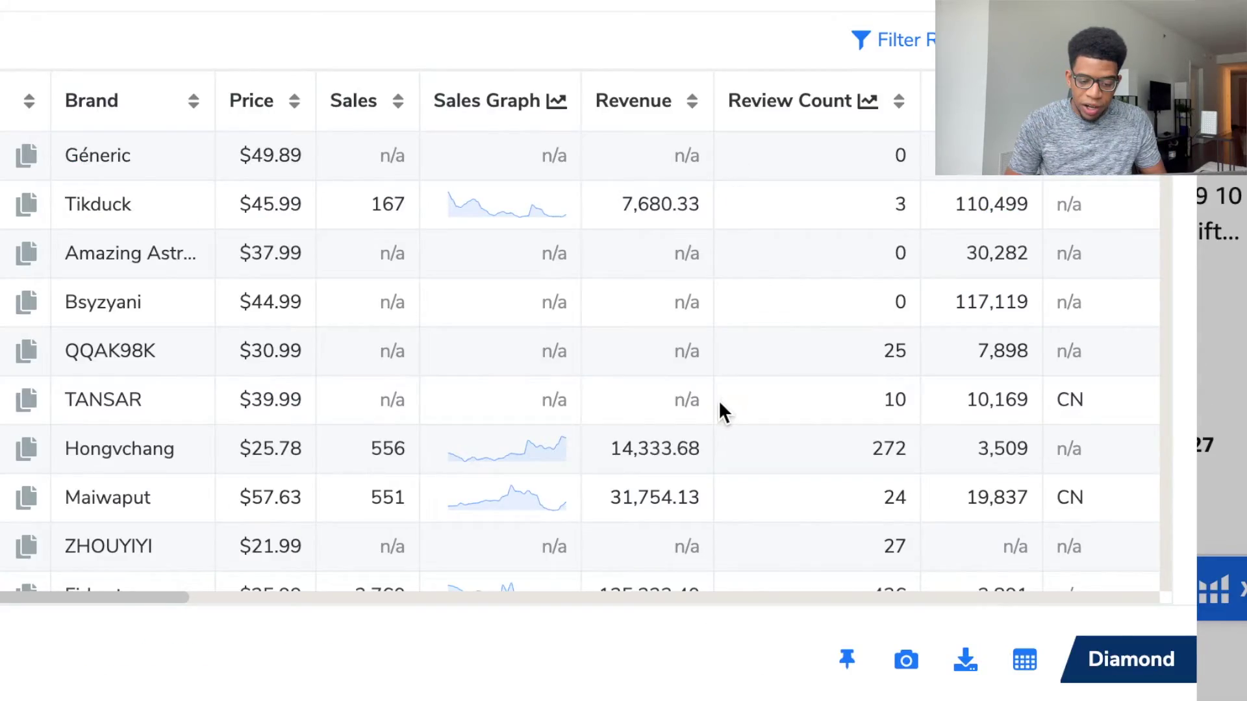
scroll(718, 400, "down", 1)
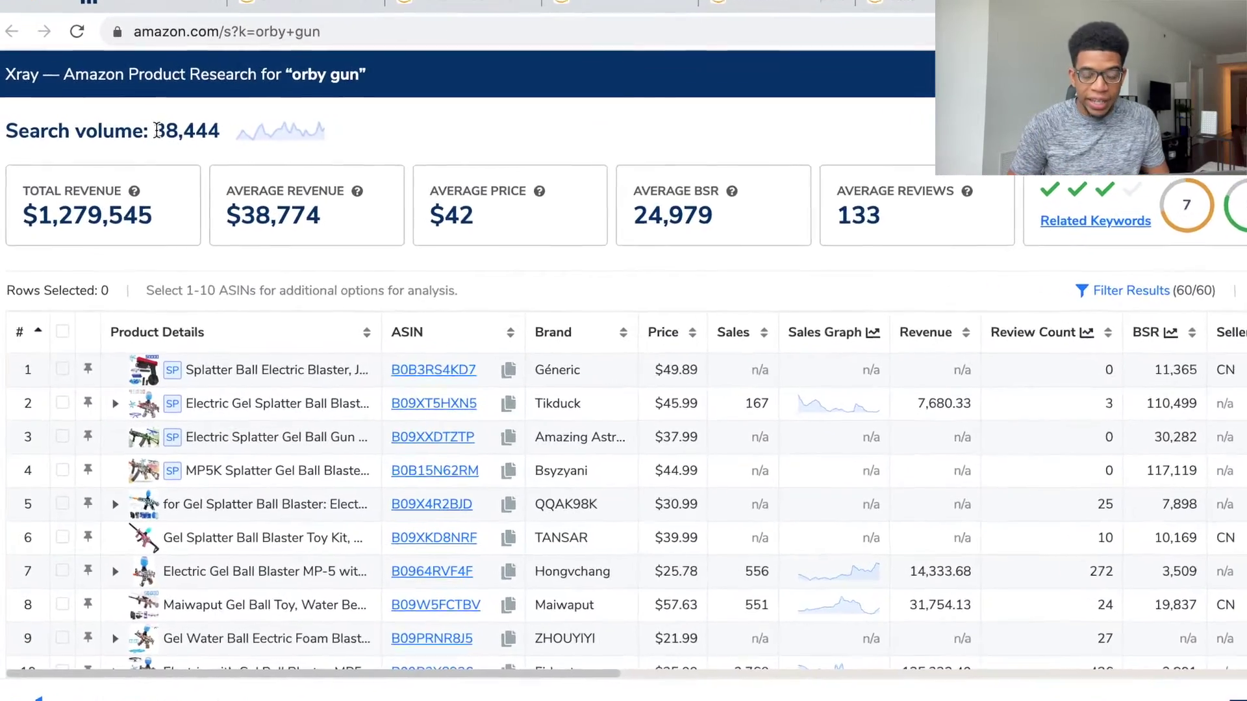
left_click_drag(157, 131, 309, 146)
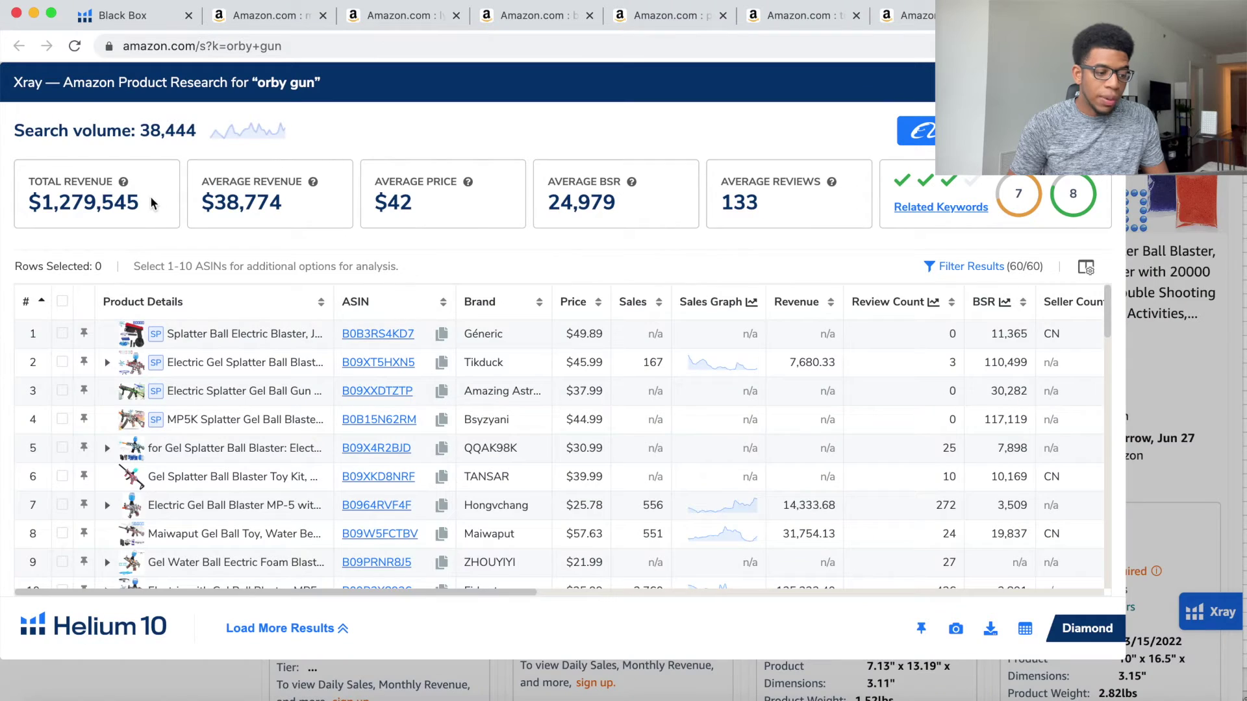
left_click_drag(258, 281, 123, 274)
left_click_drag(75, 200, 33, 199)
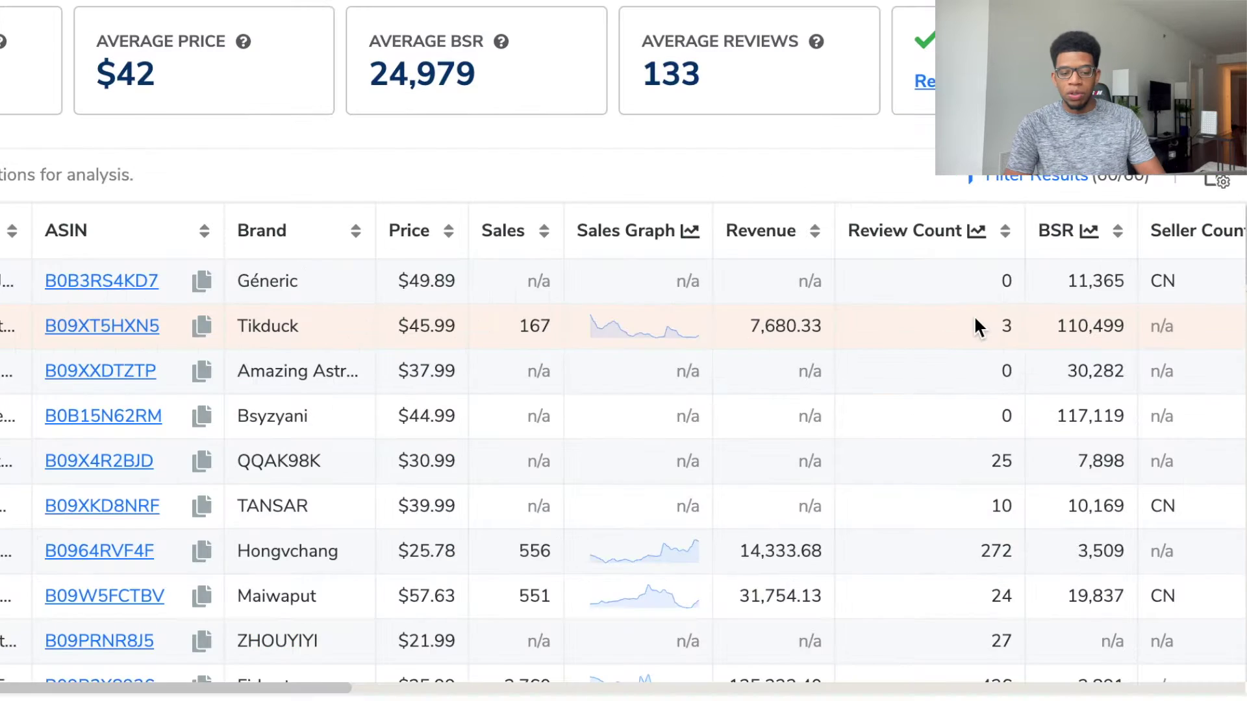
Compare the revenue and review count of each gel blaster listing throughout the Xray table for "orby gun".
scroll(959, 371, "down", 2)
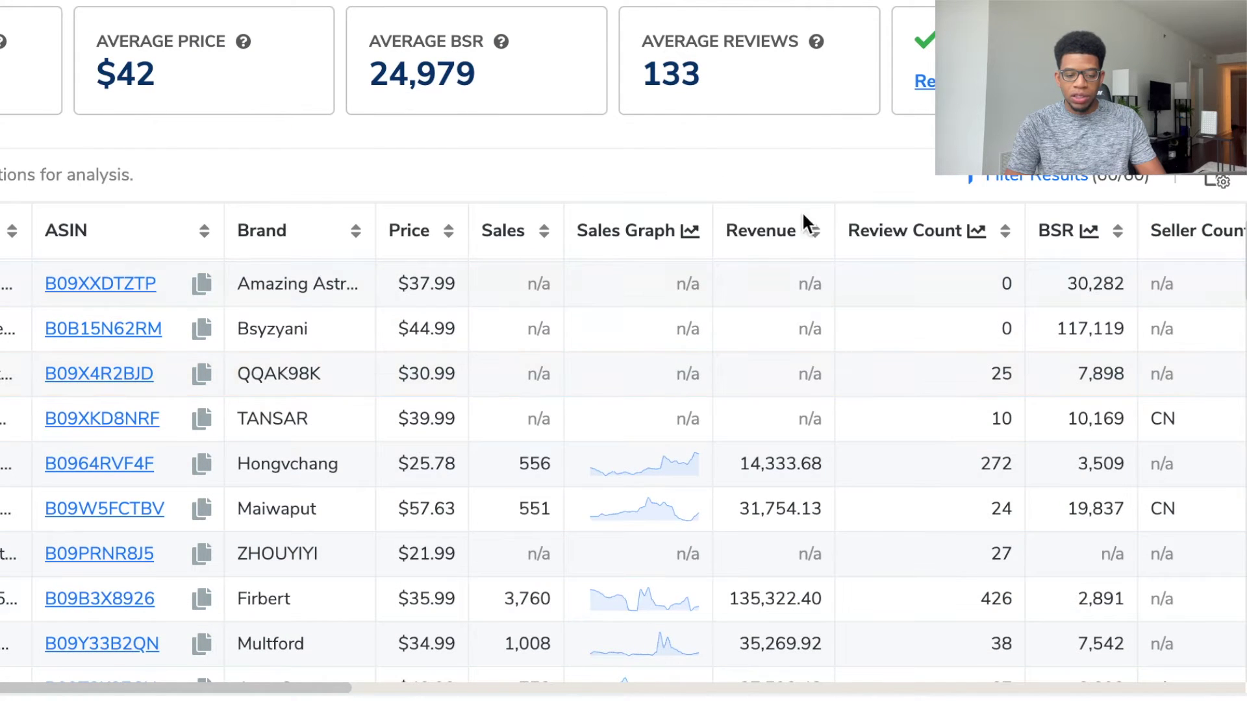
scroll(935, 419, "down", 4)
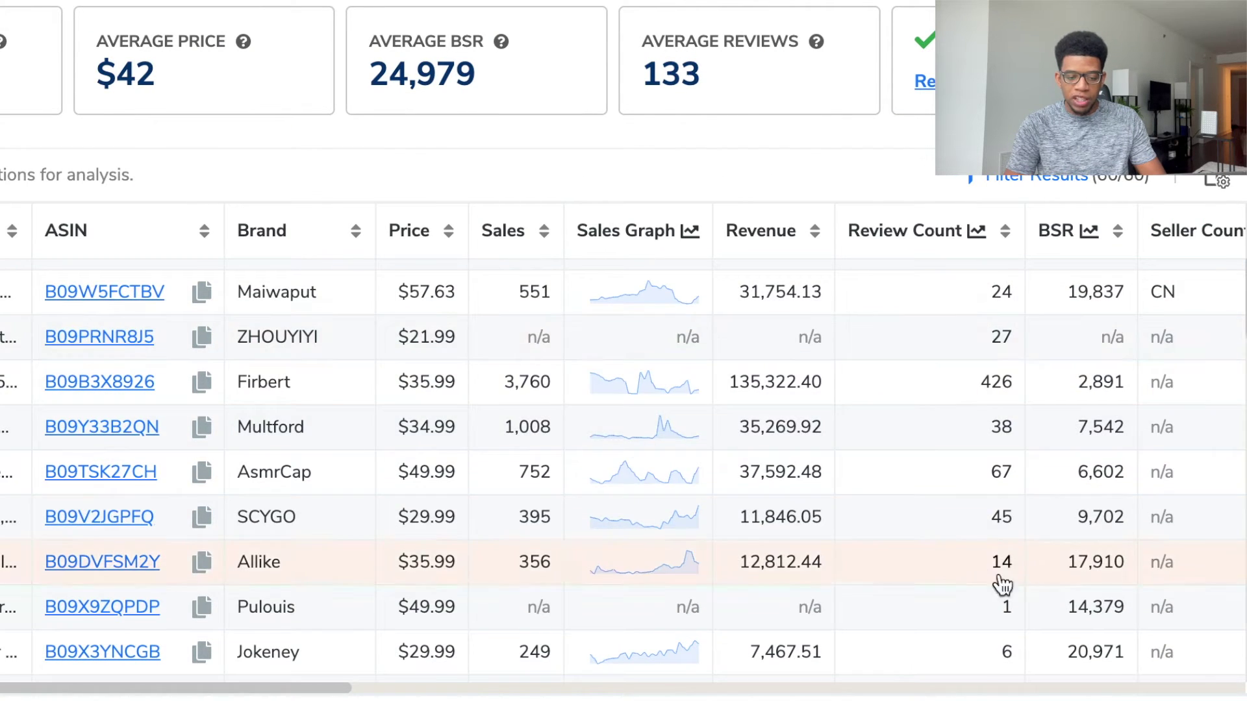
scroll(910, 576, "down", 5)
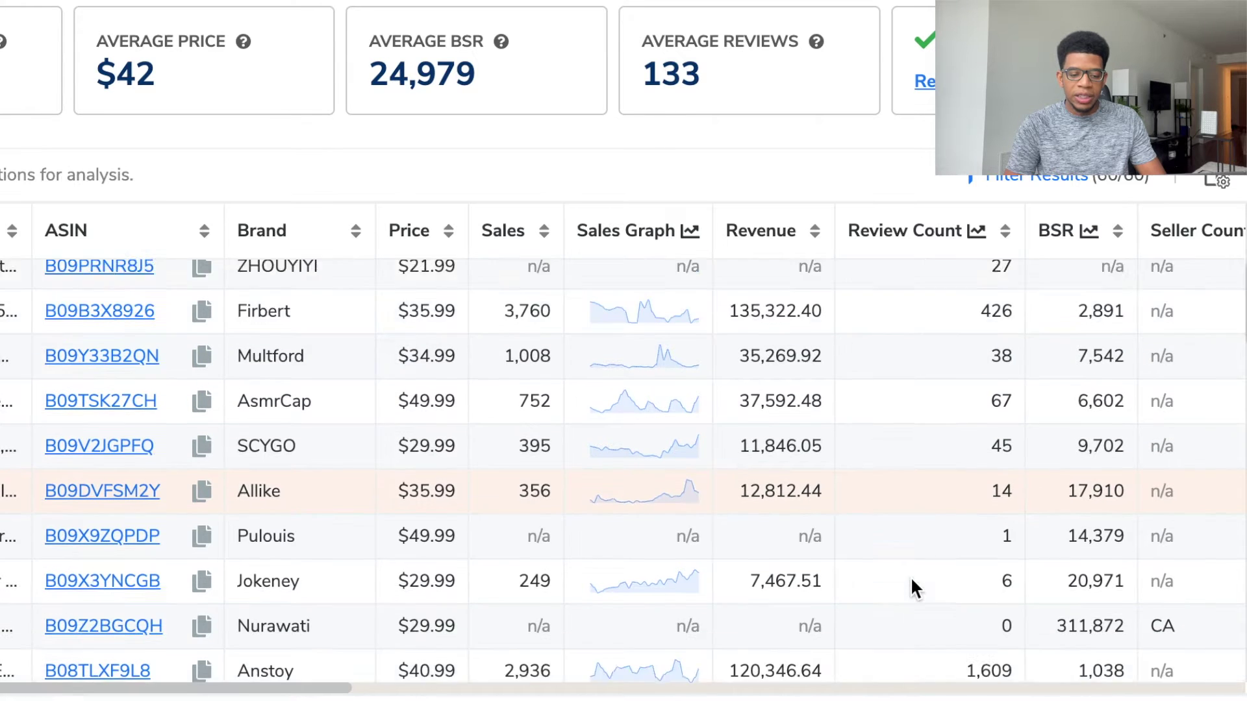
scroll(955, 571, "down", 1)
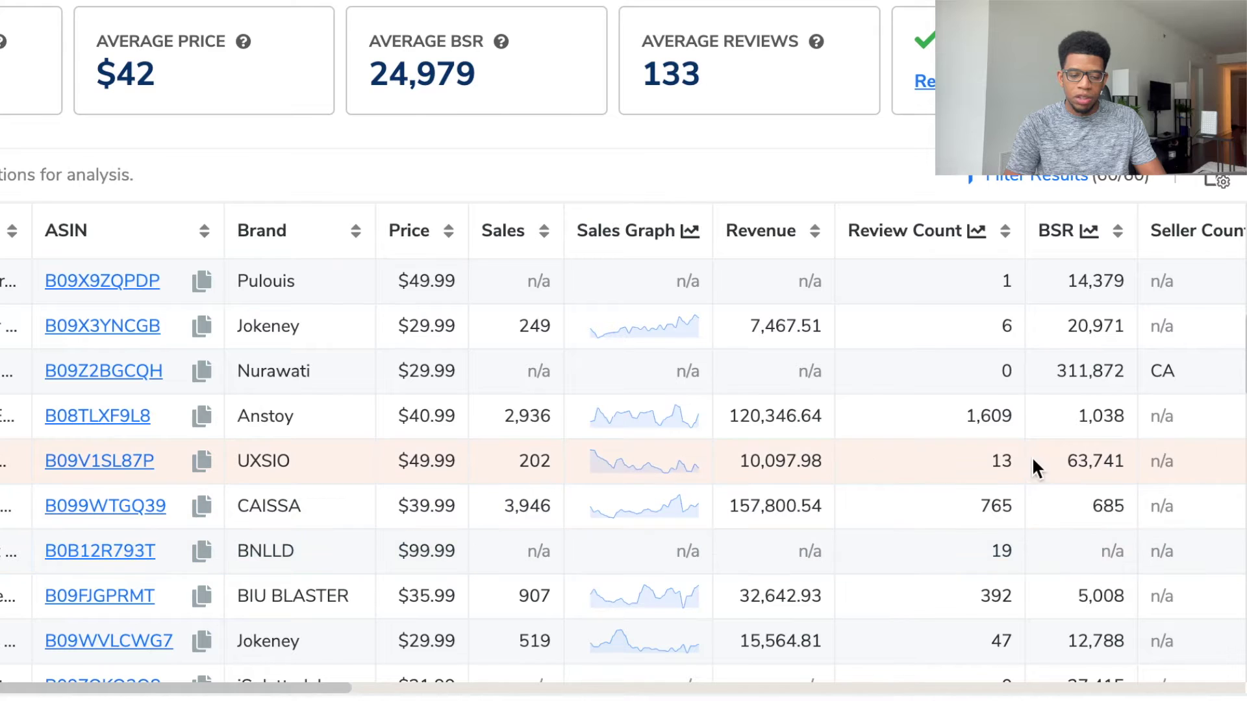
scroll(818, 465, "down", 3)
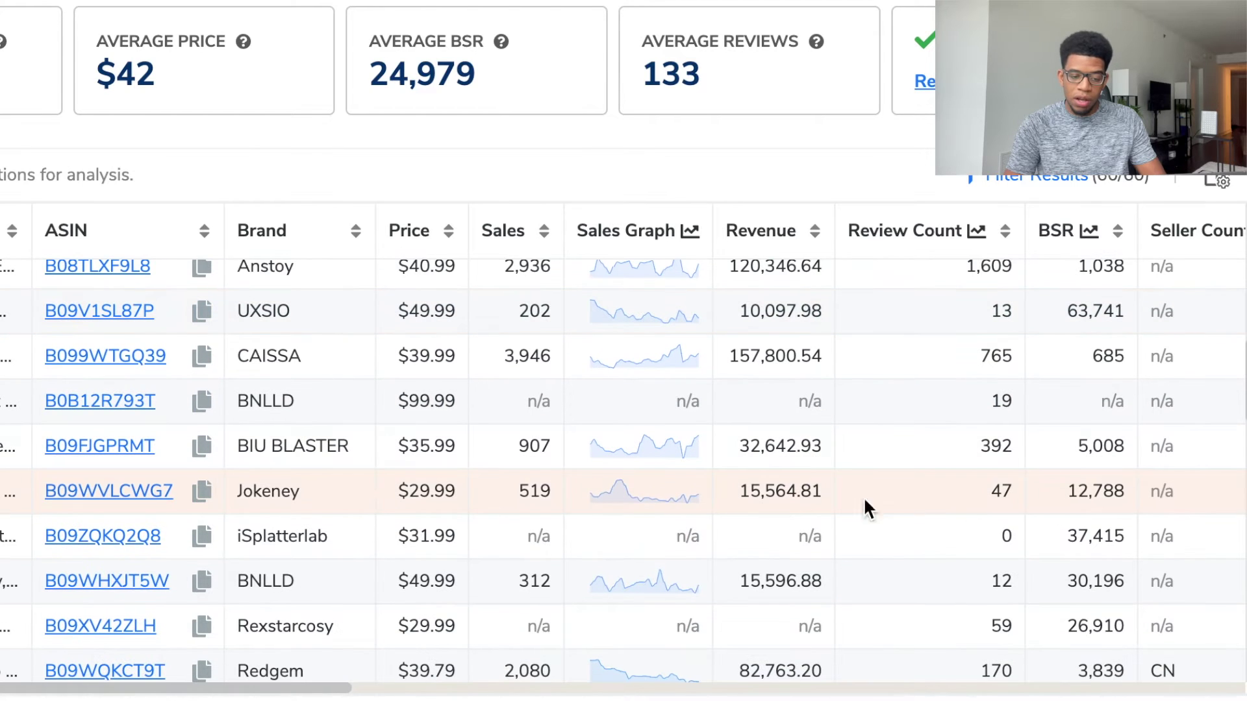
scroll(809, 581, "down", 10)
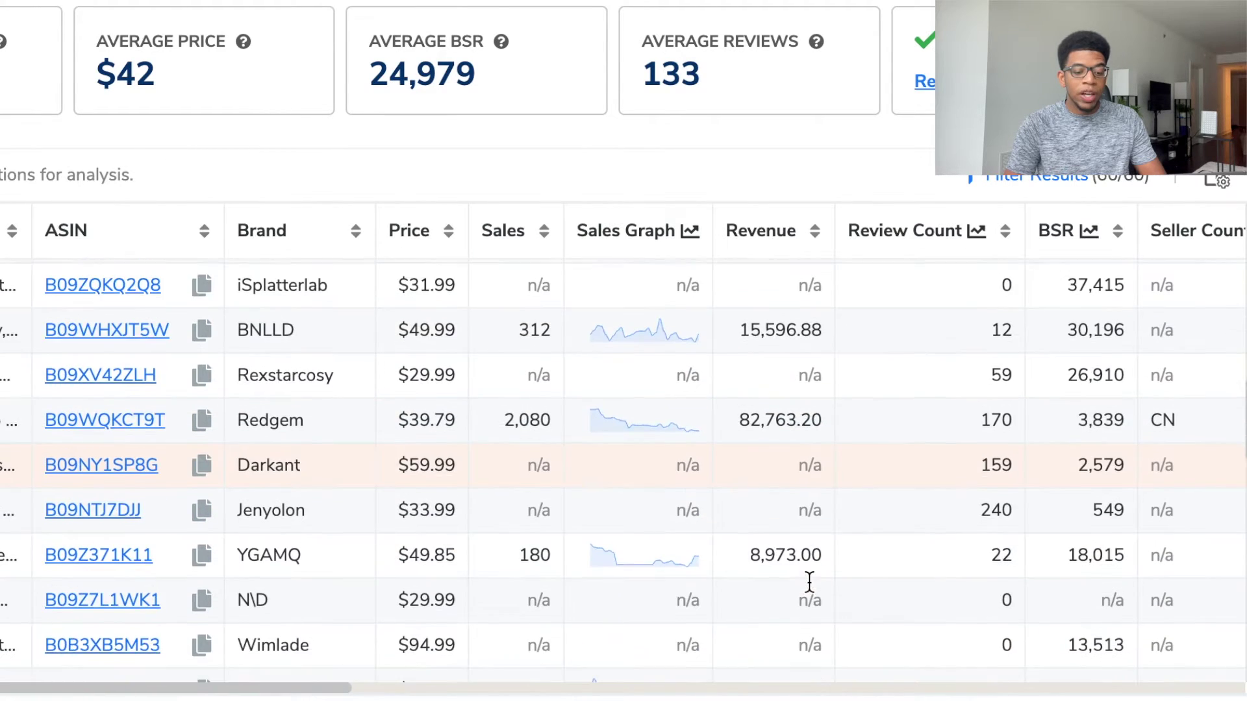
scroll(812, 584, "down", 2)
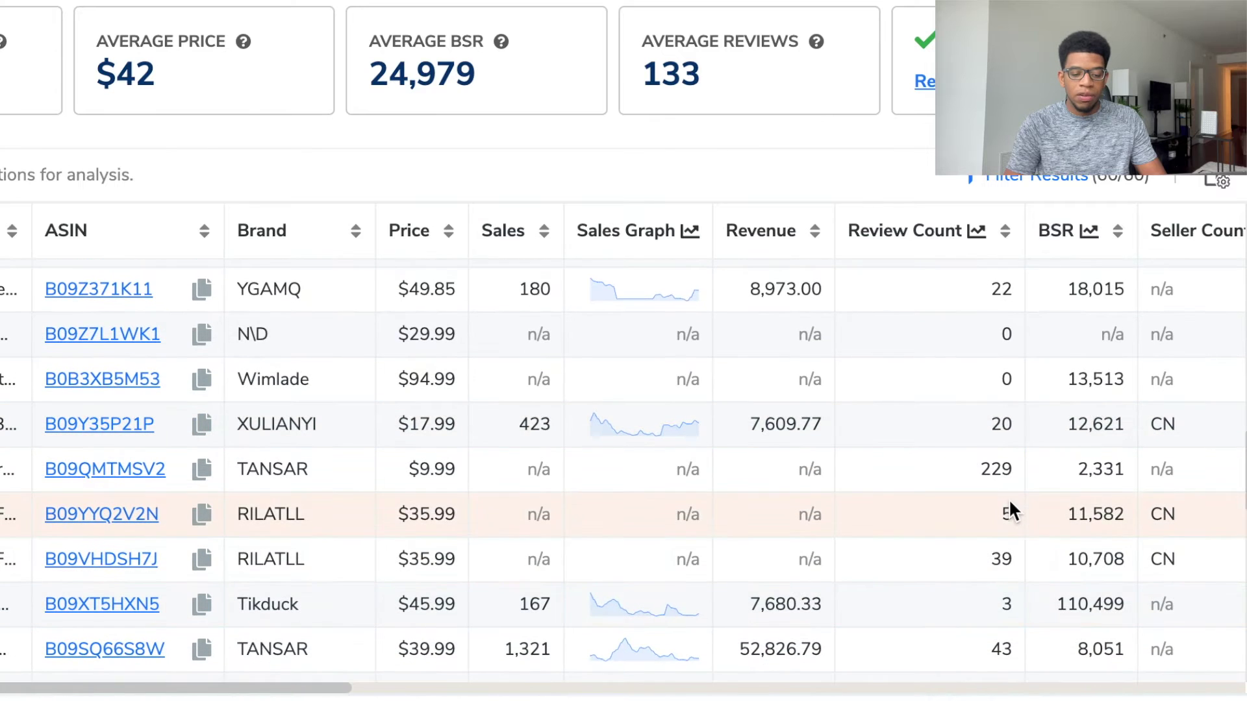
scroll(1010, 509, "down", 1)
scroll(1002, 583, "down", 7)
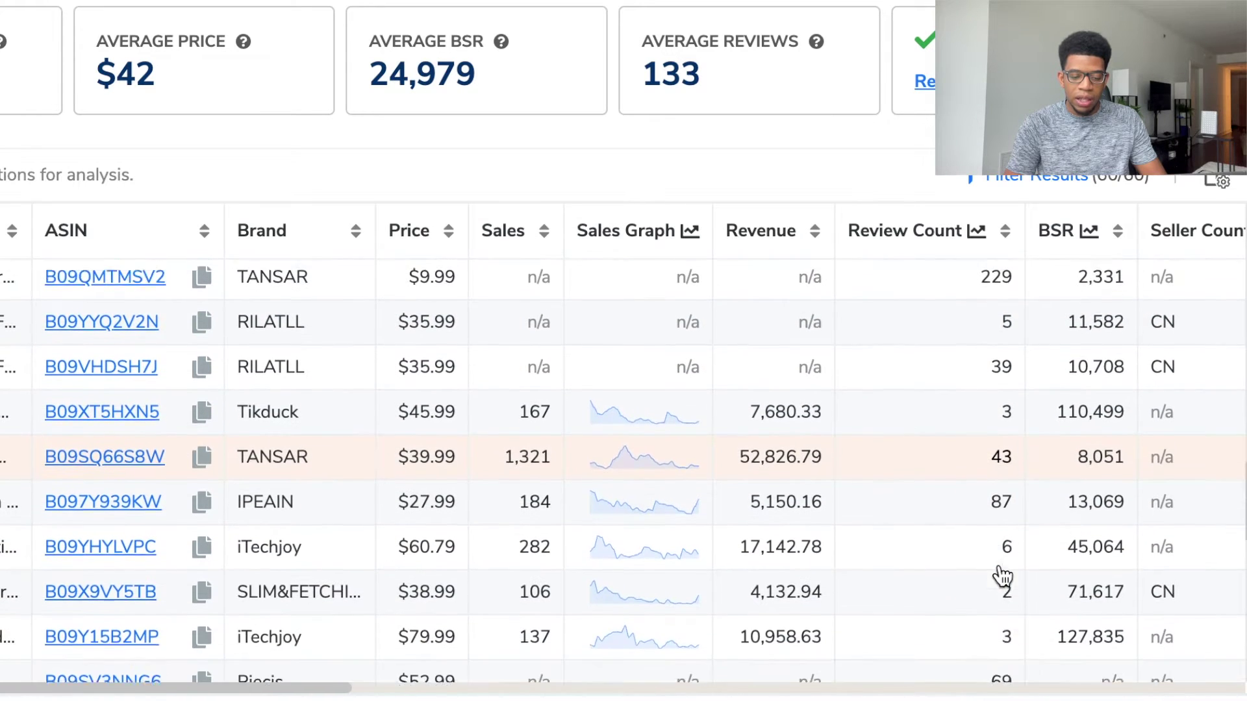
scroll(959, 655, "down", 5)
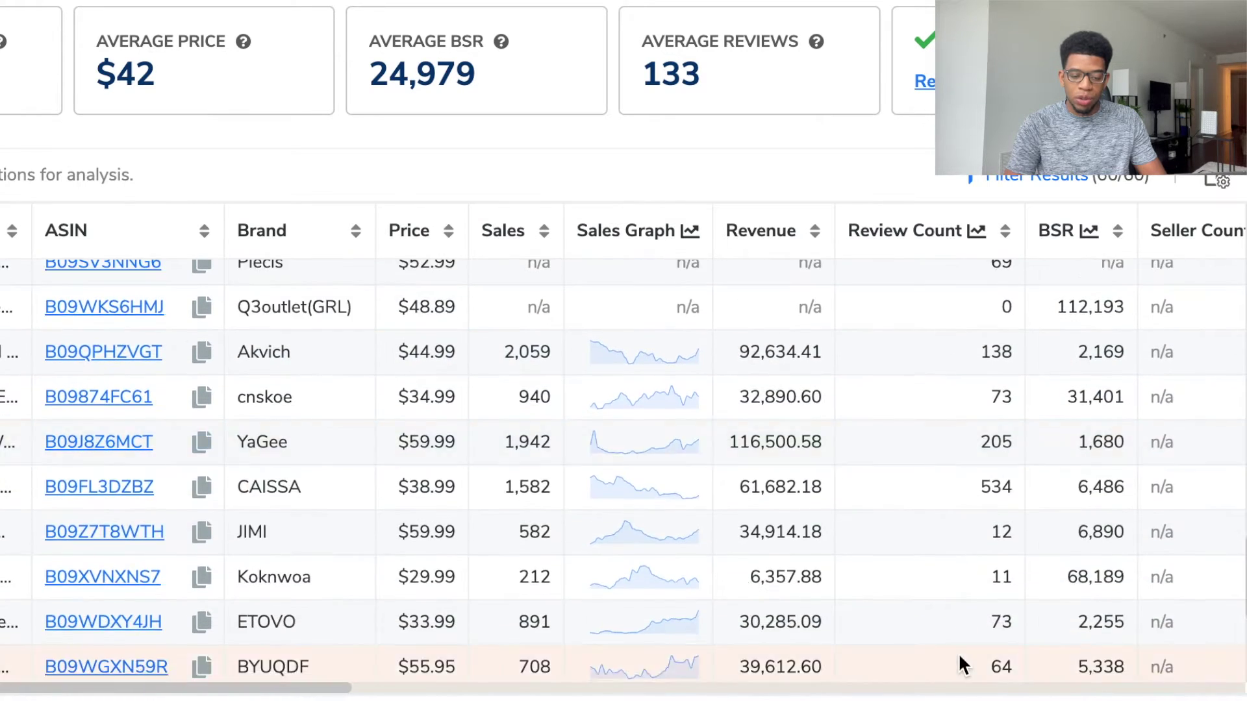
scroll(986, 549, "down", 4)
scroll(986, 549, "down", 2)
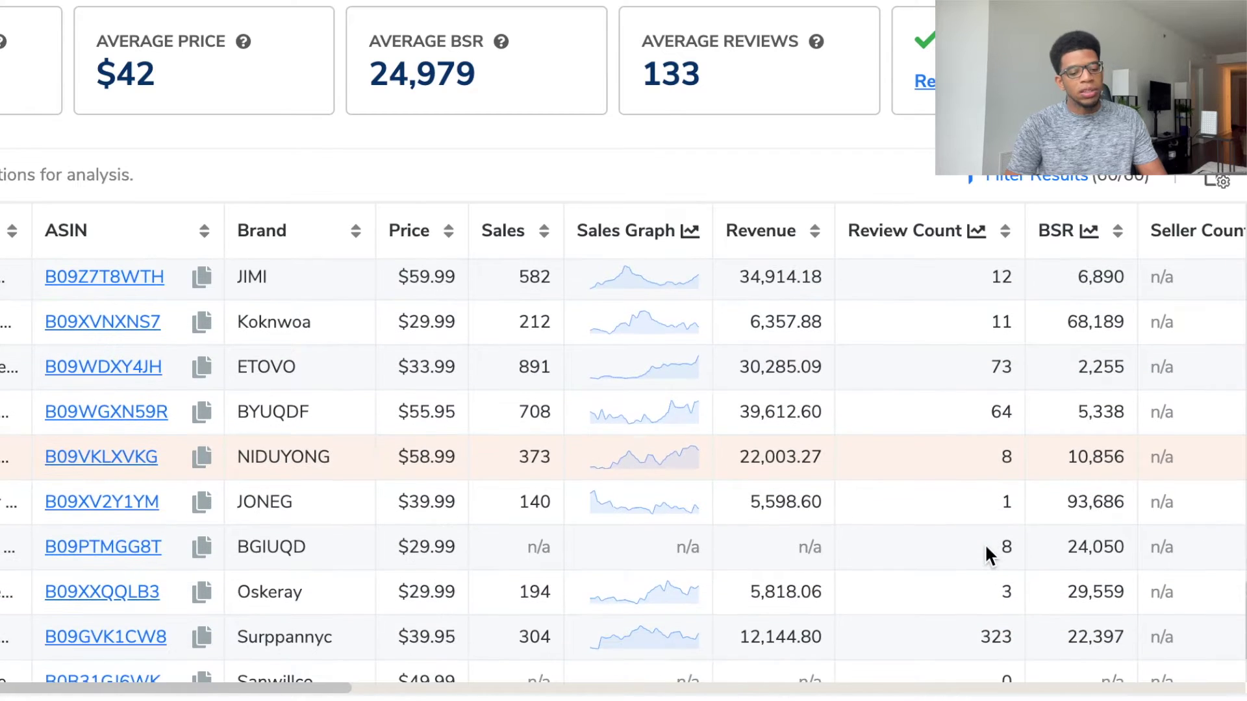
scroll(986, 549, "down", 3)
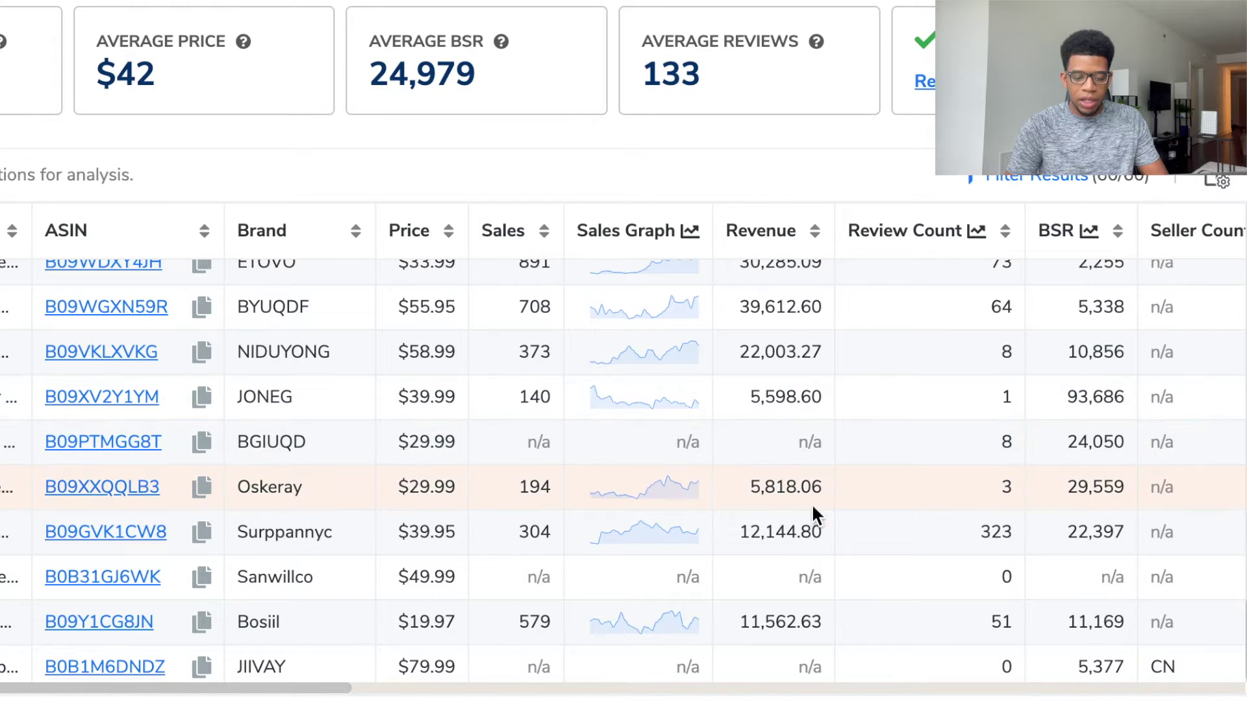
scroll(1008, 534, "down", 1)
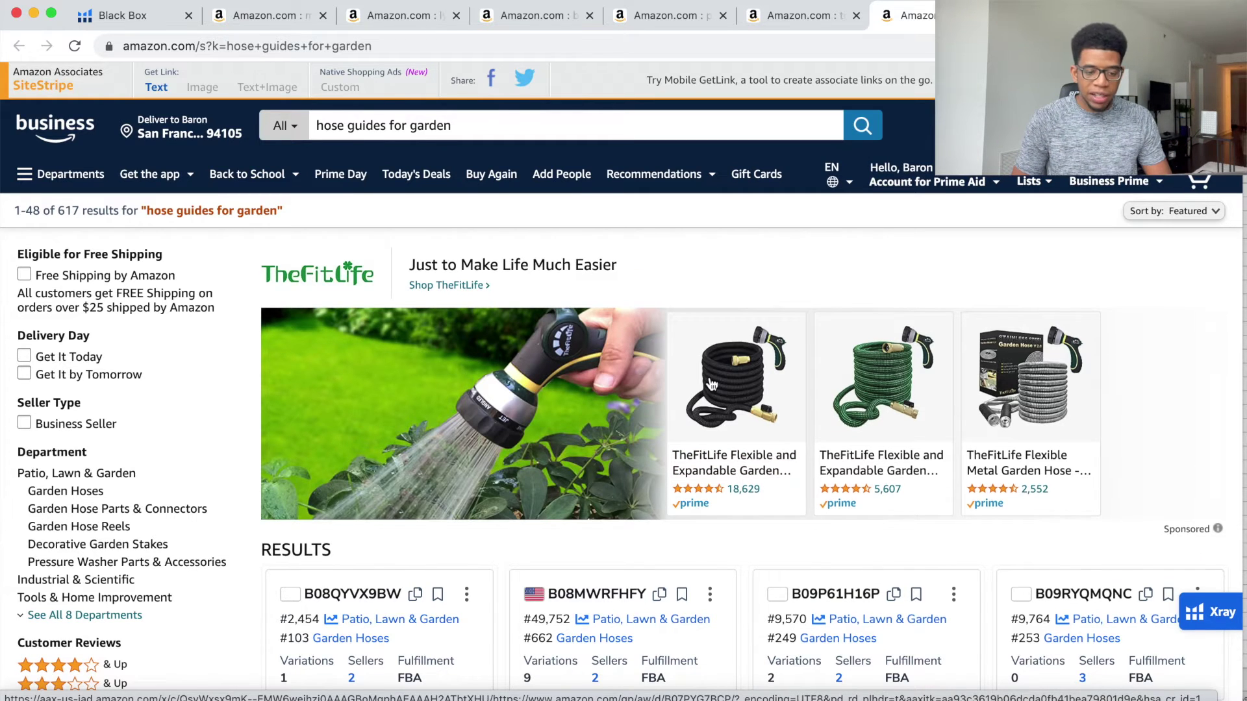
Examine the prices, review counts and spike designs of the first listings in the Amazon results for "hose guides for garden".
scroll(711, 385, "down", 8)
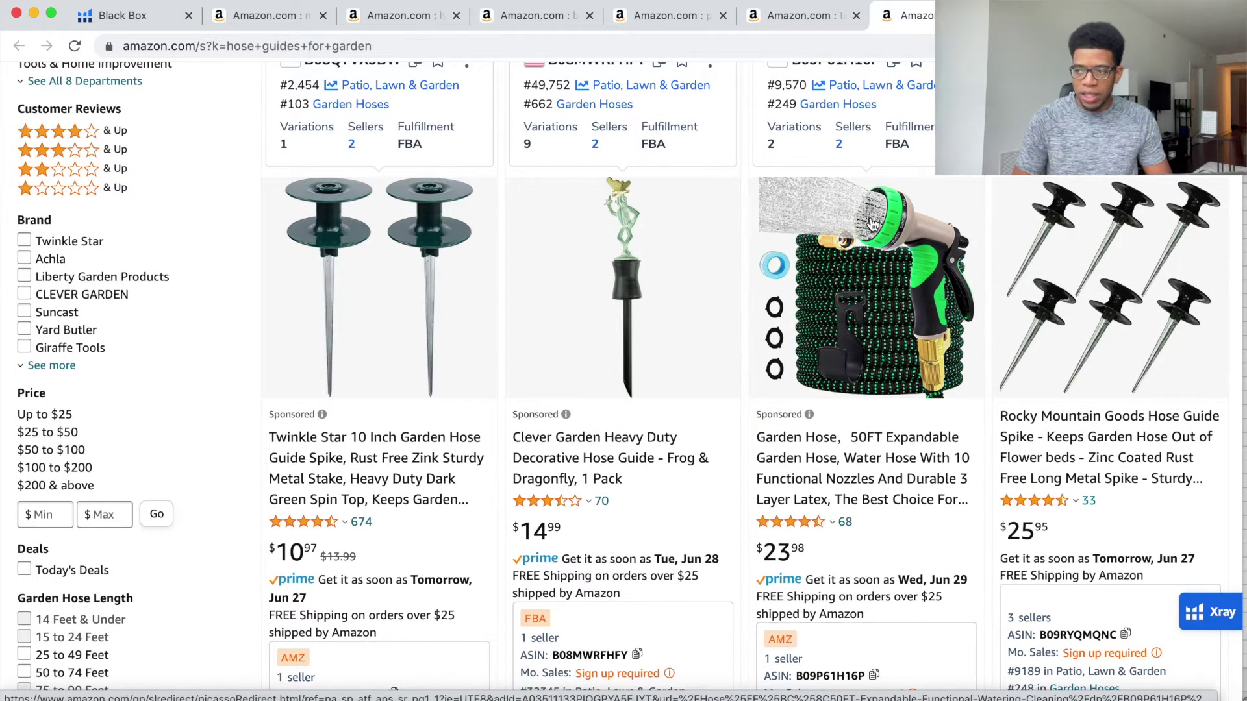
scroll(872, 224, "down", 3)
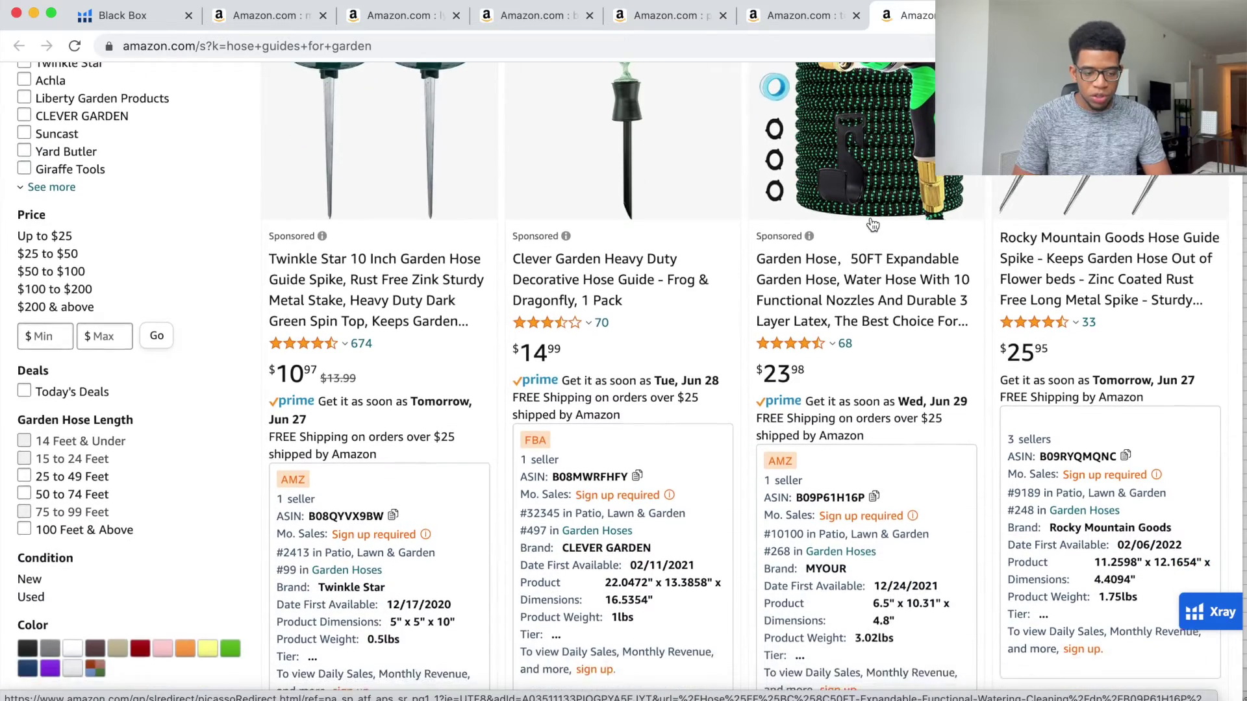
scroll(873, 224, "down", 1)
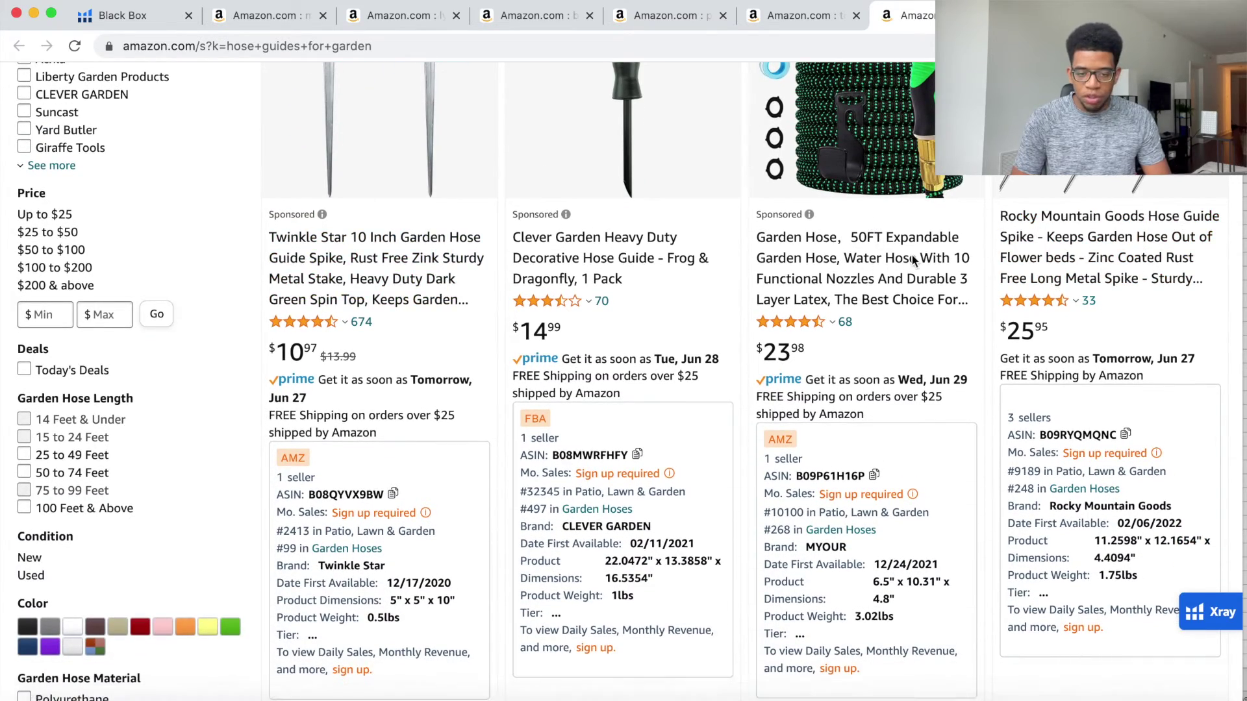
scroll(913, 260, "up", 3)
scroll(1084, 457, "down", 10)
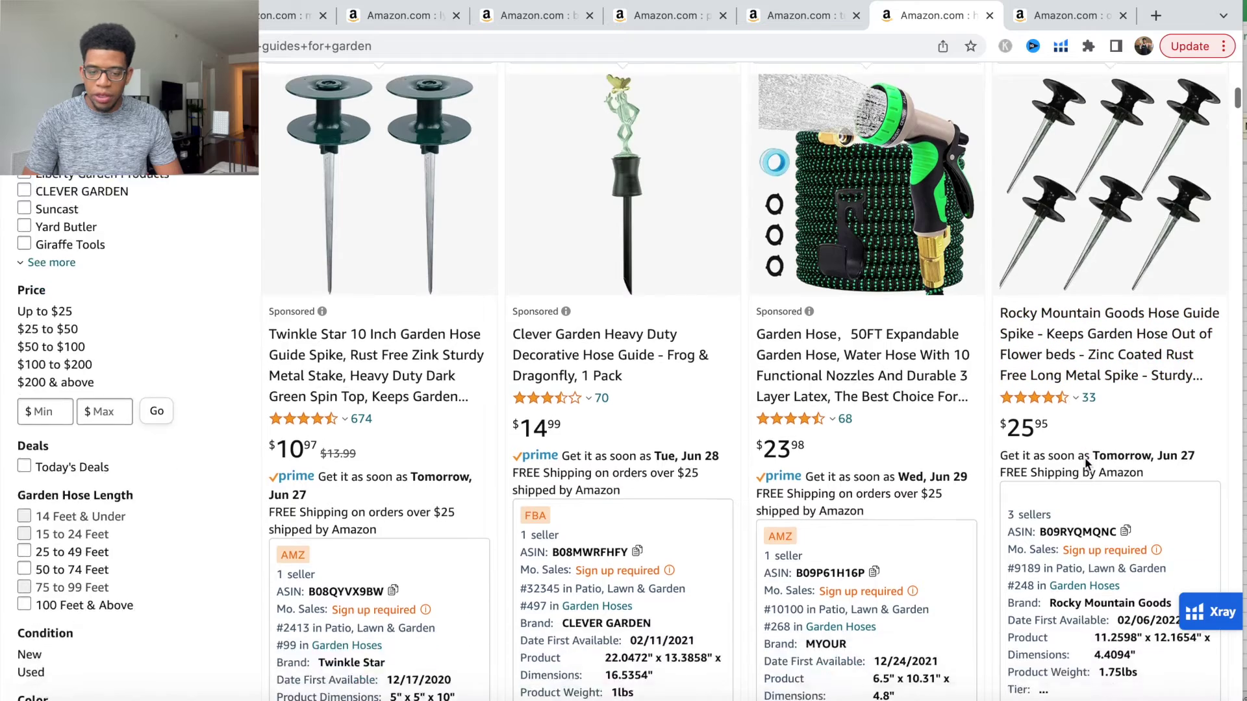
scroll(1085, 465, "down", 4)
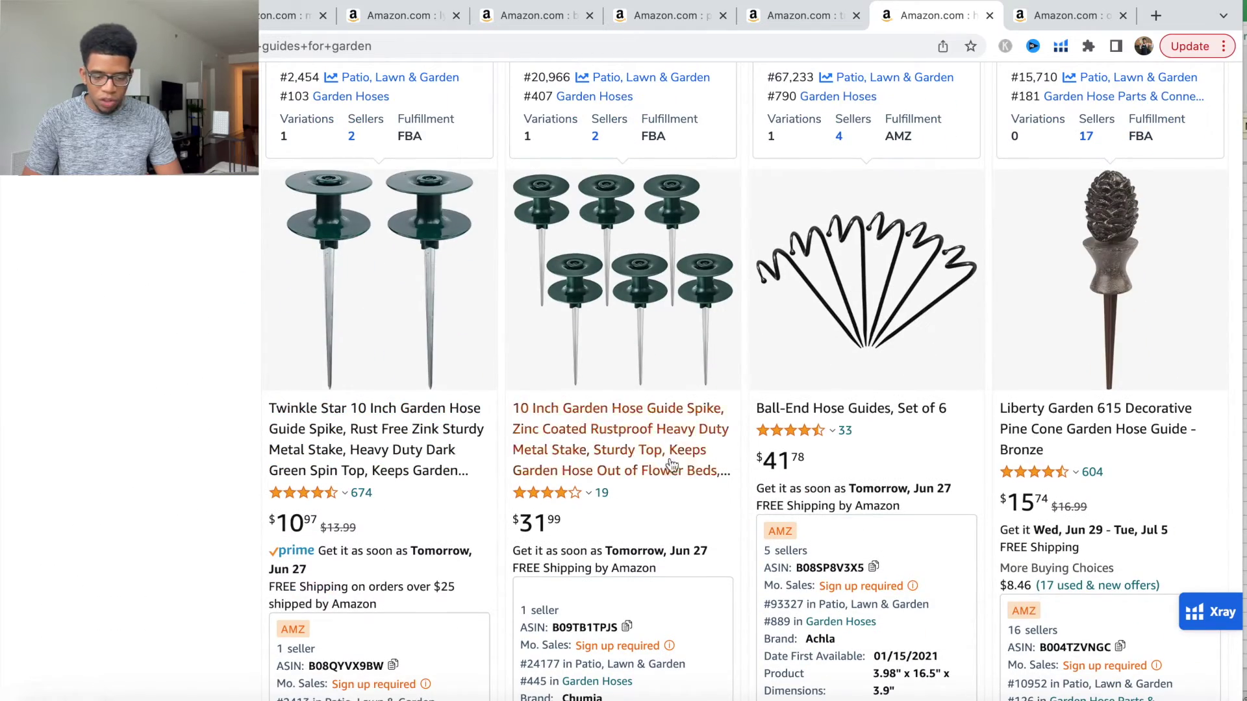
scroll(1083, 484, "down", 1)
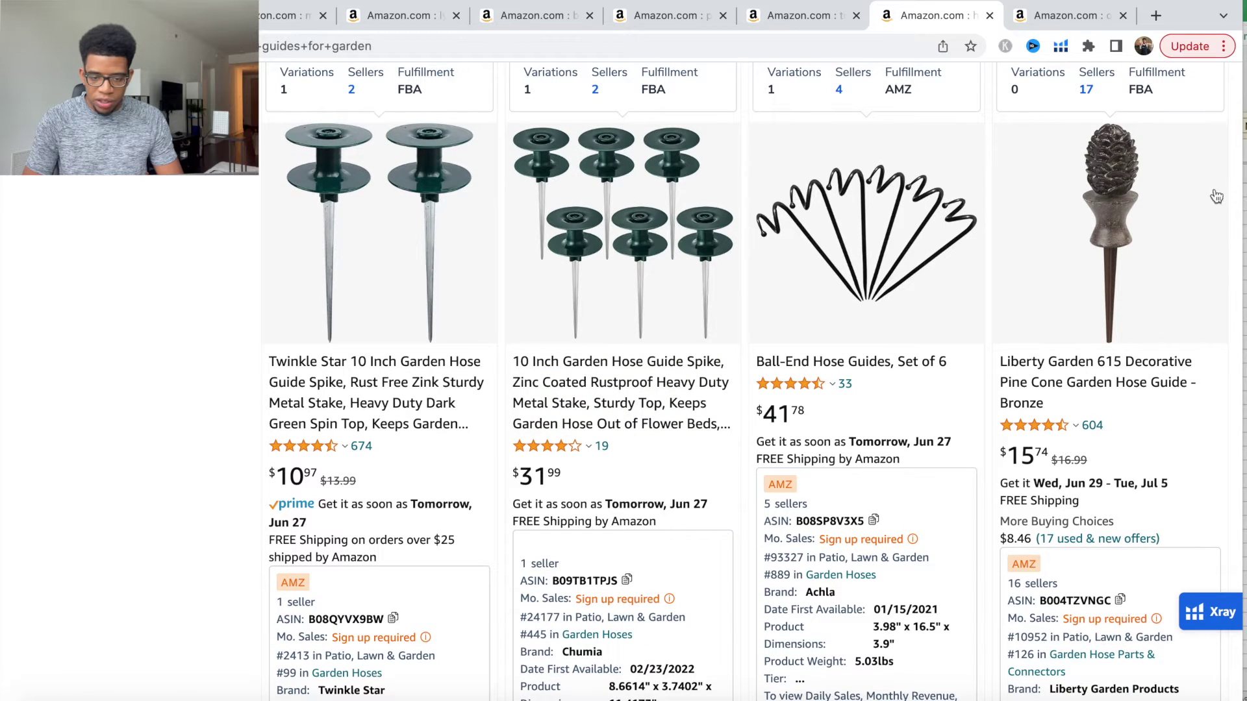
Compare the designs, prices and review counts of the hose guides in the Highly Rated and More Results sections.
scroll(1093, 284, "down", 10)
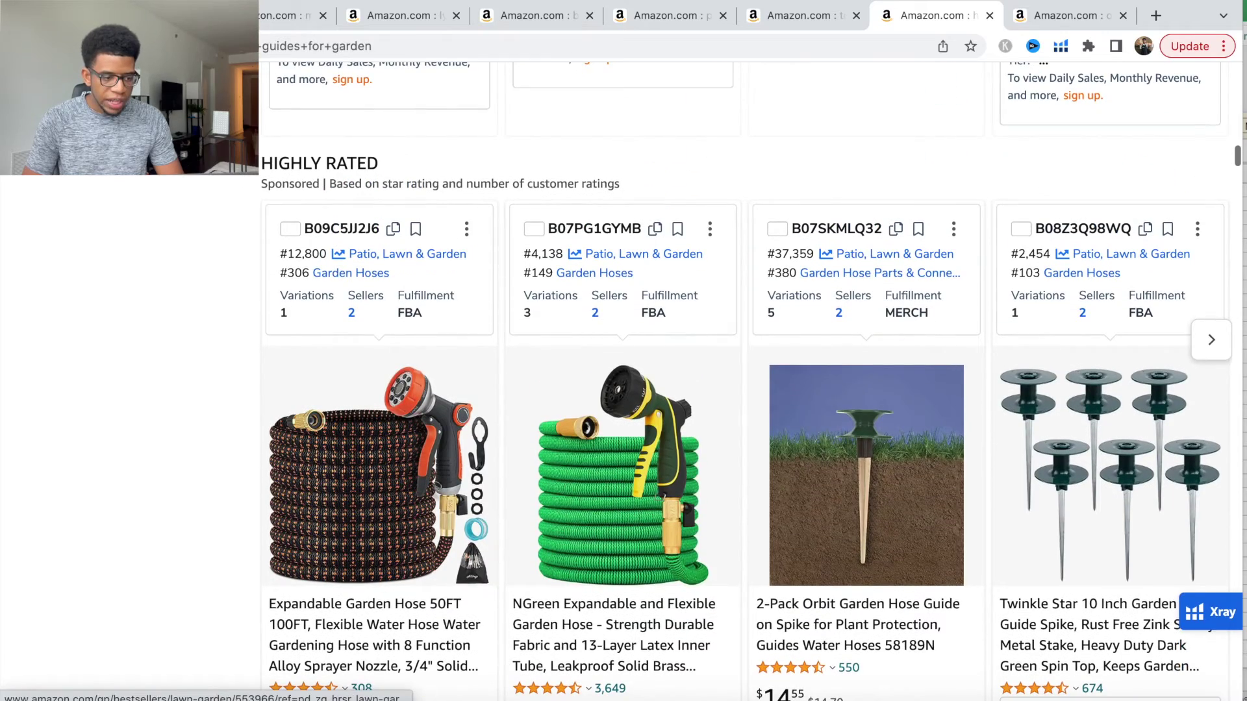
left_click_drag(269, 170, 311, 184)
scroll(311, 184, "down", 13)
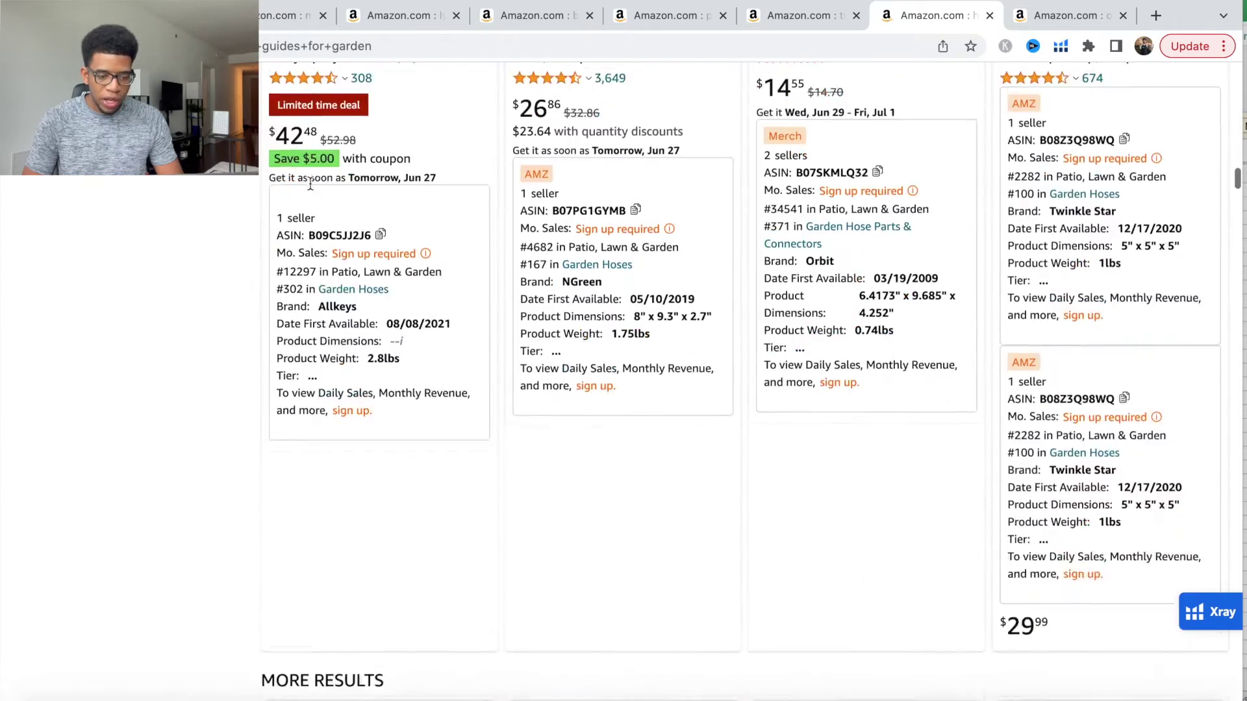
scroll(310, 184, "down", 4)
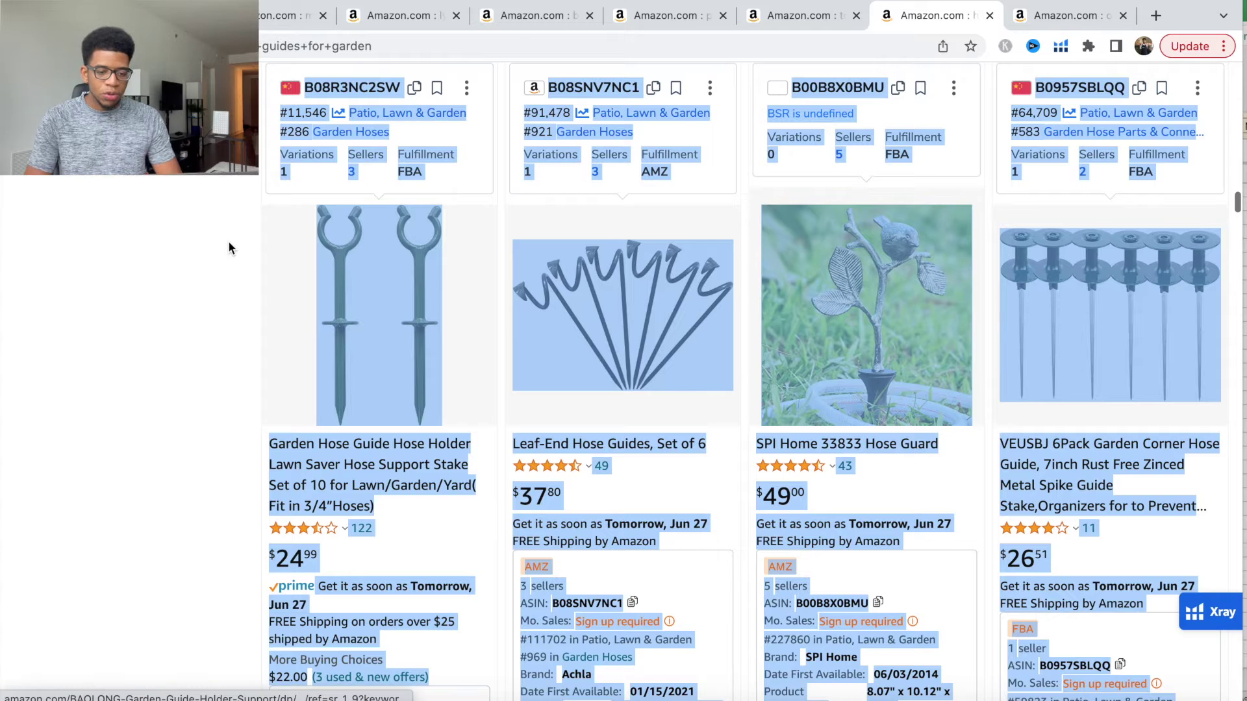
left_click(637, 534)
scroll(960, 500, "down", 1)
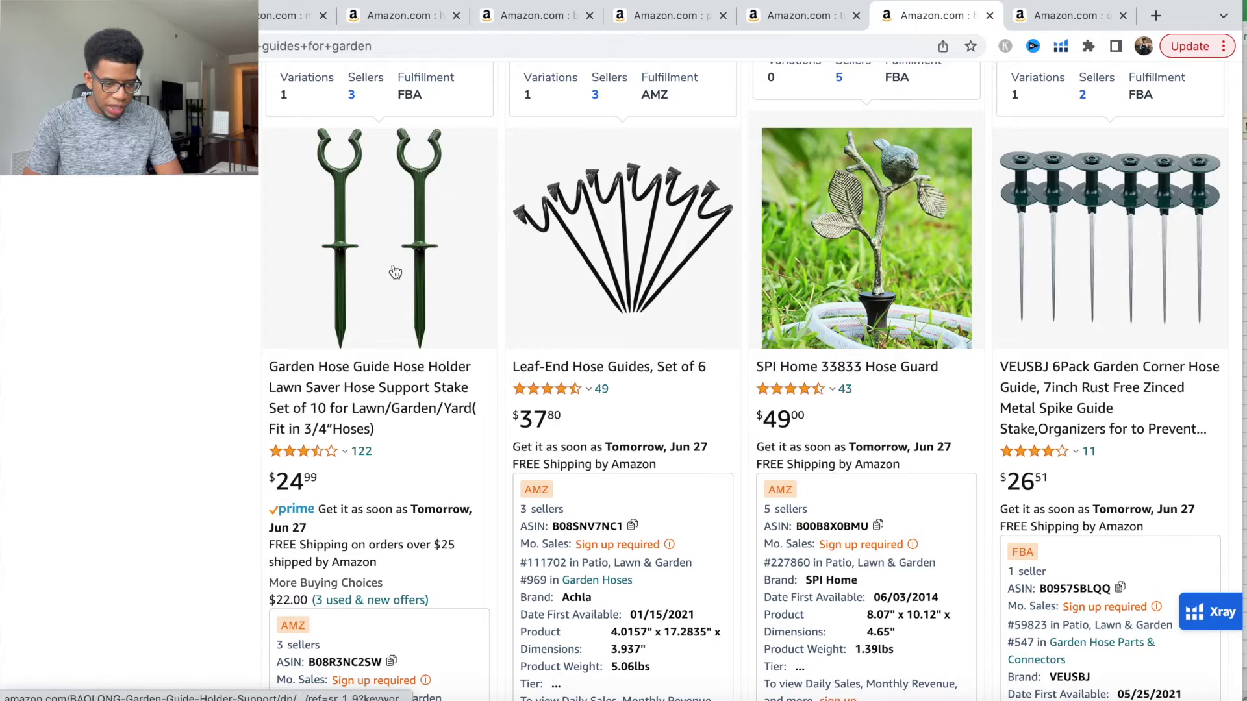
scroll(406, 179, "down", 10)
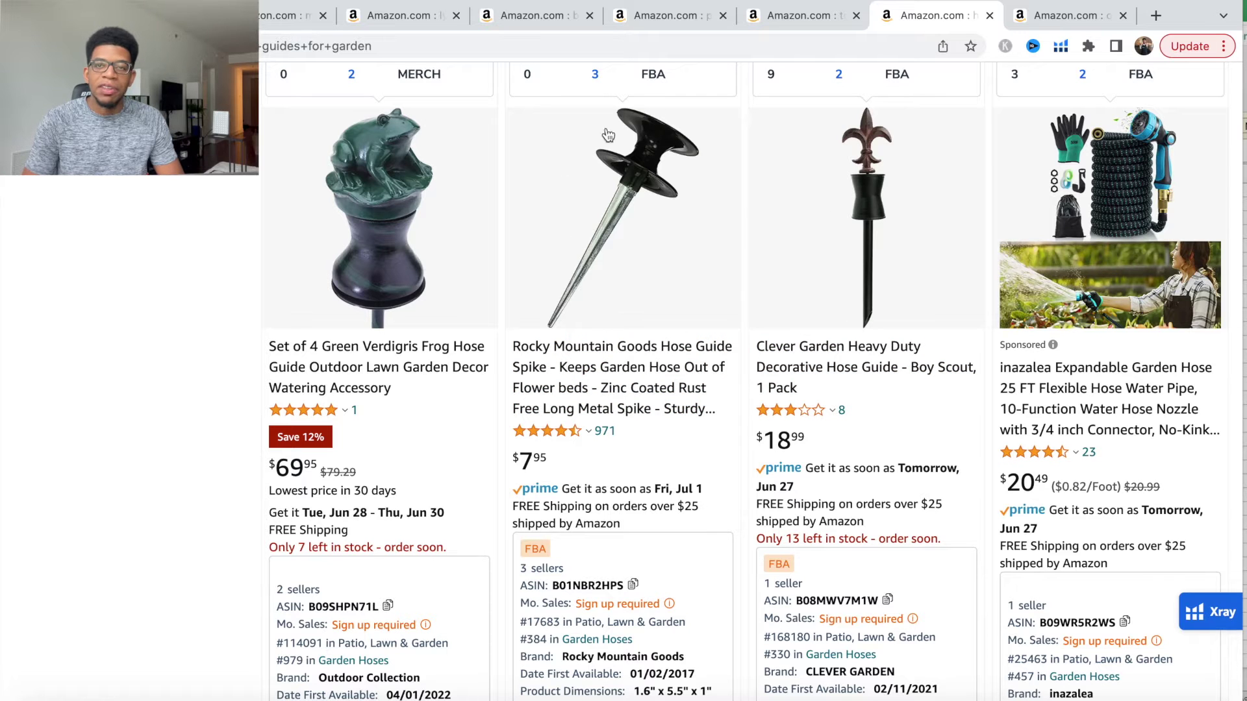
Compare the prices and review counts of the hose guides in the Frequently Bought Together section and the following More Results listings.
scroll(624, 133, "down", 10)
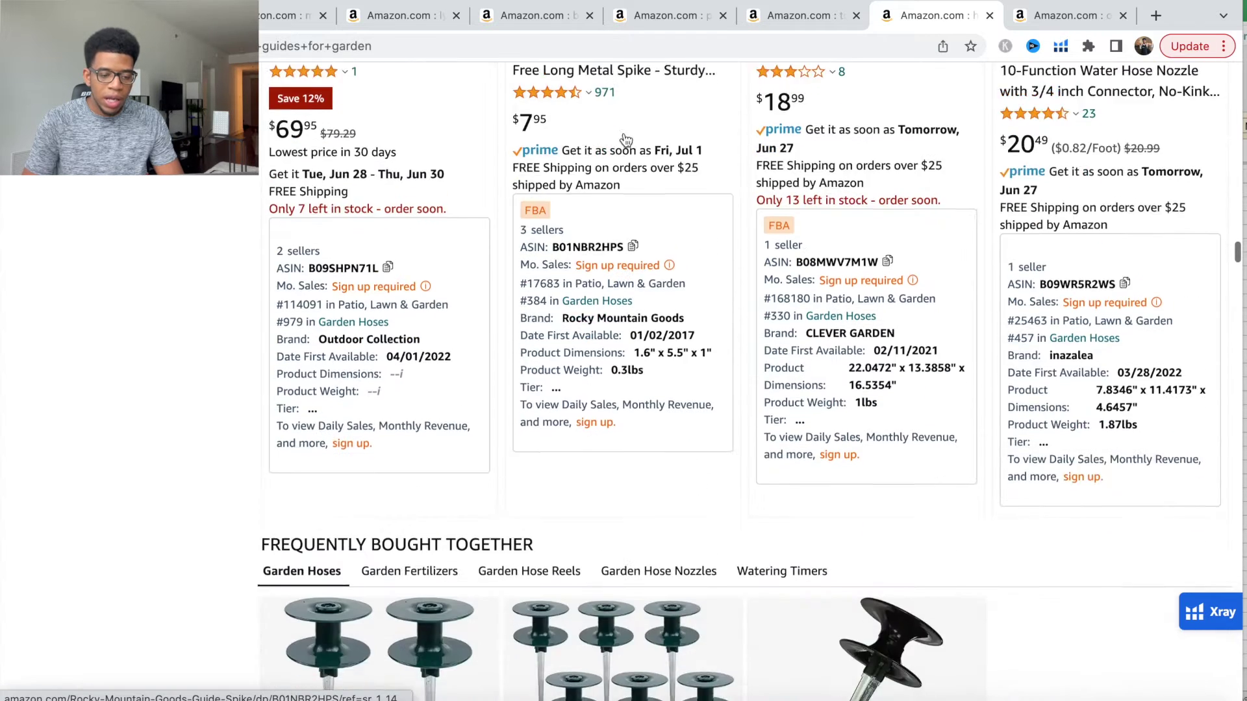
scroll(623, 131, "down", 4)
scroll(624, 131, "up", 3)
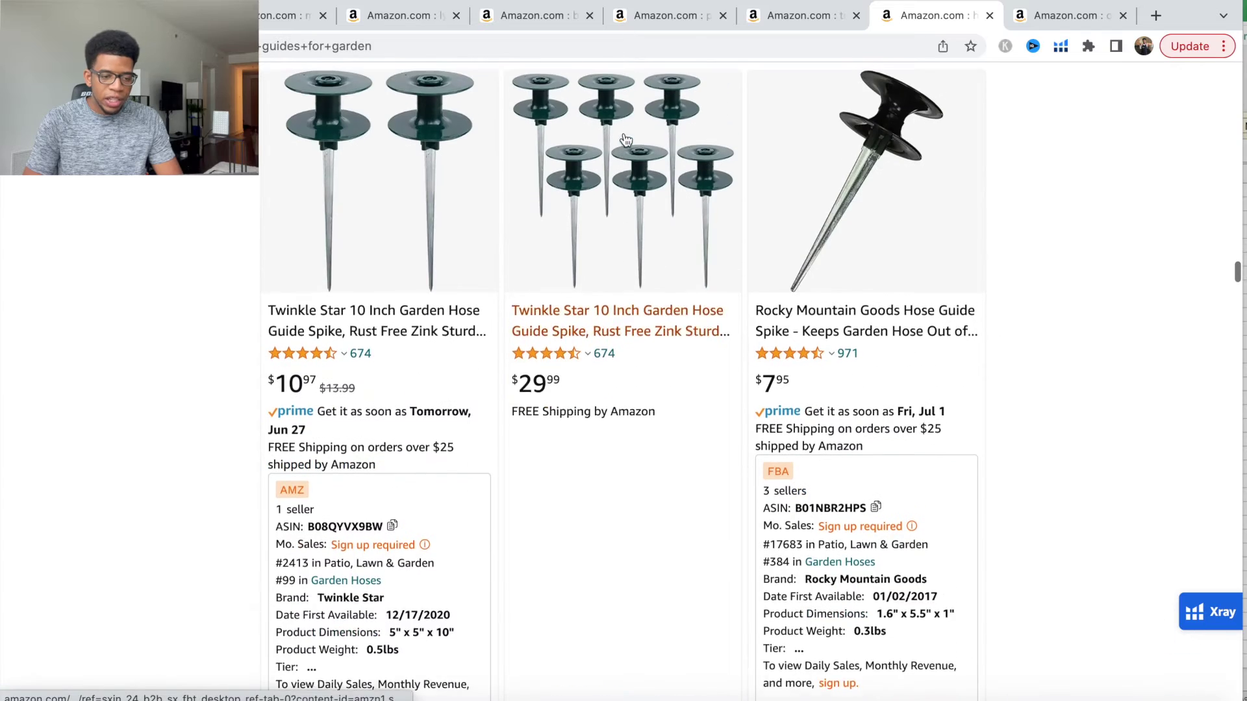
scroll(605, 173, "down", 12)
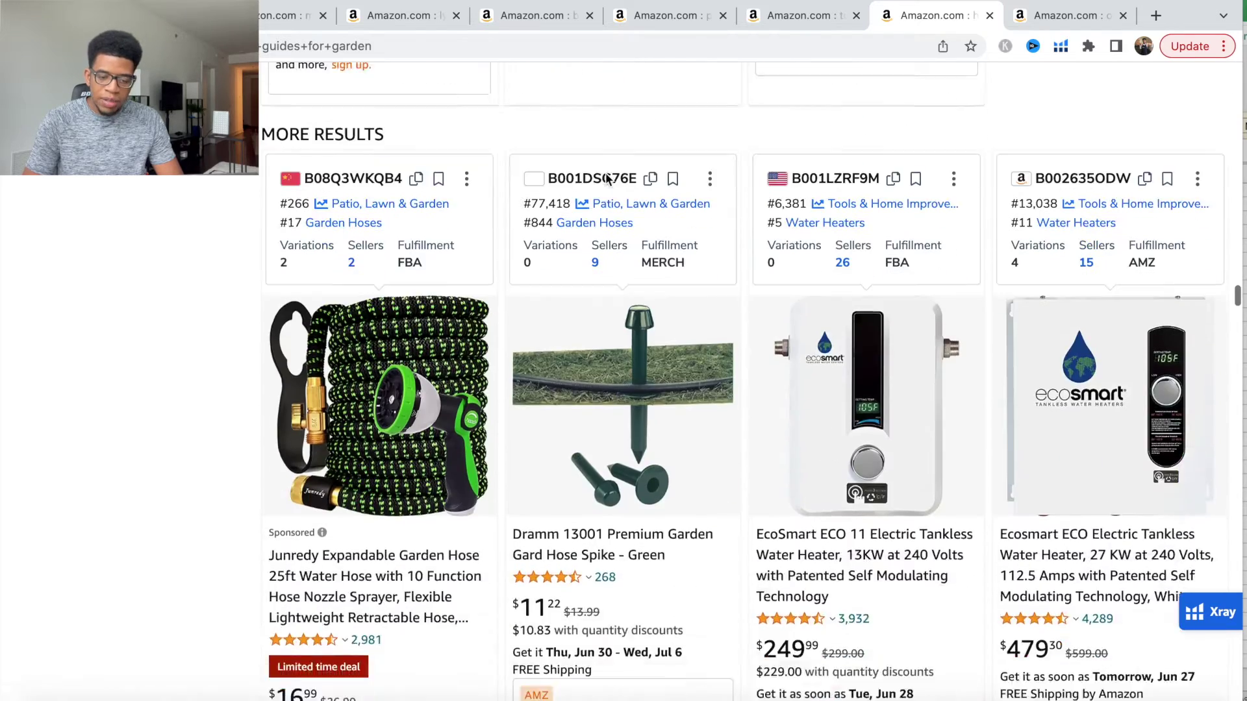
scroll(608, 179, "down", 2)
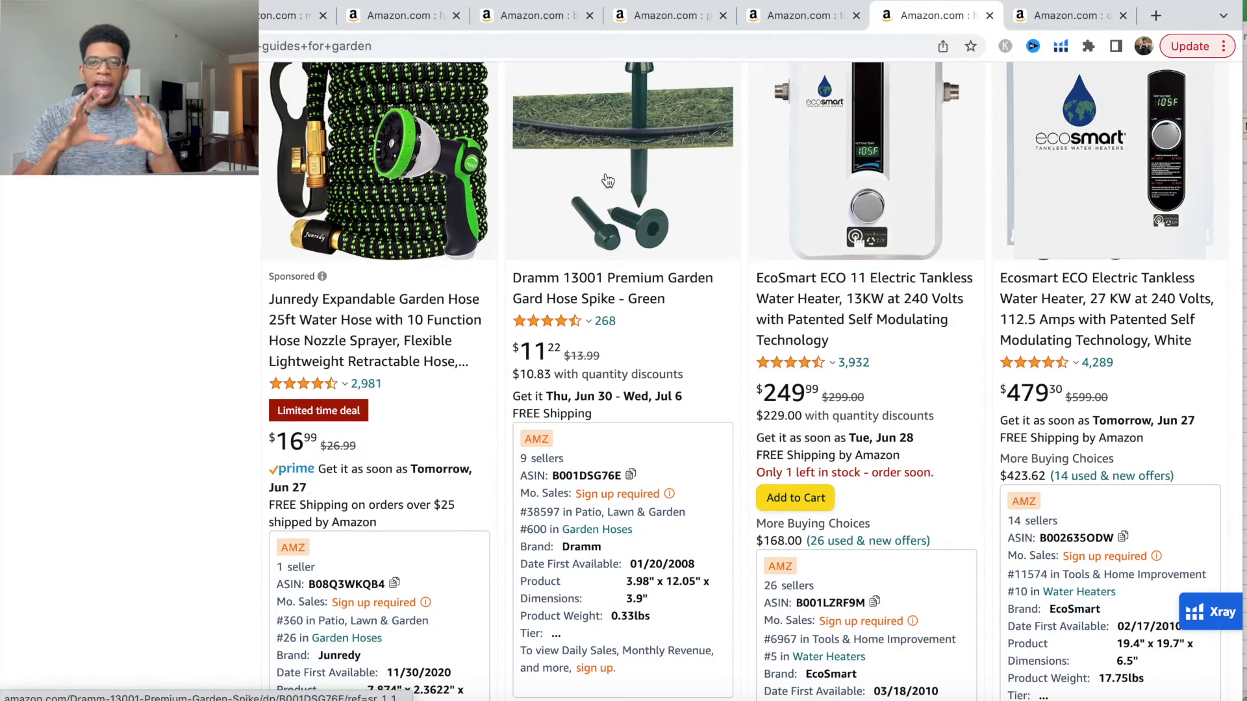
scroll(608, 179, "up", 13)
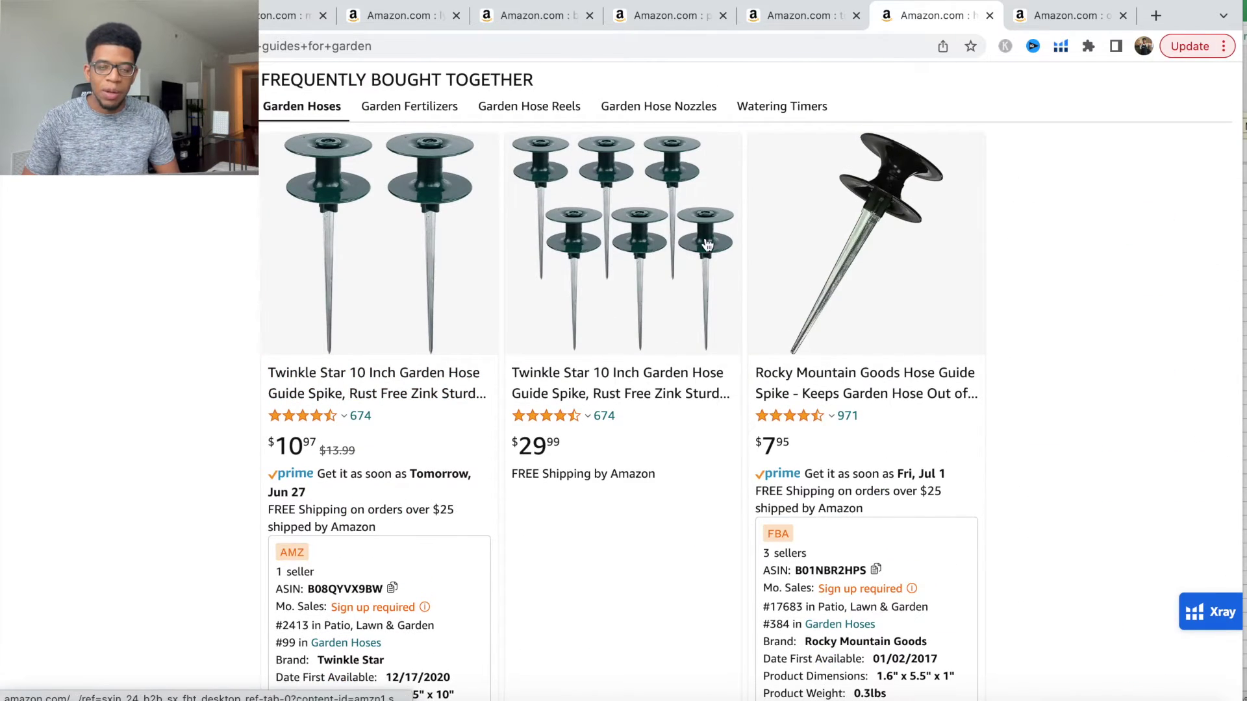
double_click(601, 421)
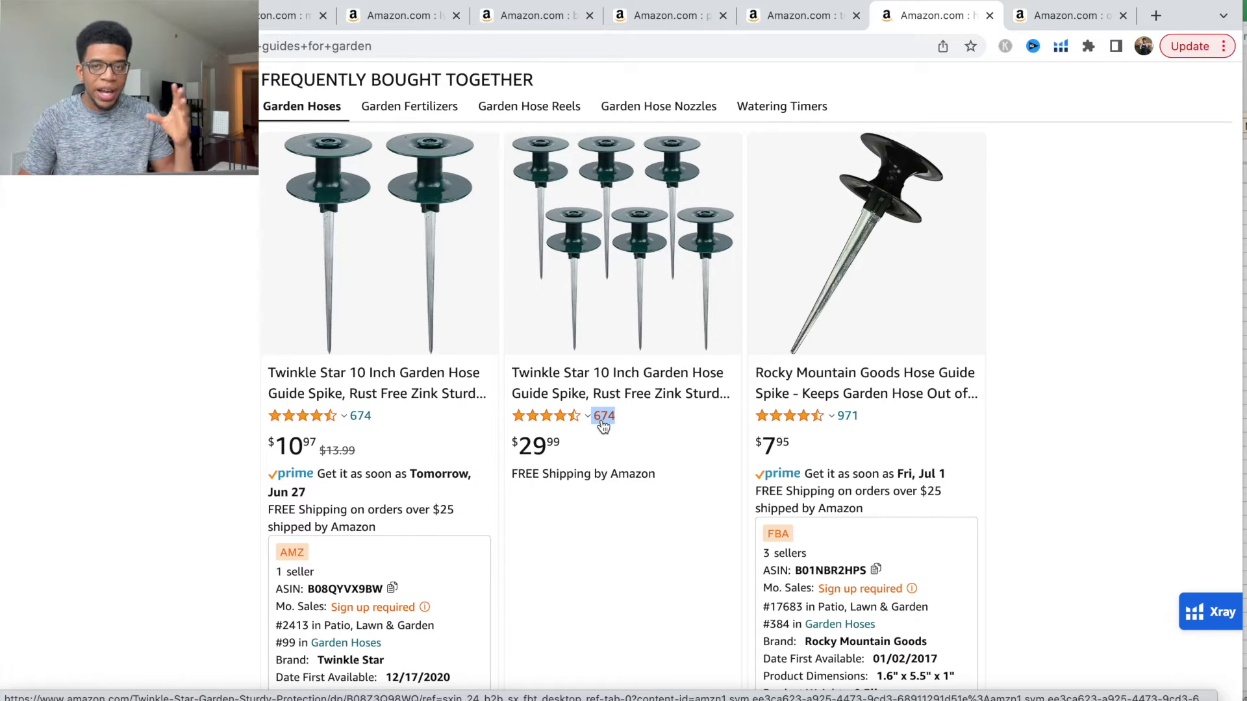
Run Helium 10's Xray product research on the "hose guides for garden" results, restarting it if the product data stays loading.
scroll(602, 423, "down", 10)
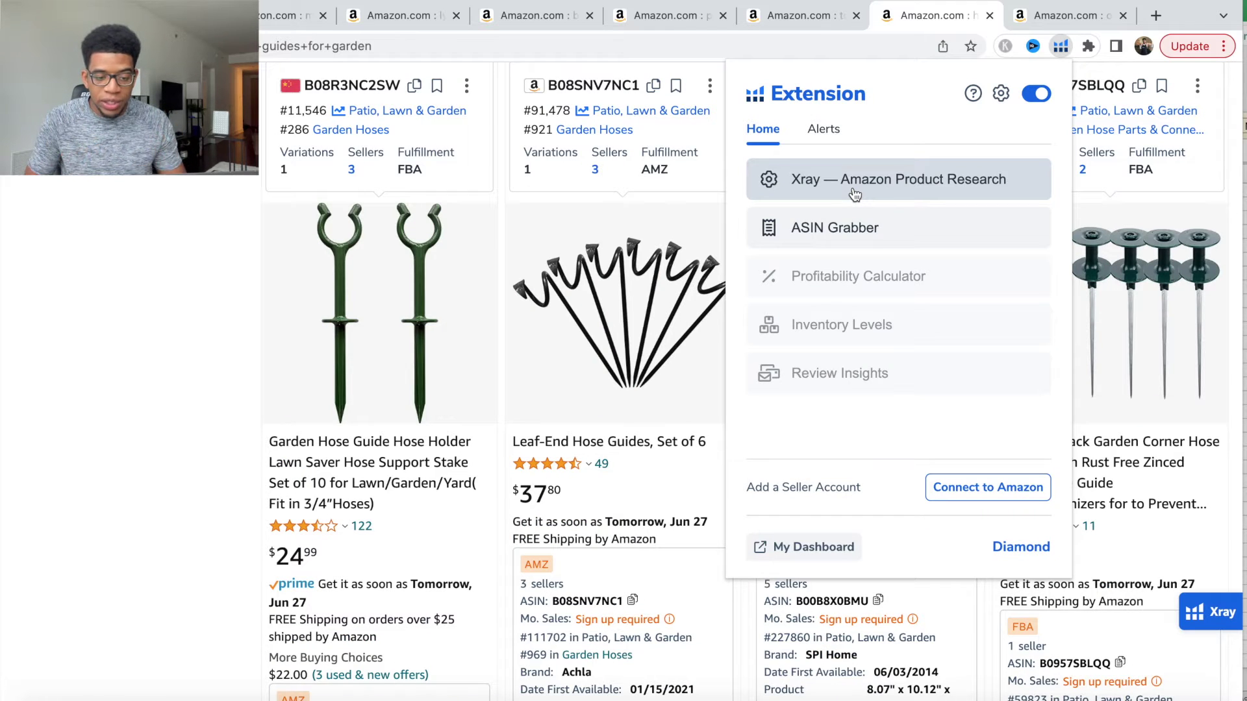
left_click(855, 193)
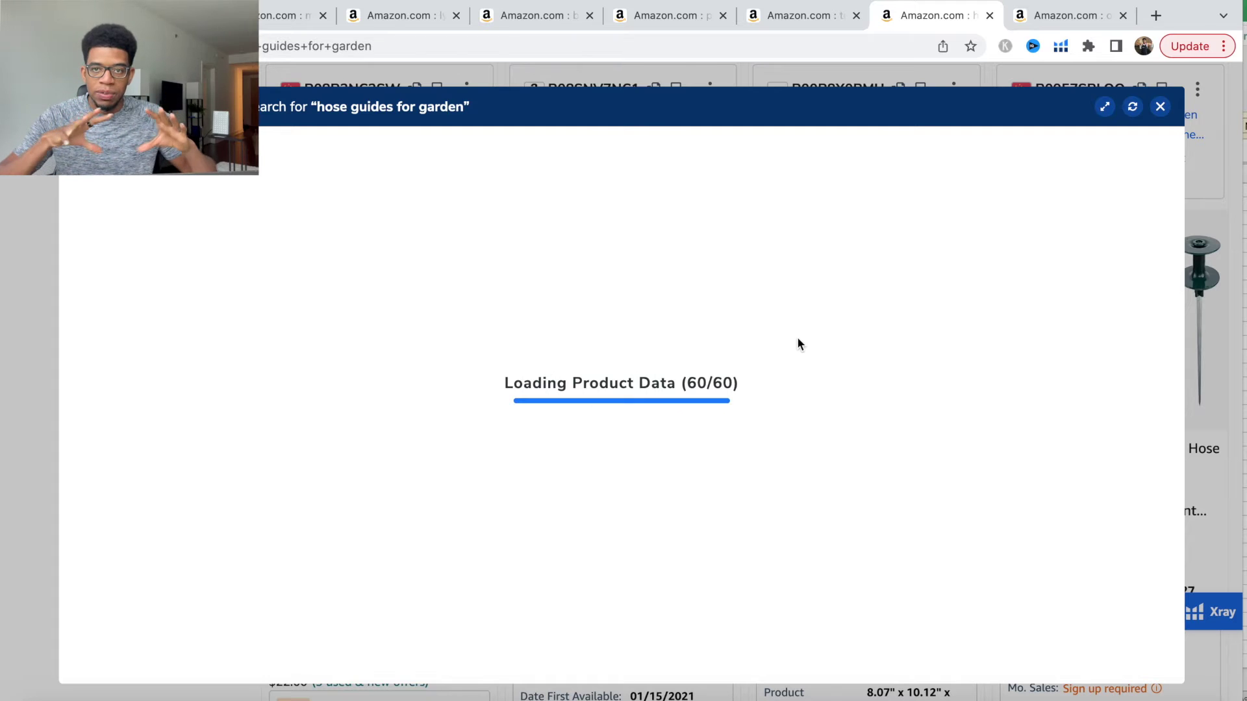
key("Escape")
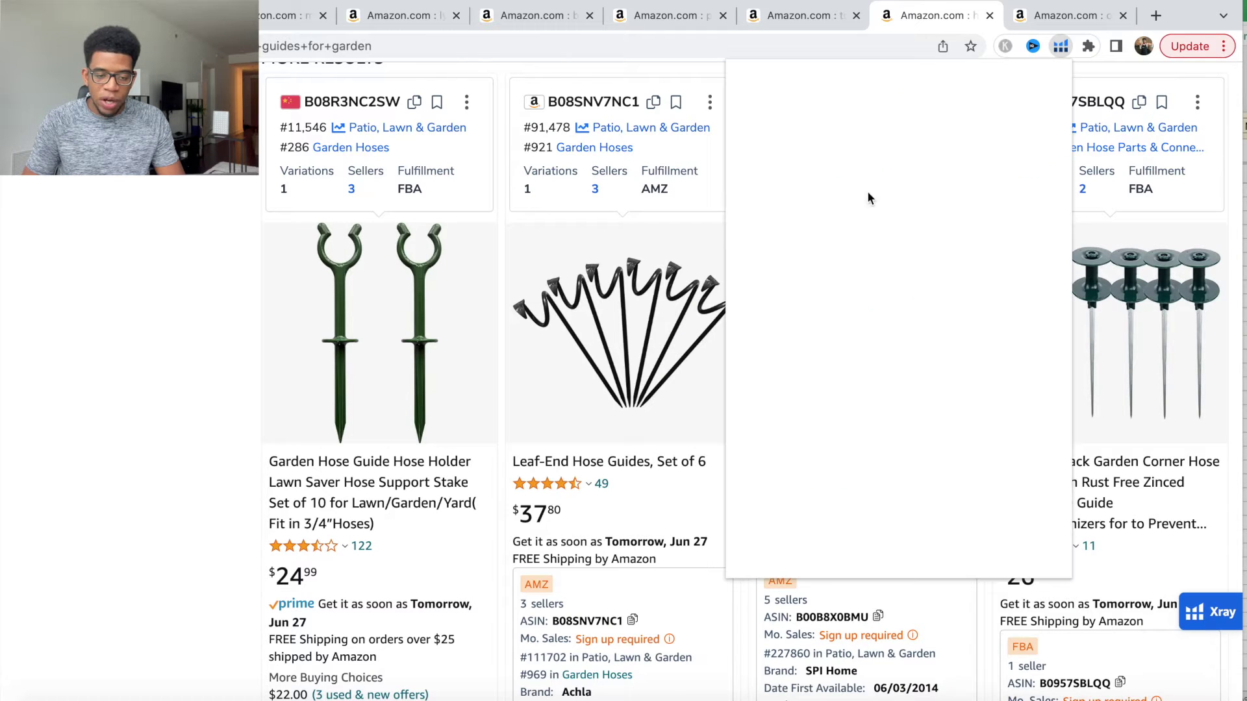
left_click(827, 188)
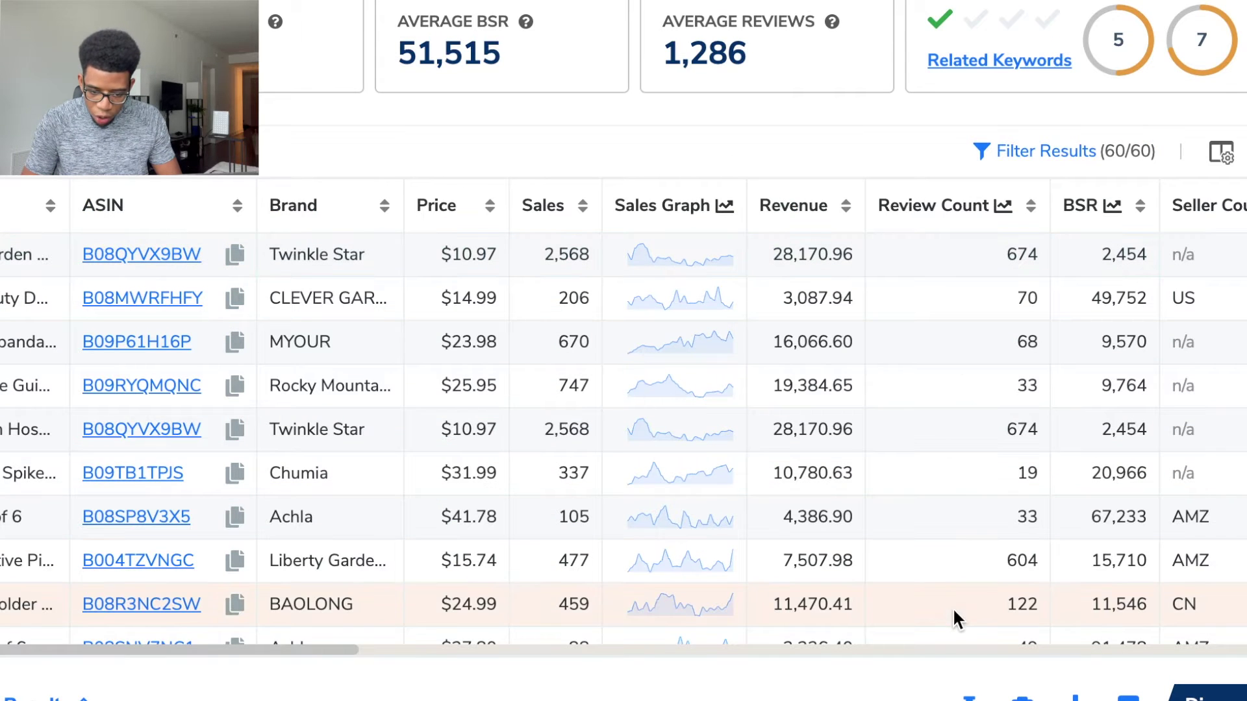
Compare the price, revenue and review count of each hose guide listing down the Xray table.
scroll(1001, 263, "down", 2)
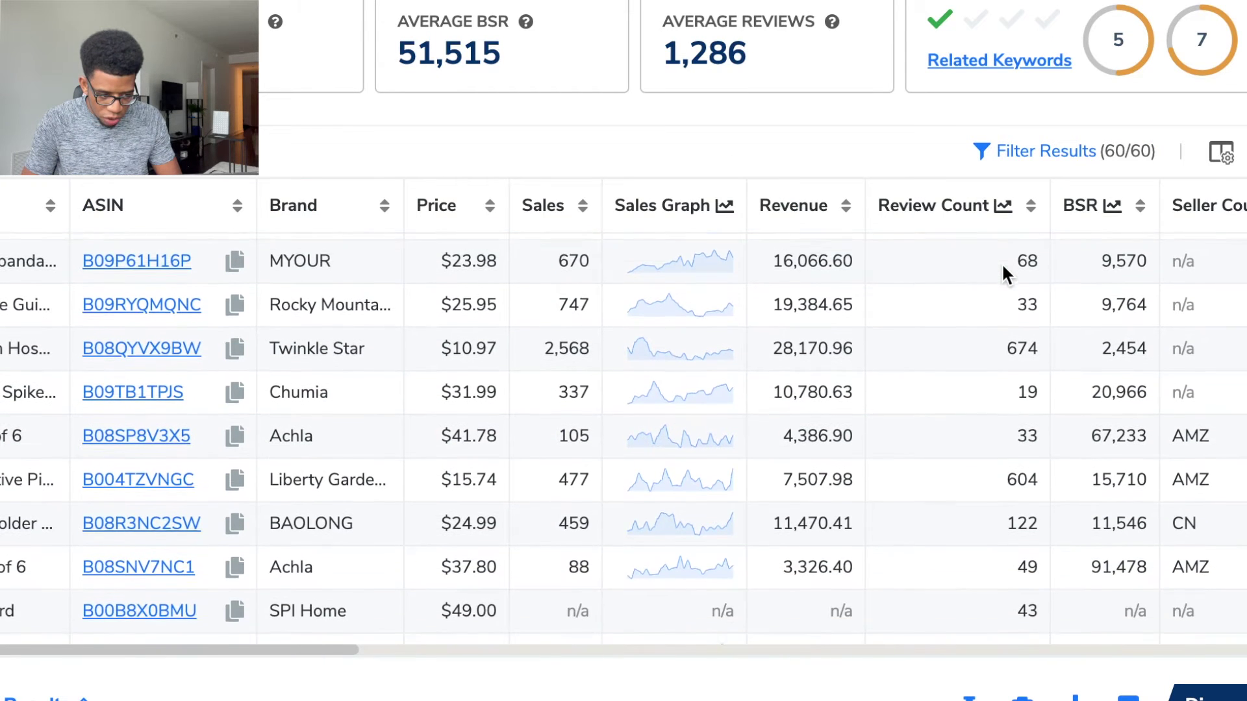
scroll(1001, 262, "down", 1)
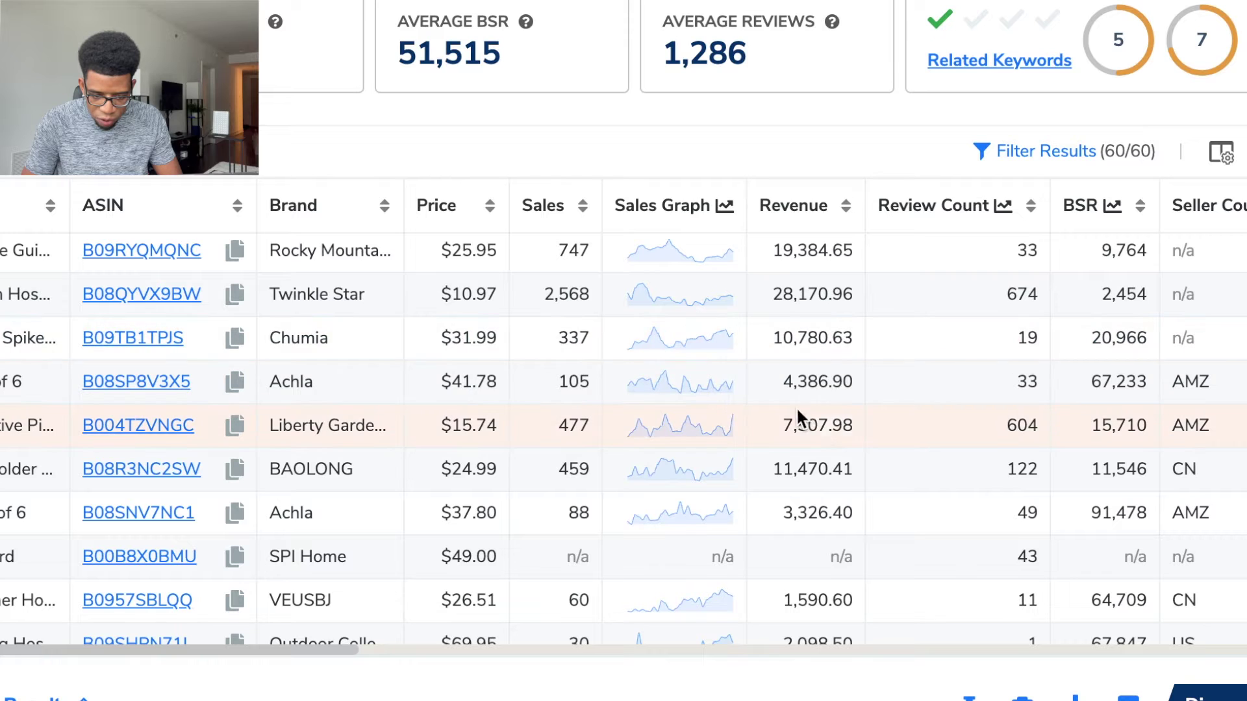
scroll(788, 492, "down", 5)
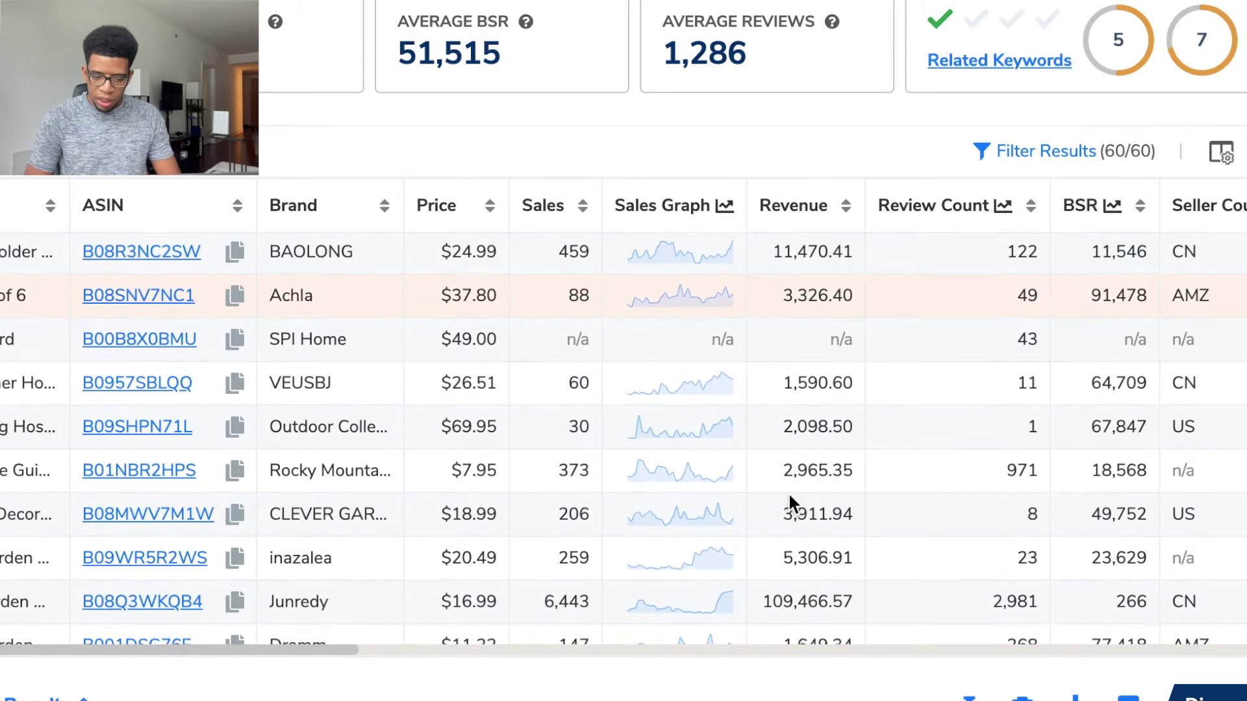
scroll(788, 504, "down", 1)
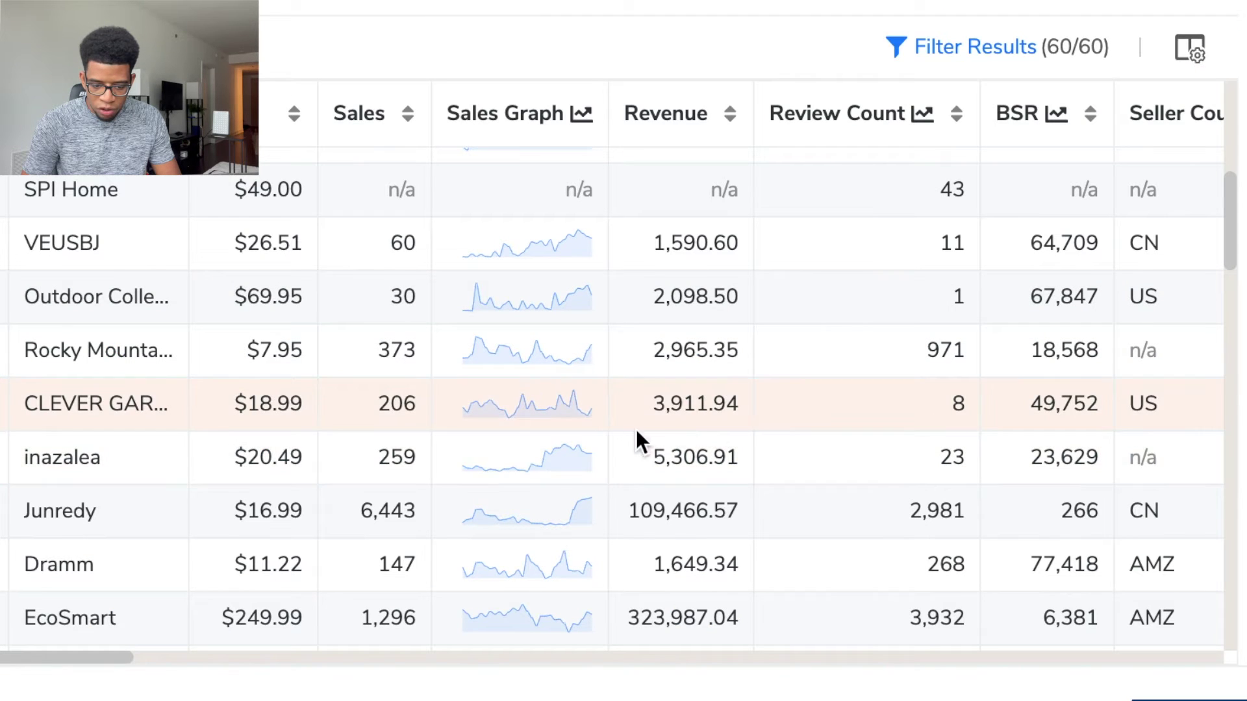
scroll(721, 474, "down", 5)
scroll(721, 474, "down", 2)
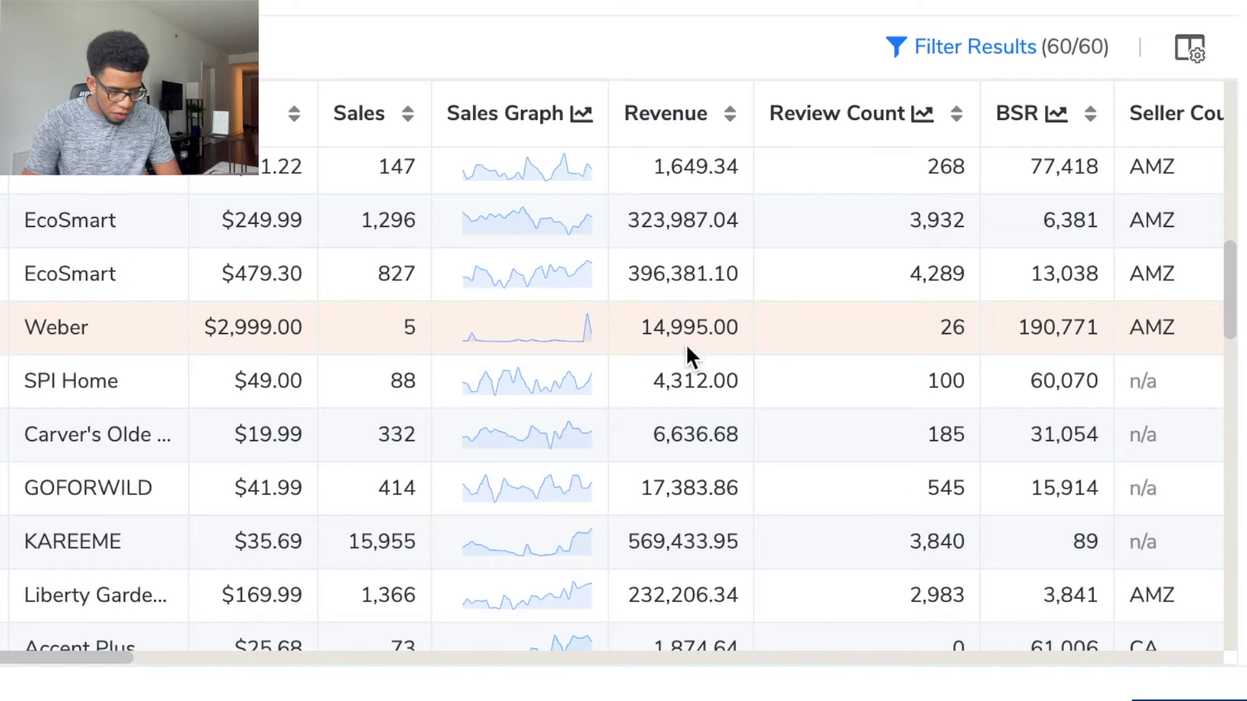
Remove the unrelated inazalea and Junredy hoses, both EcoSmart water heaters and the Weber grill from the Xray results.
scroll(747, 354, "up", 2)
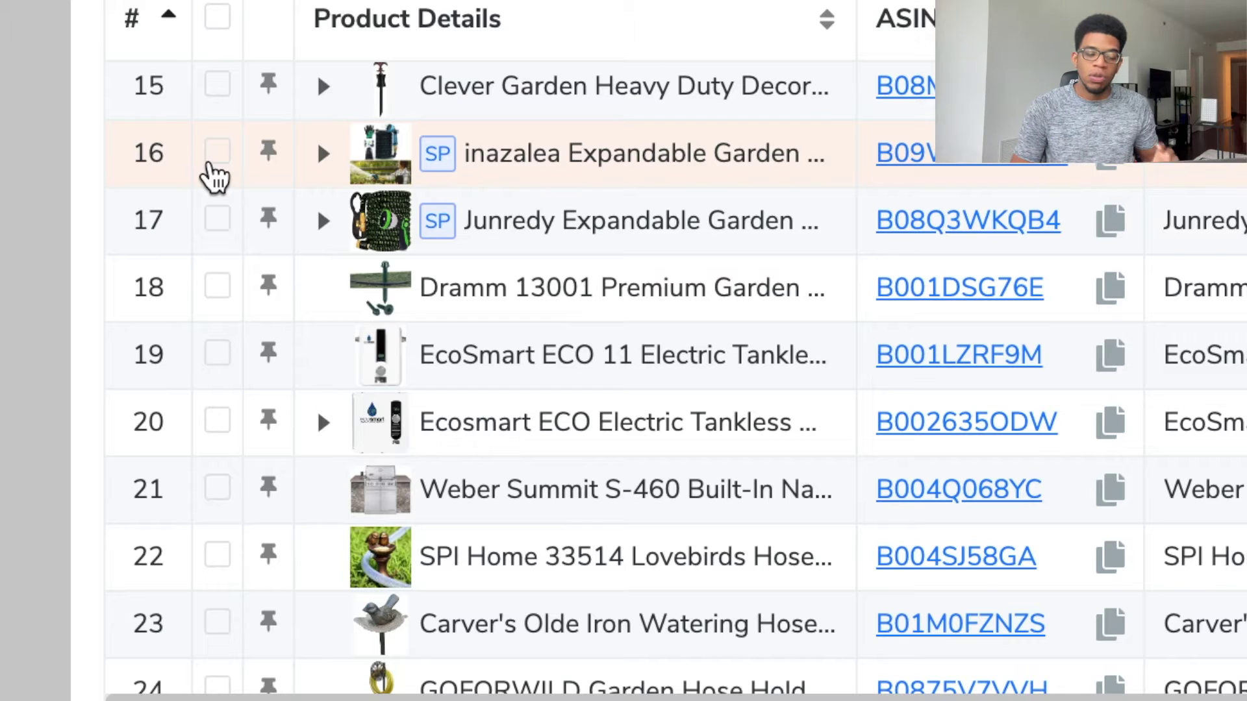
left_click(211, 159)
left_click(221, 221)
left_click(219, 488)
left_click(218, 429)
left_click(217, 356)
scroll(438, 266, "up", 5)
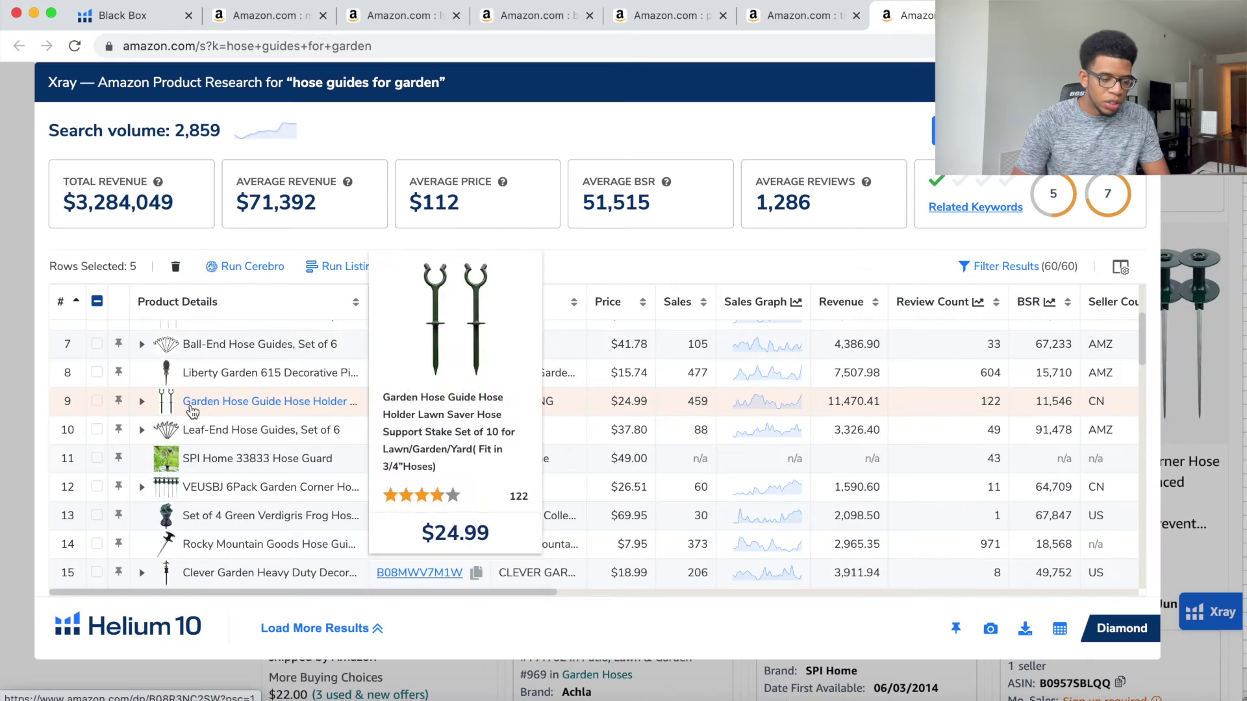
left_click(176, 268)
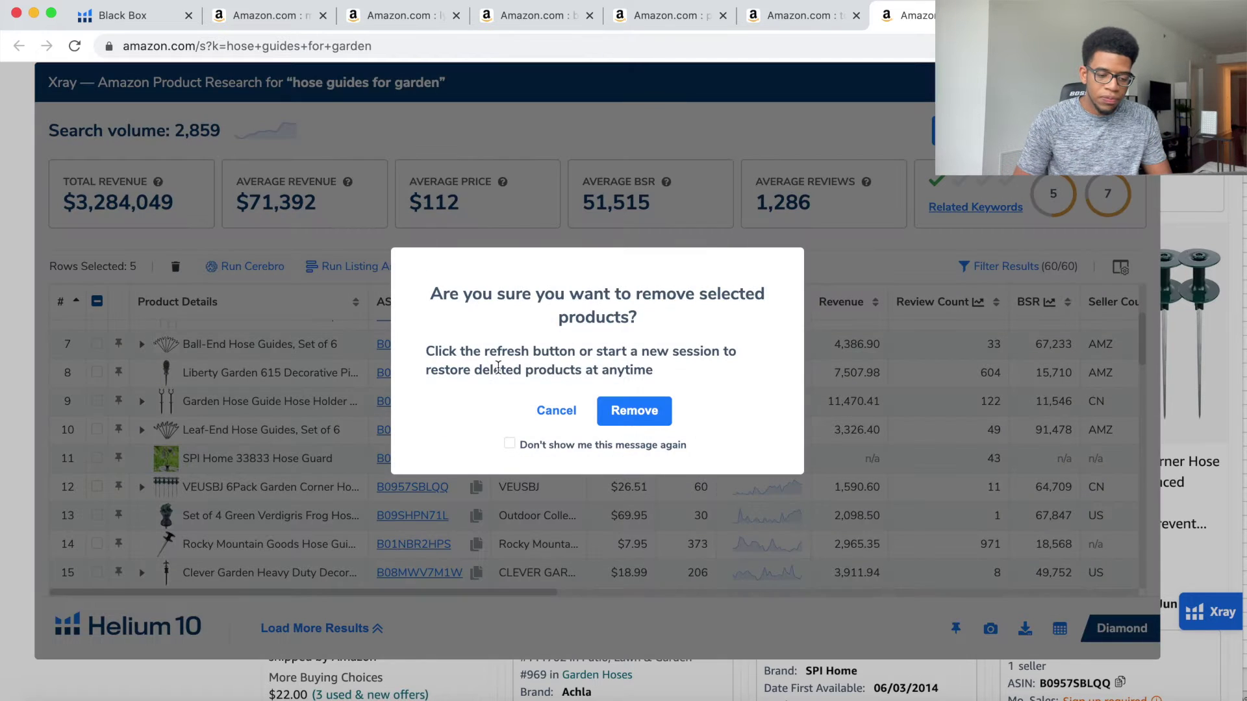
left_click(617, 418)
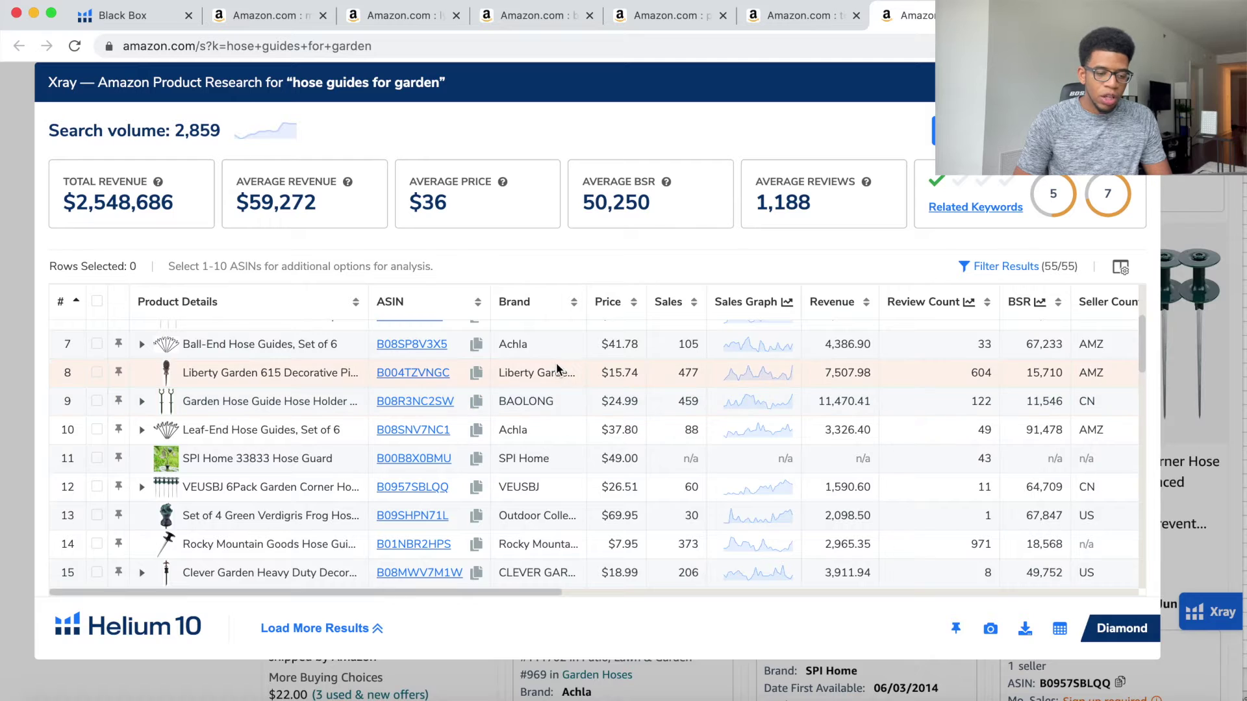
Check the recalculated total revenue and the search volume for "hose guides for garden" in the Xray summary.
scroll(554, 363, "up", 5)
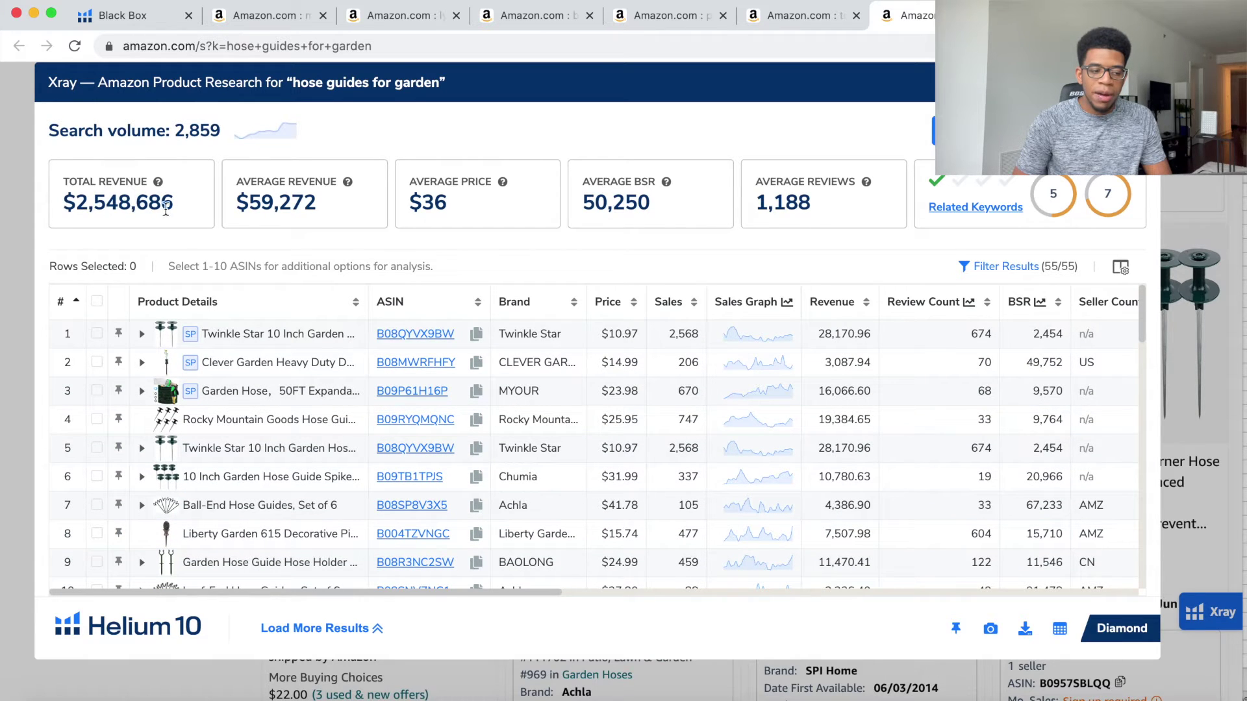
left_click_drag(175, 130, 228, 136)
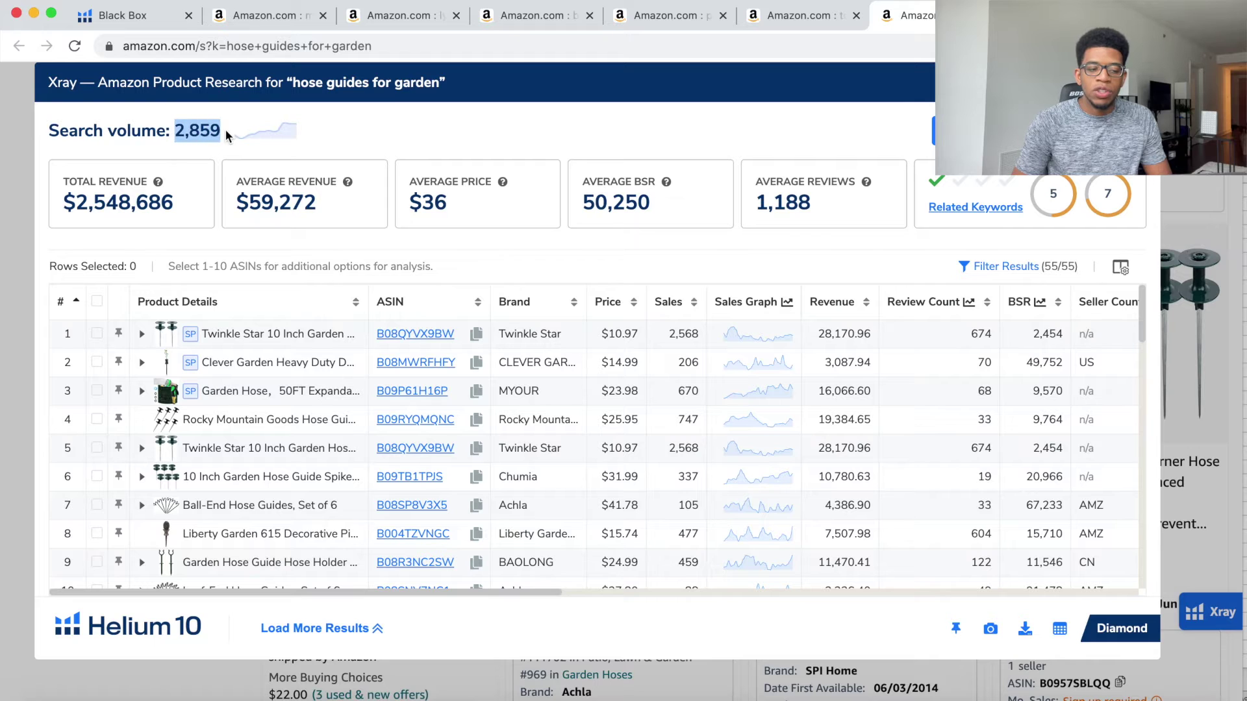
left_click(434, 244)
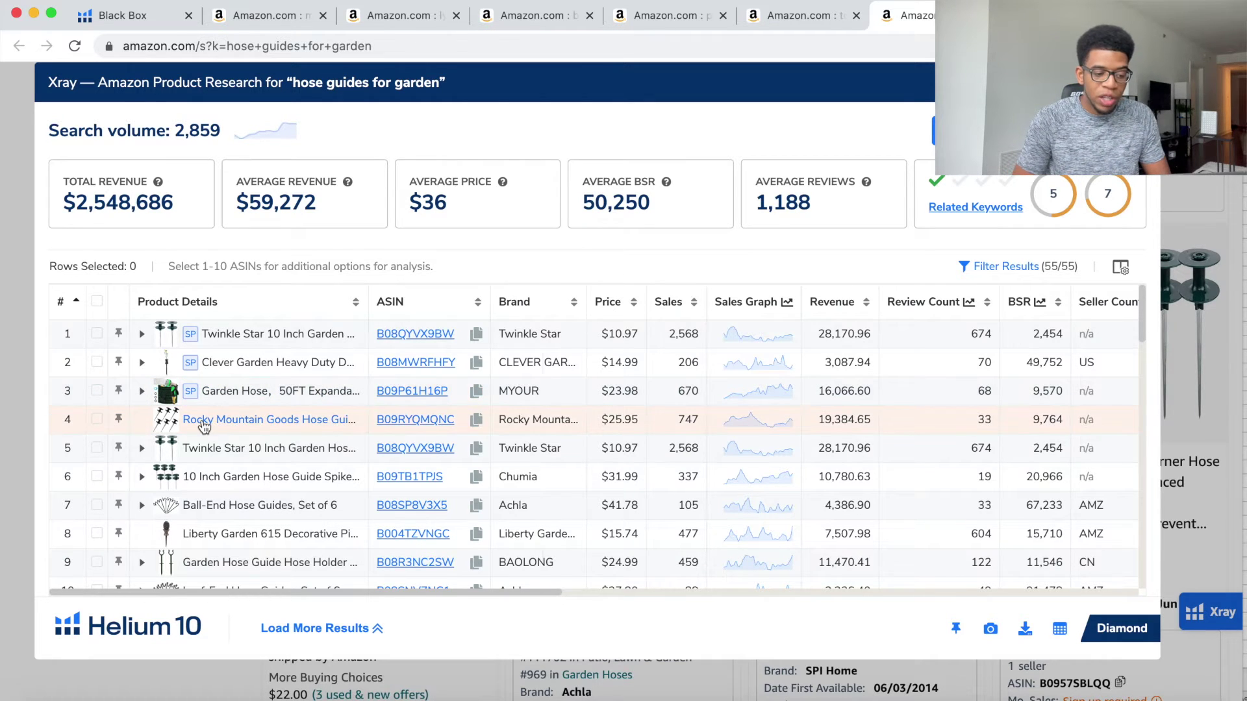
Preview the Rocky Mountain Goods and Liberty Garden hose guides and review the revenue of the remaining Xray rows.
mouse_move(203, 422)
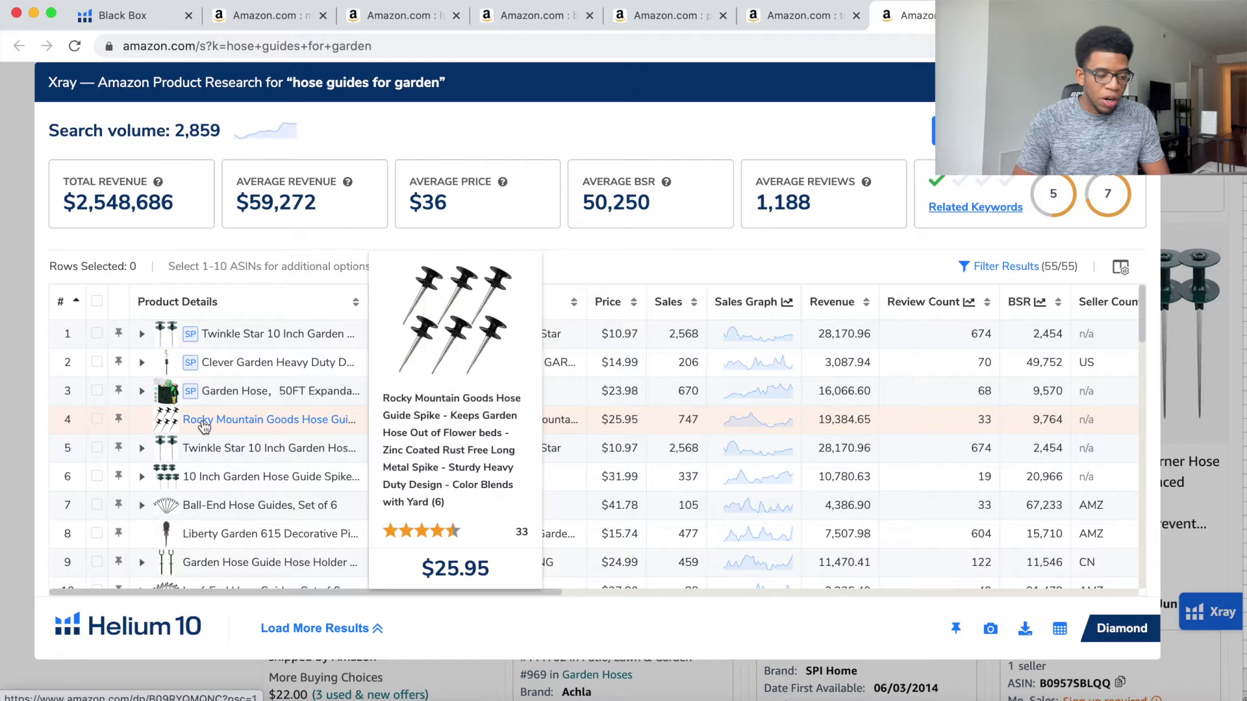
scroll(236, 482, "down", 2)
mouse_move(238, 488)
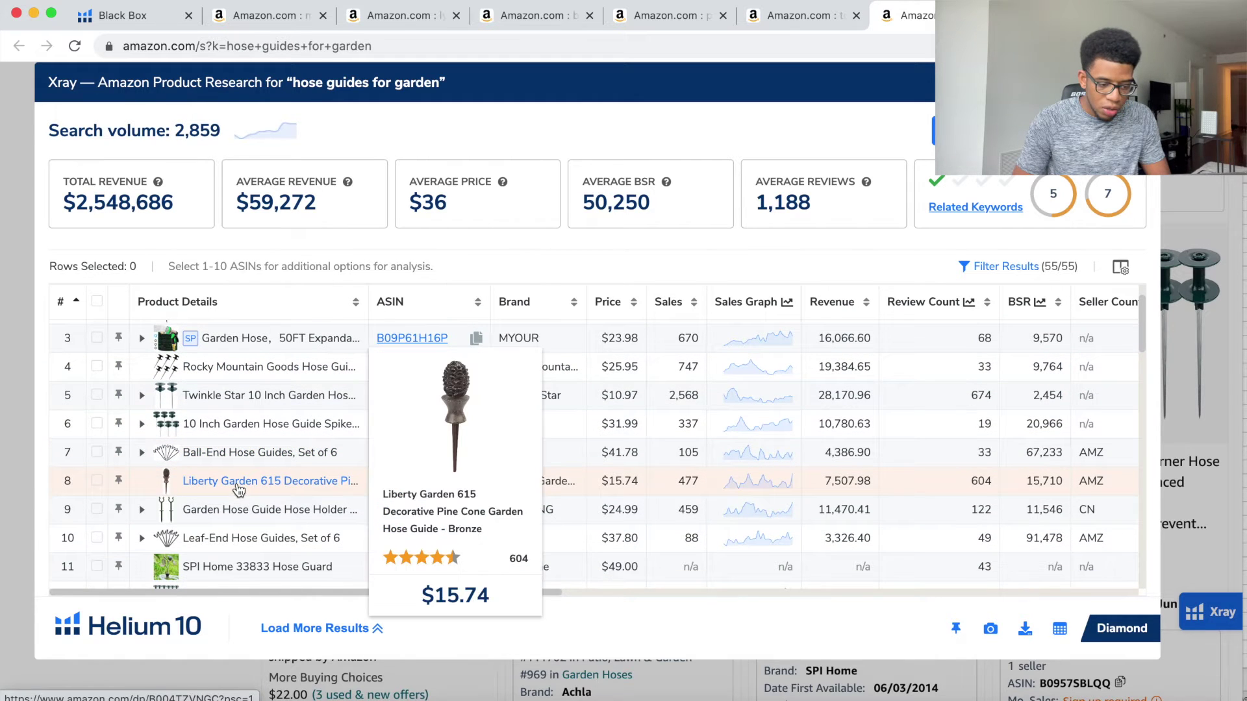
scroll(237, 488, "down", 5)
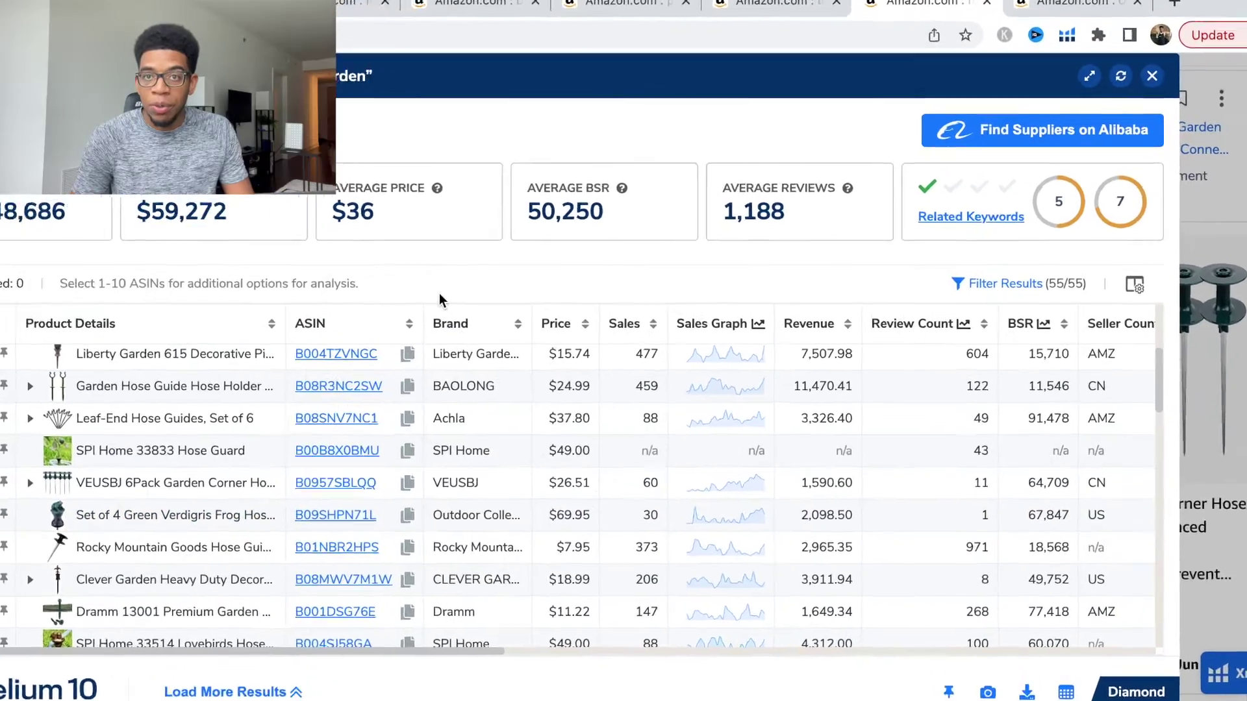
Find Alibaba suppliers for "hose guides for garden", compare their unit prices and minimum orders, and close the supplier list and Xray.
left_click(990, 130)
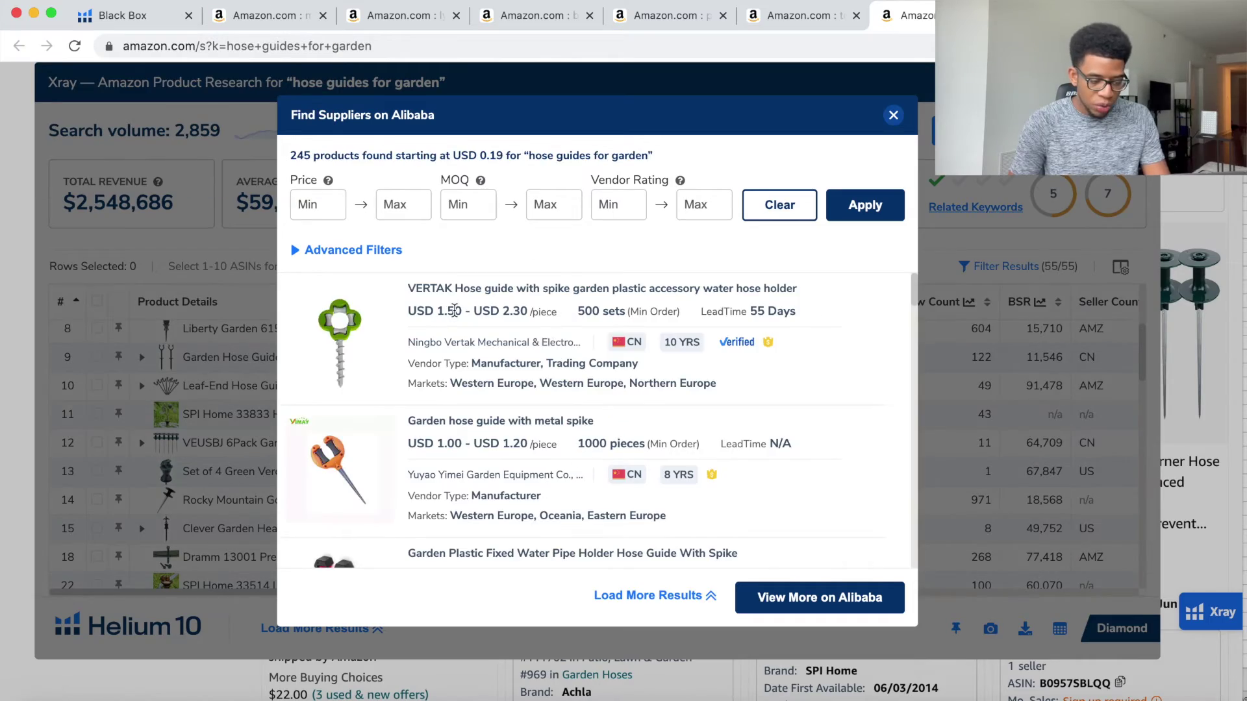
scroll(455, 310, "down", 1)
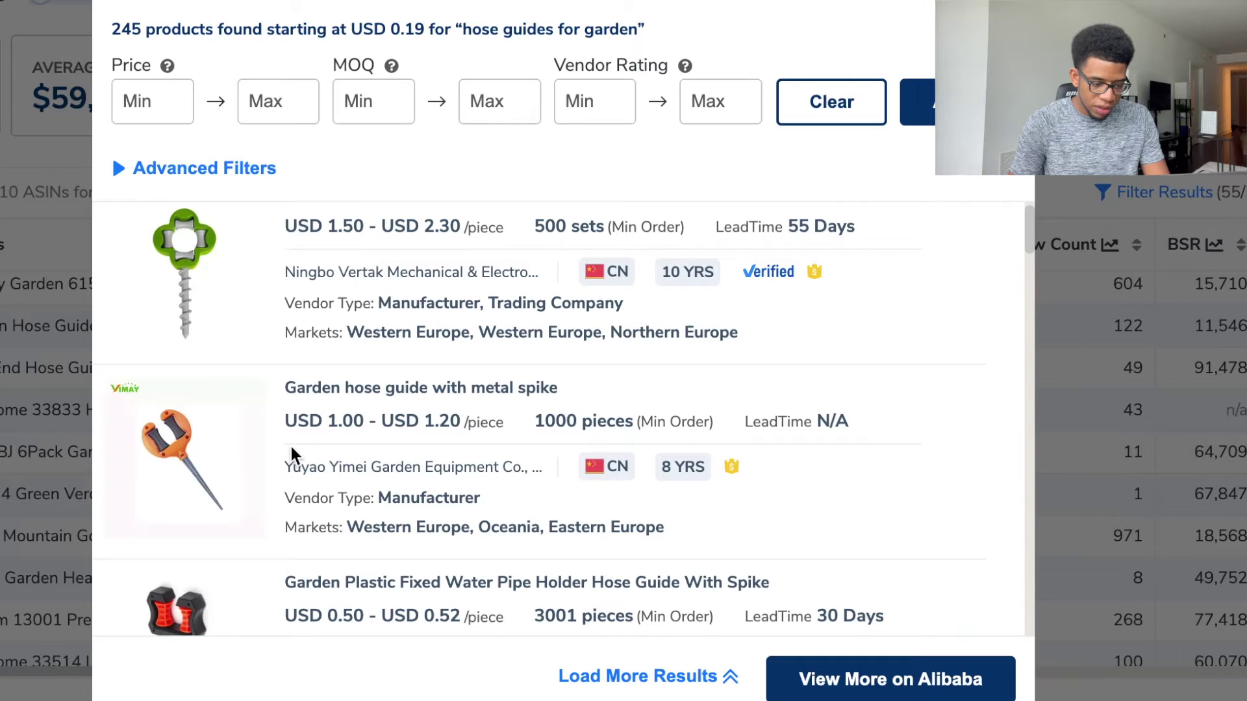
scroll(291, 453, "down", 1)
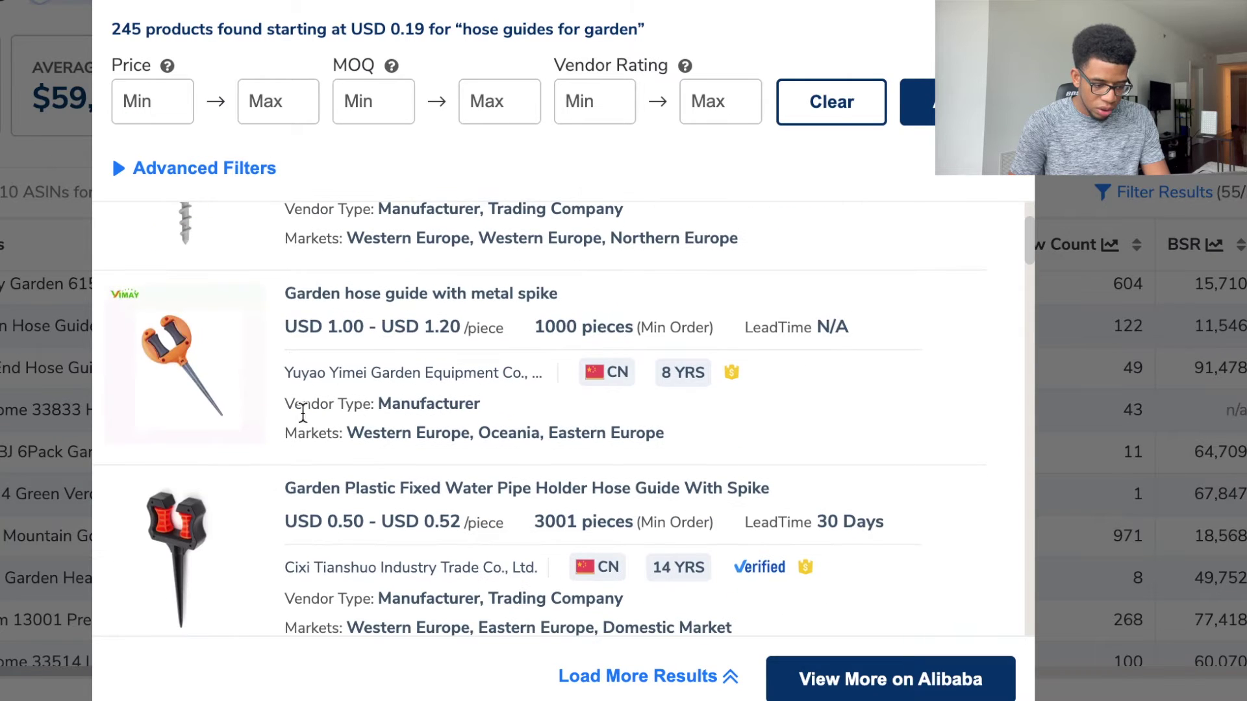
scroll(242, 449, "down", 10)
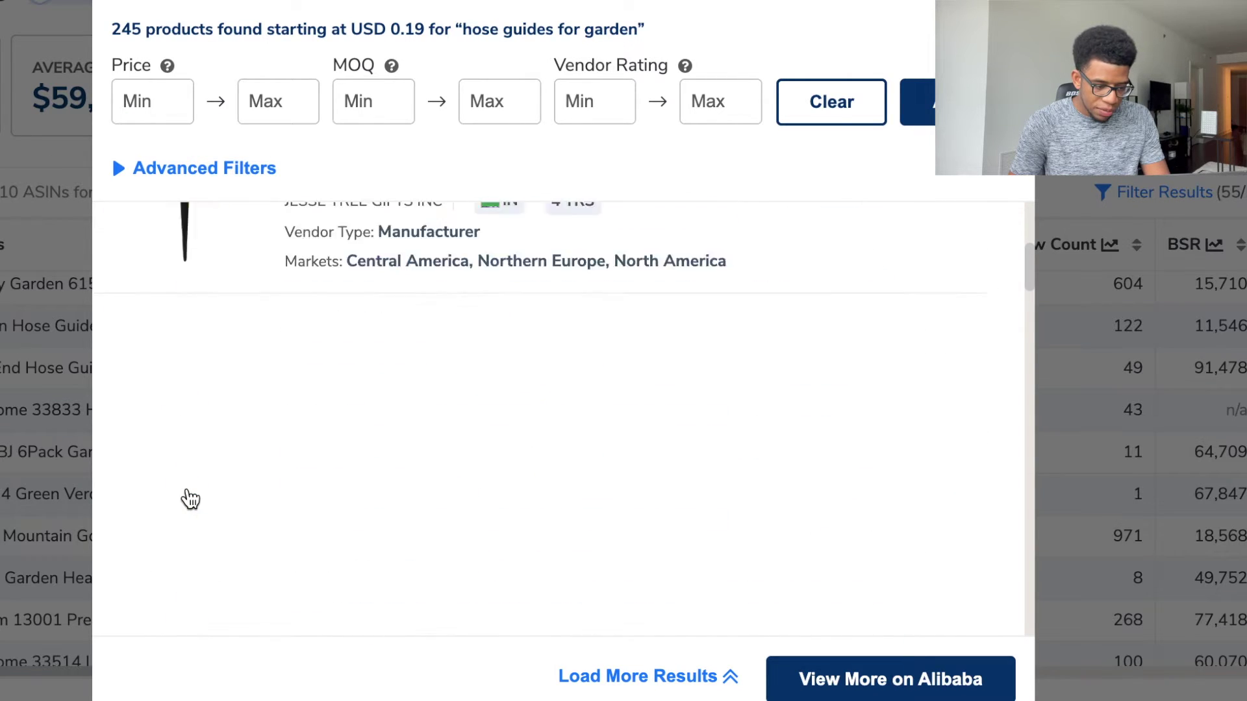
scroll(189, 498, "up", 2)
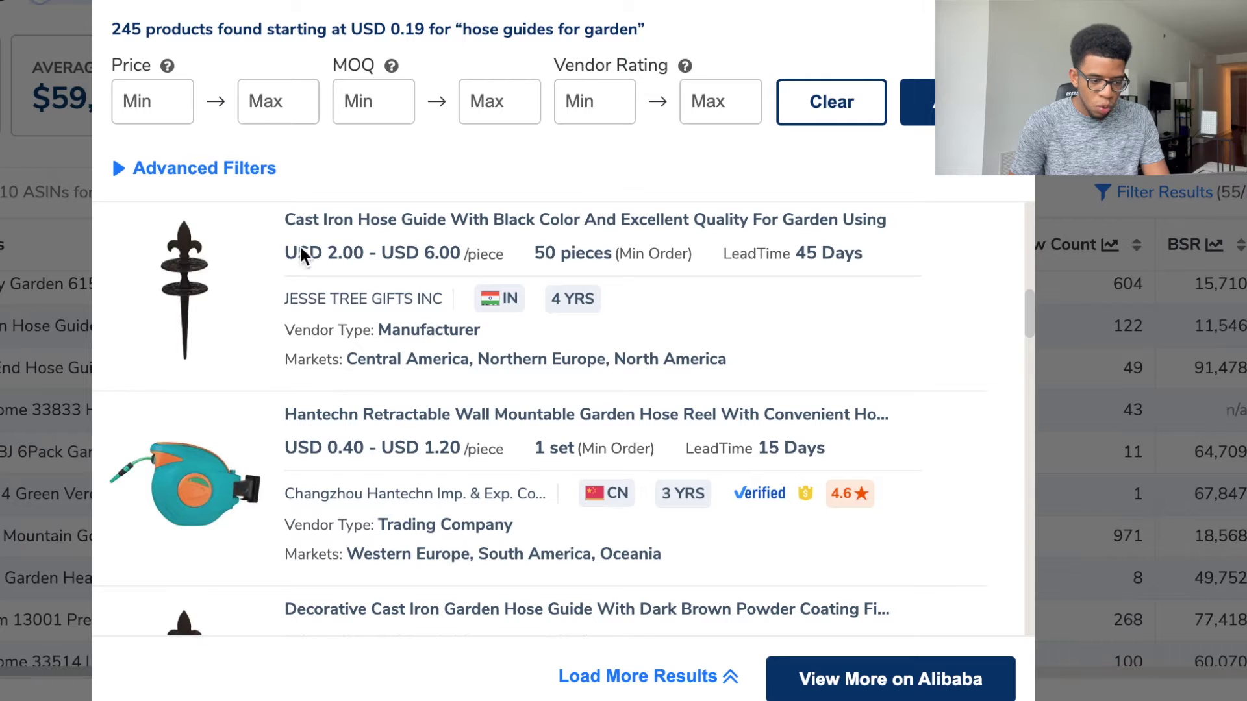
scroll(272, 279, "down", 6)
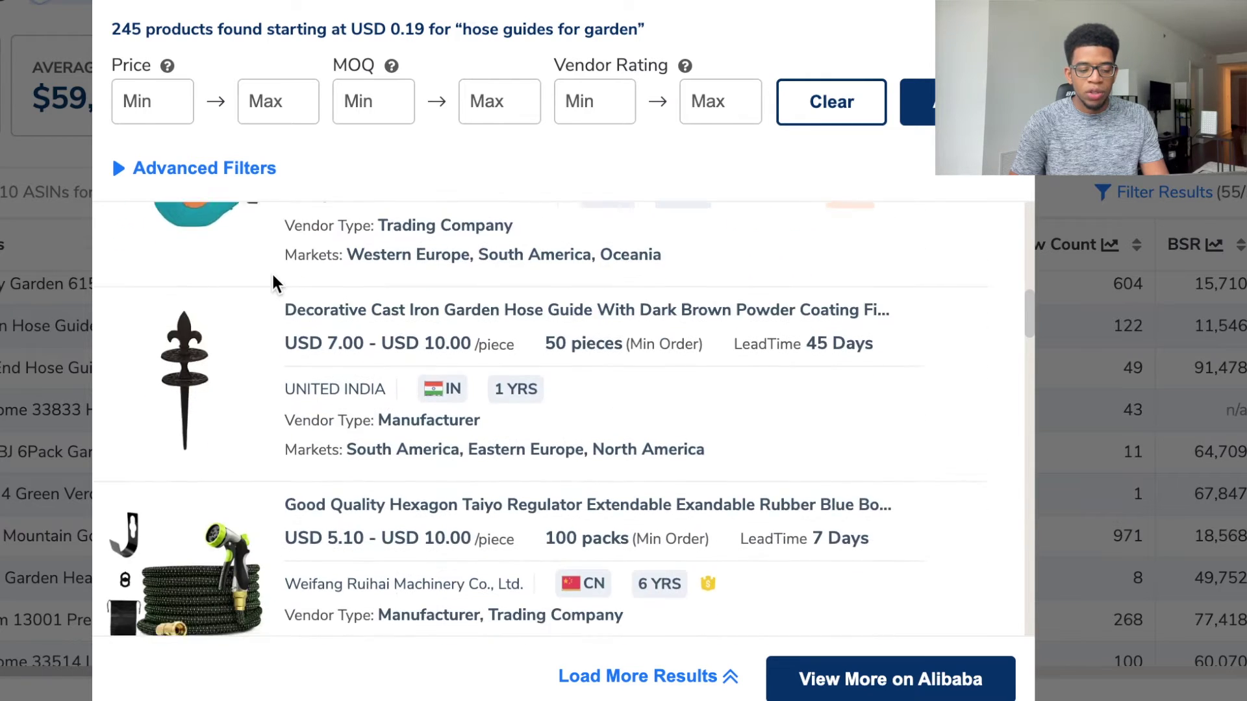
scroll(272, 277, "down", 7)
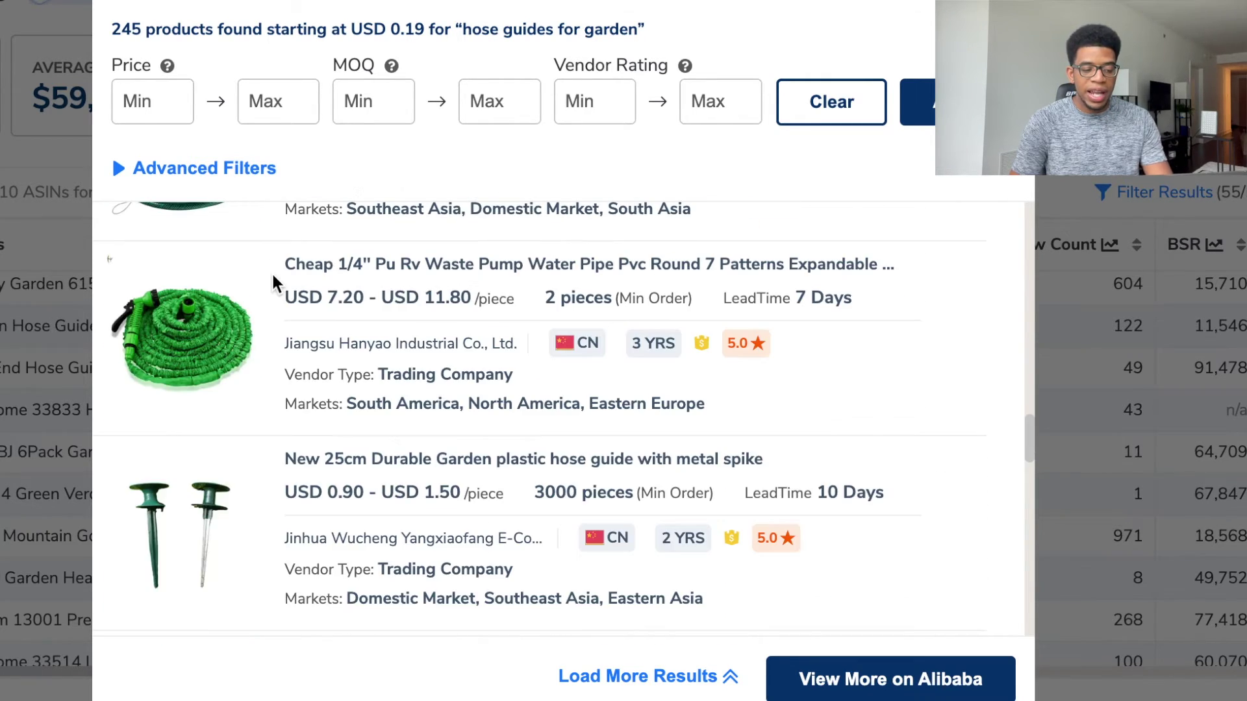
scroll(262, 598, "down", 3)
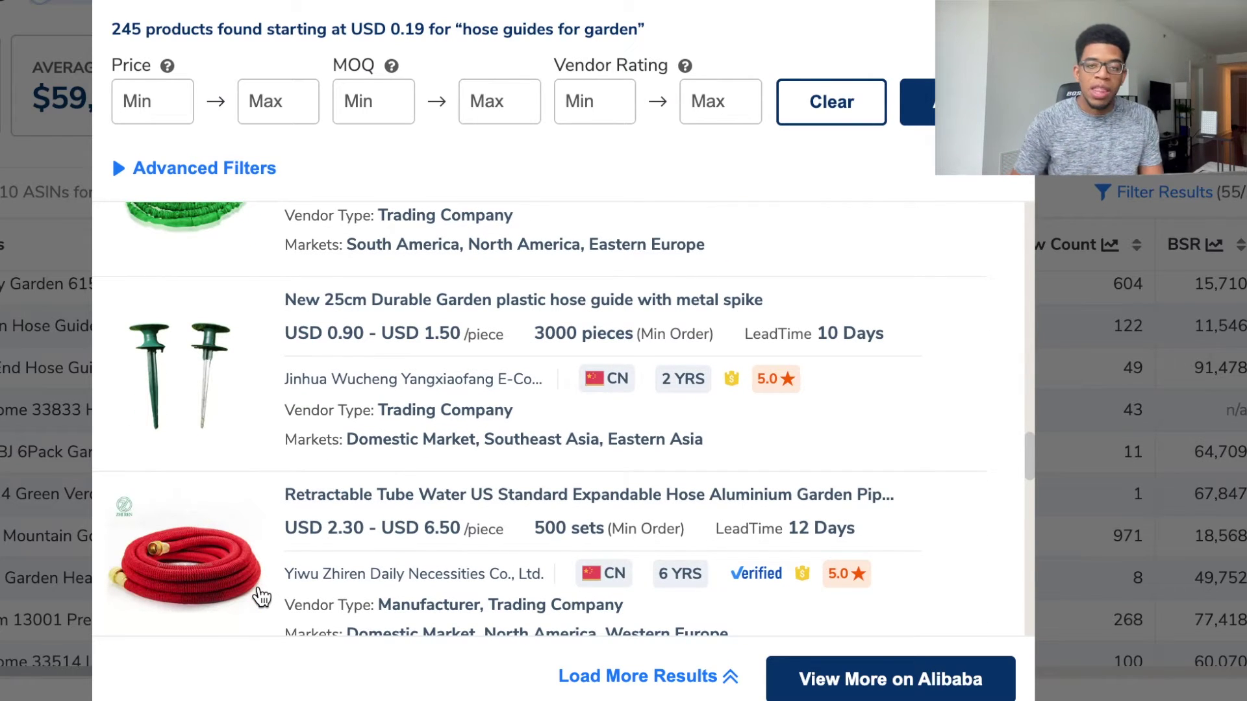
scroll(262, 598, "down", 12)
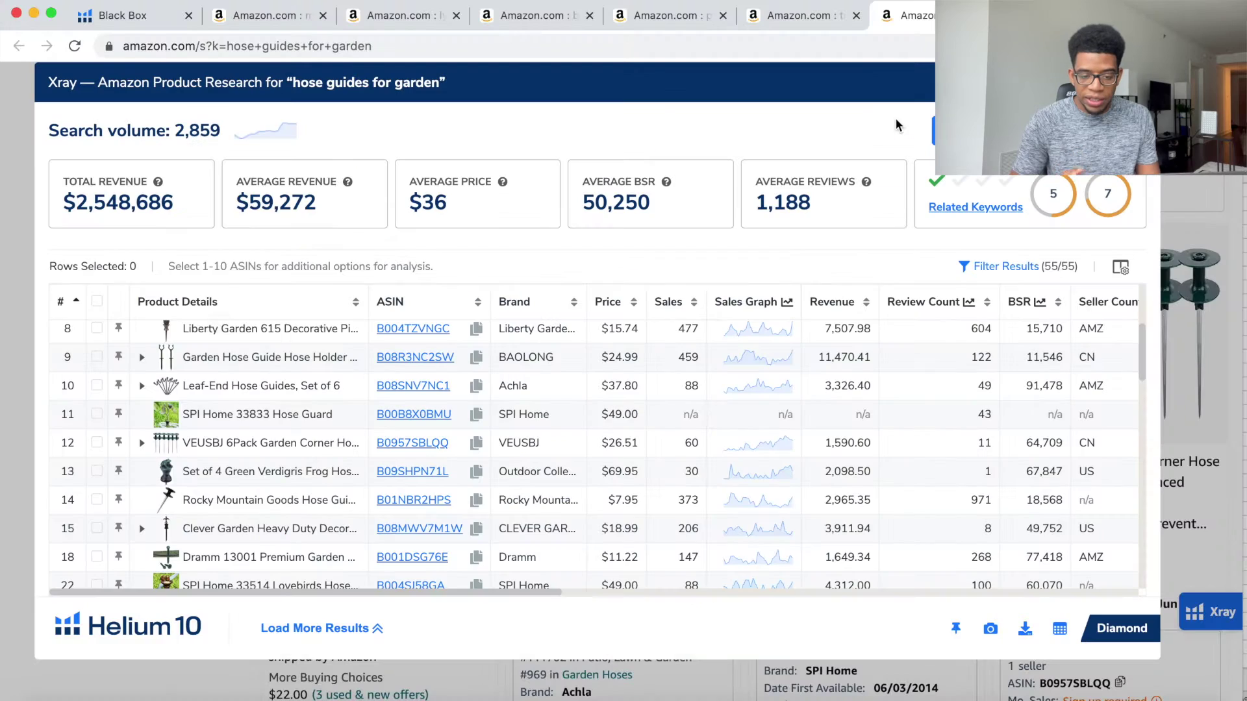
key("Escape")
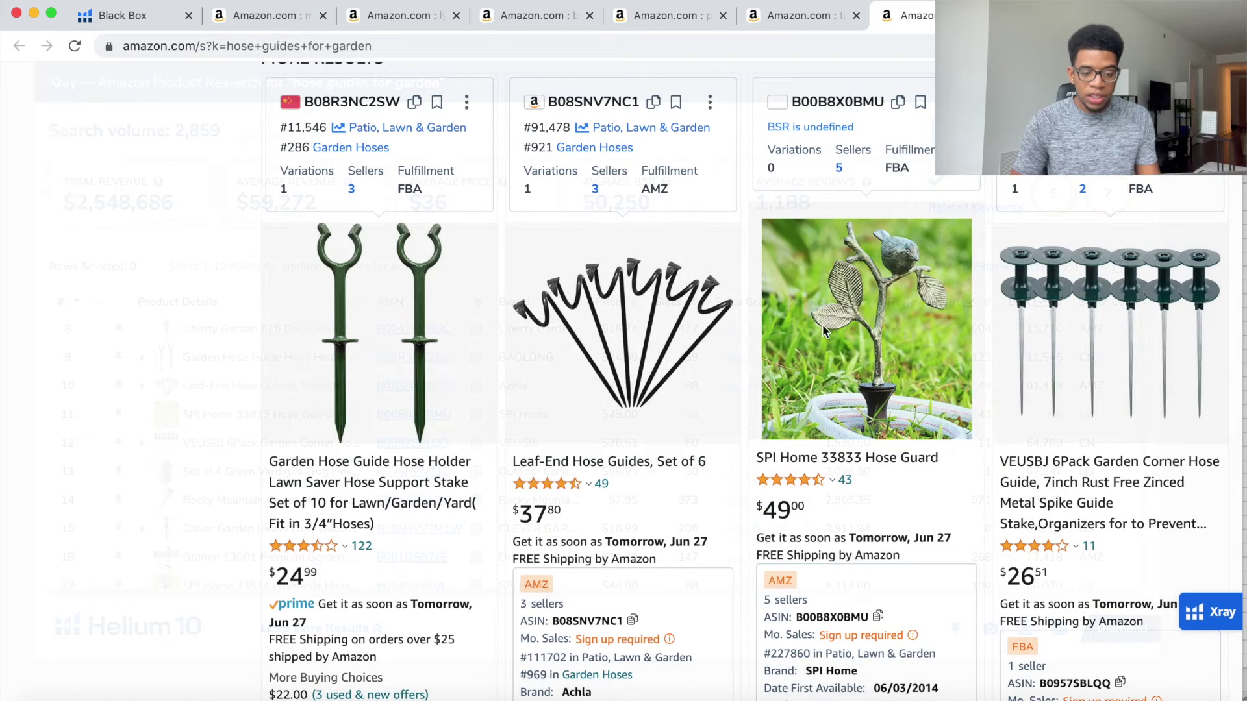
Open the SPI Home 33833 Hose Guard listing and bring up the Helium 10 Profitability Calculator for it.
left_click(849, 389)
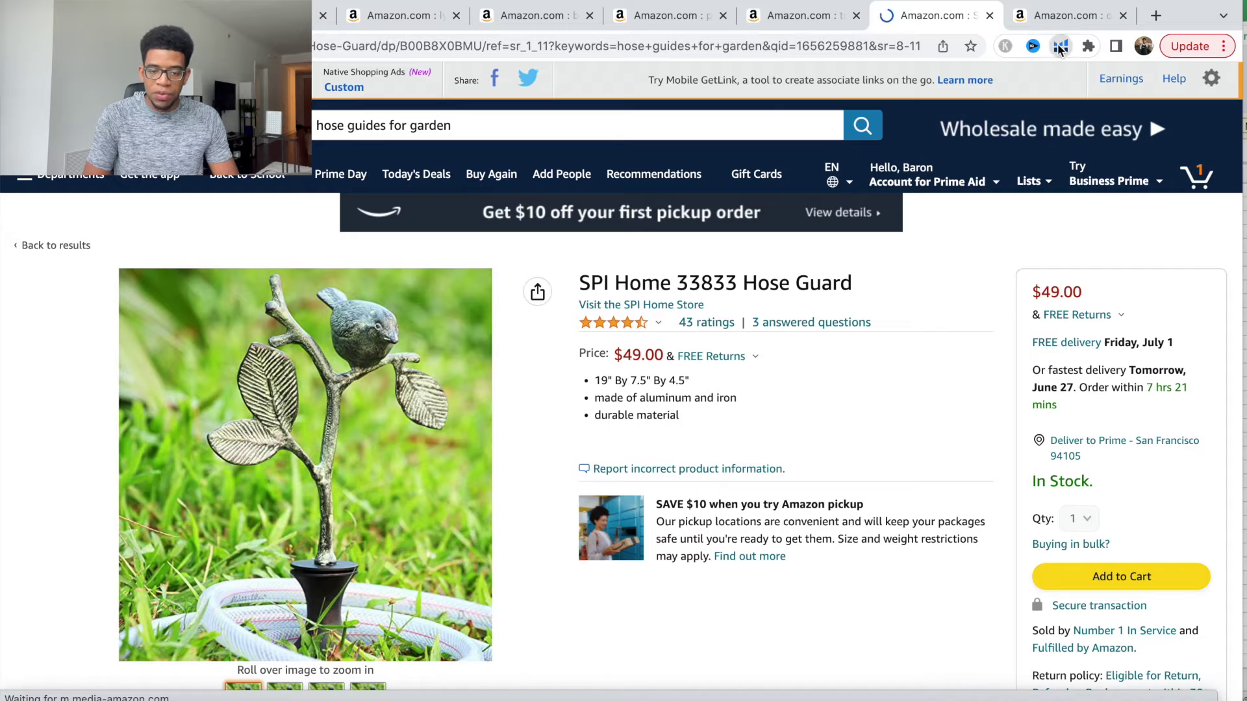
left_click(1059, 47)
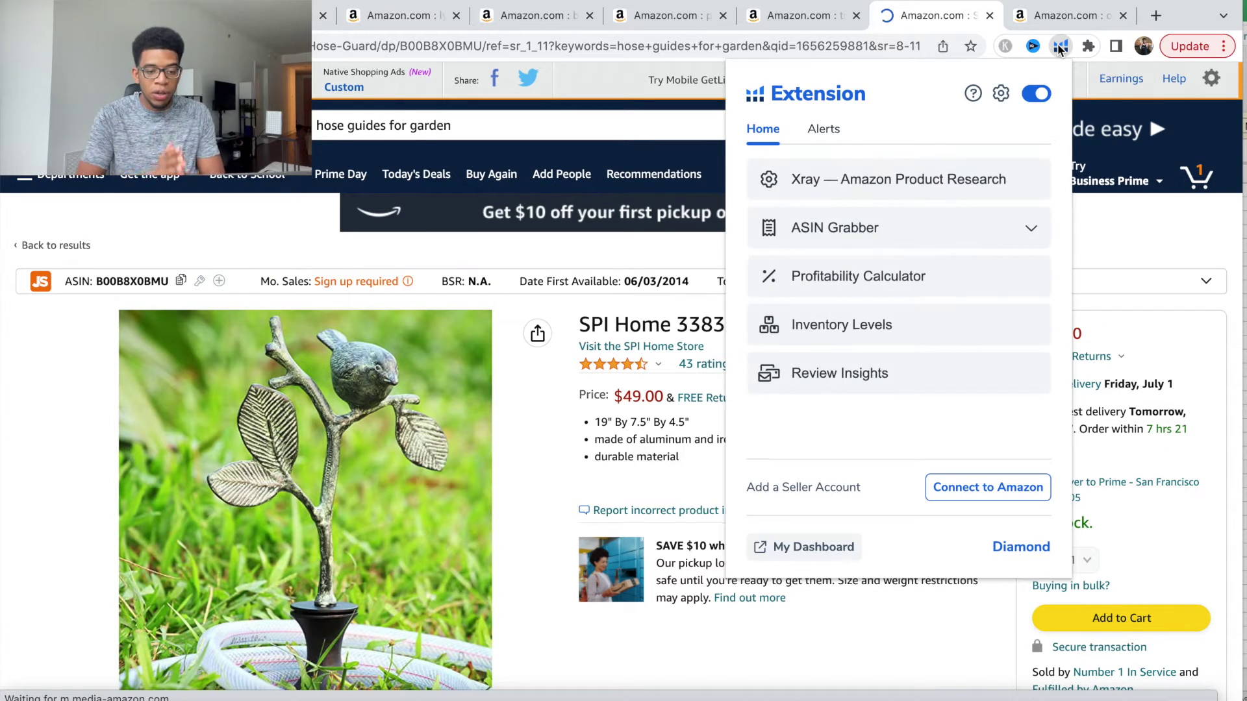
left_click(914, 271)
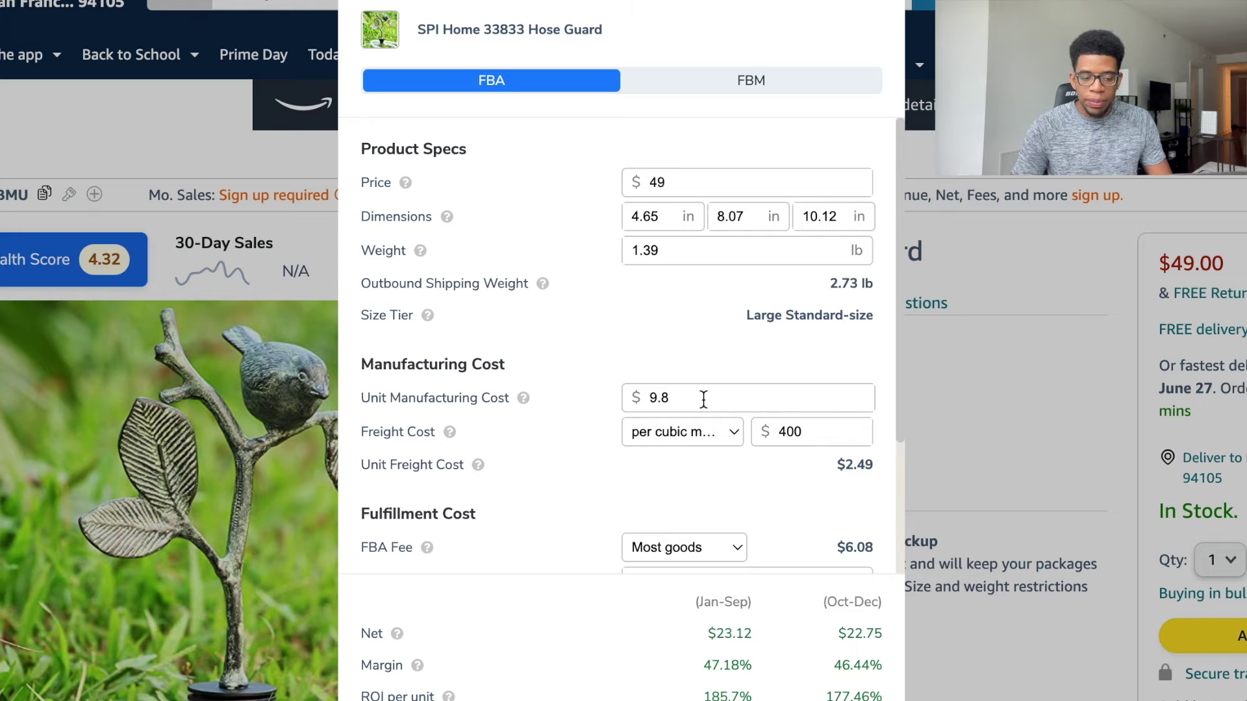
Set the hose guard's unit manufacturing cost to $13 in the Profitability Calculator.
scroll(703, 399, "down", 2)
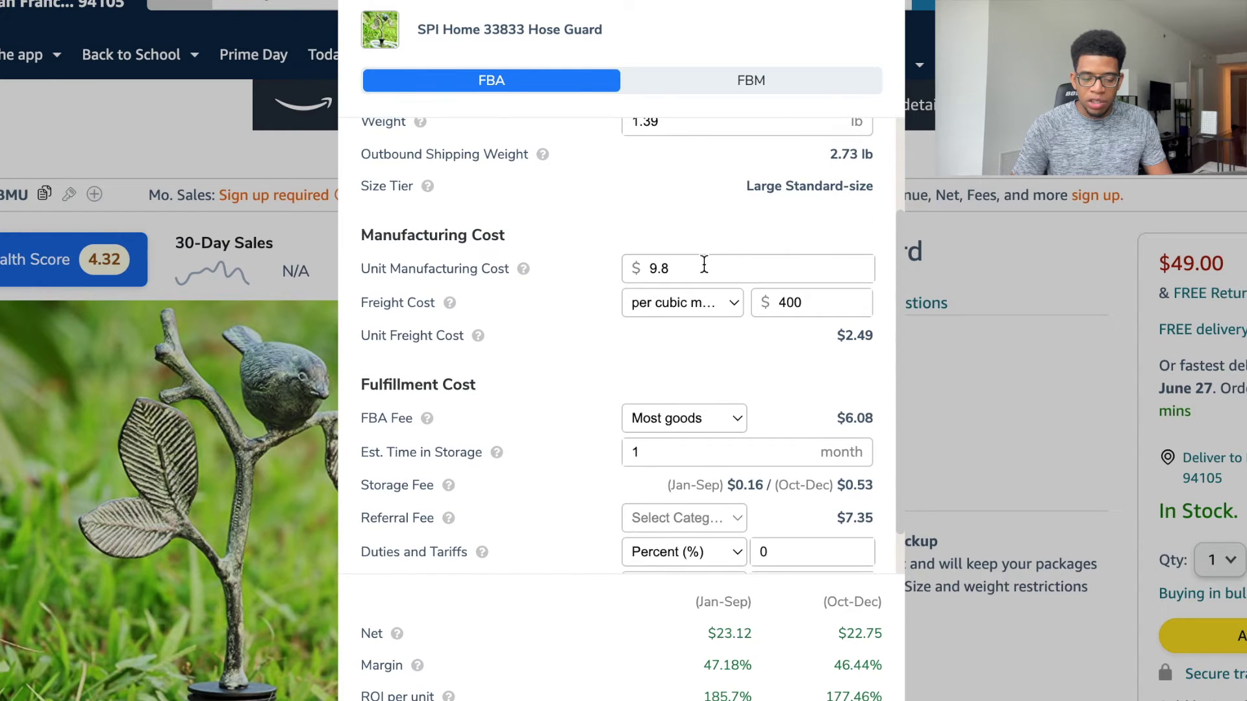
scroll(704, 265, "down", 1)
left_click(674, 211)
key("ctrl+a")
key("BackSpace")
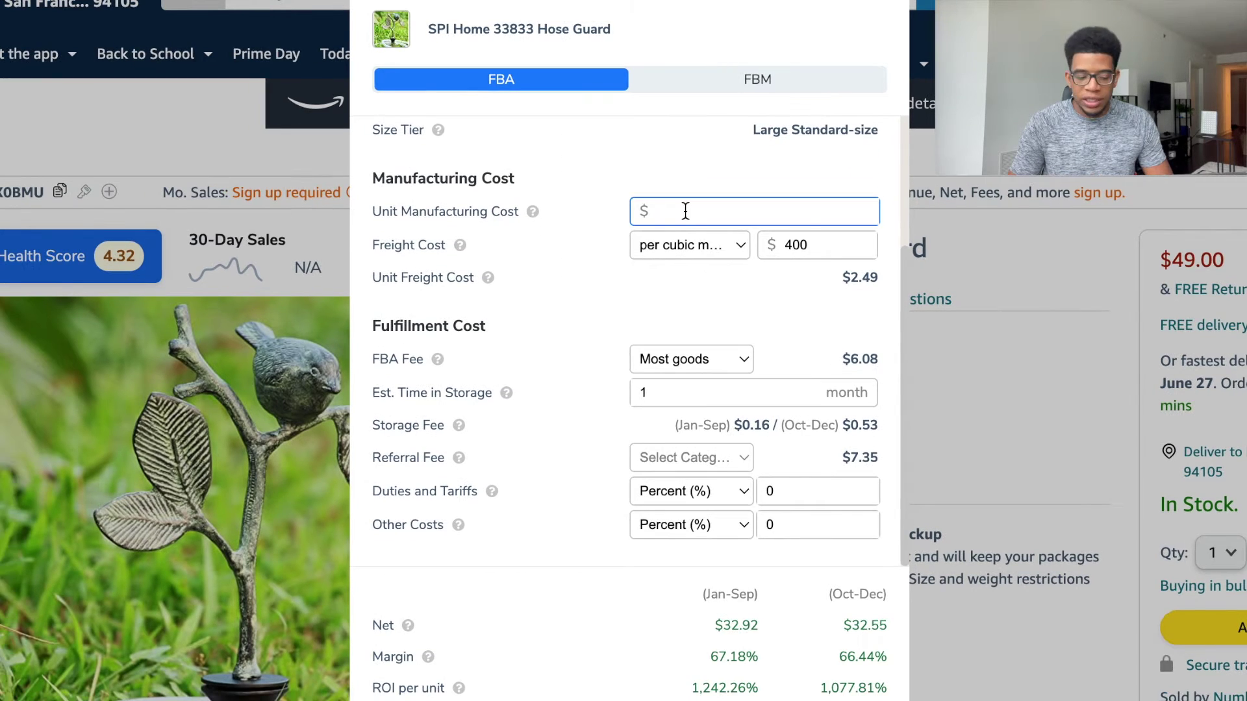
type("13")
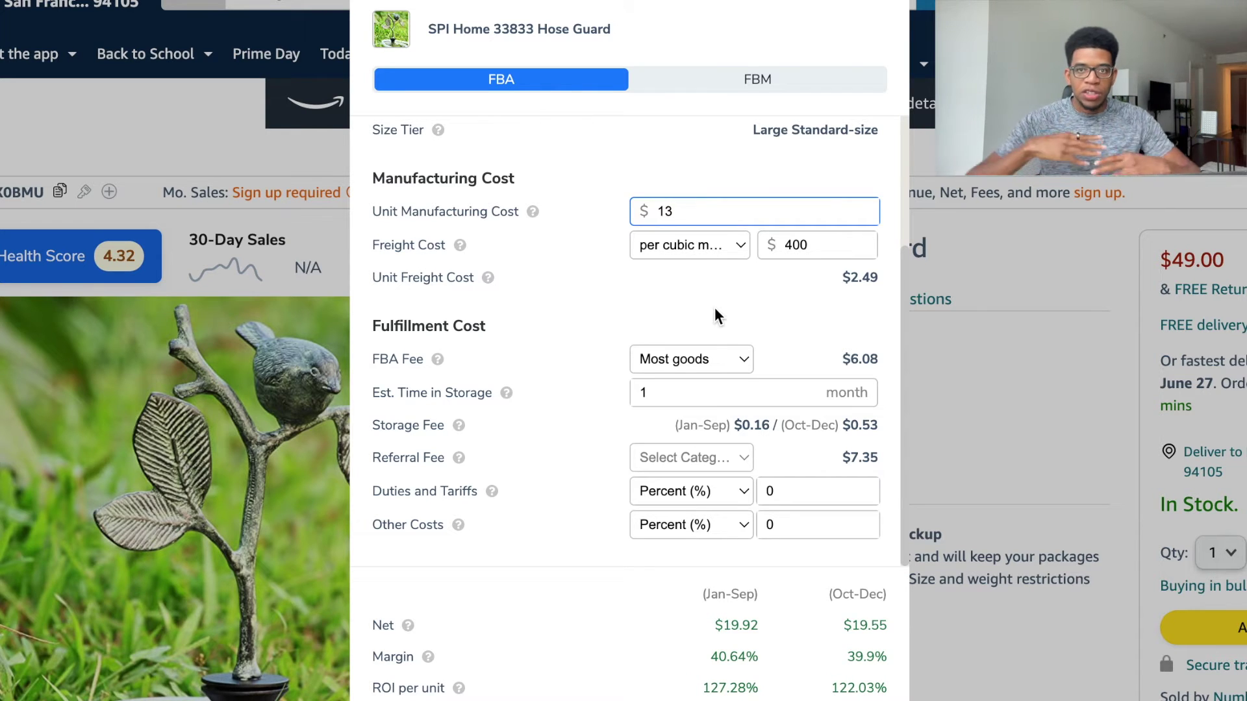
scroll(715, 310, "down", 1)
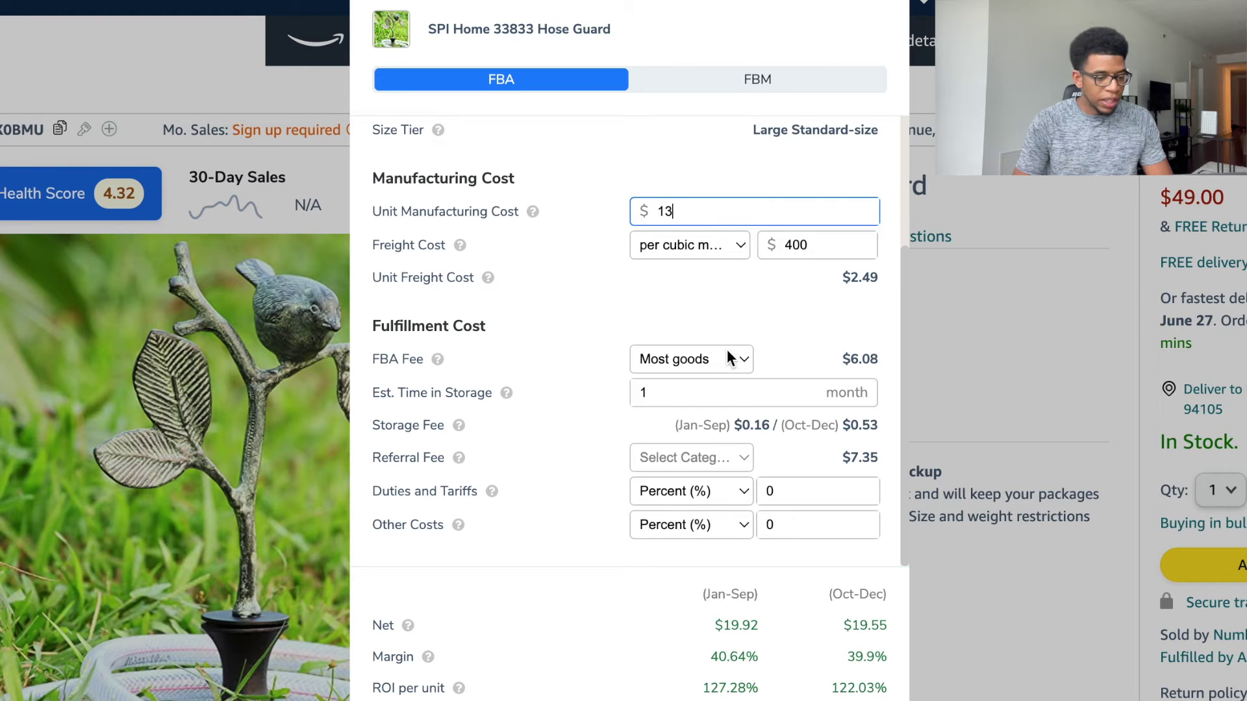
Set the unit manufacturing cost to $16, check the January–September net profit and margin, and close the calculator.
key("BackSpace")
key("BackSpace")
type("16")
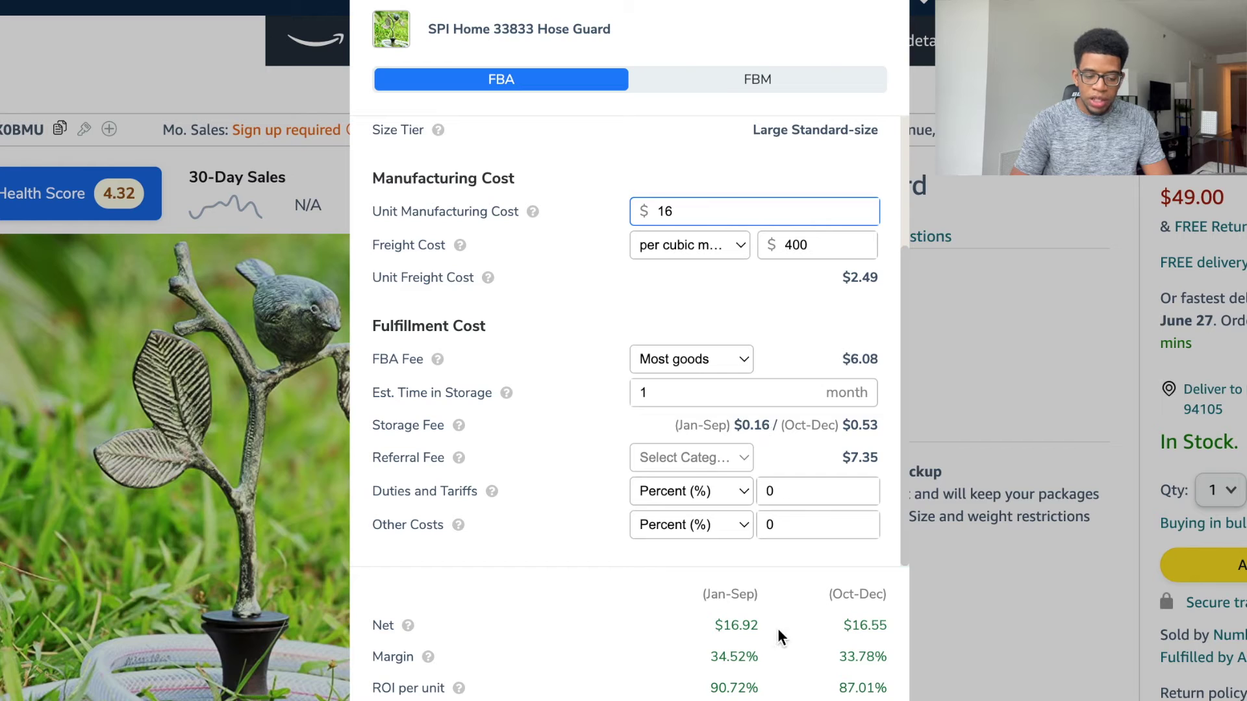
left_click_drag(757, 628, 722, 629)
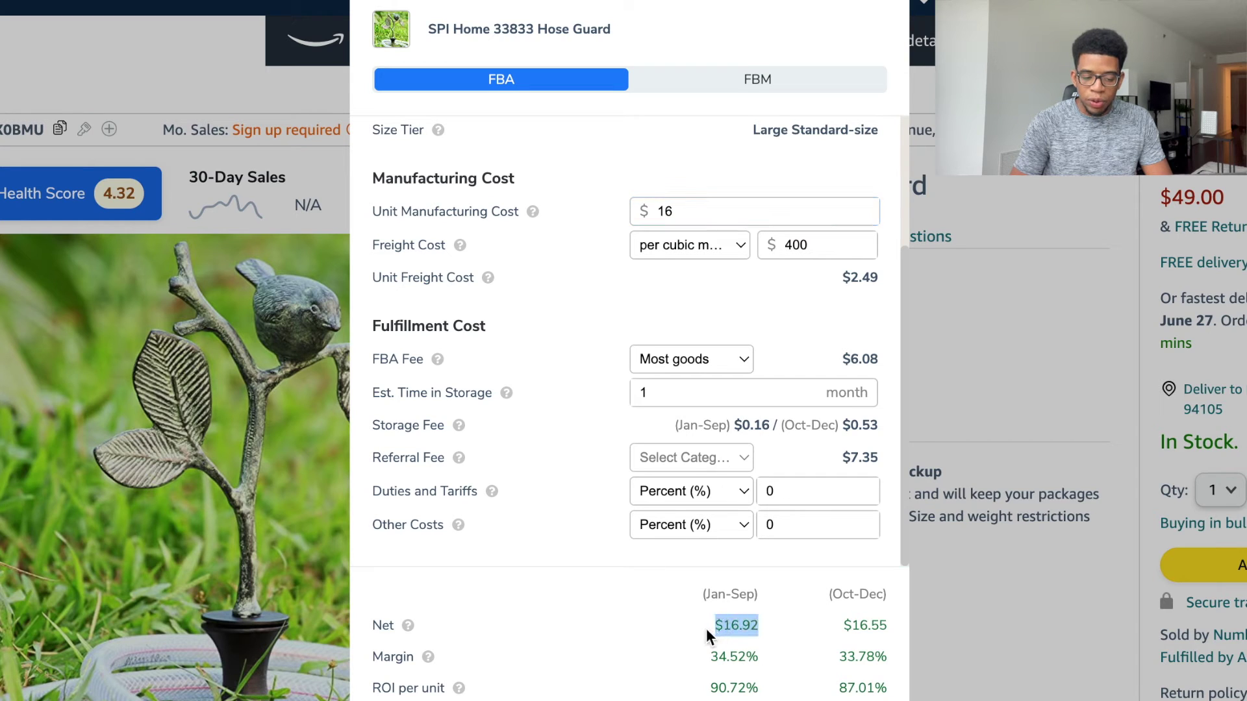
left_click_drag(708, 661, 759, 657)
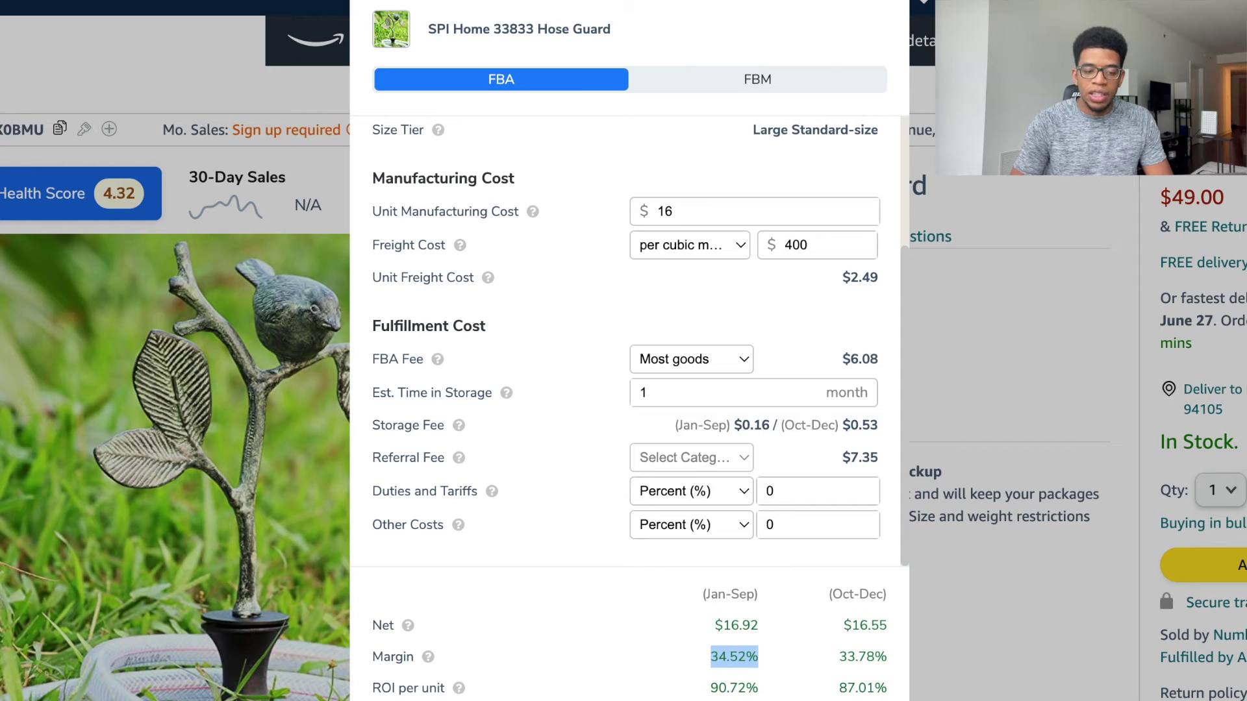
left_click(881, 0)
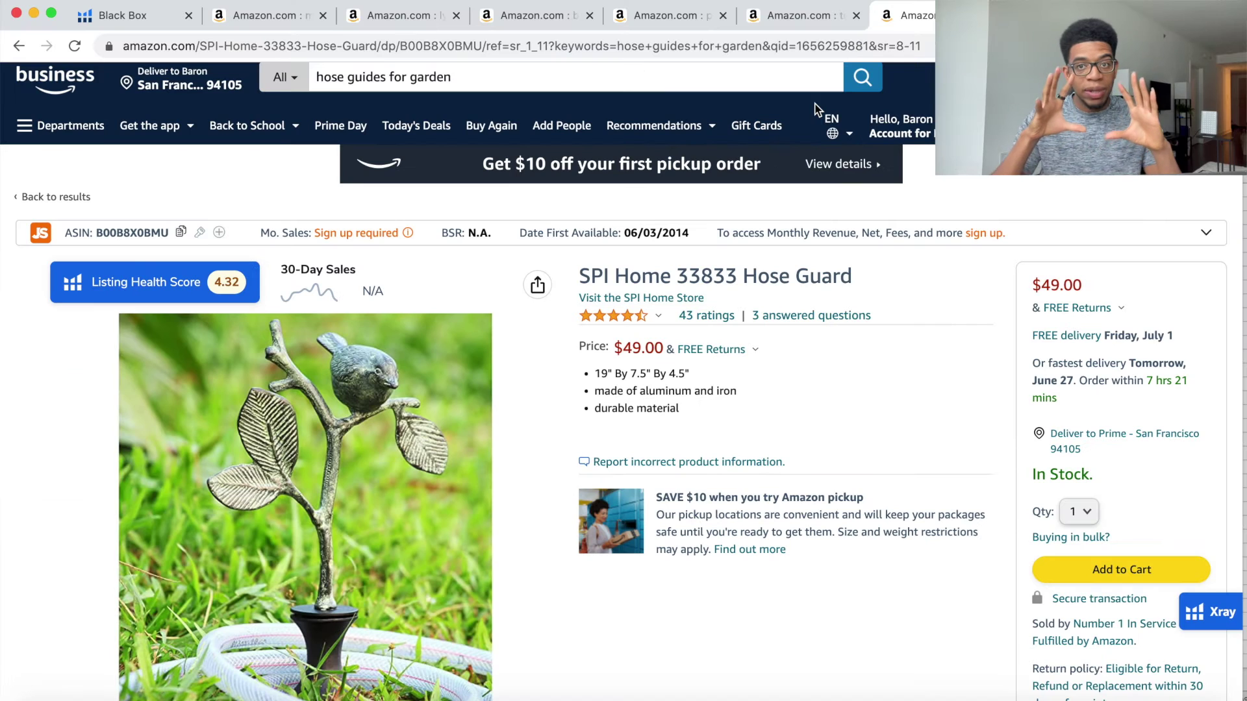
Return to the search results and copy the keyword "hose guides for garden" into cell A2 of the Excel tracking sheet.
key("super+bracketleft")
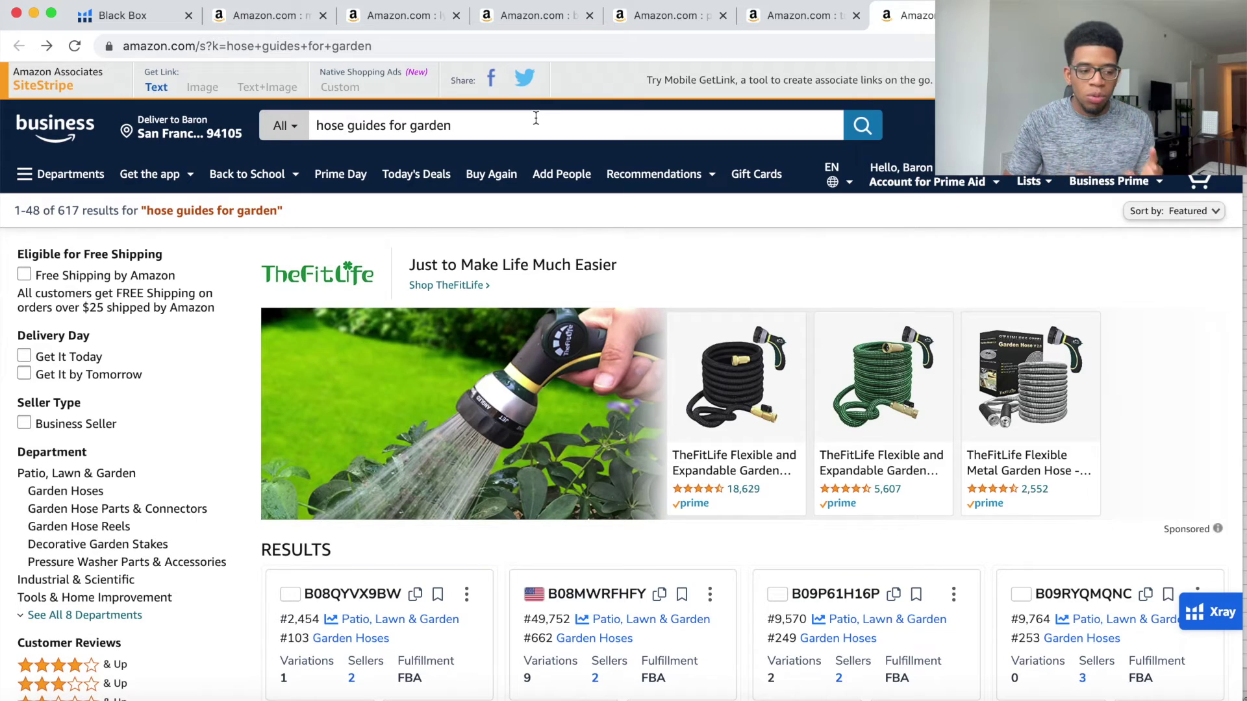
left_click(535, 117)
key("super+a")
key("super+c")
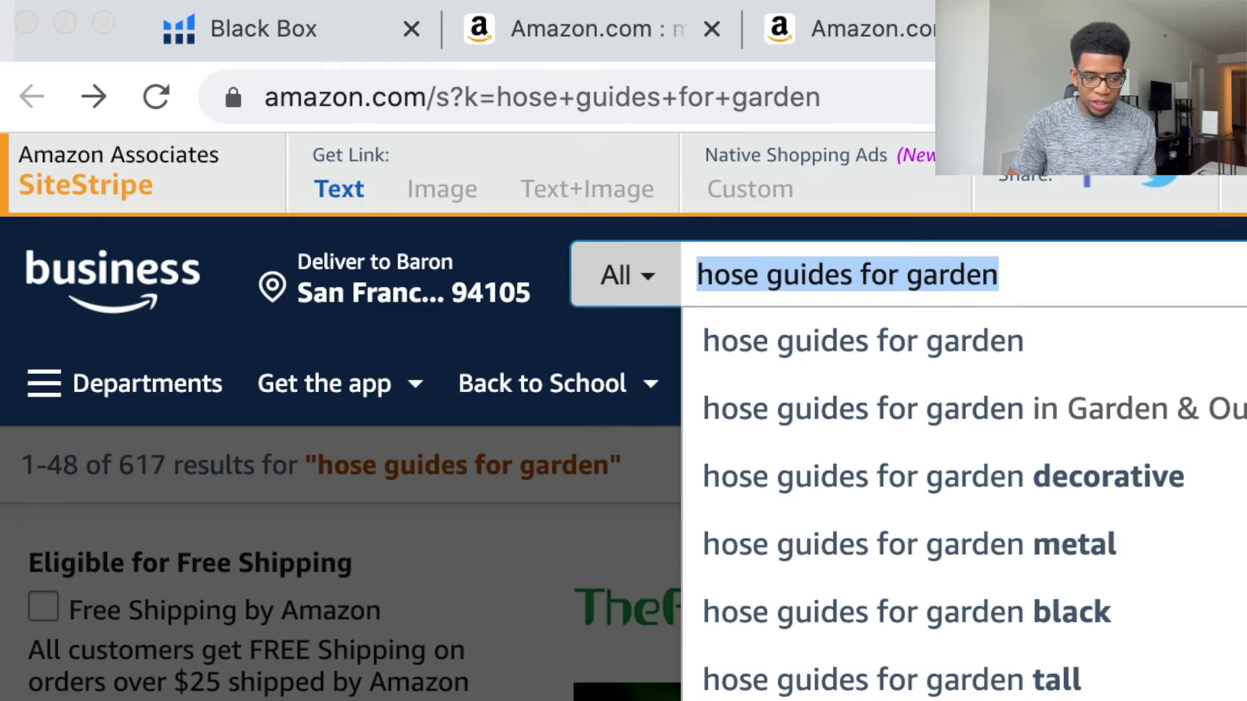
key("super+Tab")
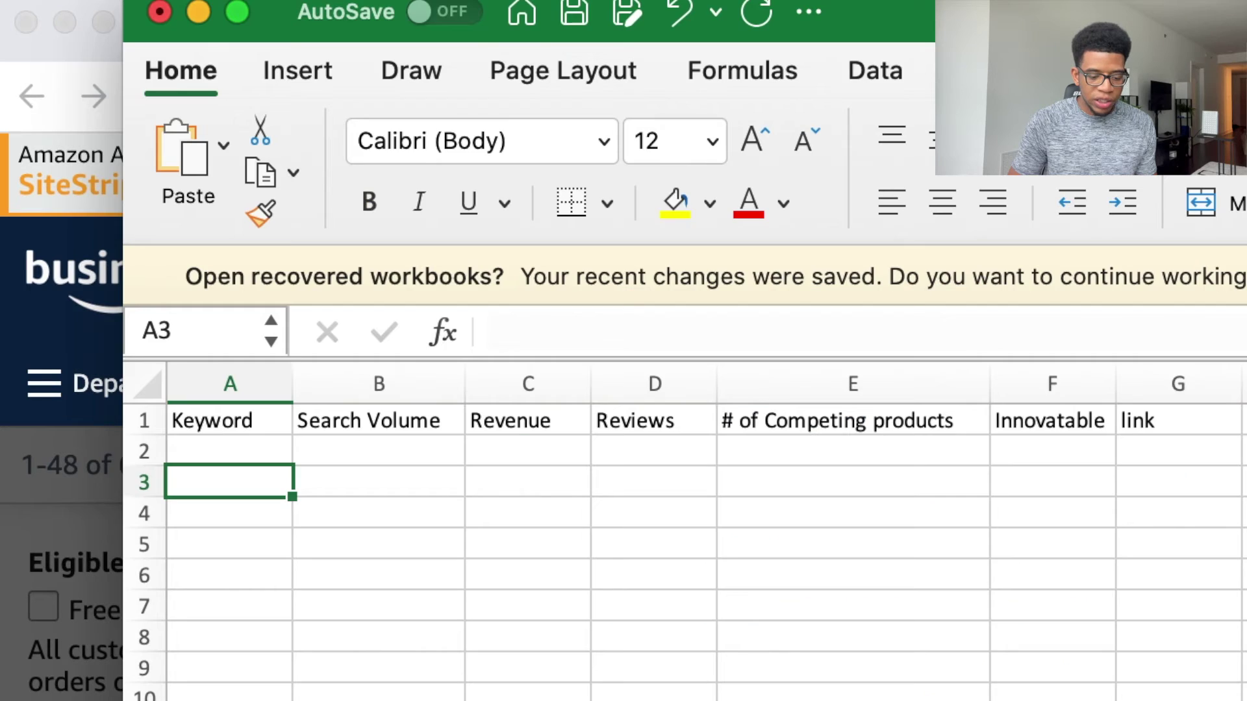
left_click(244, 449)
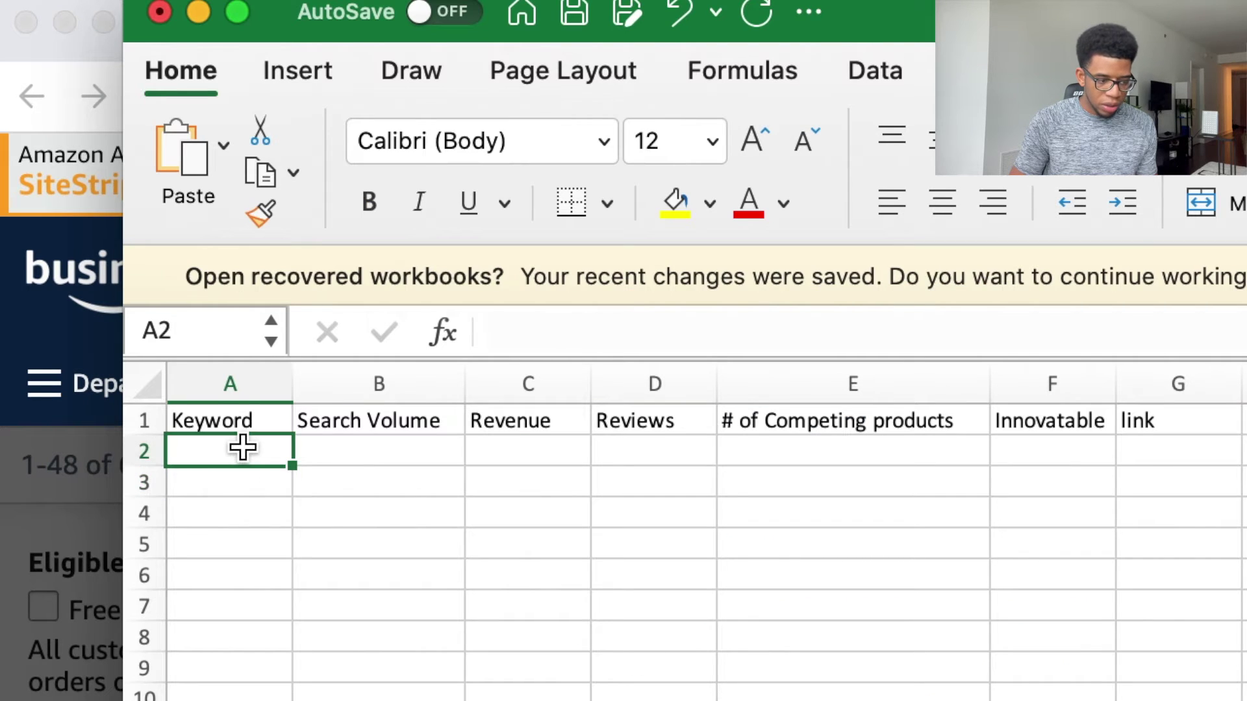
key("super+v")
Enter a search volume of 2800 and a revenue range of 5000-25000 for the hose guides row.
left_click(397, 450)
type("2800")
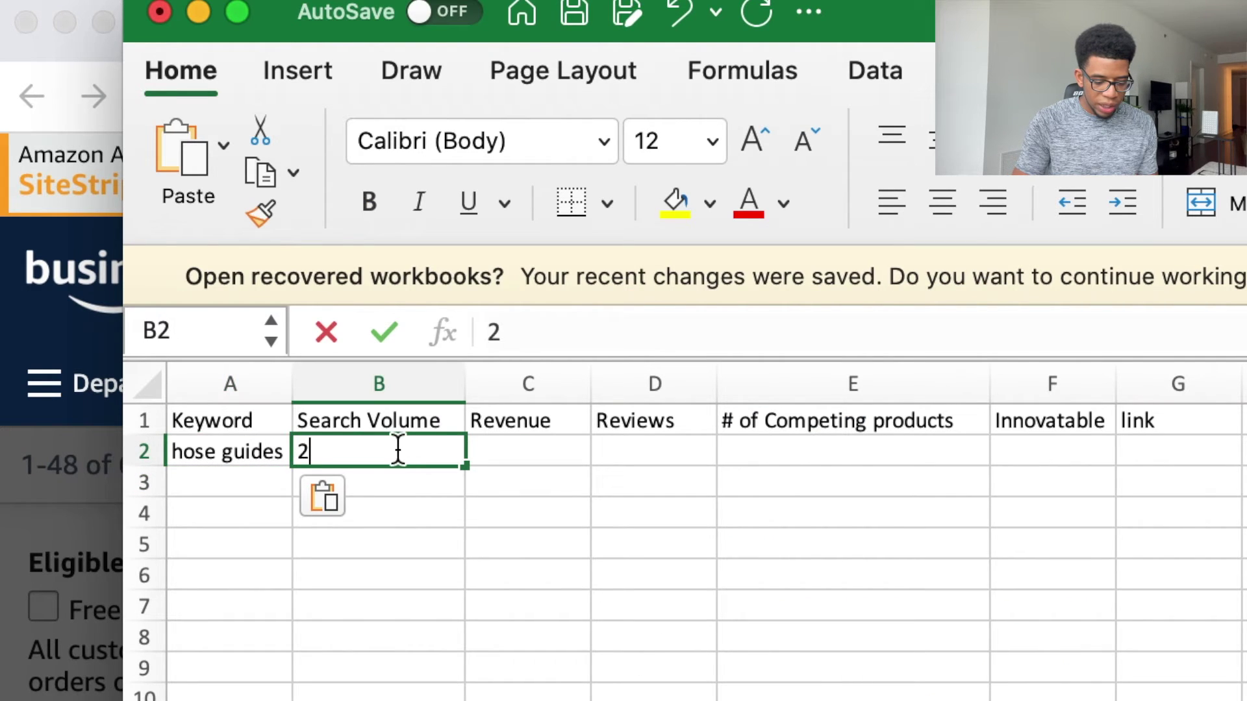
left_click(531, 469)
left_click(521, 451)
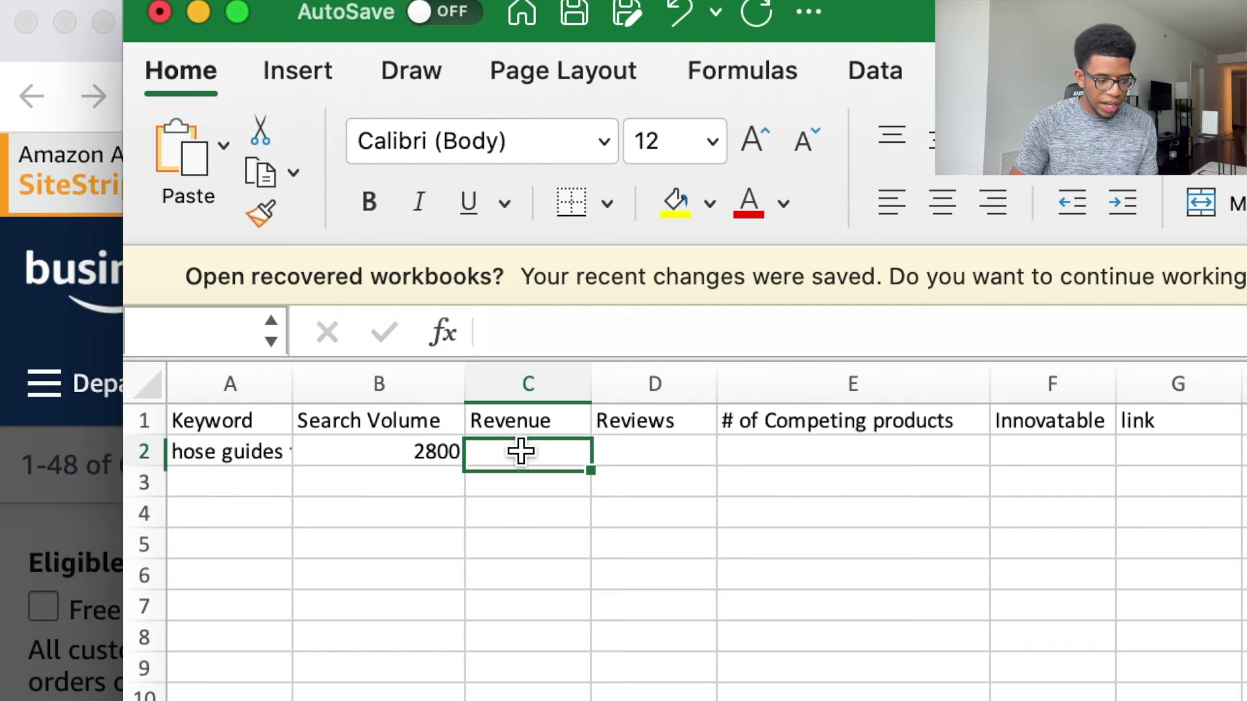
type("5000-25000")
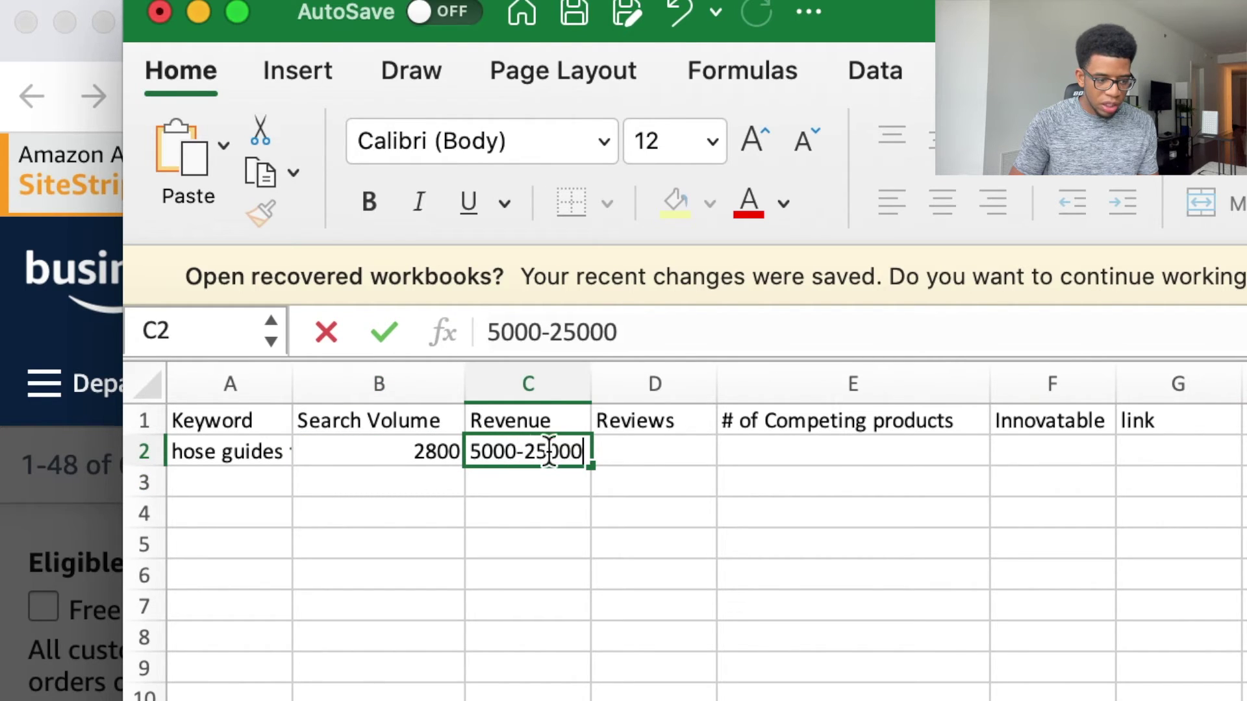
Complete row 2 with 10-70 for reviews, 617 competing products and "yes" for Innovatable.
left_click(640, 451)
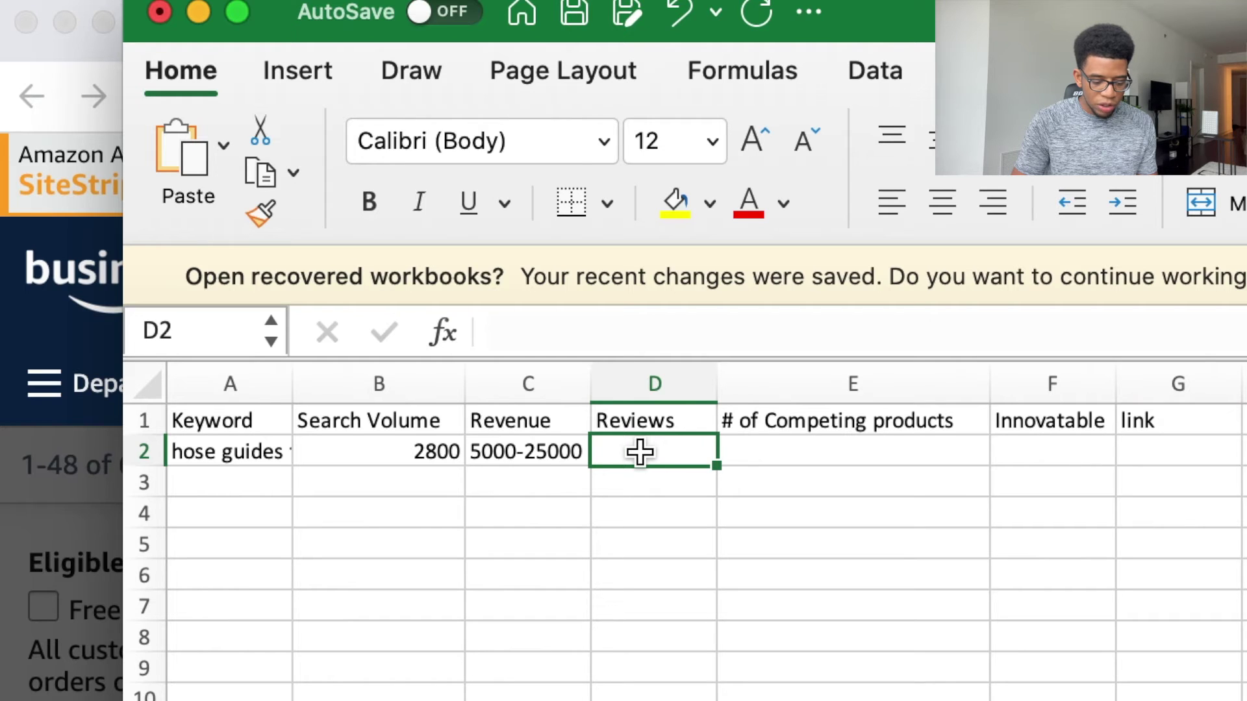
type("10-70")
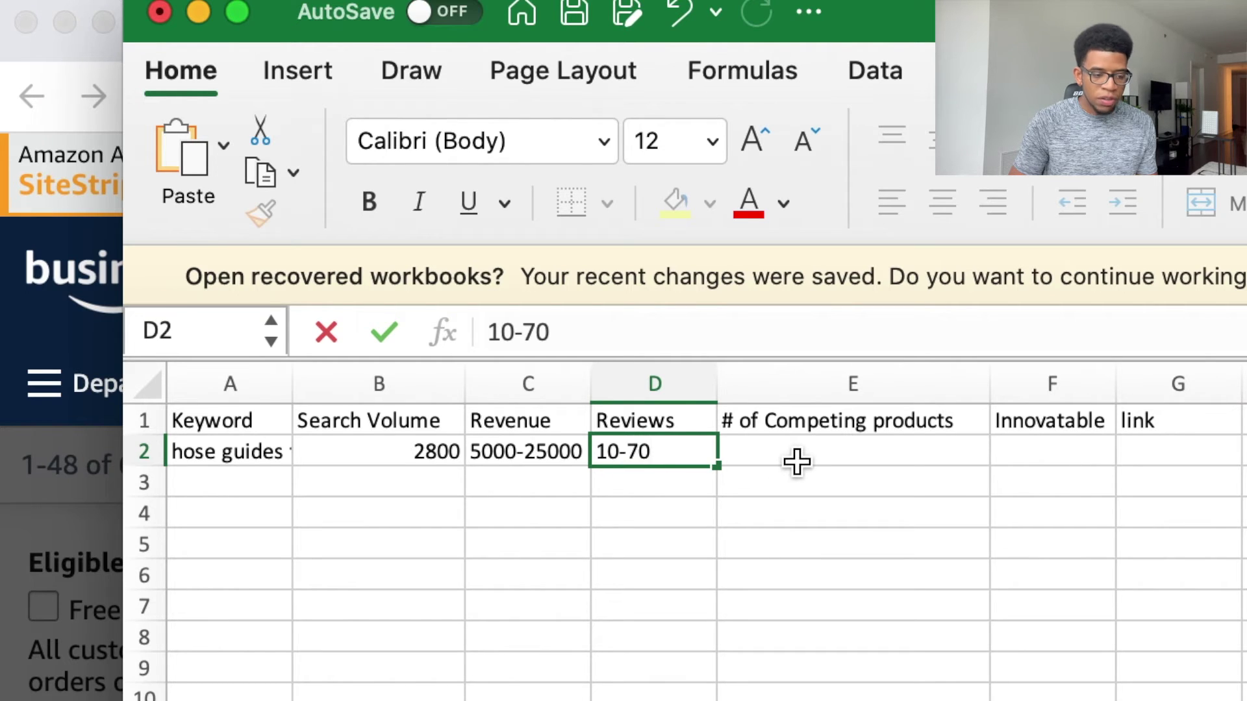
left_click(797, 463)
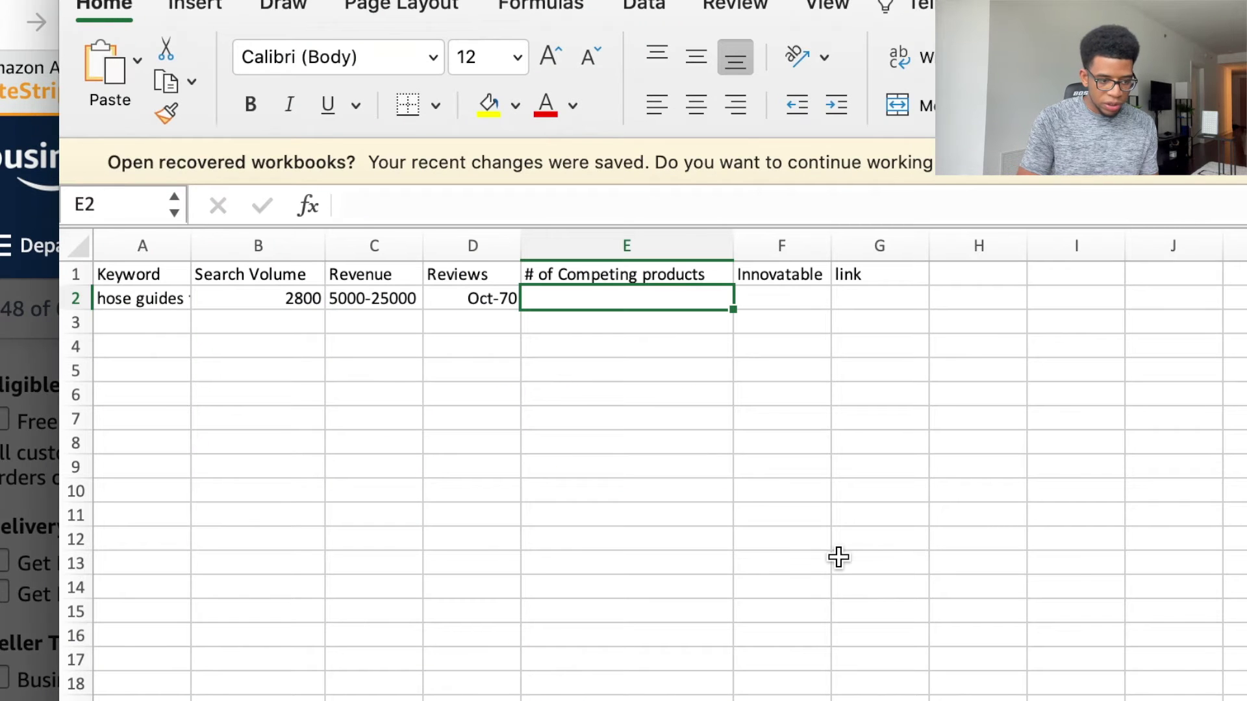
type("617")
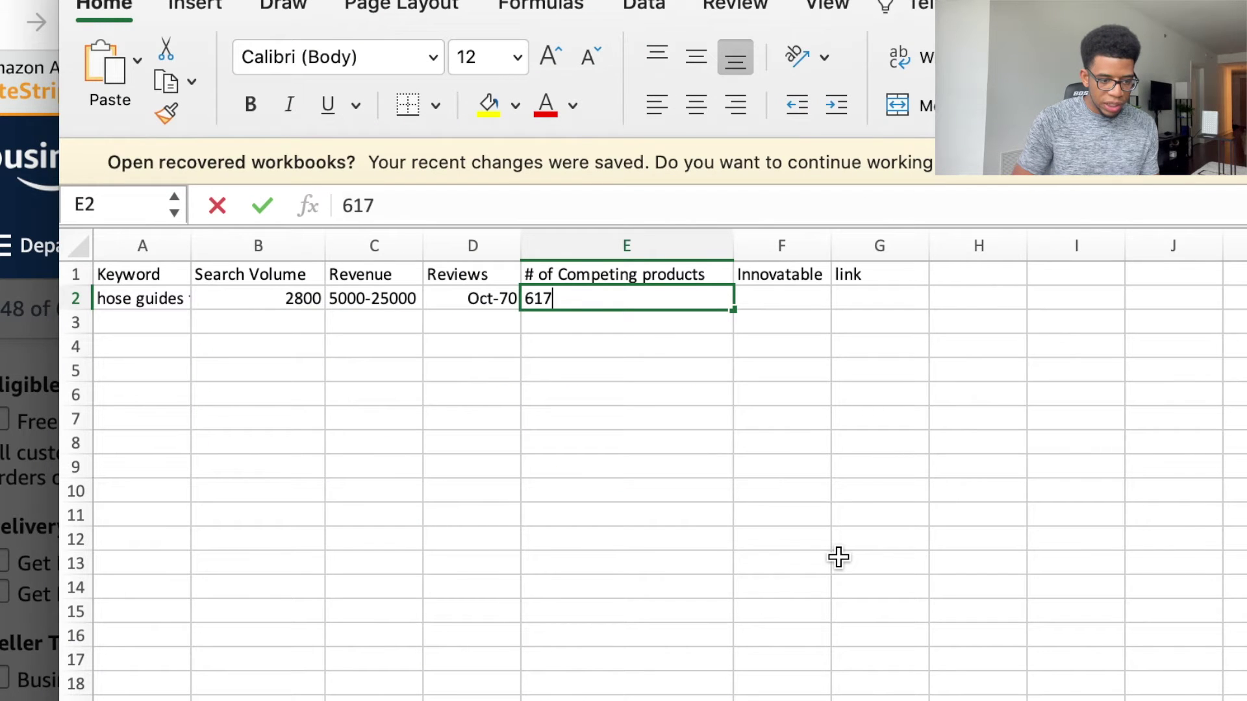
left_click(783, 295)
type("yes")
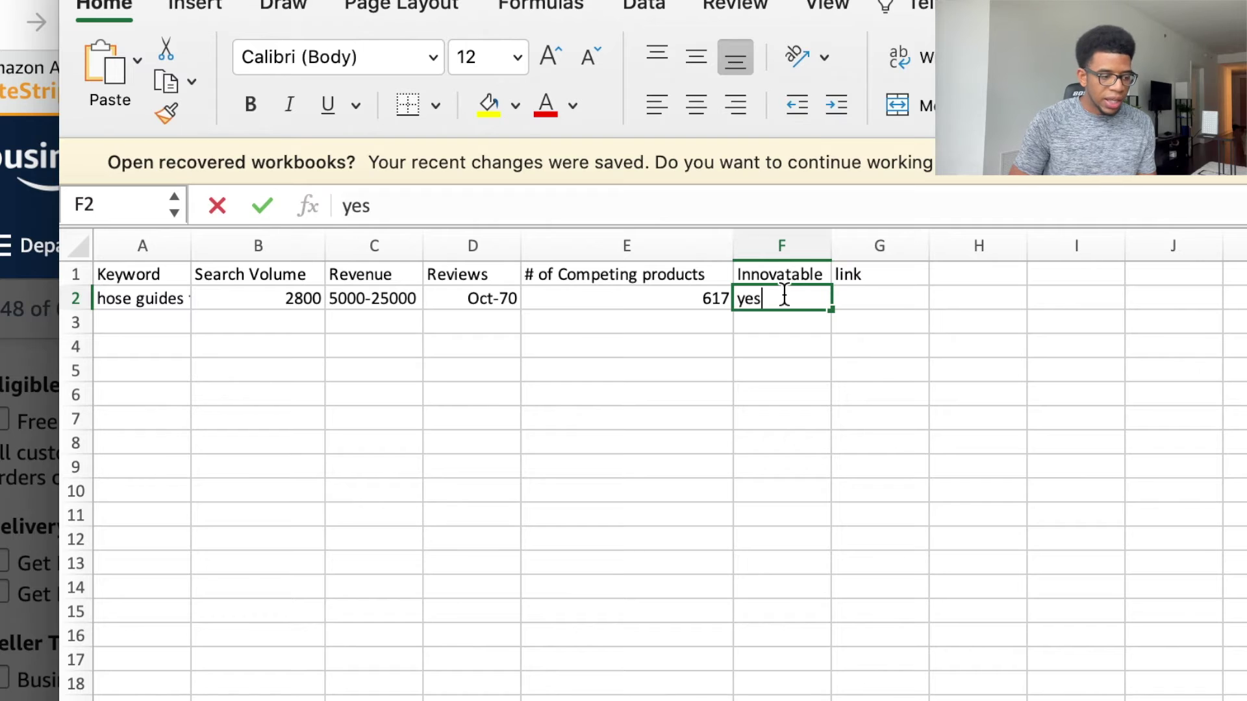
Copy the Amazon search URL for "hose guides for garden" from the browser into the link cell G2 in Excel.
key("super+Tab")
left_click(356, 22)
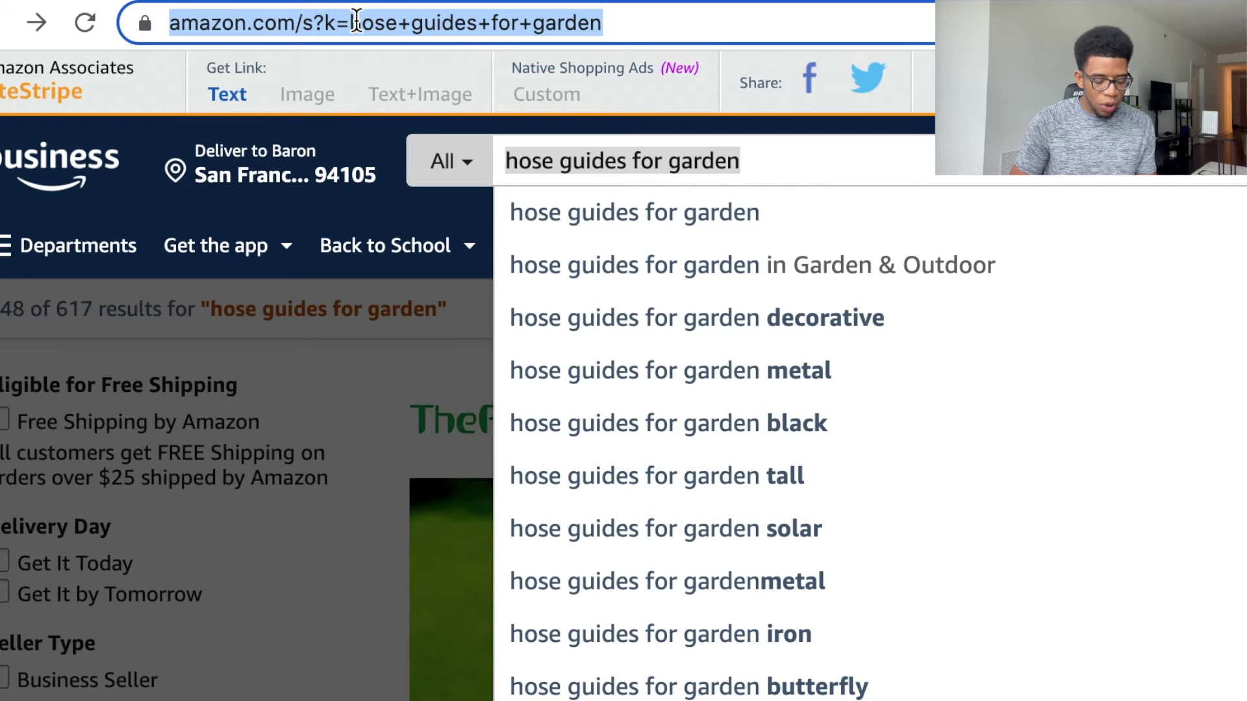
key("super+Tab")
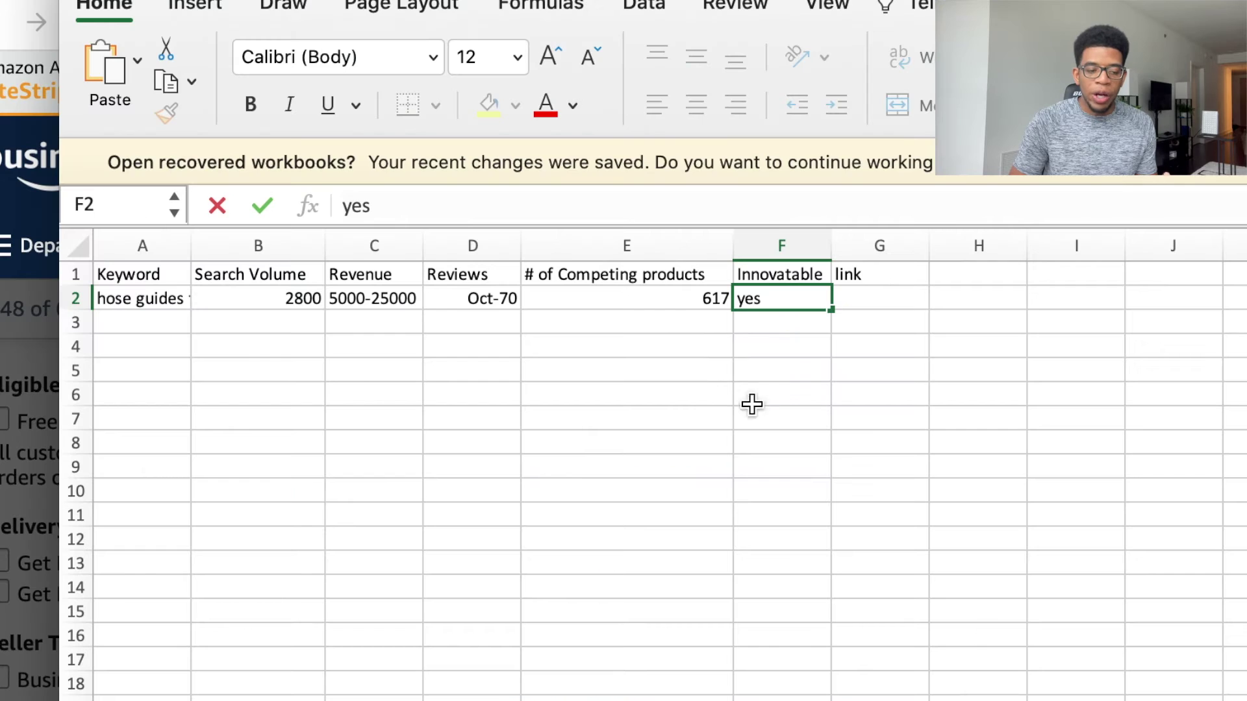
left_click(854, 305)
type("https://www.amazon.com/s?k=hose+guides+for+garden")
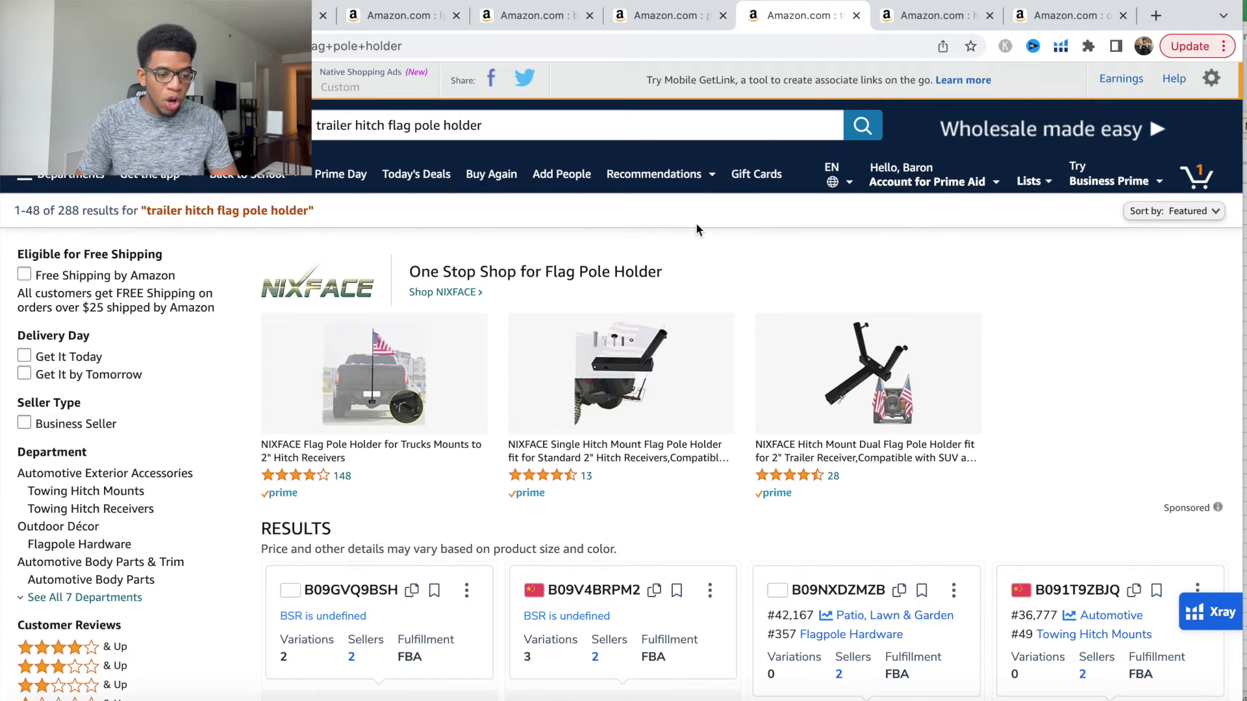
Review the result count, prices and review counts for "trailer hitch flag pole holder" in the browser, and close that search.
scroll(696, 228, "down", 2)
scroll(696, 229, "up", 2)
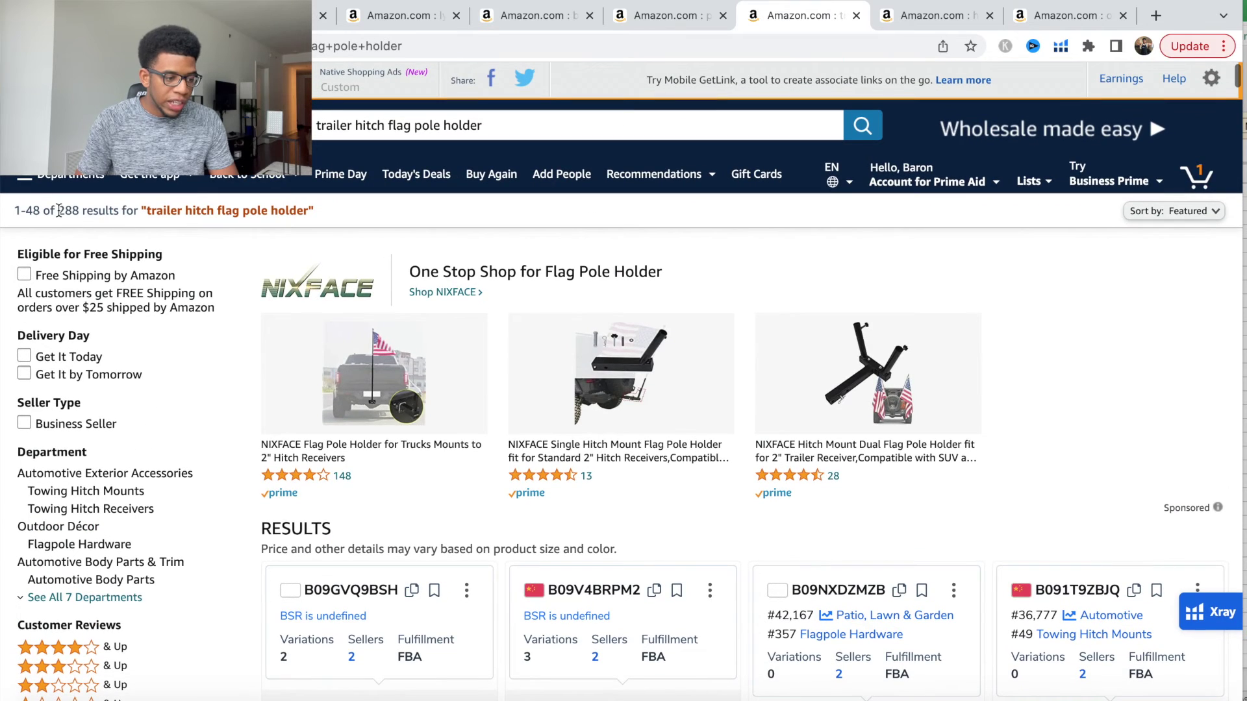
left_click_drag(58, 211, 82, 210)
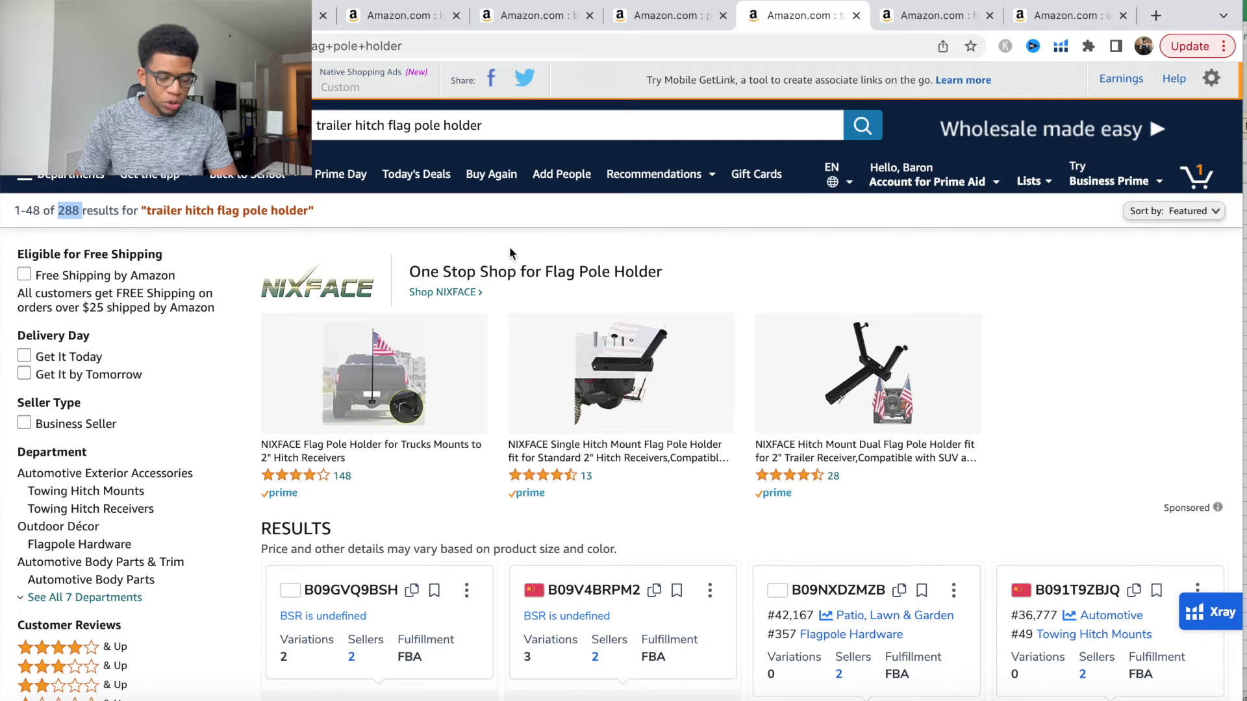
scroll(511, 260, "down", 4)
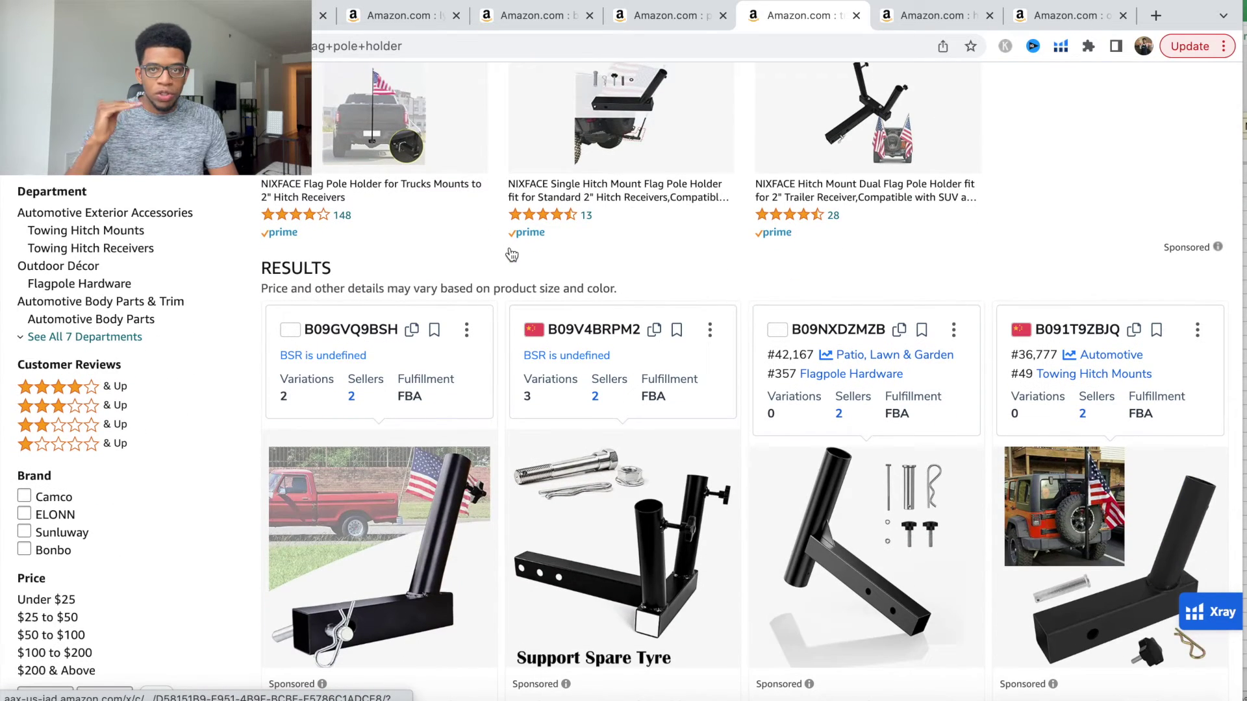
scroll(511, 254, "down", 5)
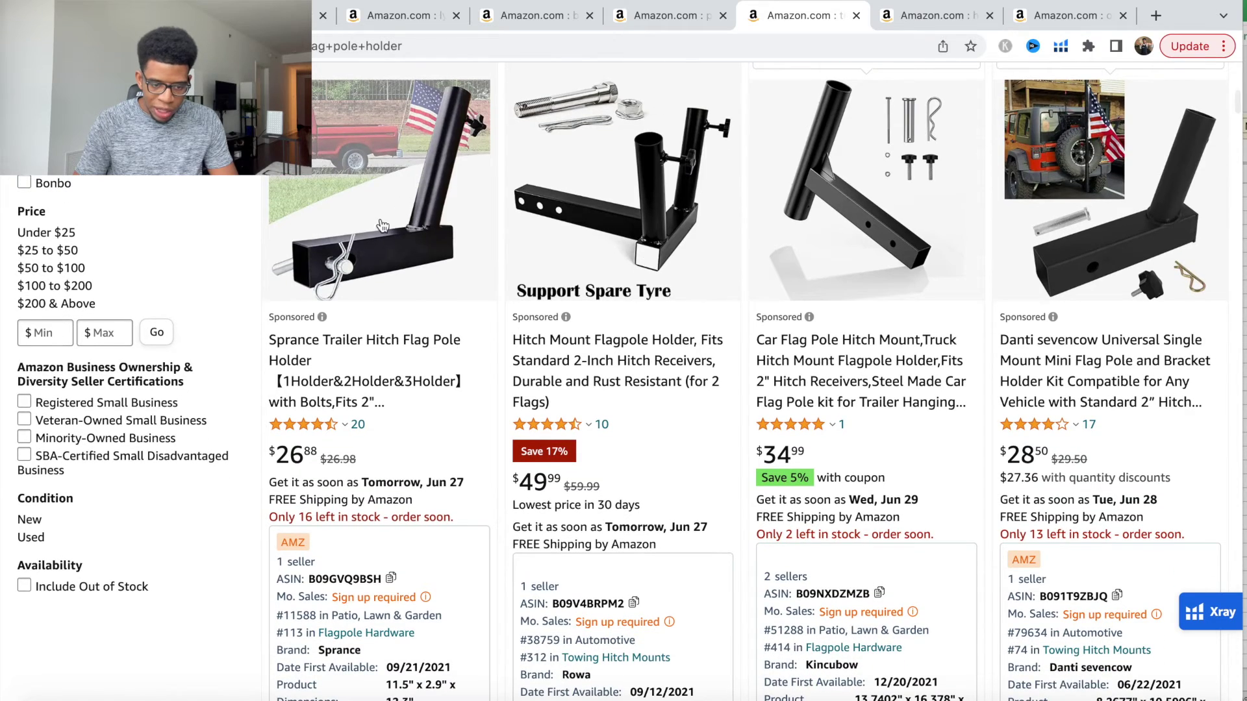
scroll(1051, 298, "down", 12)
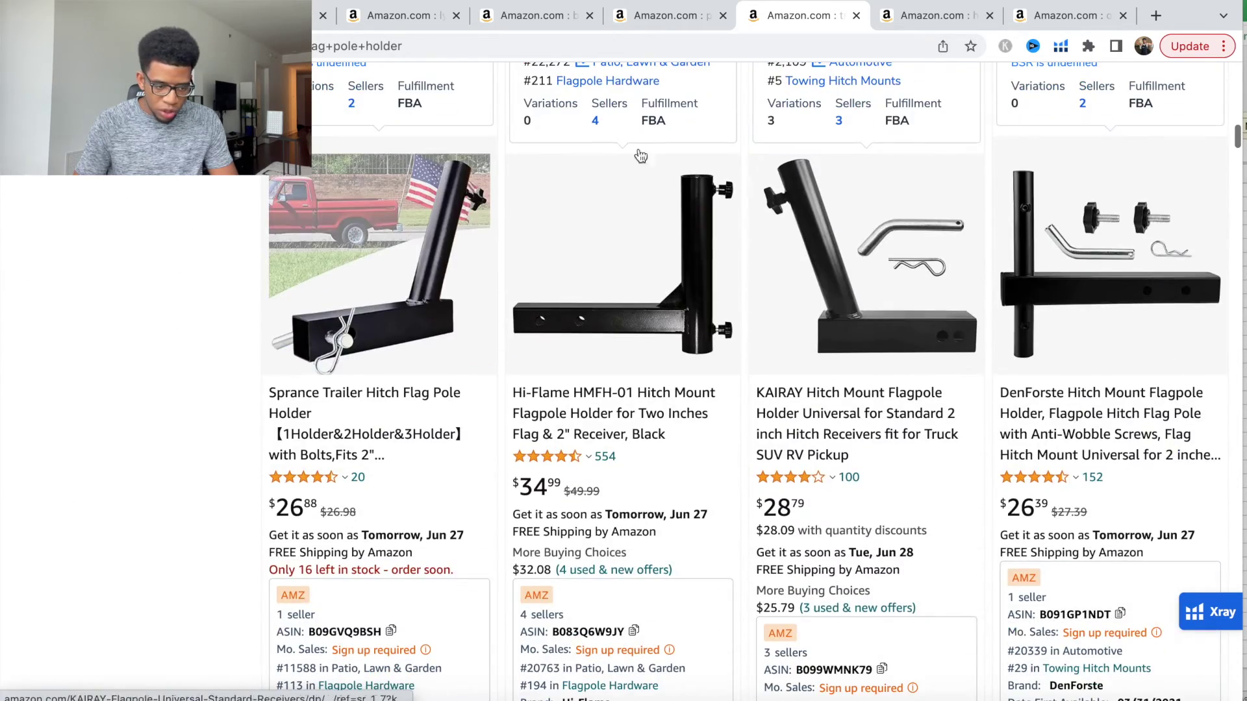
scroll(647, 176, "down", 3)
scroll(651, 177, "down", 10)
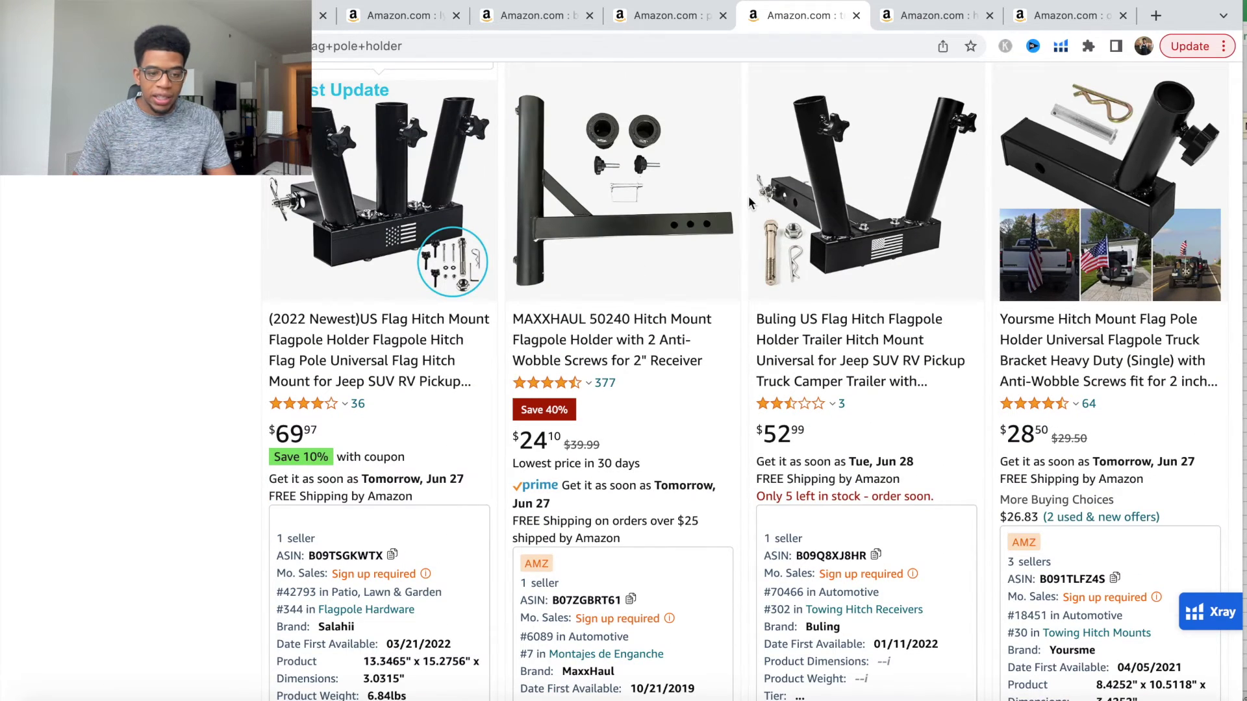
scroll(1029, 260, "down", 15)
scroll(1029, 261, "down", 8)
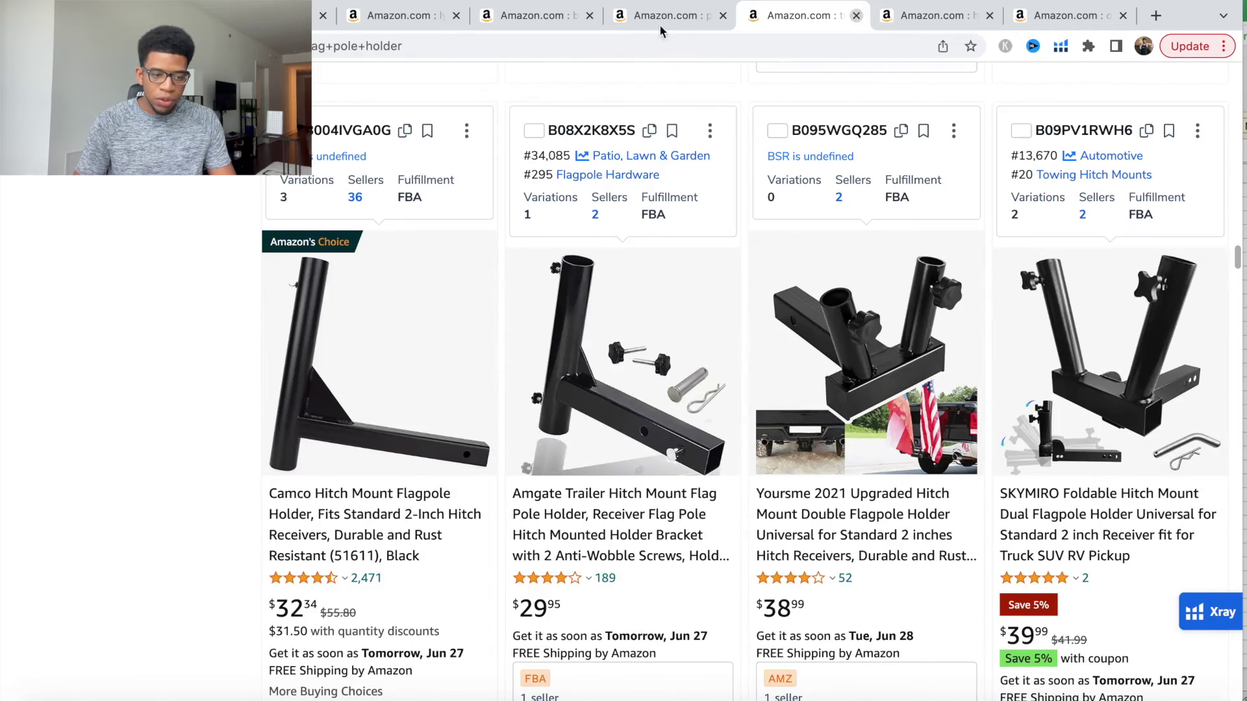
left_click(857, 16)
Switch to the "personal cement fireplace" search and check its listings and number of competing results.
left_click(645, 19)
scroll(634, 263, "down", 8)
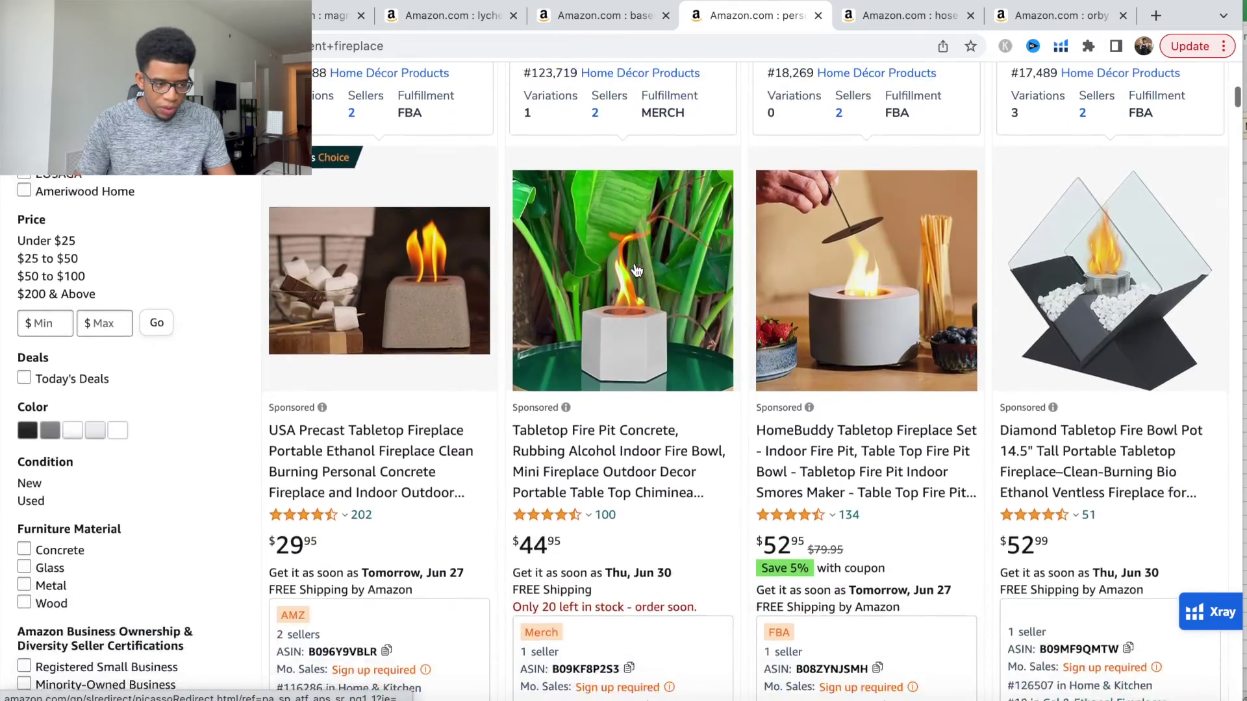
scroll(636, 270, "up", 10)
left_click_drag(57, 211, 78, 211)
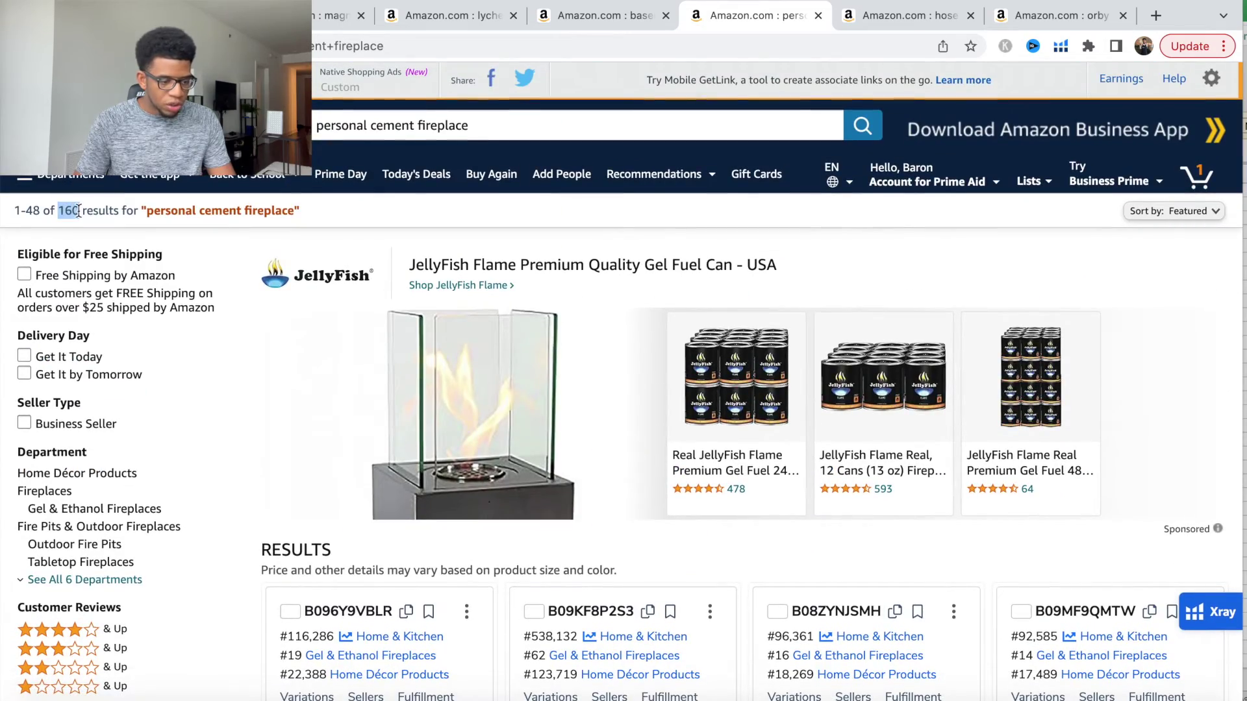
Review the product designs, prices and review counts of the "personal cement fireplace" listings on Amazon.
scroll(749, 227, "down", 9)
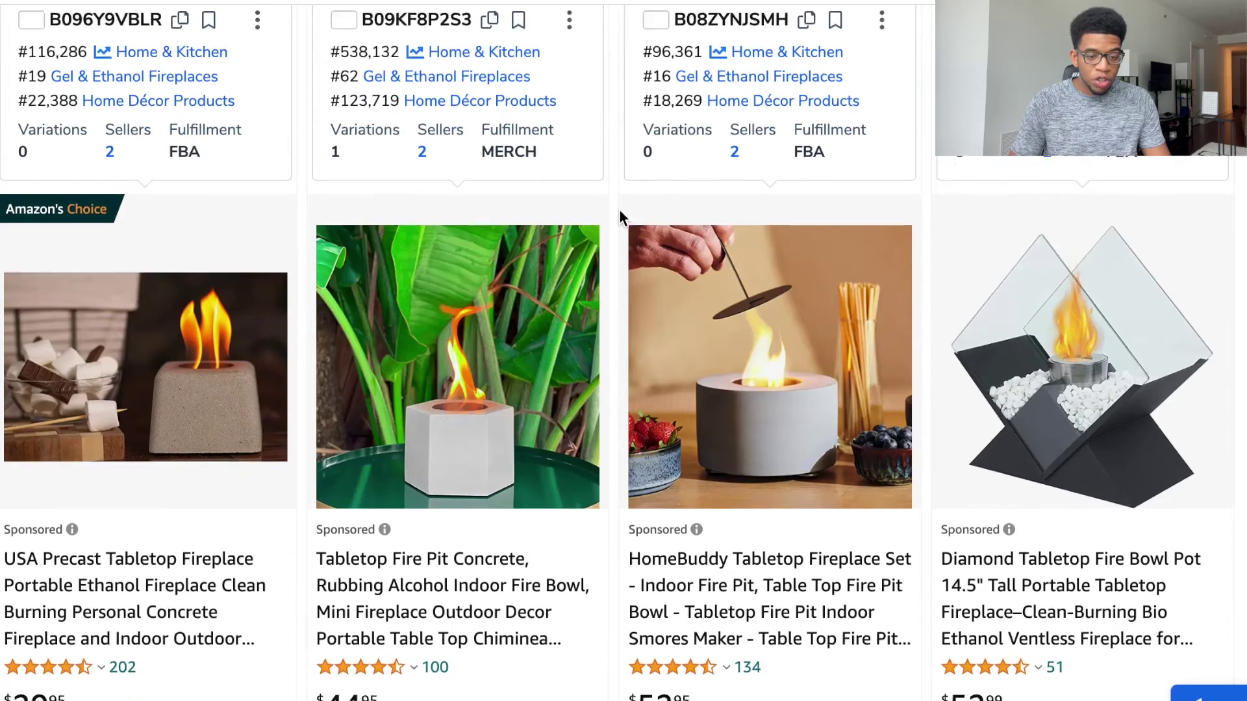
scroll(618, 209, "down", 10)
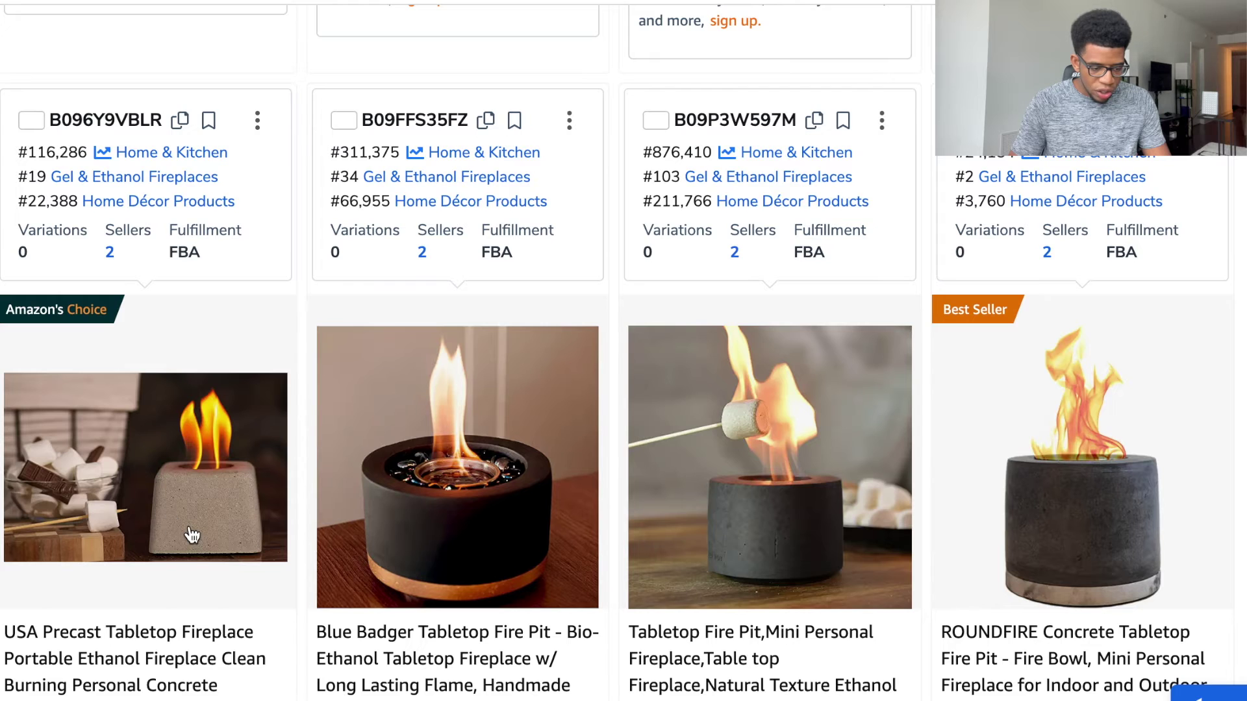
scroll(188, 528, "down", 3)
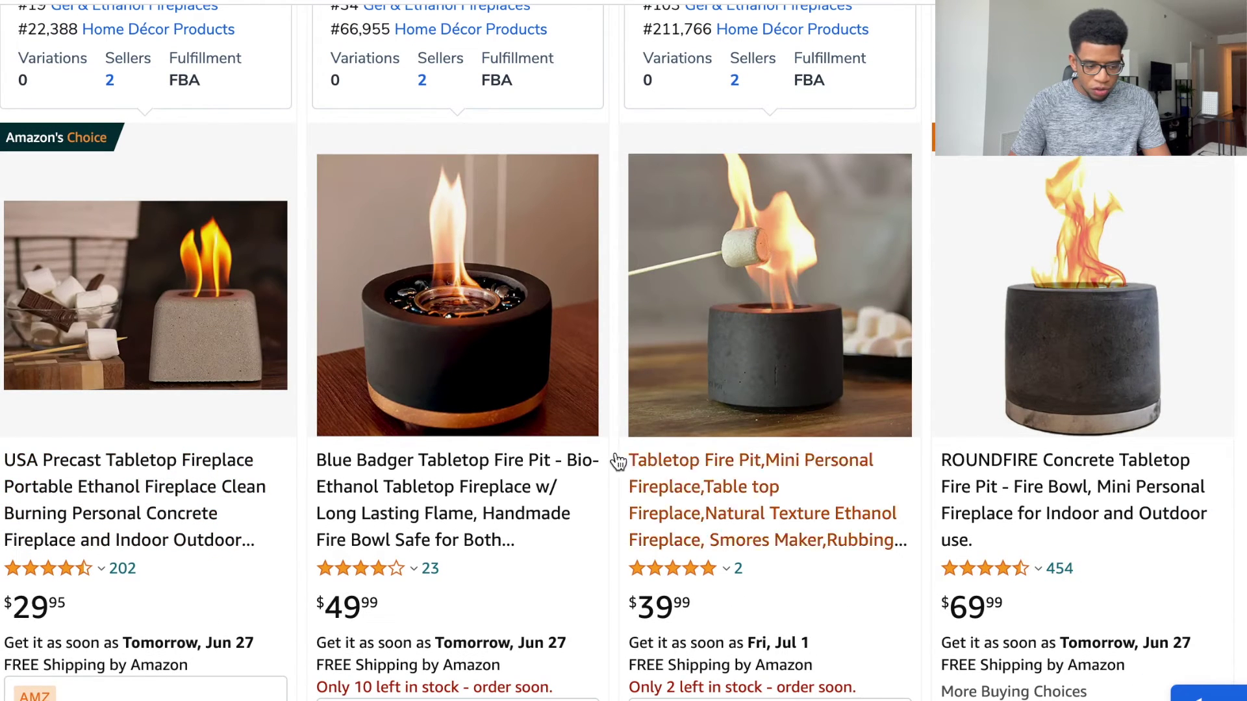
scroll(693, 614, "down", 18)
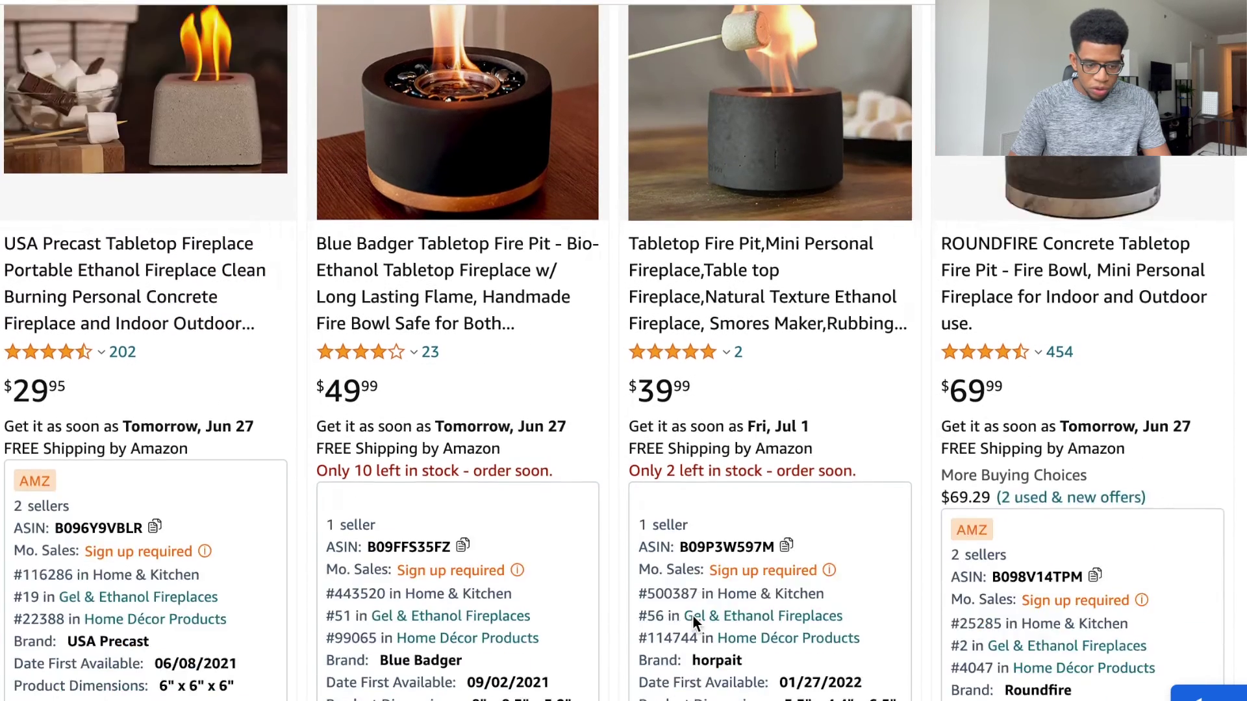
scroll(693, 615, "up", 18)
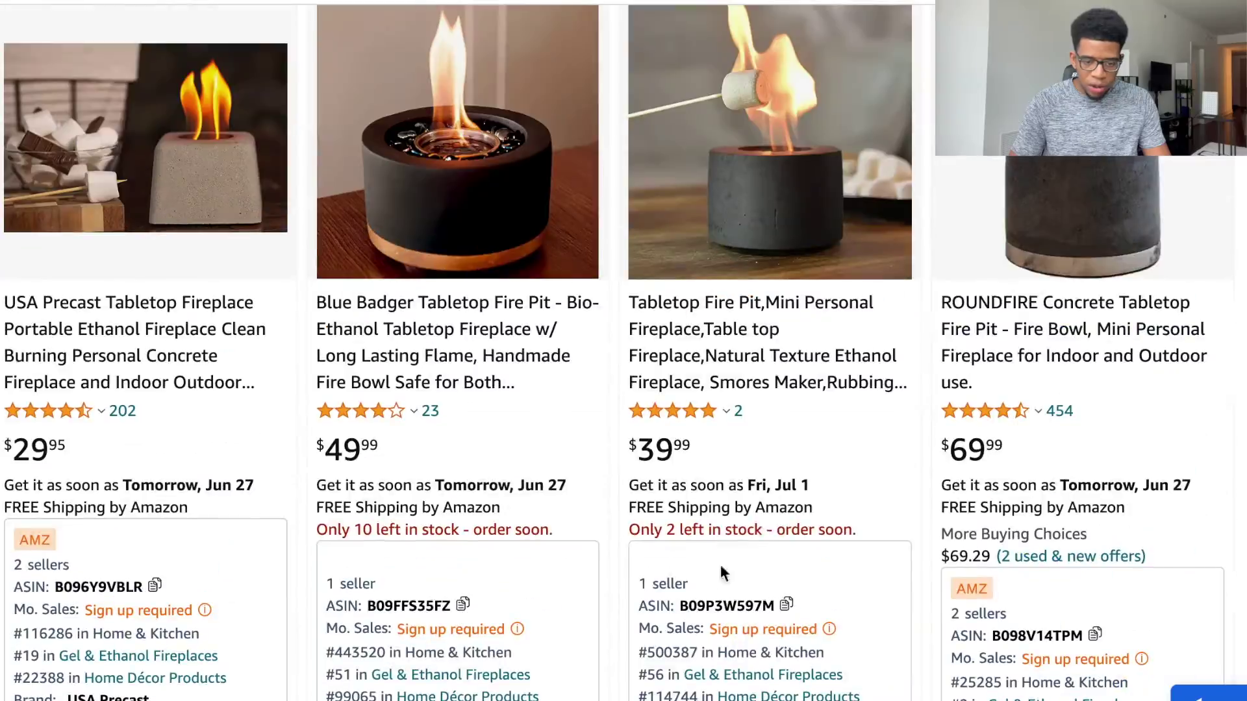
scroll(1024, 365, "down", 15)
scroll(1101, 365, "down", 2)
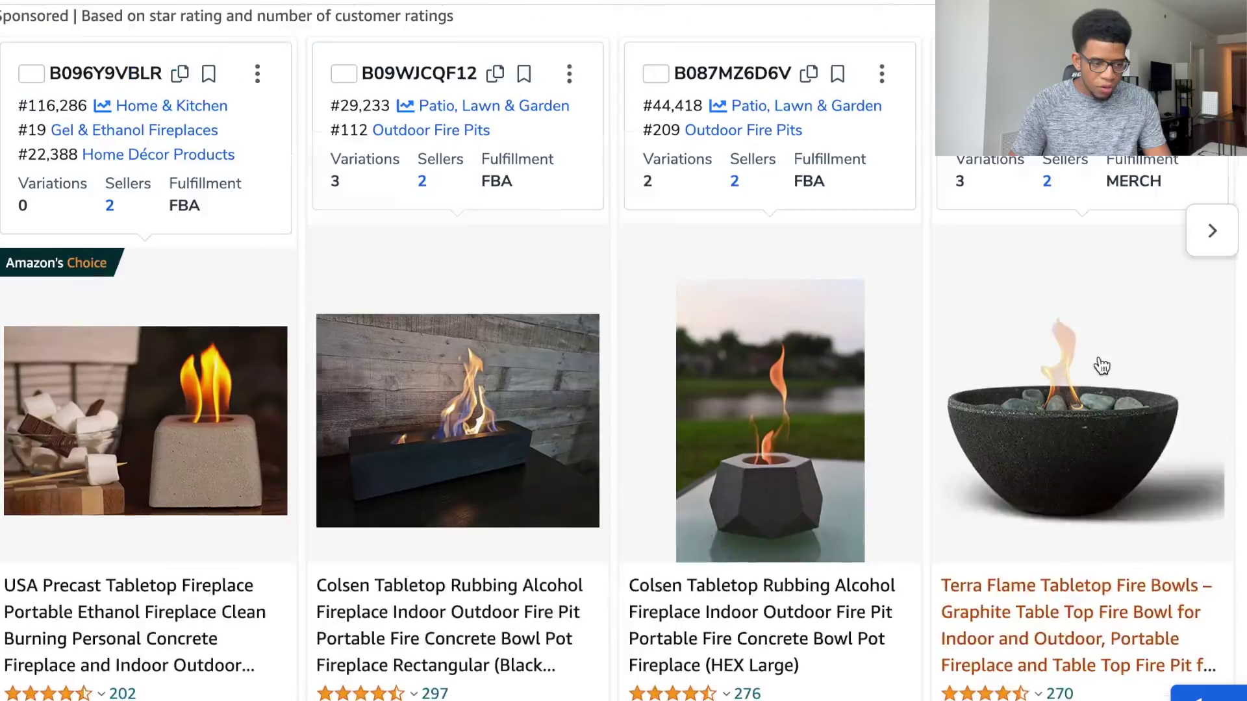
scroll(292, 306, "up", 2)
scroll(202, 531, "down", 20)
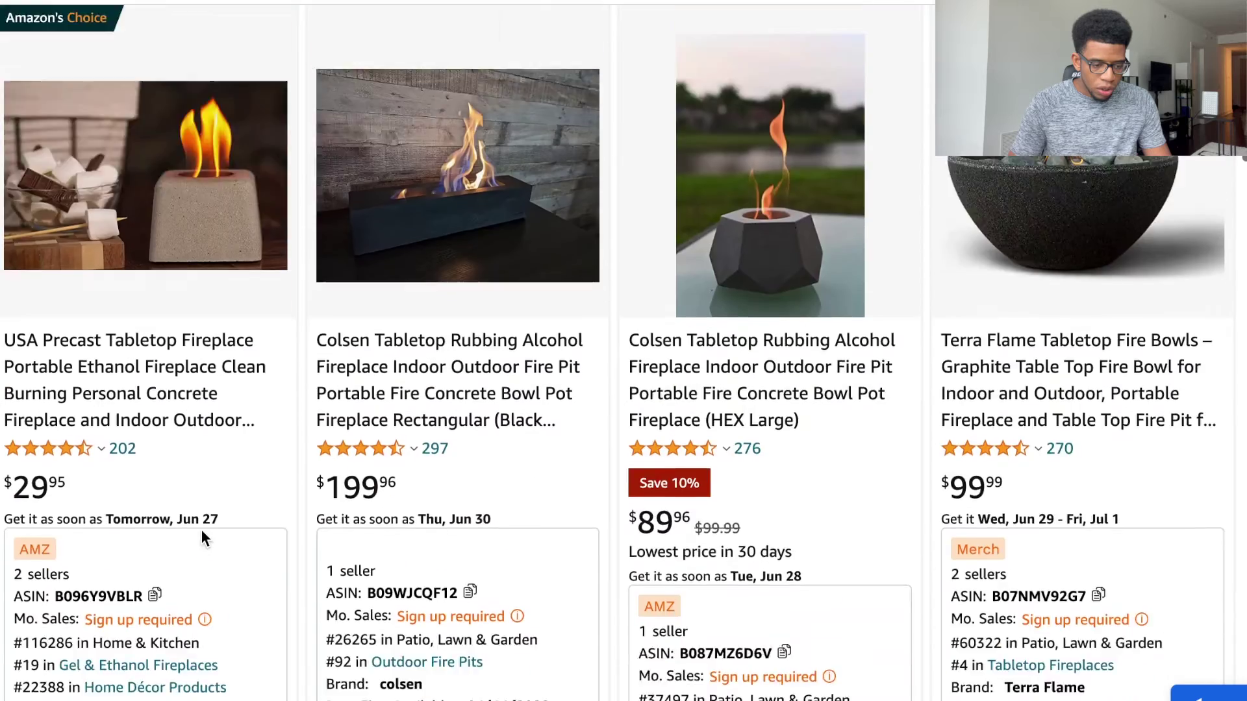
scroll(203, 539, "down", 3)
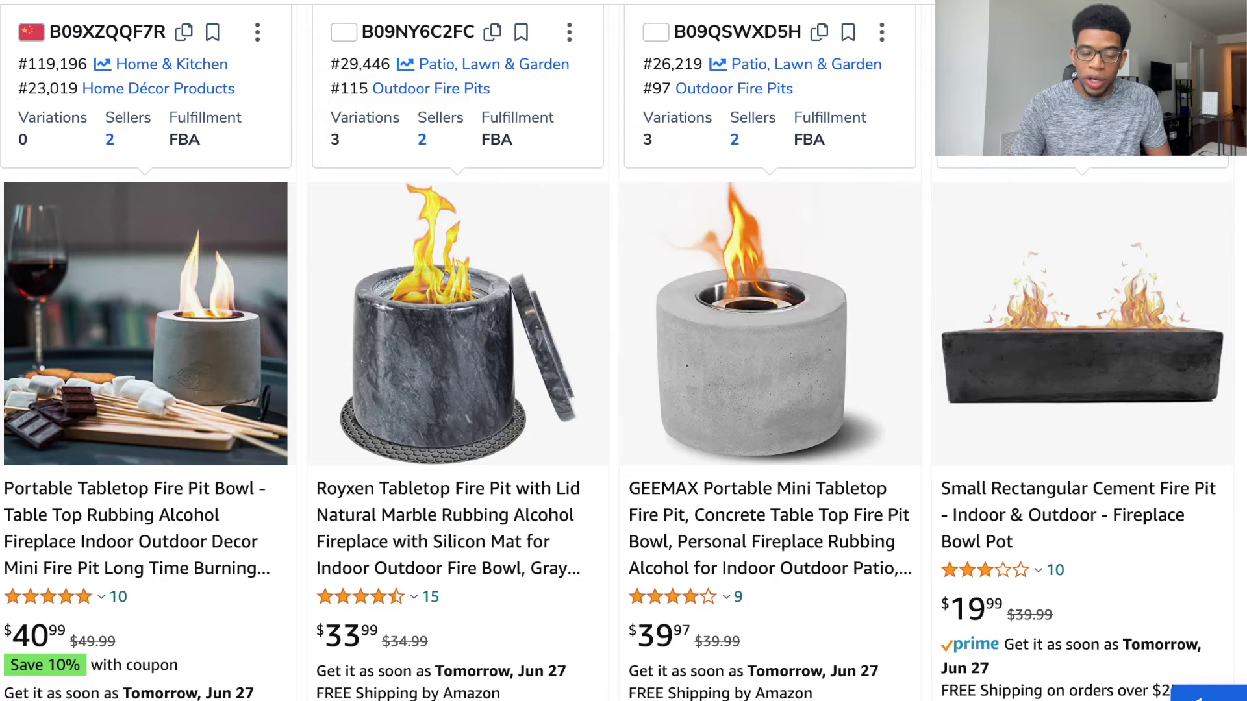
Examine the Xray search volume, per-product revenue and review counts for "personal cement fireplace", and close the analysis.
left_click(779, 184)
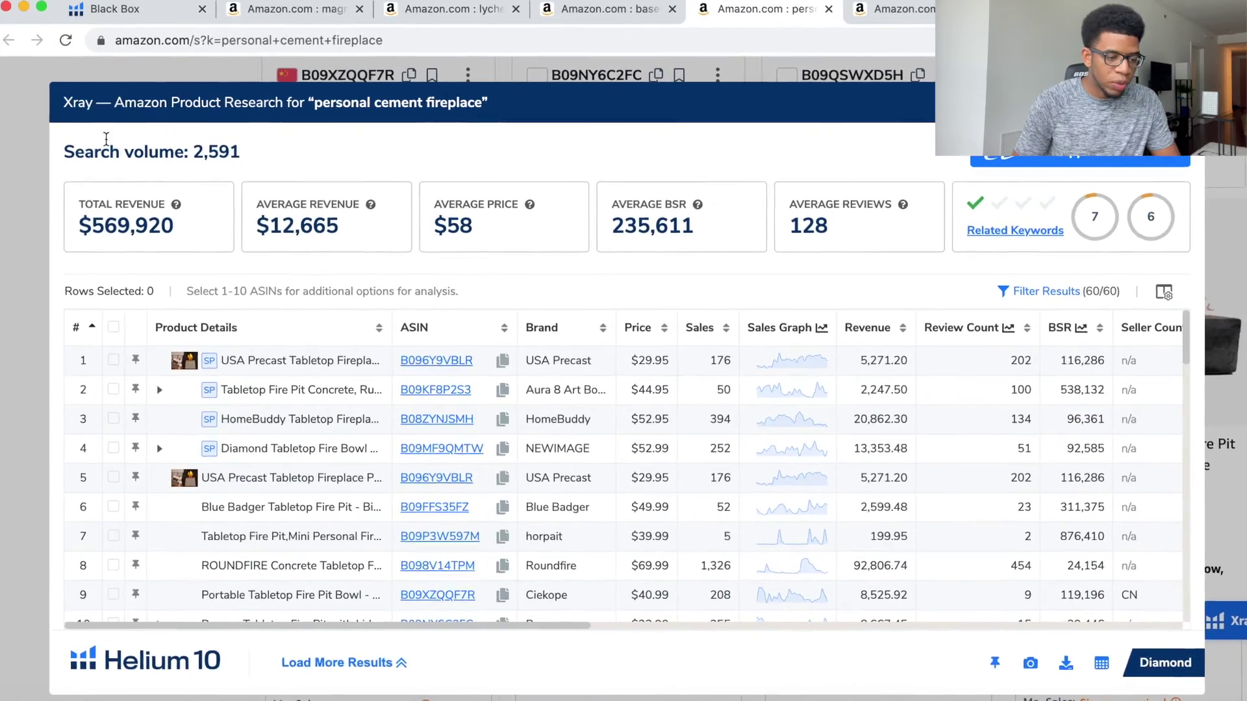
left_click_drag(192, 152, 241, 153)
left_click_drag(105, 287, 322, 287)
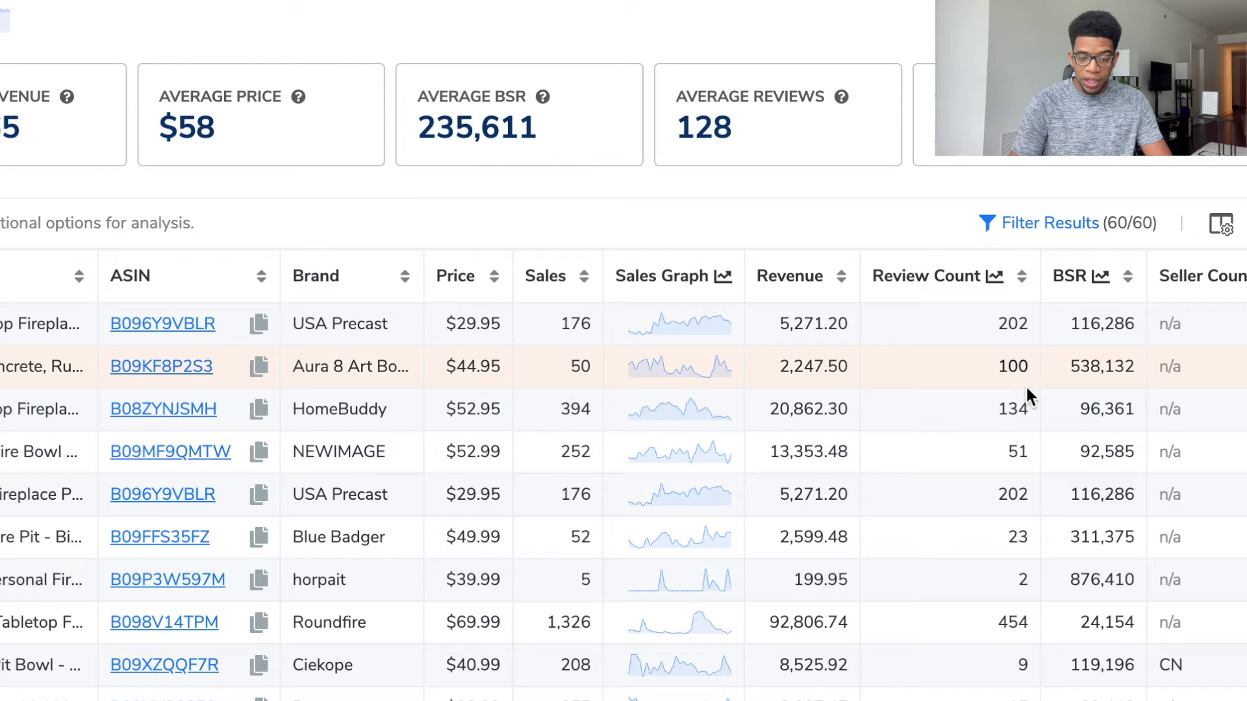
scroll(1026, 385, "down", 1)
scroll(1026, 386, "up", 1)
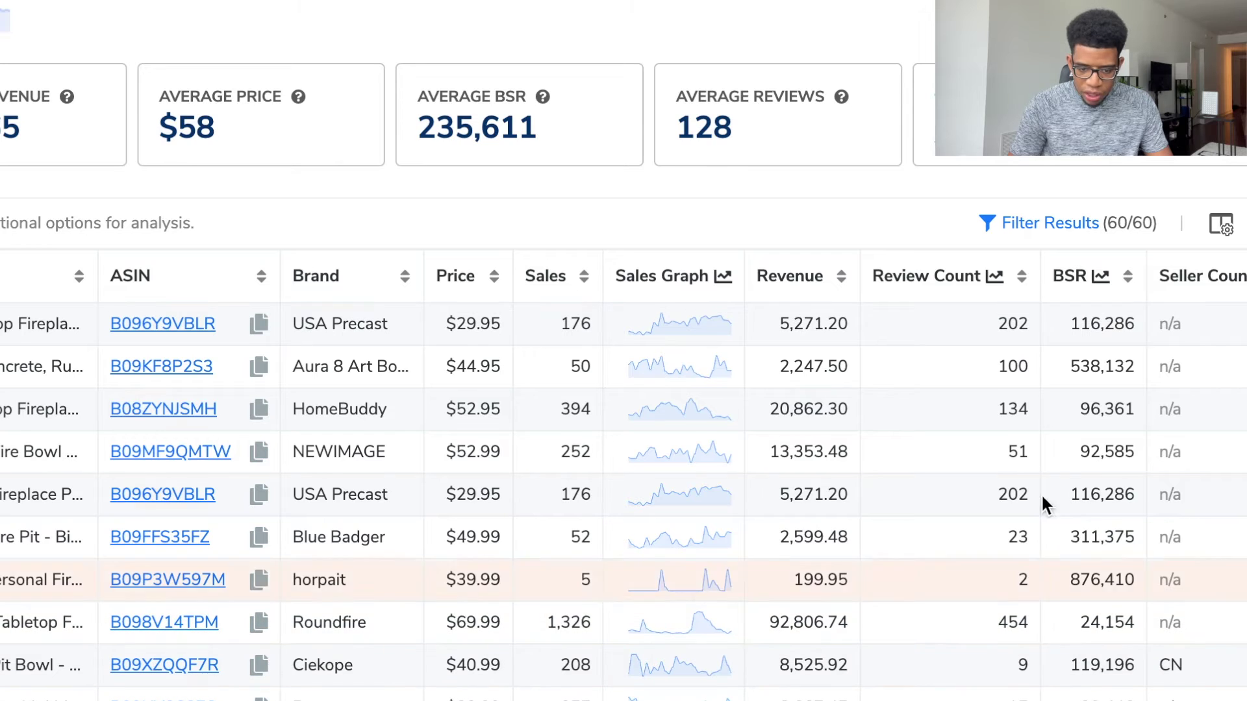
scroll(985, 637, "down", 1)
scroll(984, 637, "up", 1)
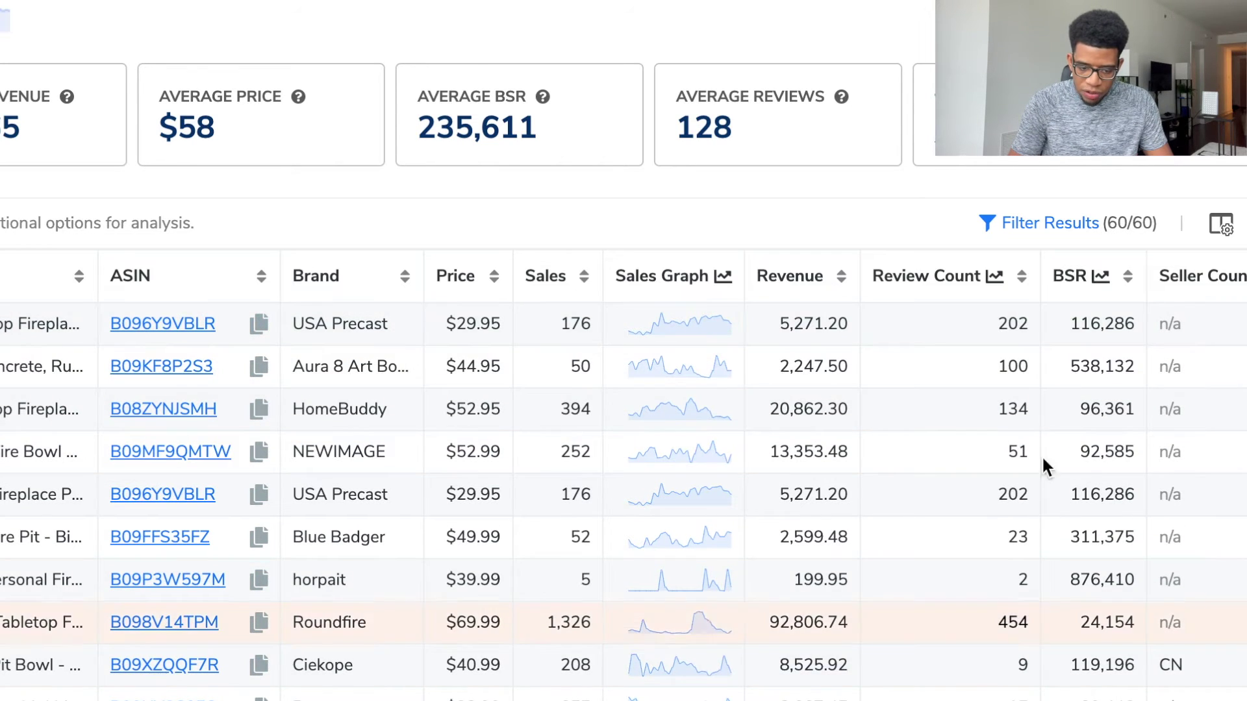
scroll(921, 570, "down", 5)
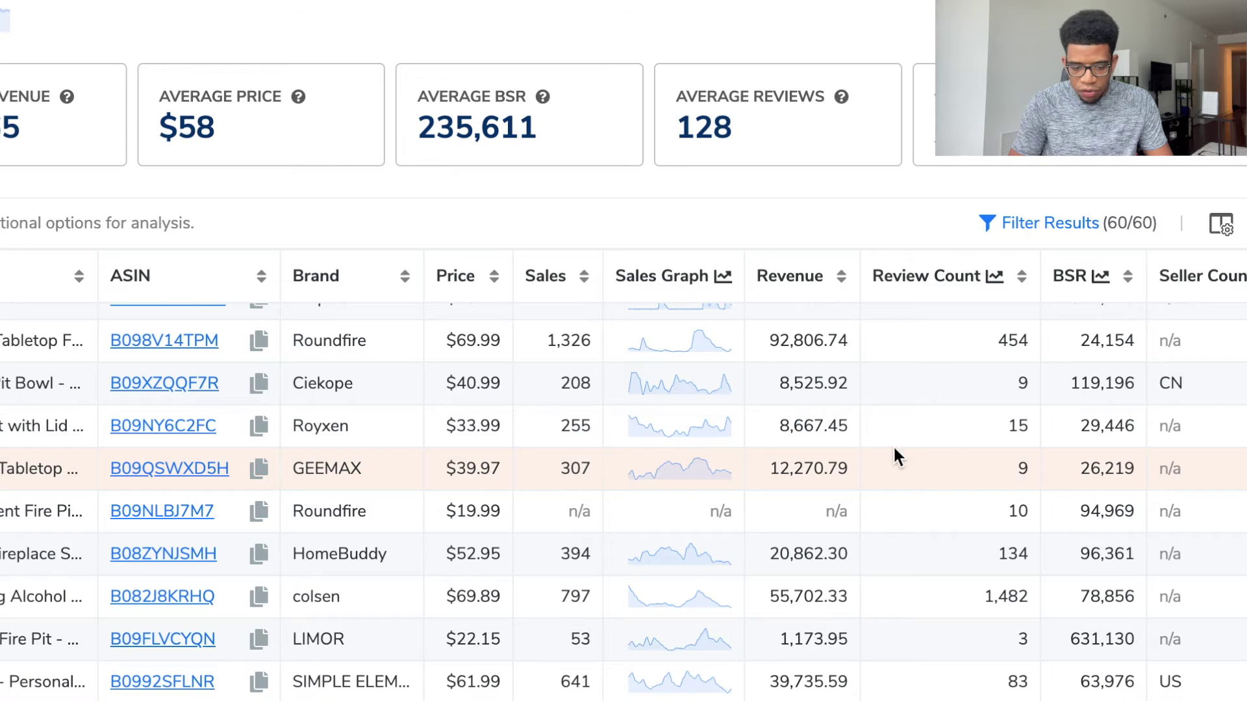
scroll(1016, 598, "down", 3)
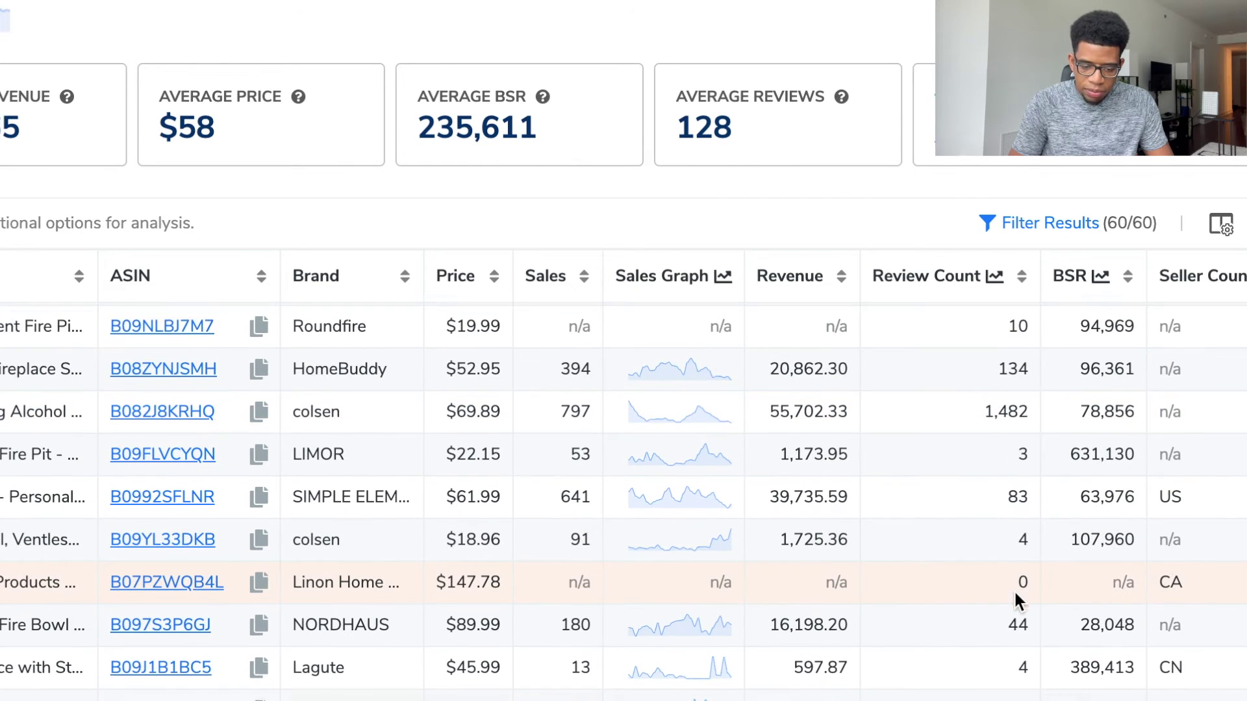
scroll(1016, 598, "down", 2)
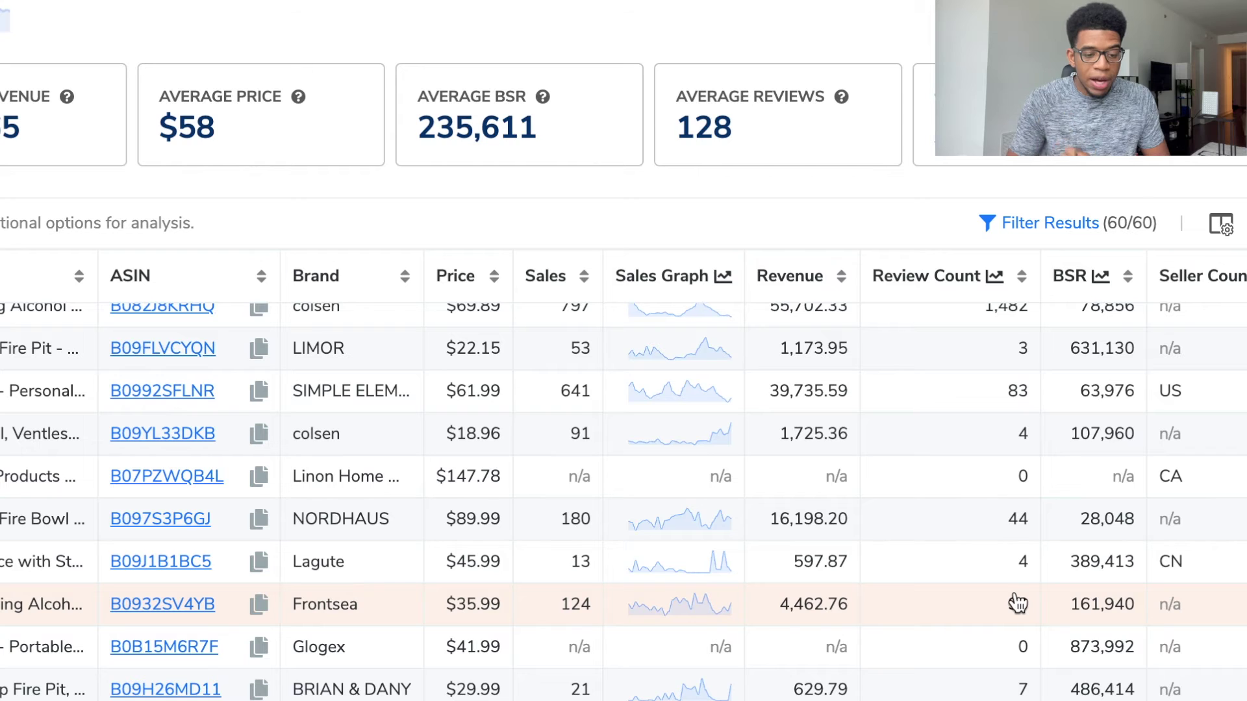
scroll(896, 526, "down", 3)
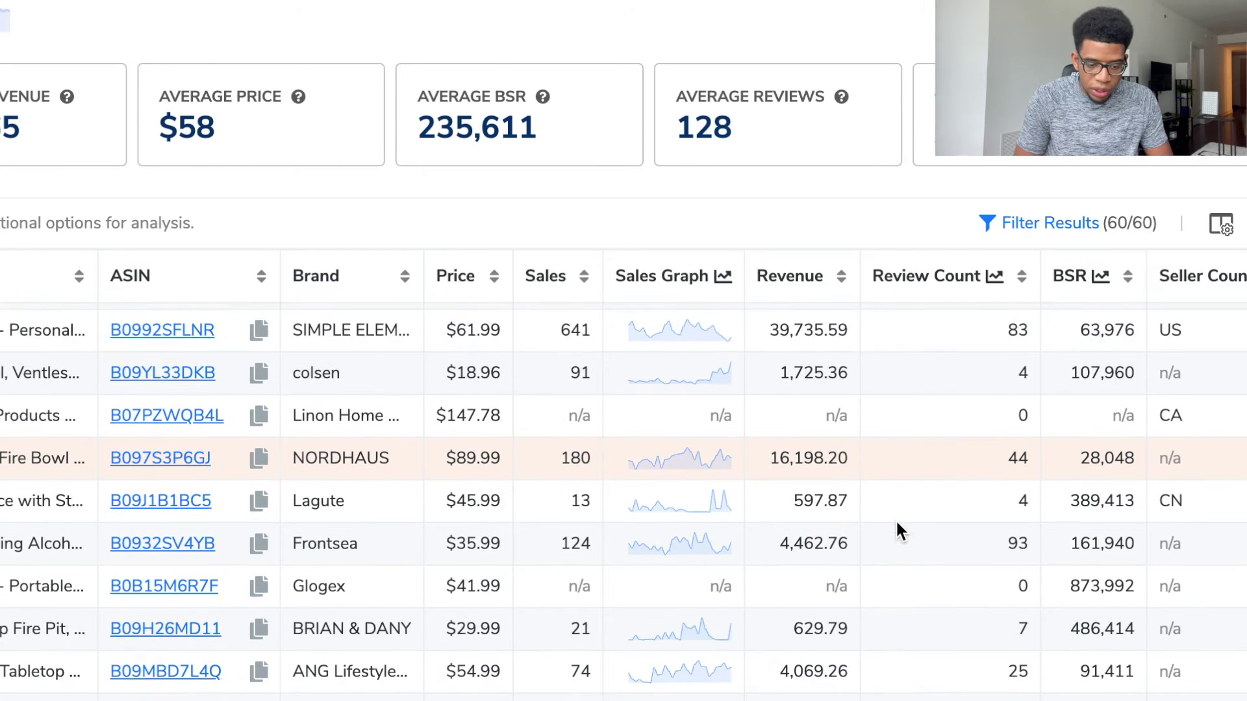
scroll(896, 526, "up", 5)
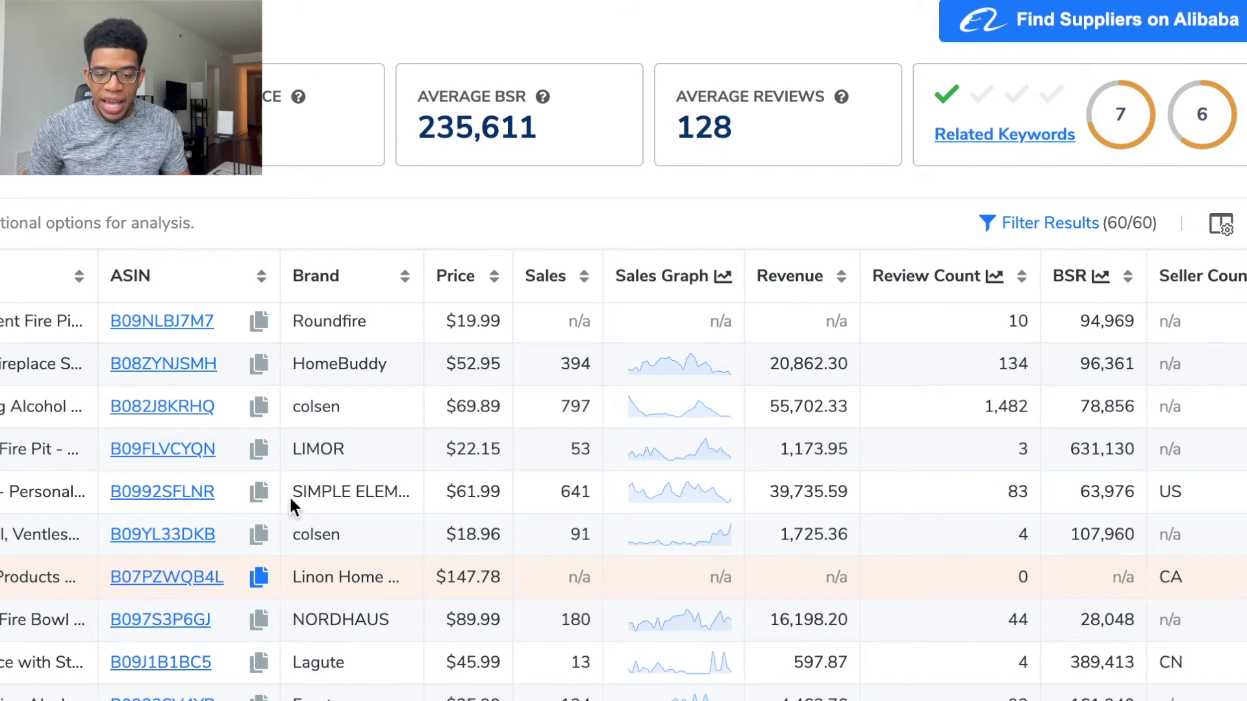
scroll(732, 469, "down", 2)
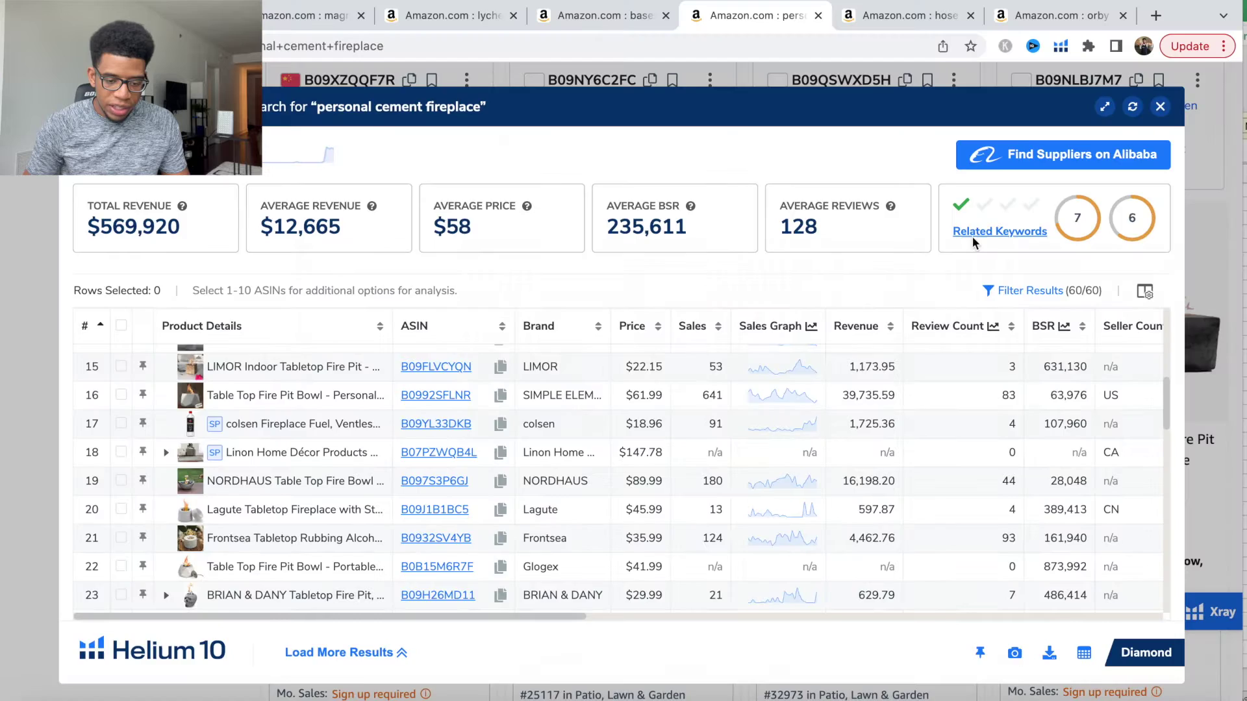
key("Escape")
Compare the shapes, materials and designs of the tabletop fireplace listings to judge whether the product can be innovated.
scroll(918, 324, "down", 2)
scroll(1032, 252, "down", 10)
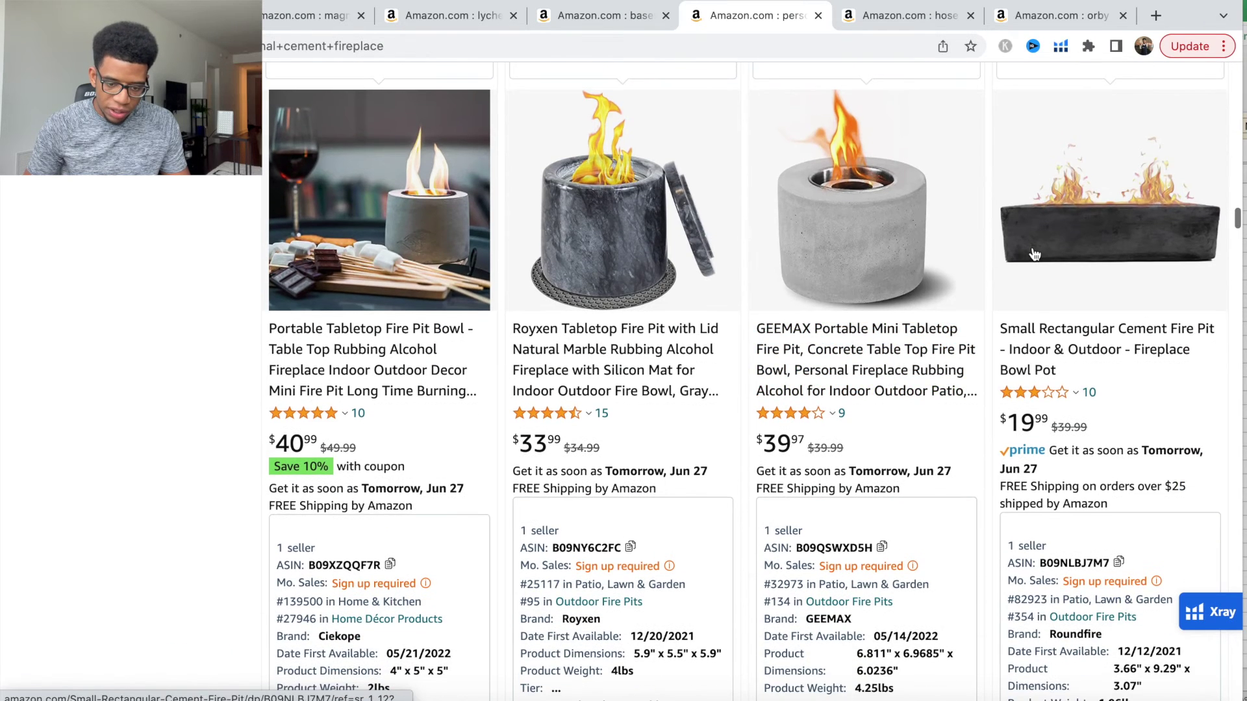
scroll(1033, 252, "down", 2)
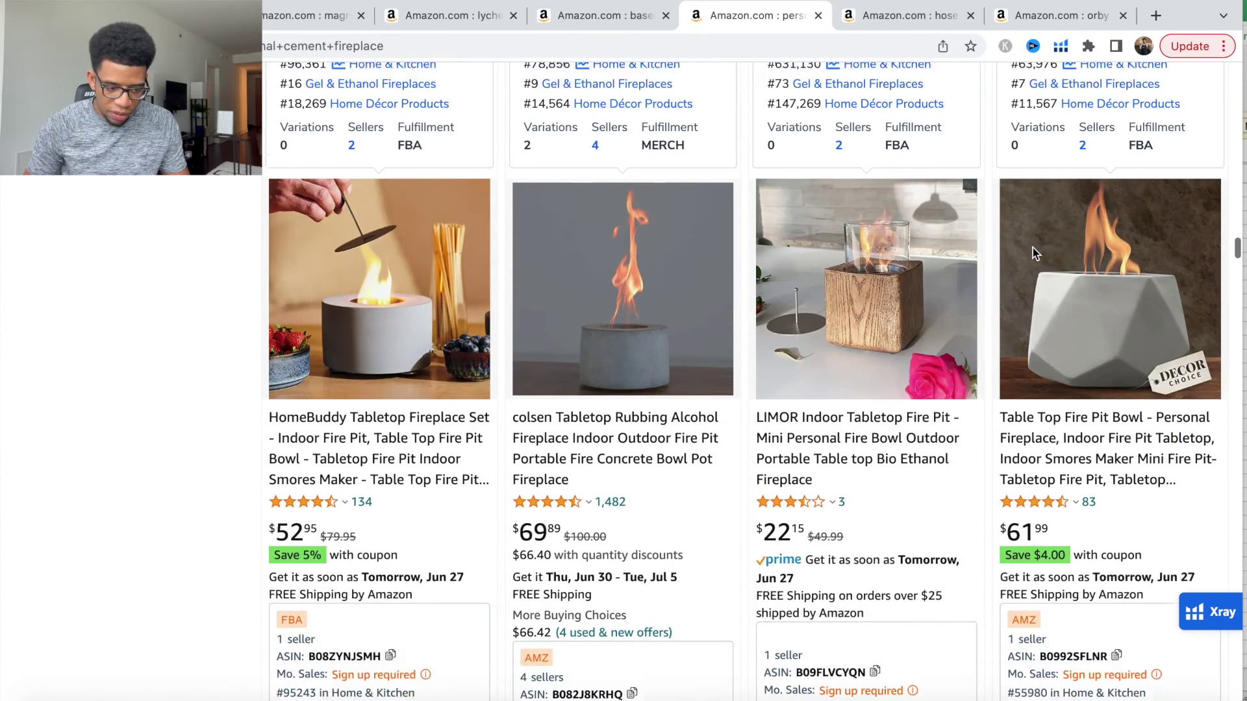
scroll(912, 242, "down", 1)
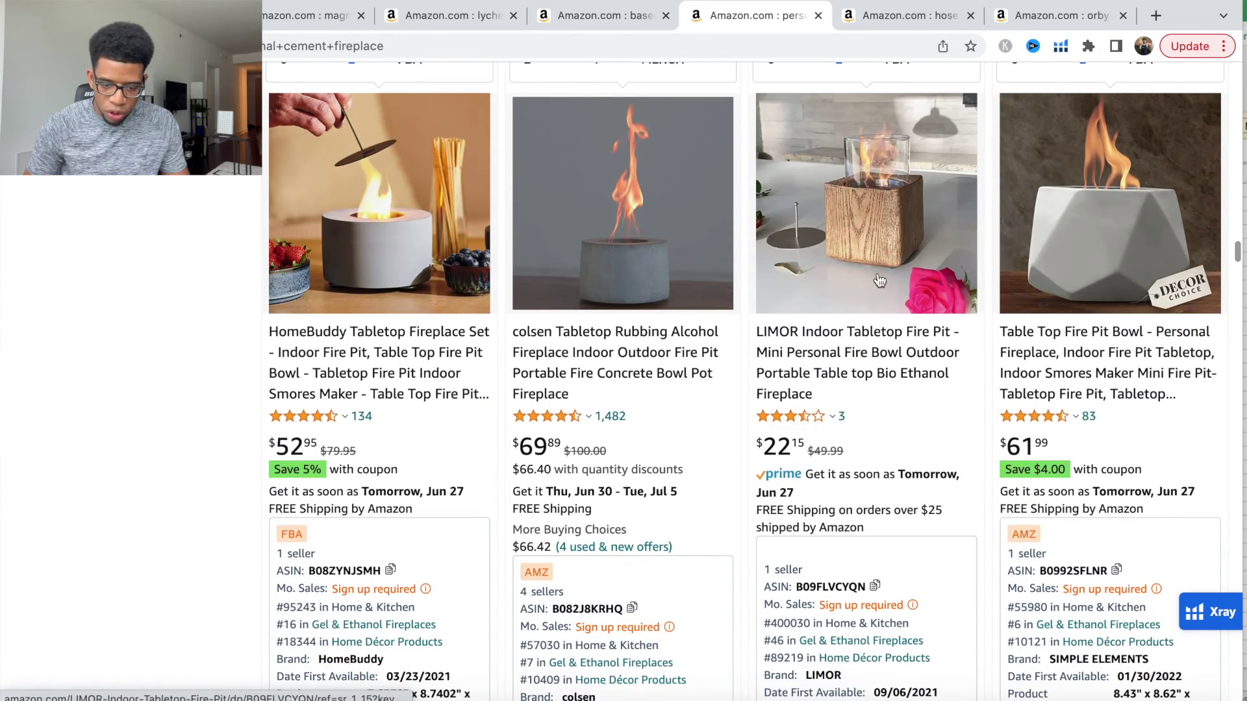
scroll(1052, 267, "down", 8)
scroll(1097, 182, "down", 5)
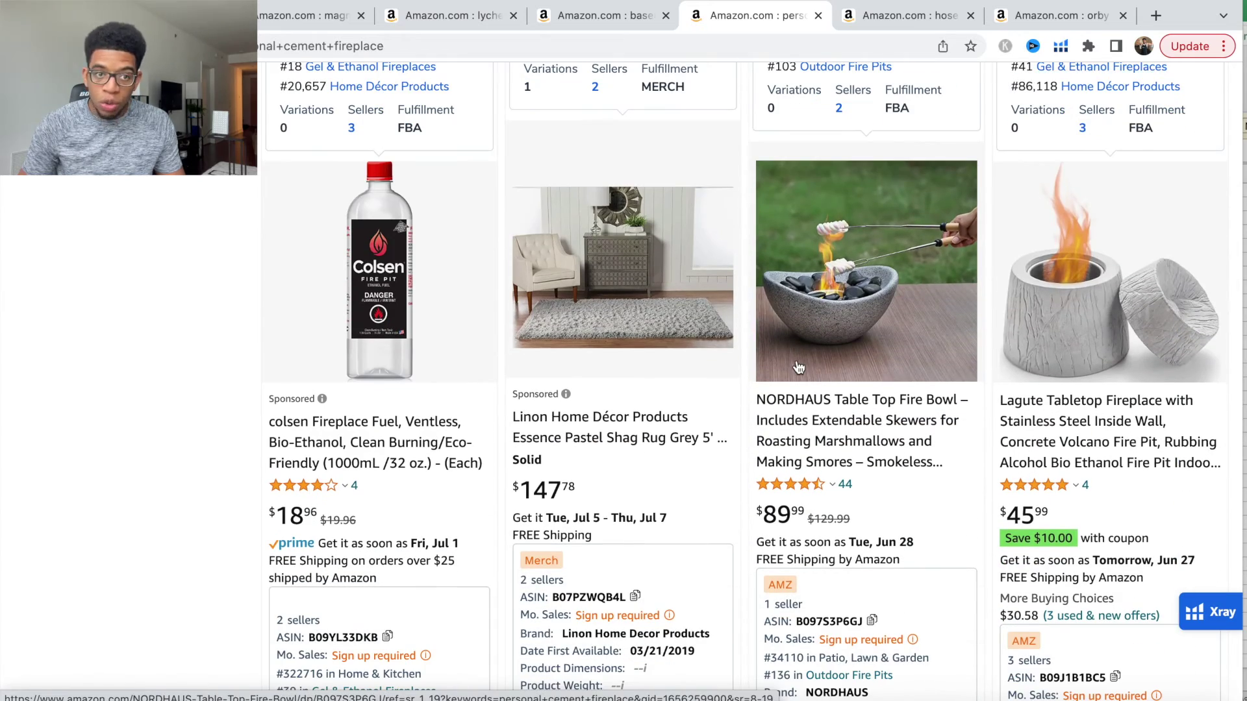
scroll(799, 367, "down", 14)
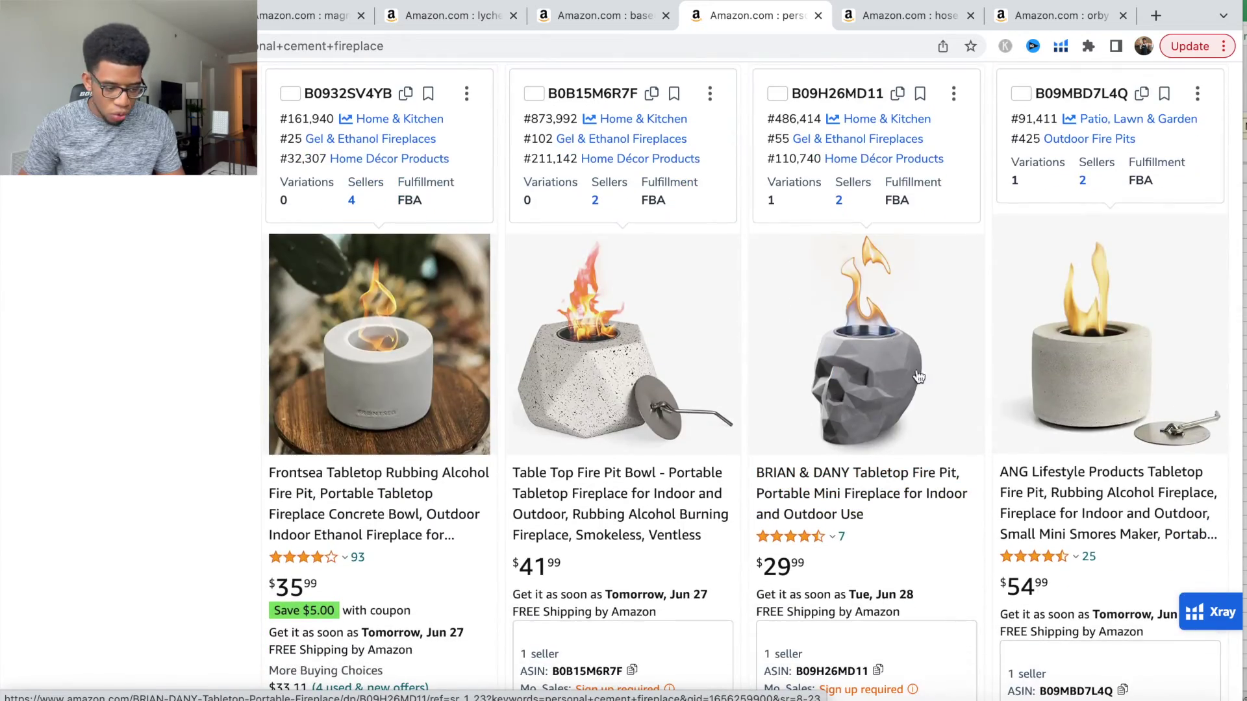
scroll(843, 321, "down", 3)
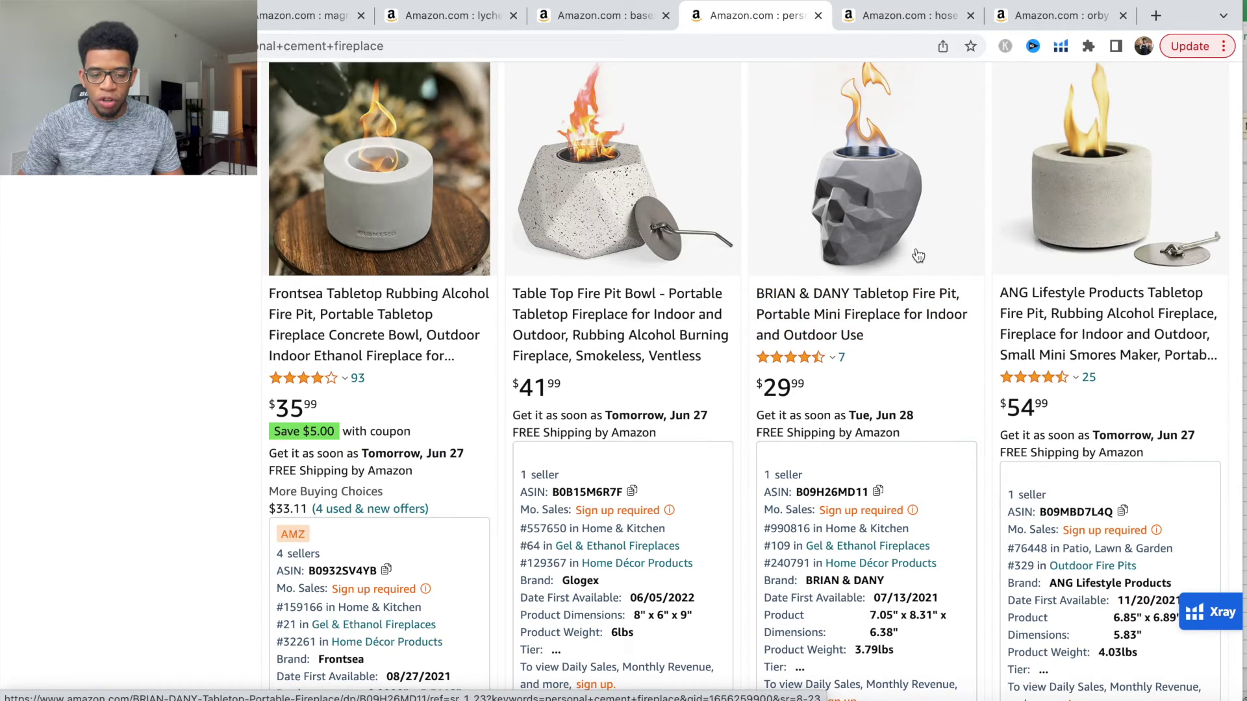
scroll(799, 272, "down", 10)
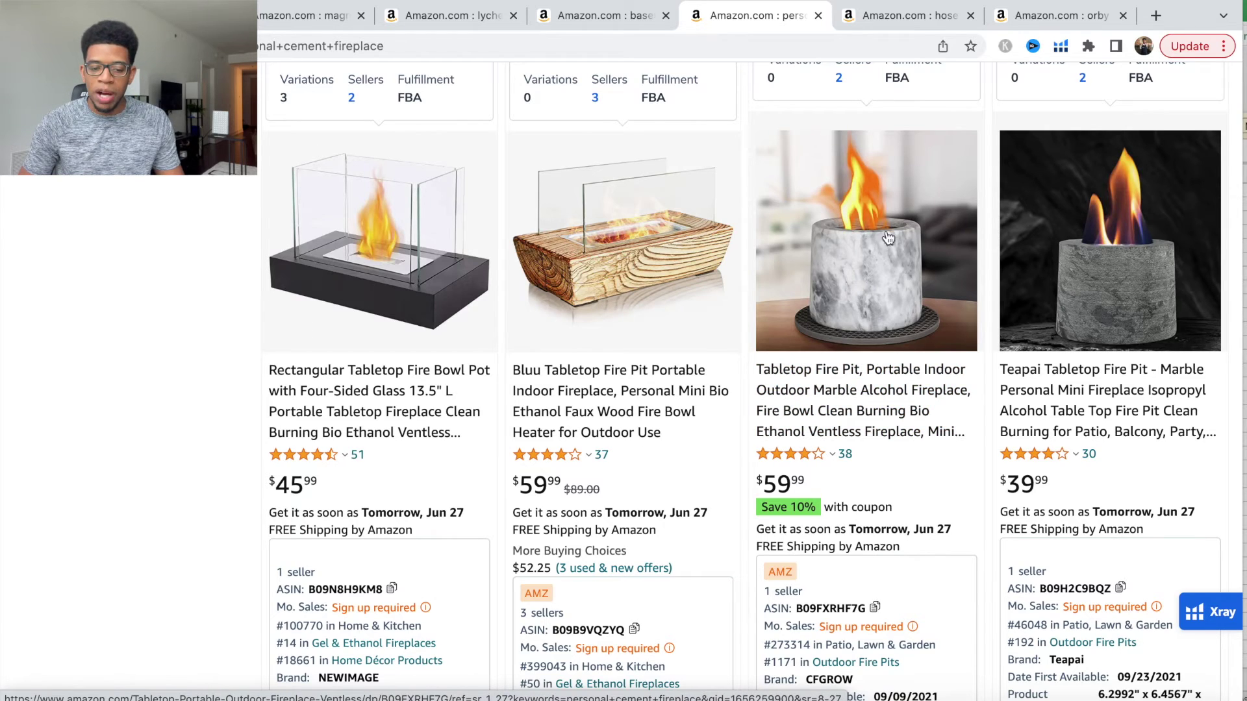
scroll(913, 181, "down", 10)
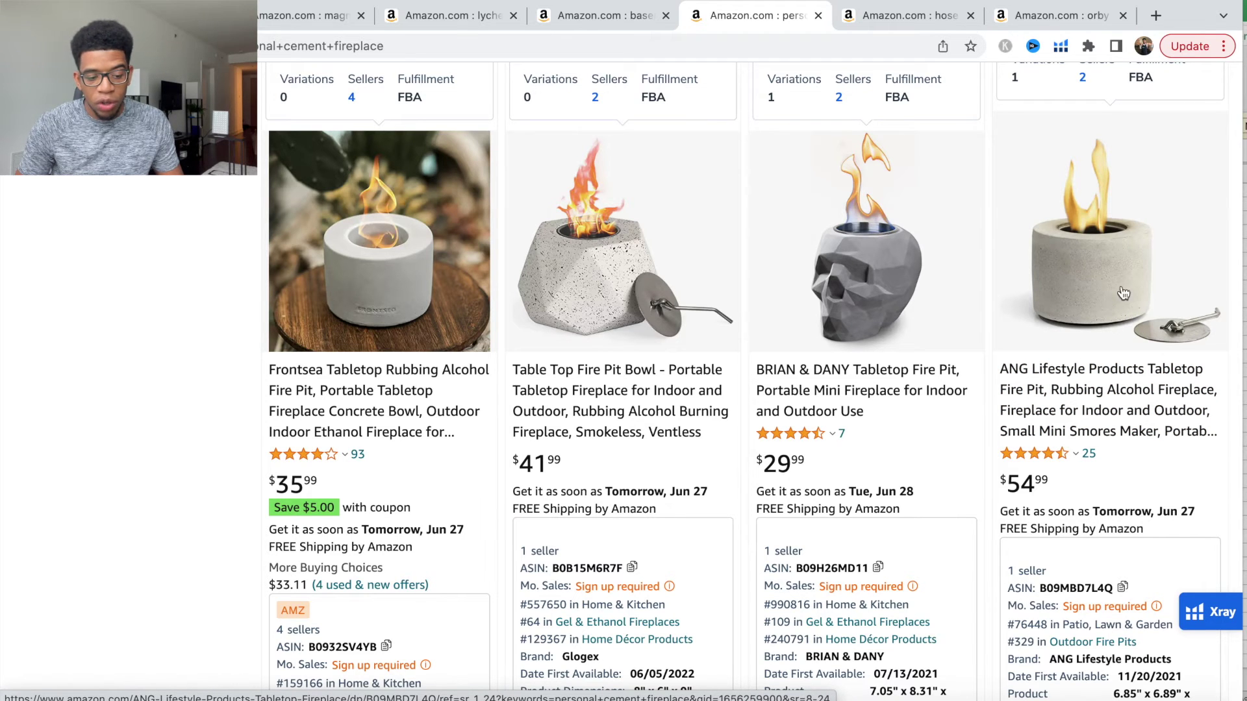
scroll(870, 279, "down", 1)
scroll(874, 364, "down", 5)
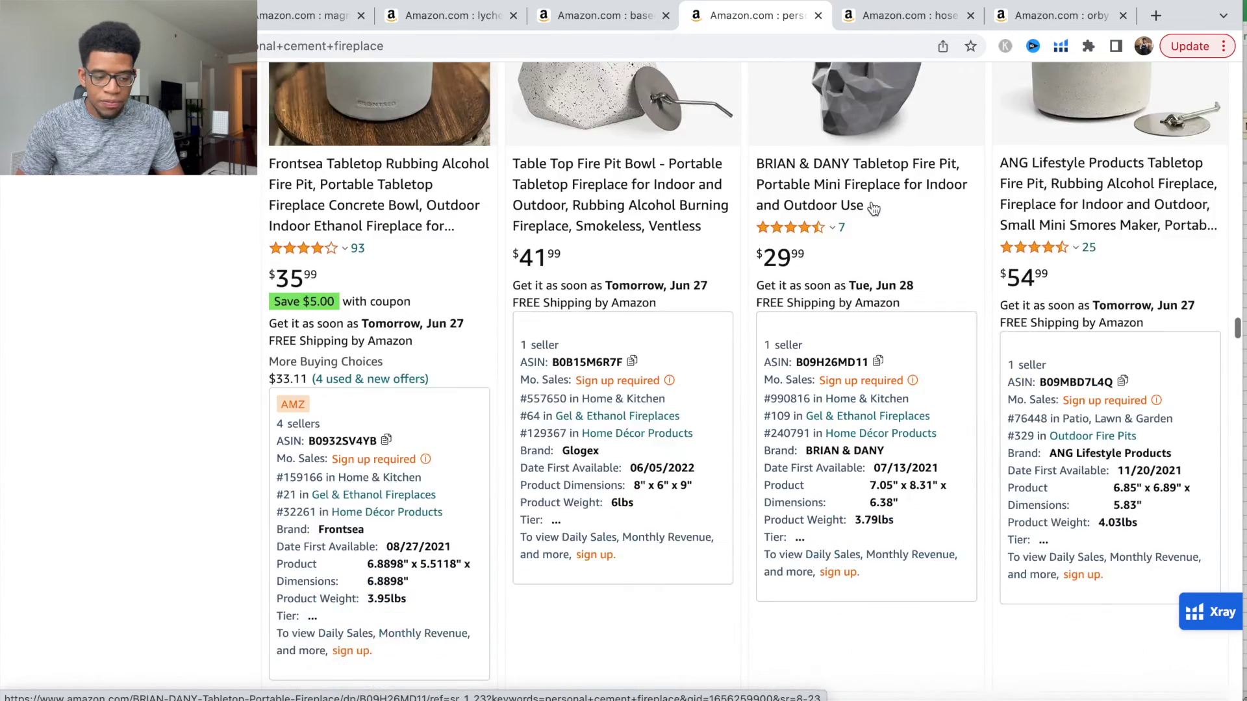
scroll(871, 200, "down", 10)
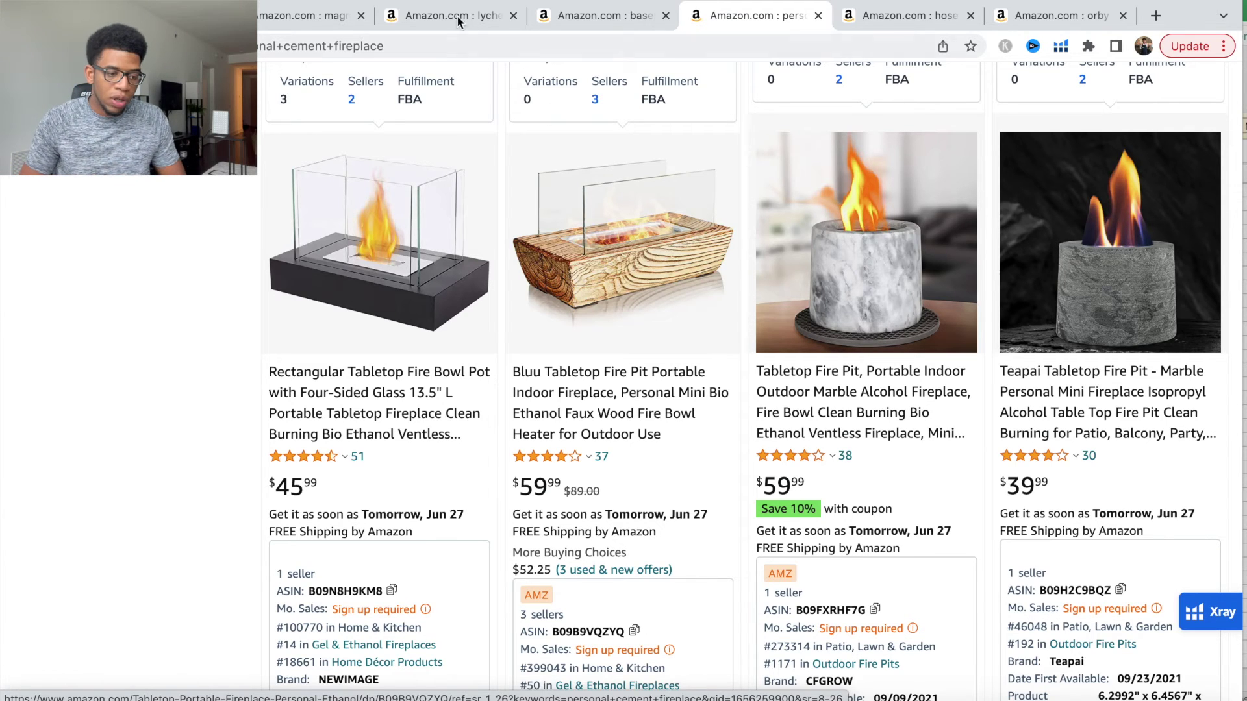
Copy the Amazon search URL for "personal cement fireplace" and switch to the Excel sheet.
left_click(409, 37)
key("super+c")
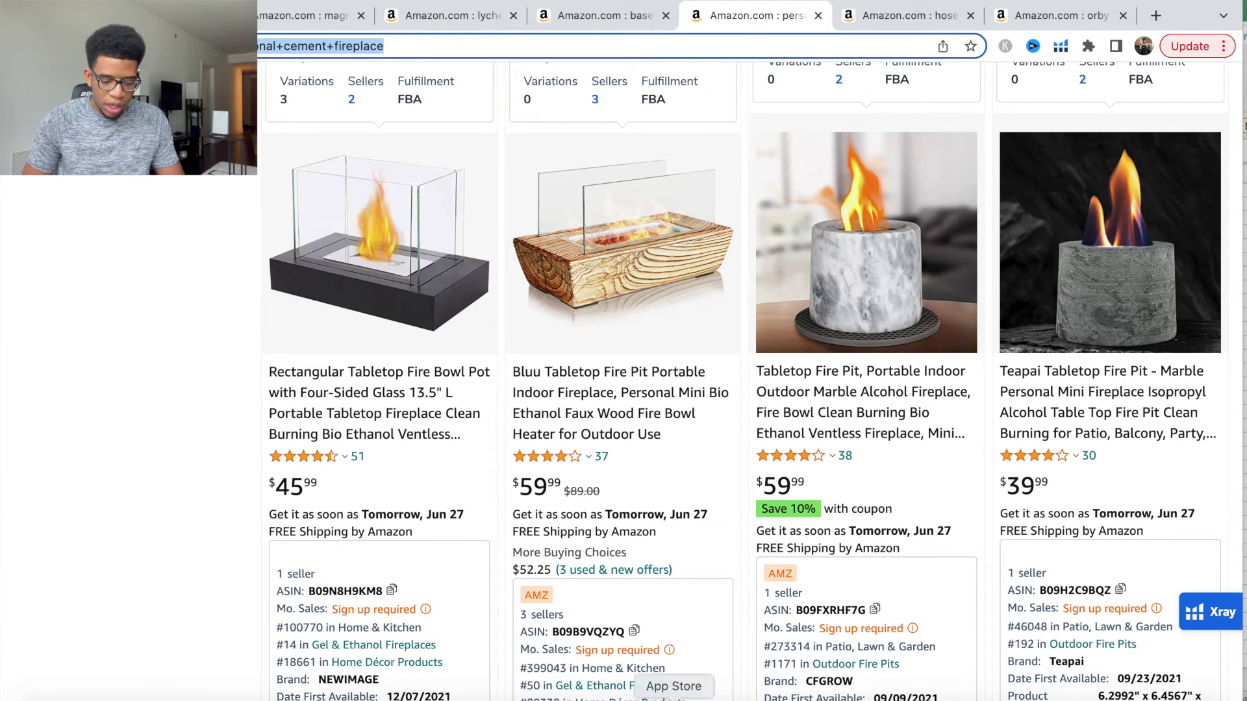
left_click(780, 689)
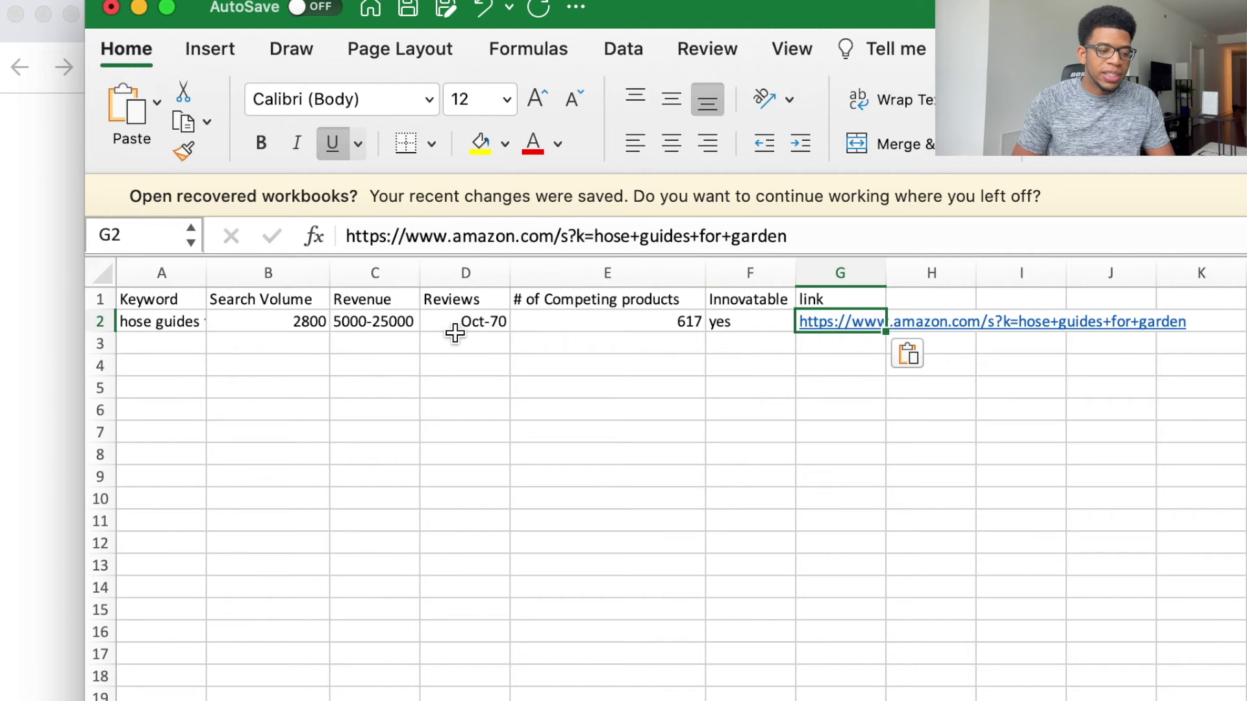
left_click(164, 349)
key("super+v")
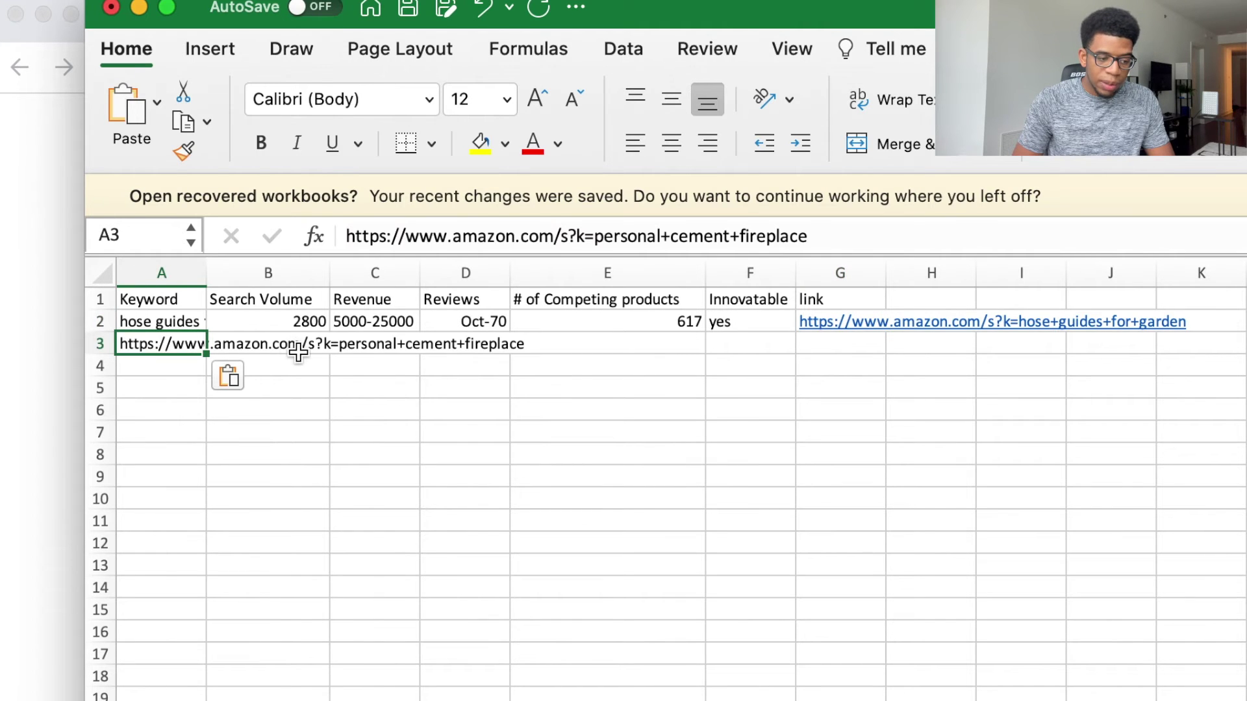
key("super+z")
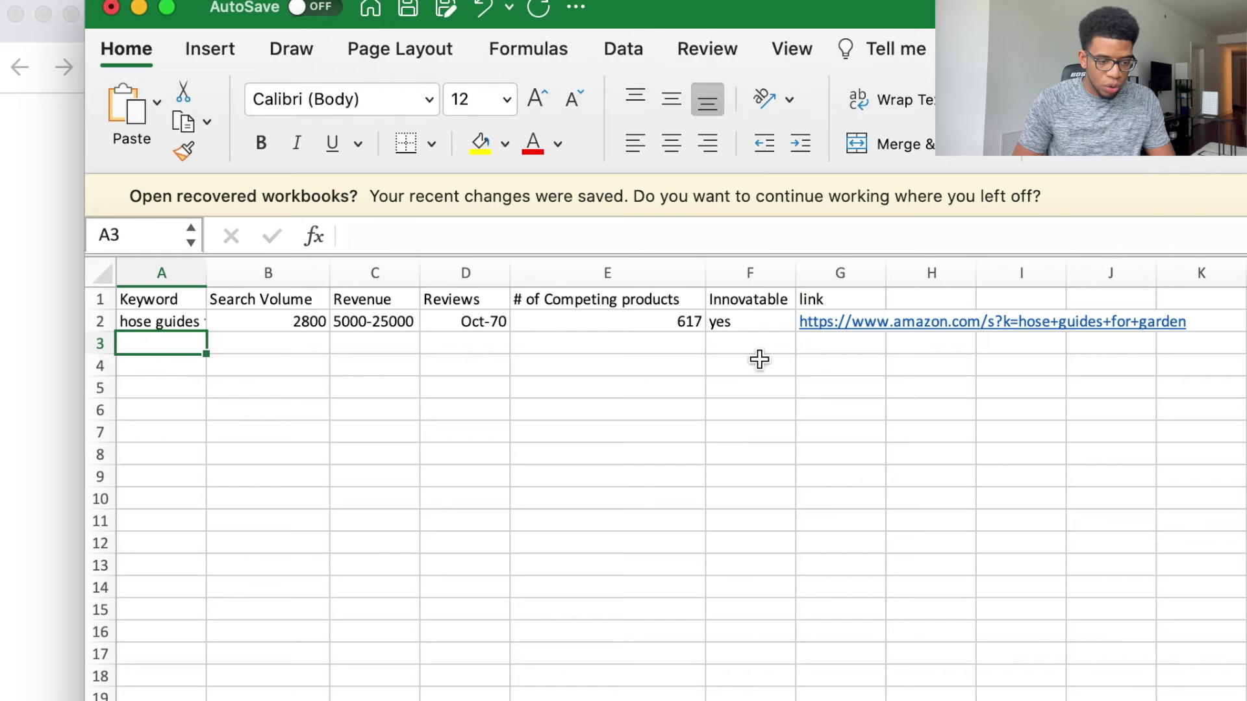
Paste the "personal cement fireplace" search URL into link cell G3 and enter "yes" for Innovatable in F3.
left_click(832, 339)
key("super+v")
left_click(708, 350)
type("yes")
Look up the Amazon result count for "personal cement fireplace" and enter 160 as the number of competing products in E3.
left_click(654, 343)
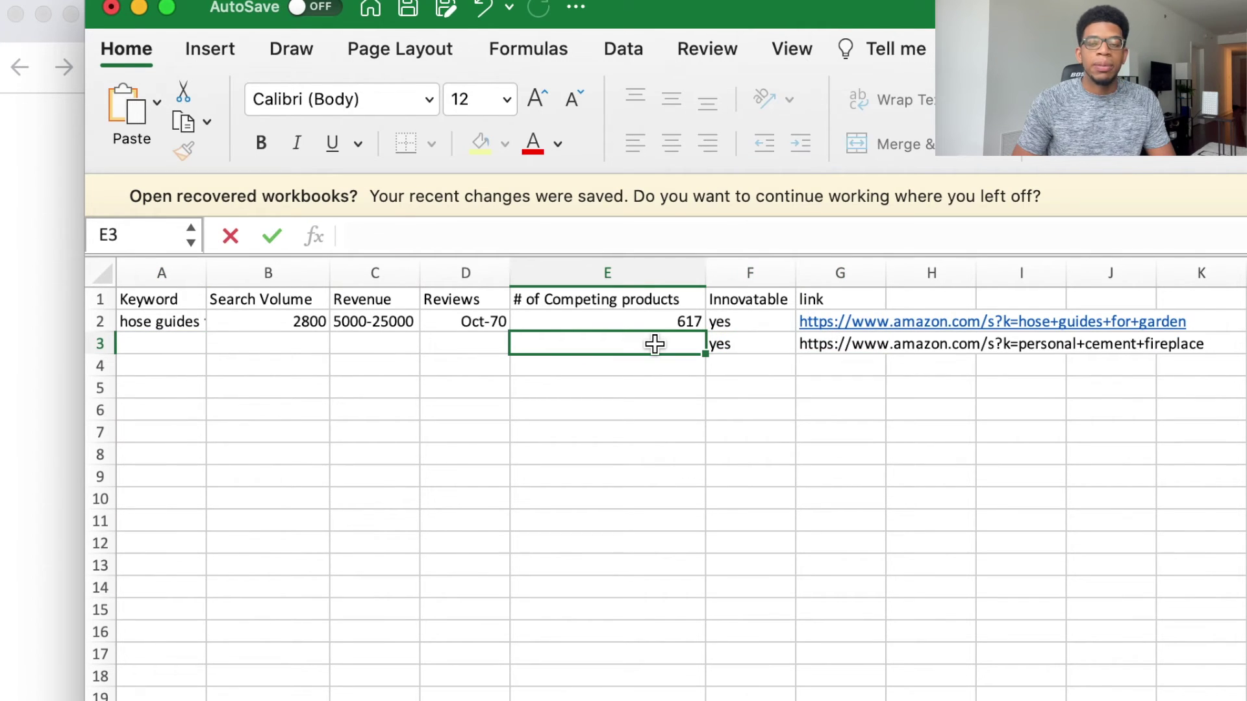
key("super+Tab")
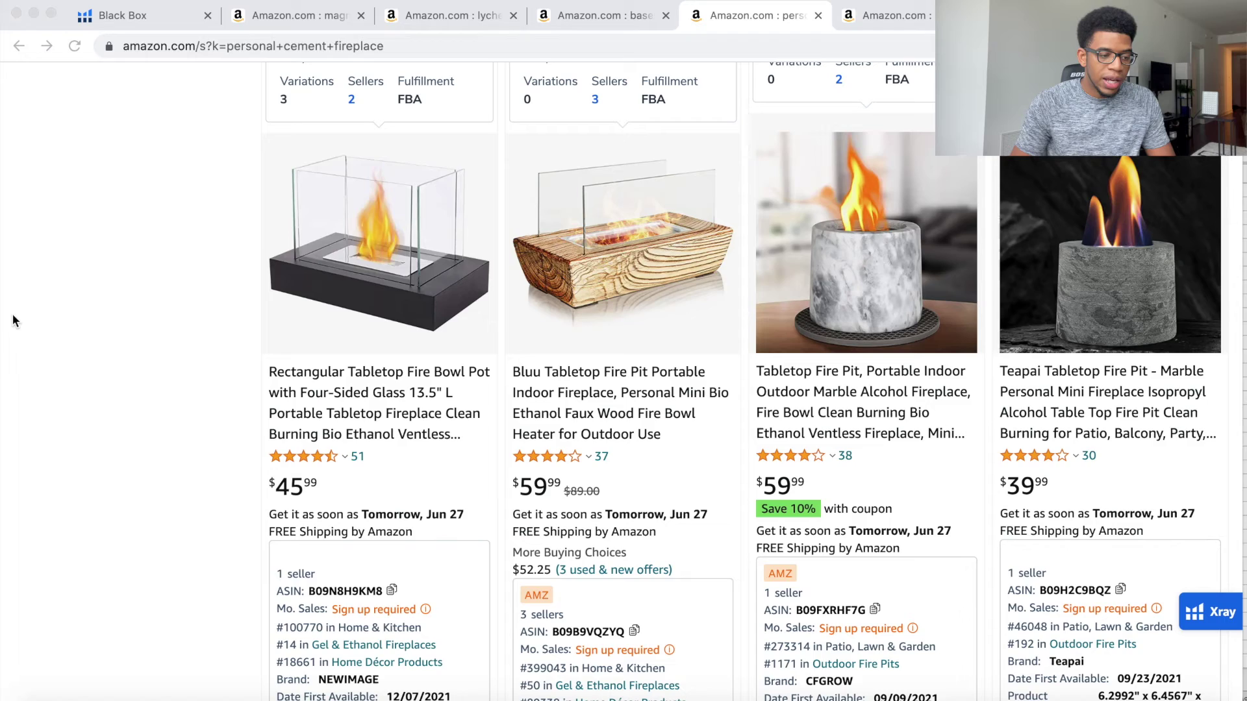
key("super+l")
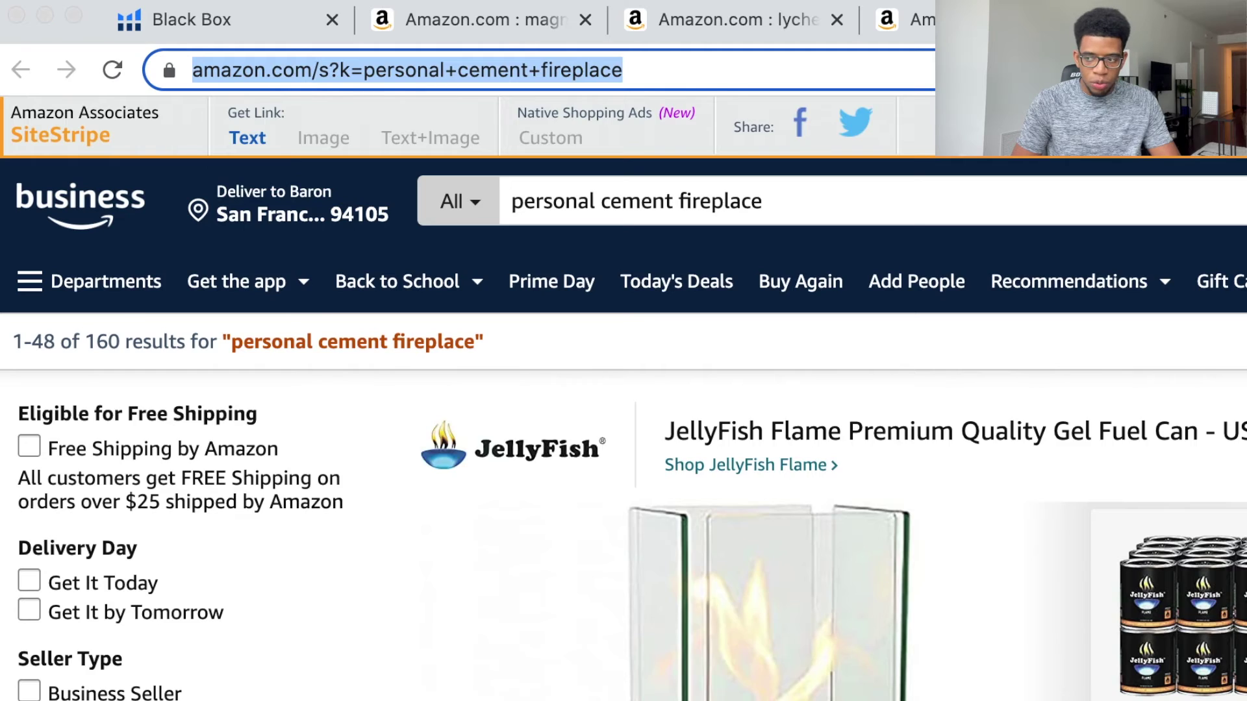
key("super+Tab")
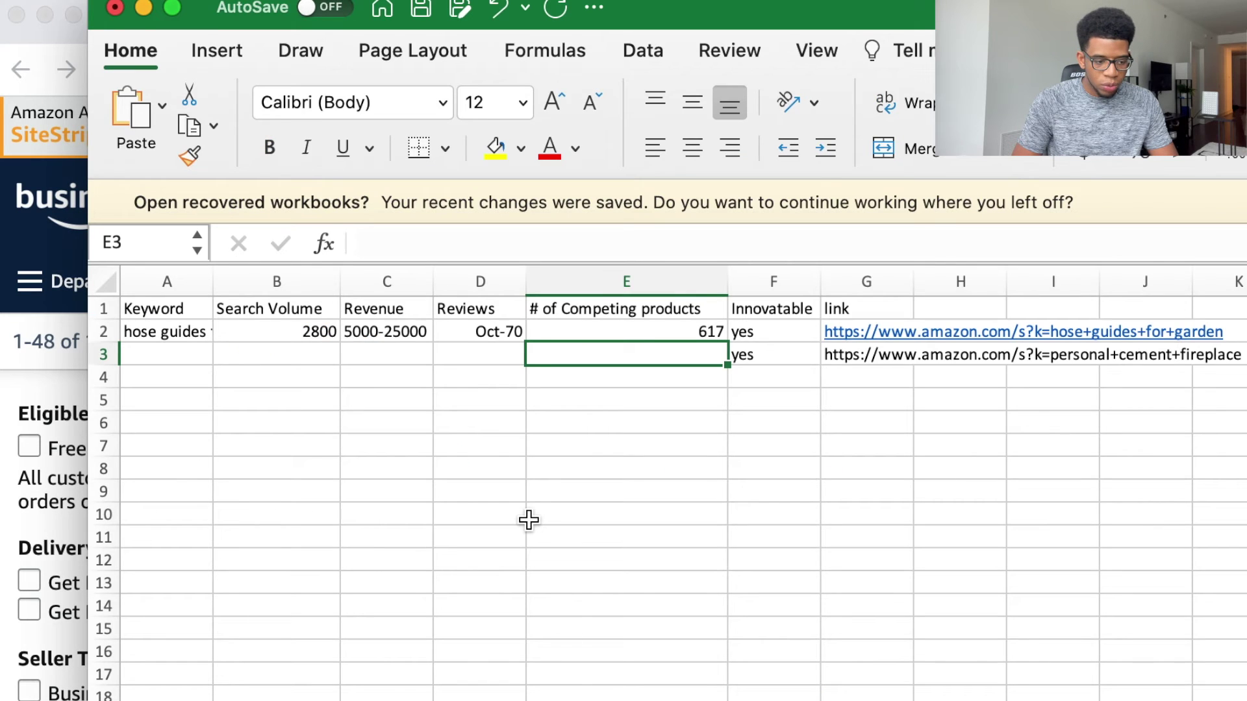
type("160")
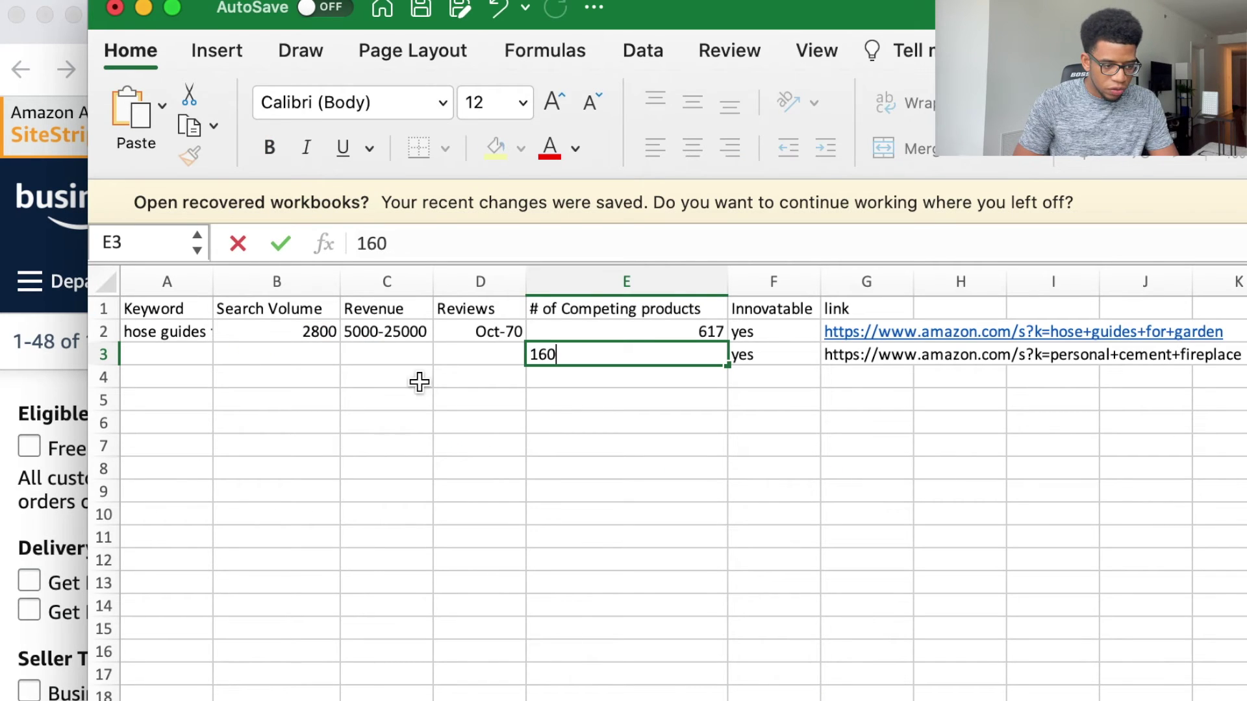
Enter 2500 as the search volume in B3.
left_click(314, 348)
type("2500")
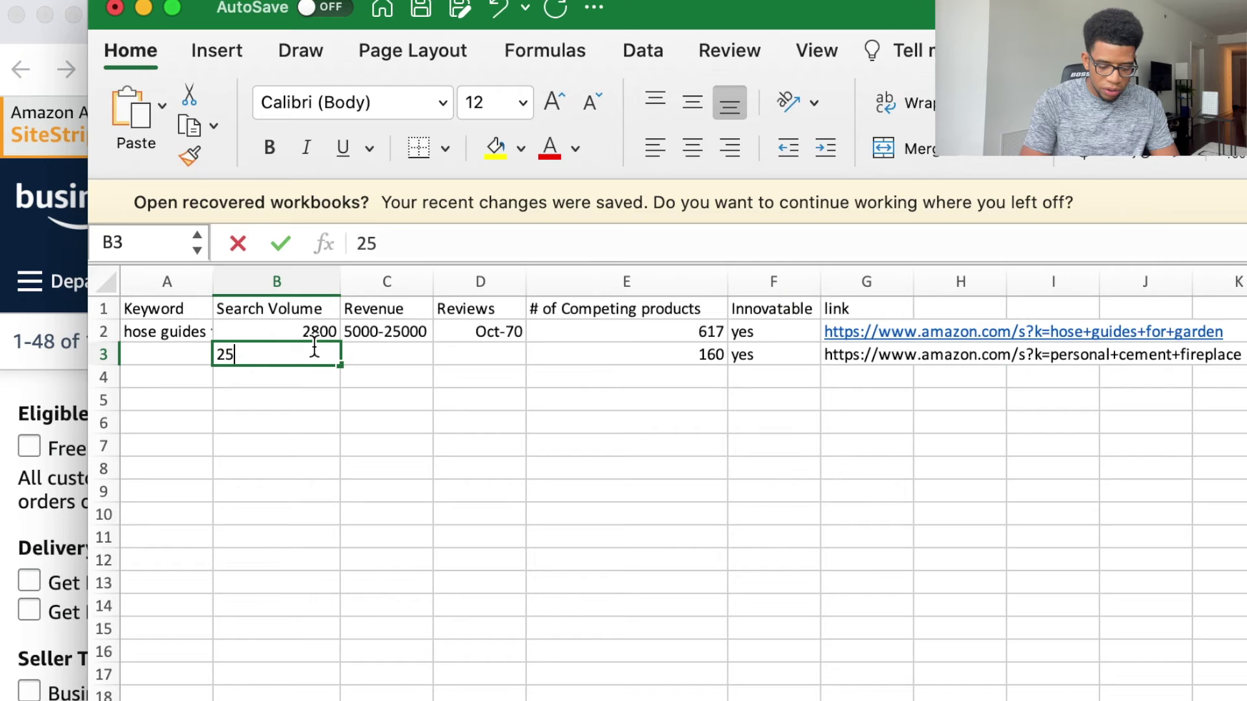
double_click(389, 359)
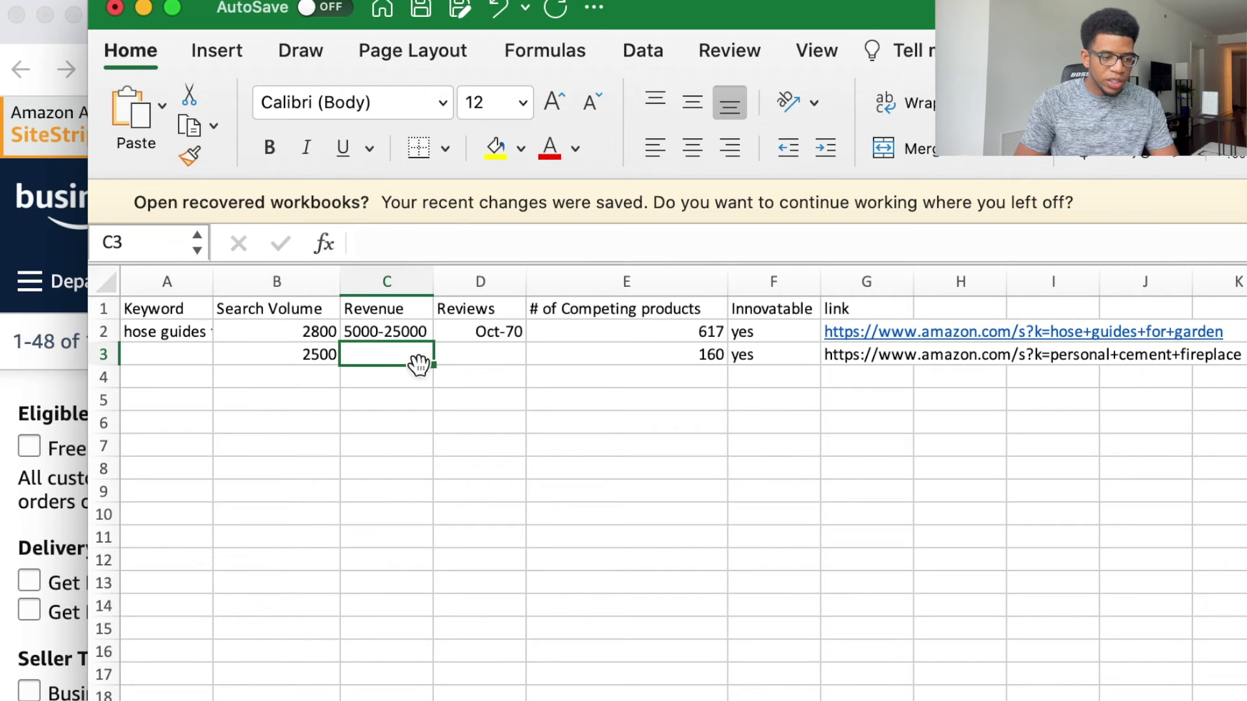
left_click(303, 358)
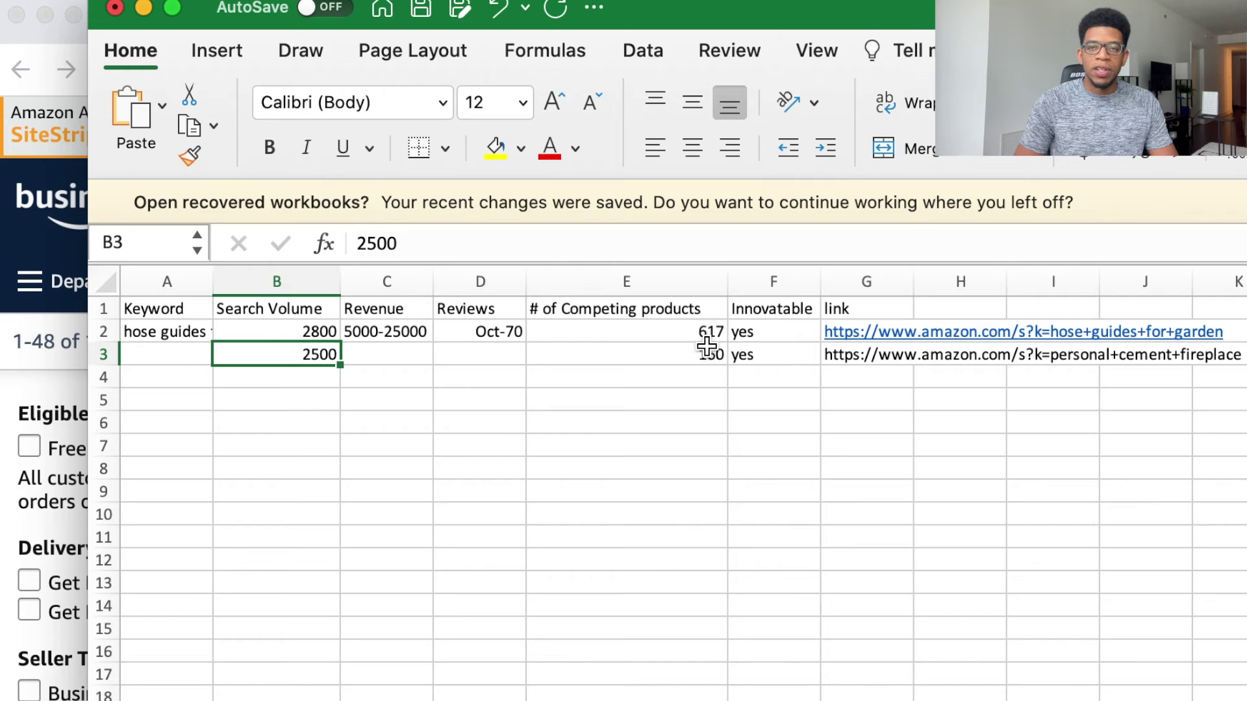
left_click(477, 360)
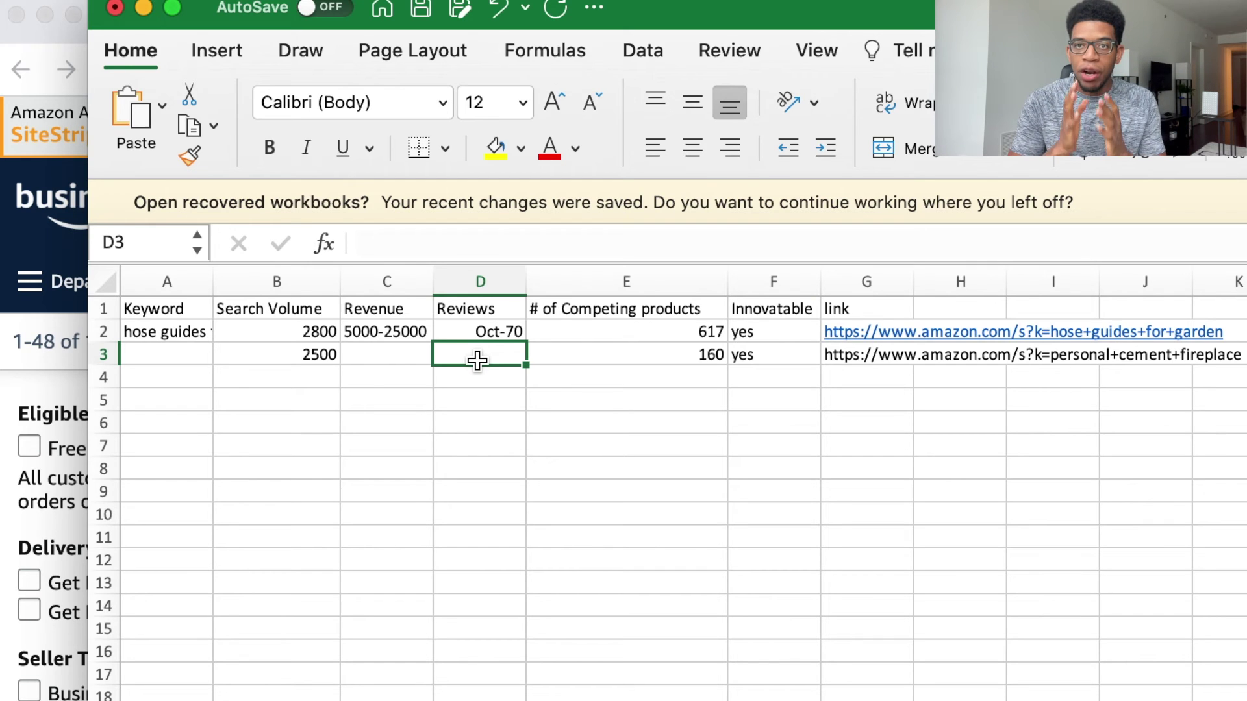
left_click(397, 354)
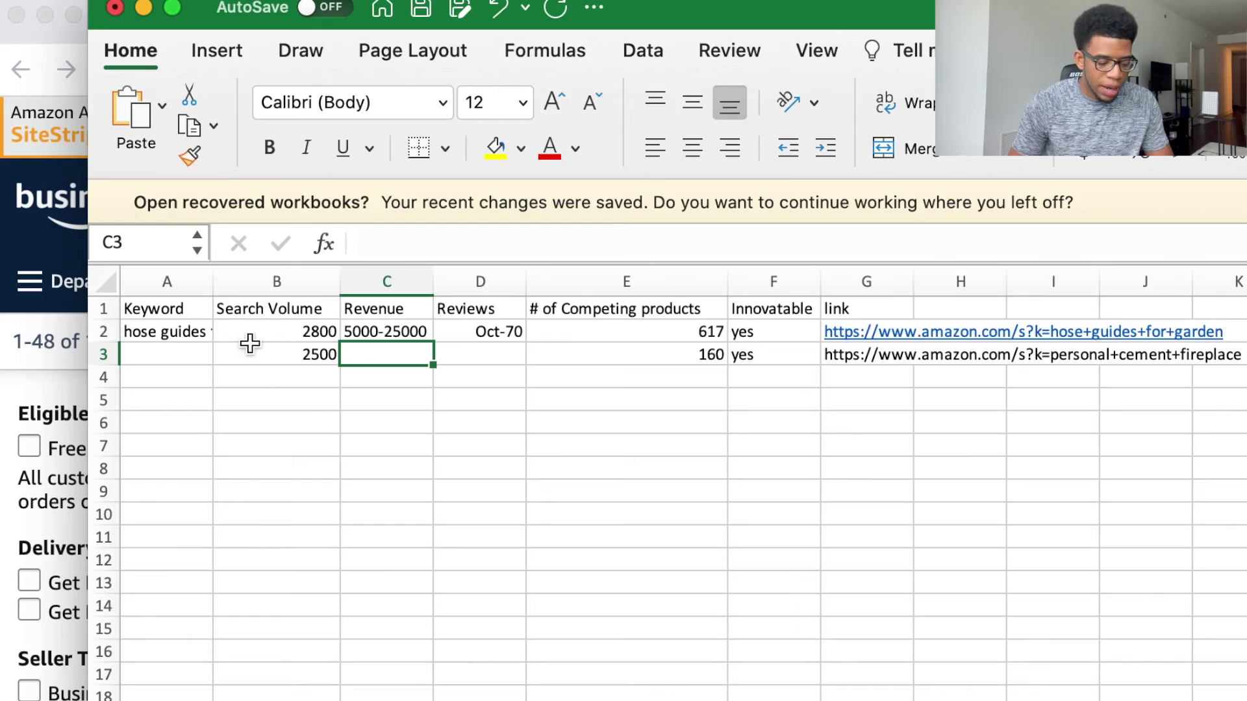
Switch to the Amazon search for "baseball bucket with padded seat" and check its result count and first row of listings.
key("super+Tab")
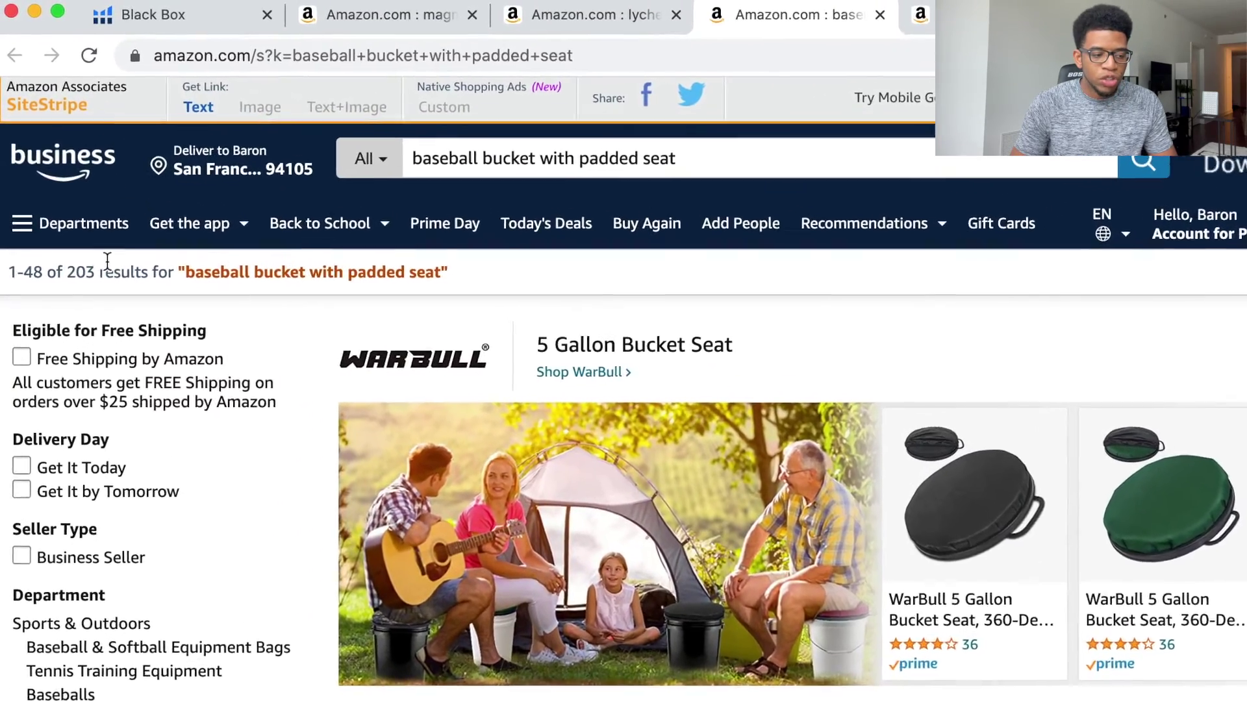
double_click(65, 224)
scroll(287, 358, "down", 10)
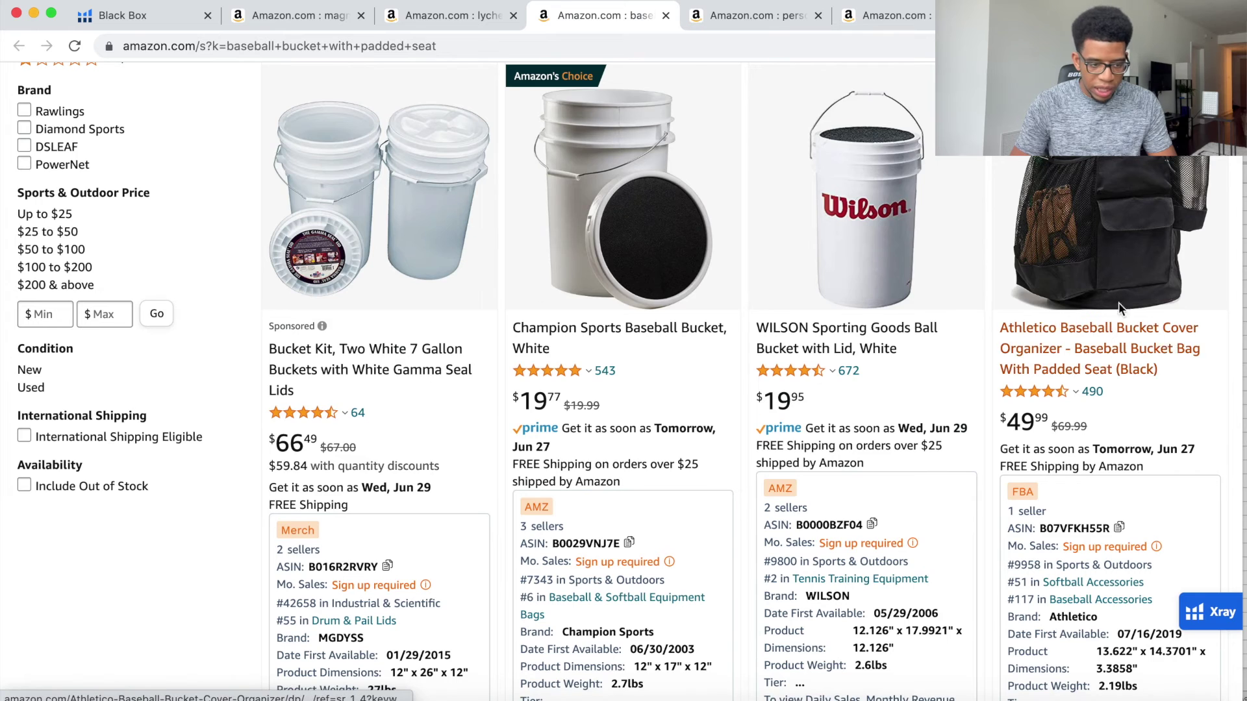
scroll(988, 258, "up", 4)
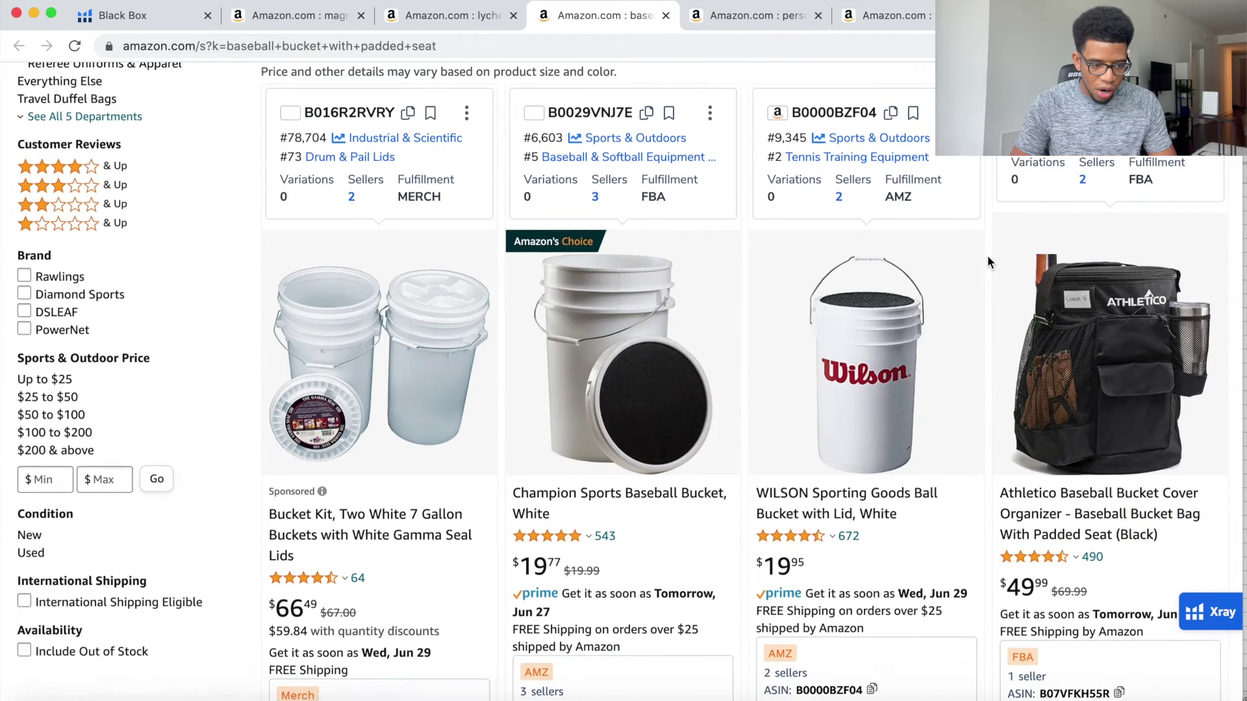
scroll(415, 377, "down", 2)
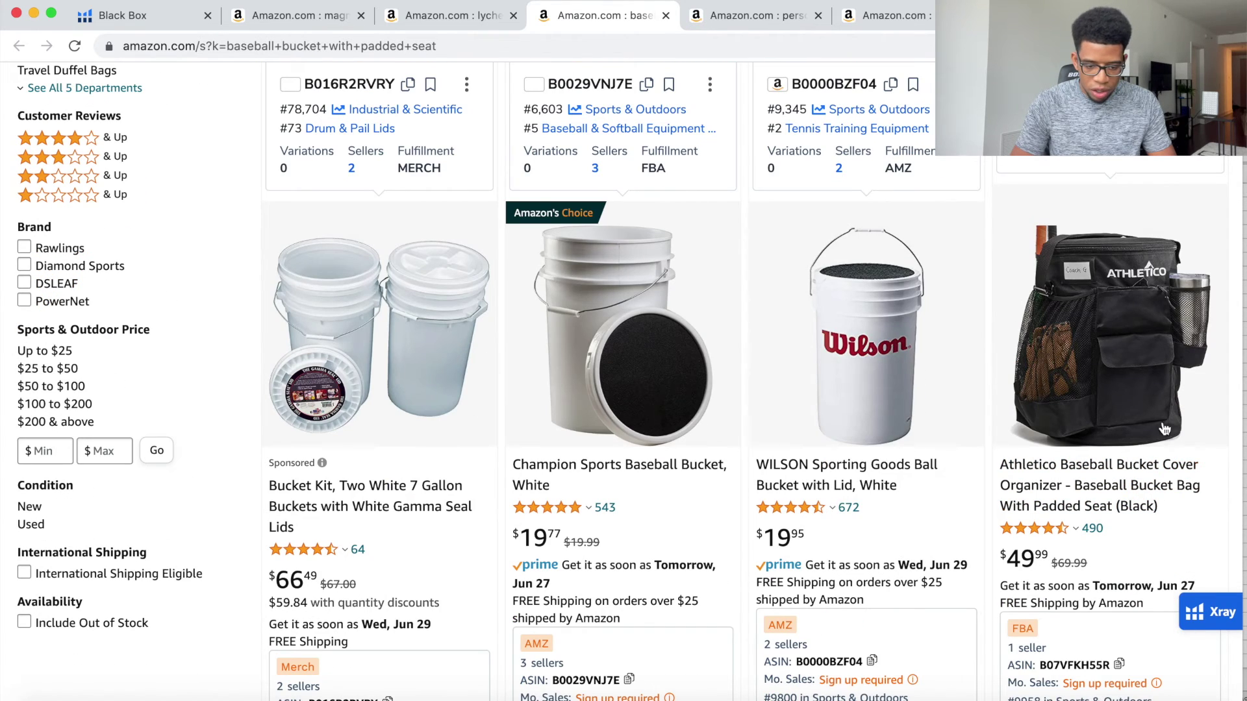
scroll(734, 403, "down", 3)
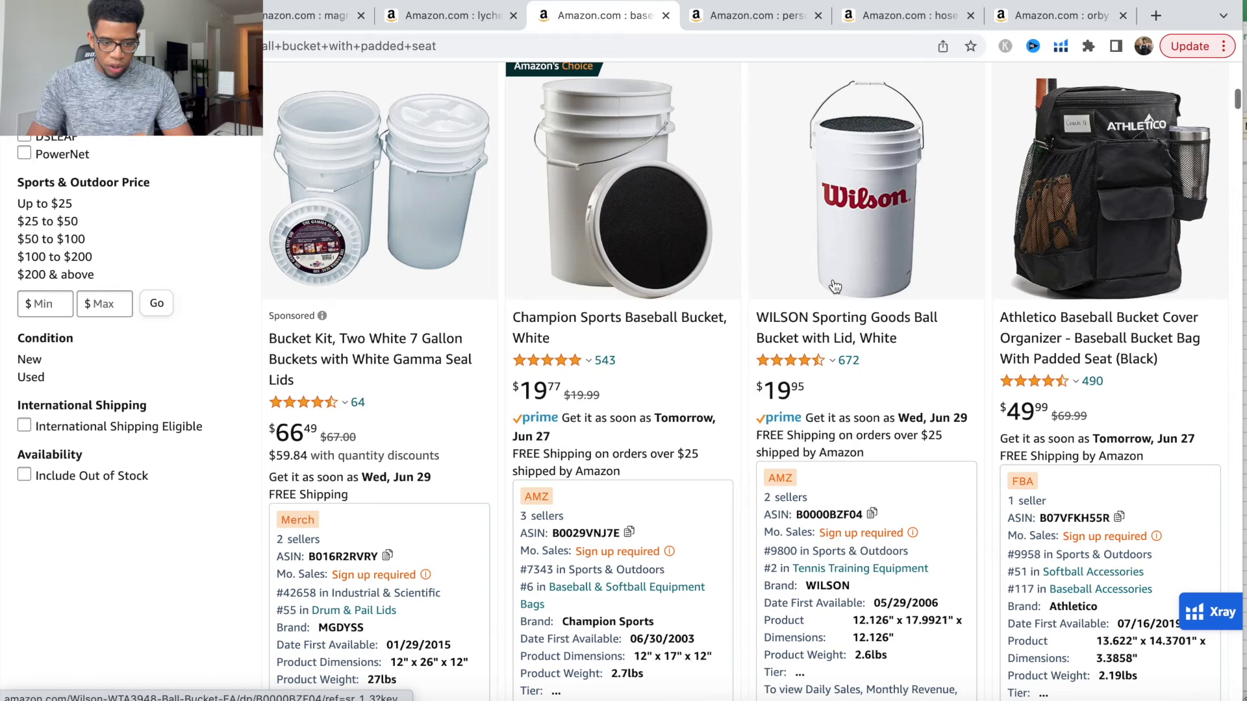
scroll(835, 286, "down", 1)
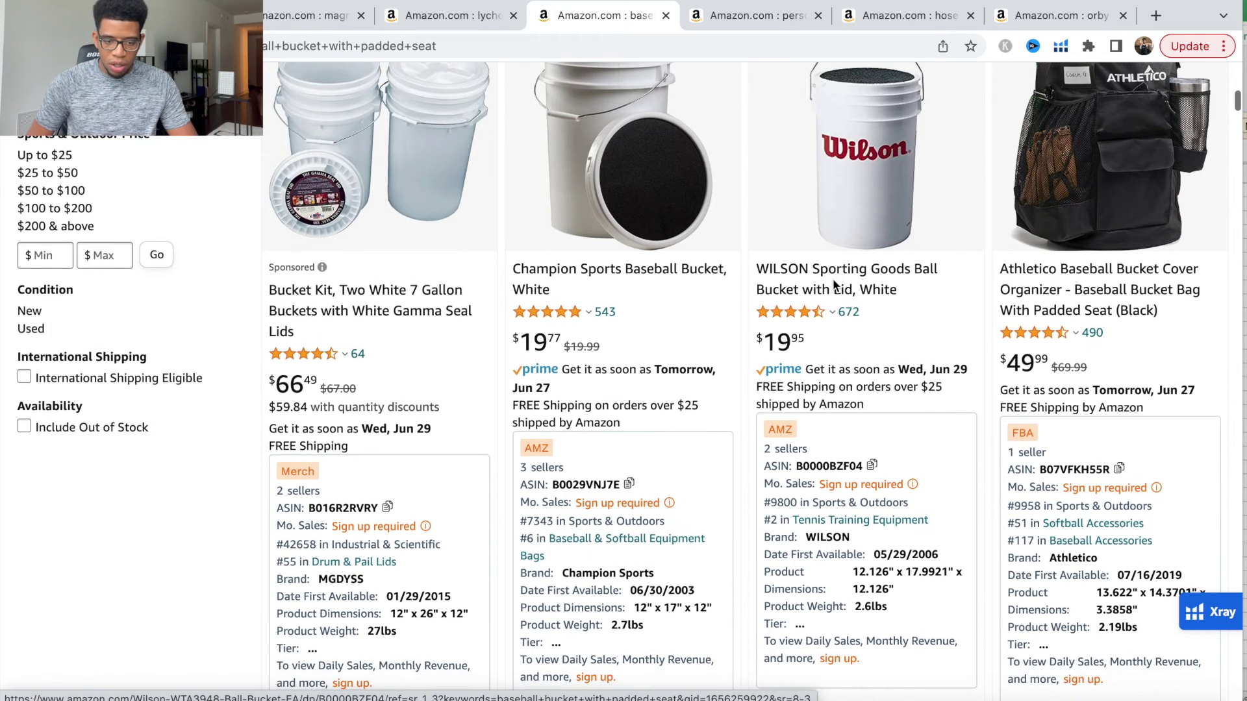
Compare the designs, prices and review counts of the remaining baseball bucket, bucket bag and padded lid listings.
scroll(834, 287, "down", 10)
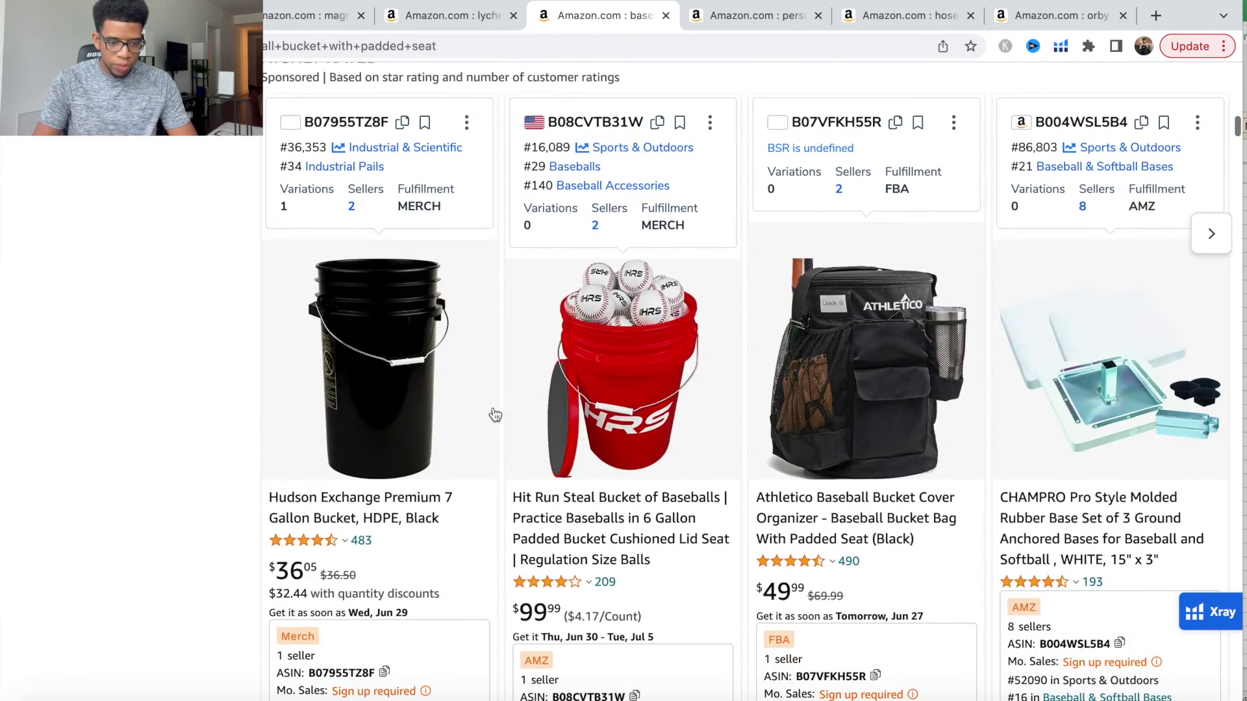
scroll(429, 330, "down", 20)
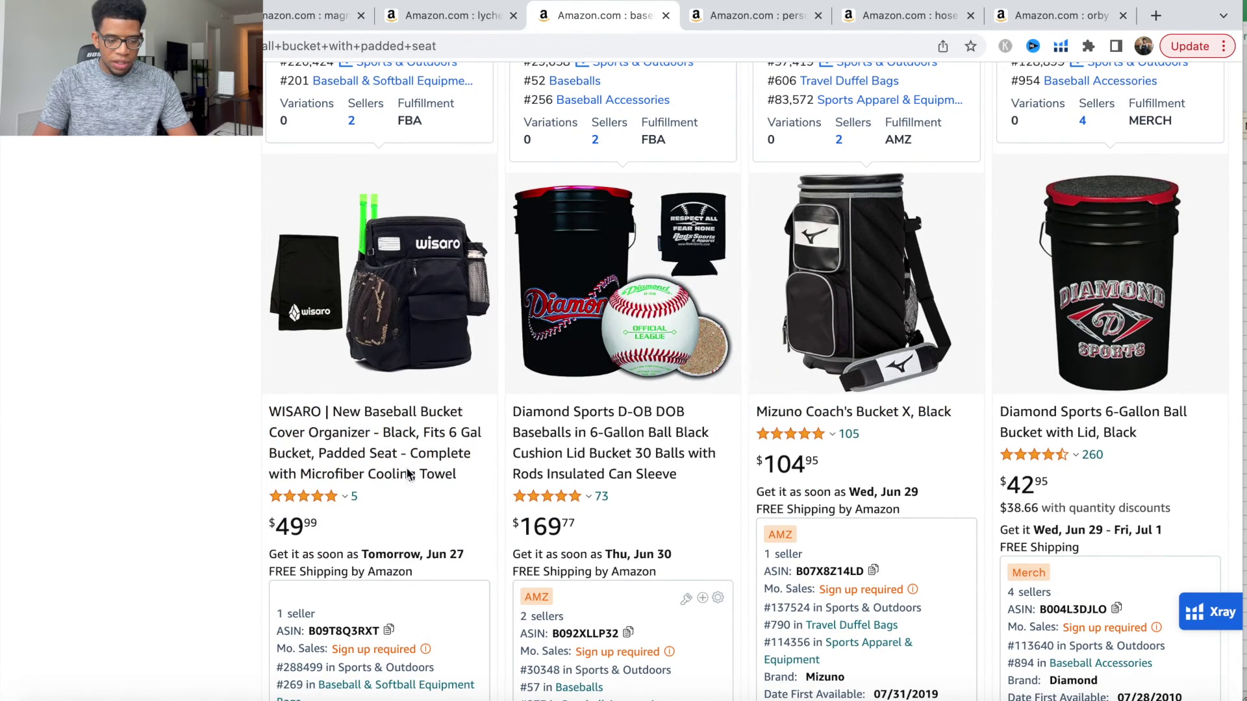
scroll(408, 474, "up", 15)
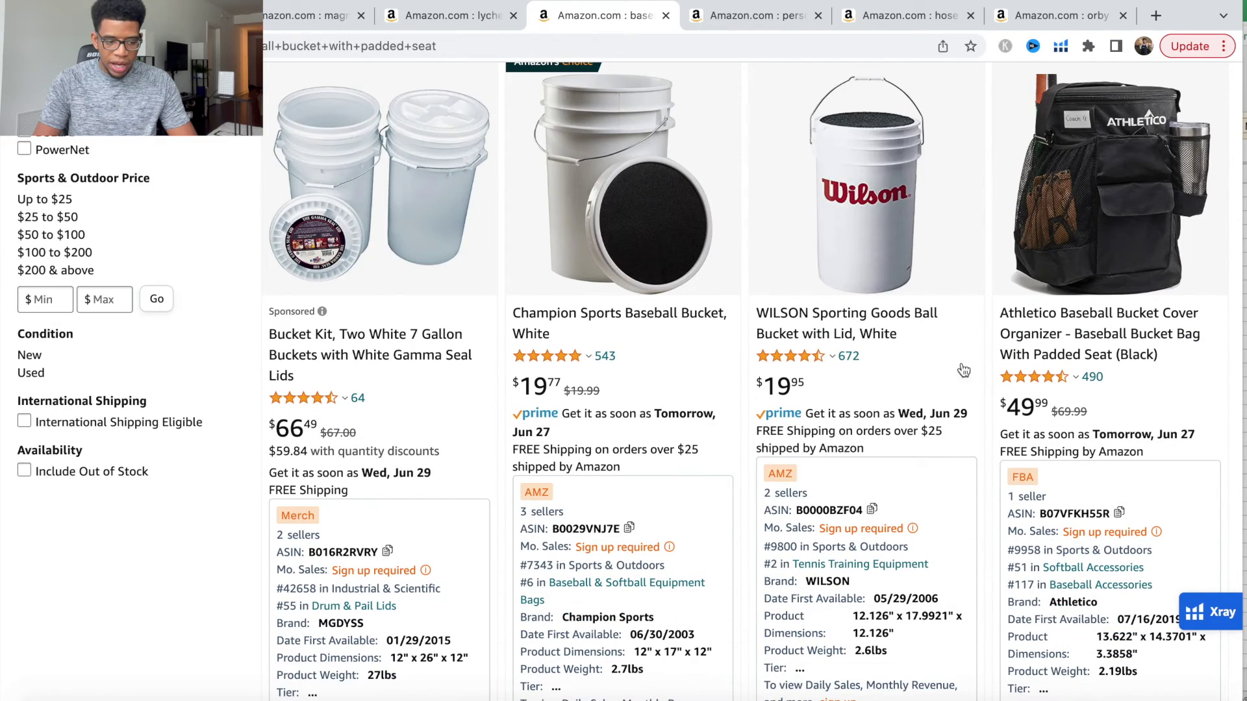
scroll(763, 343, "down", 5)
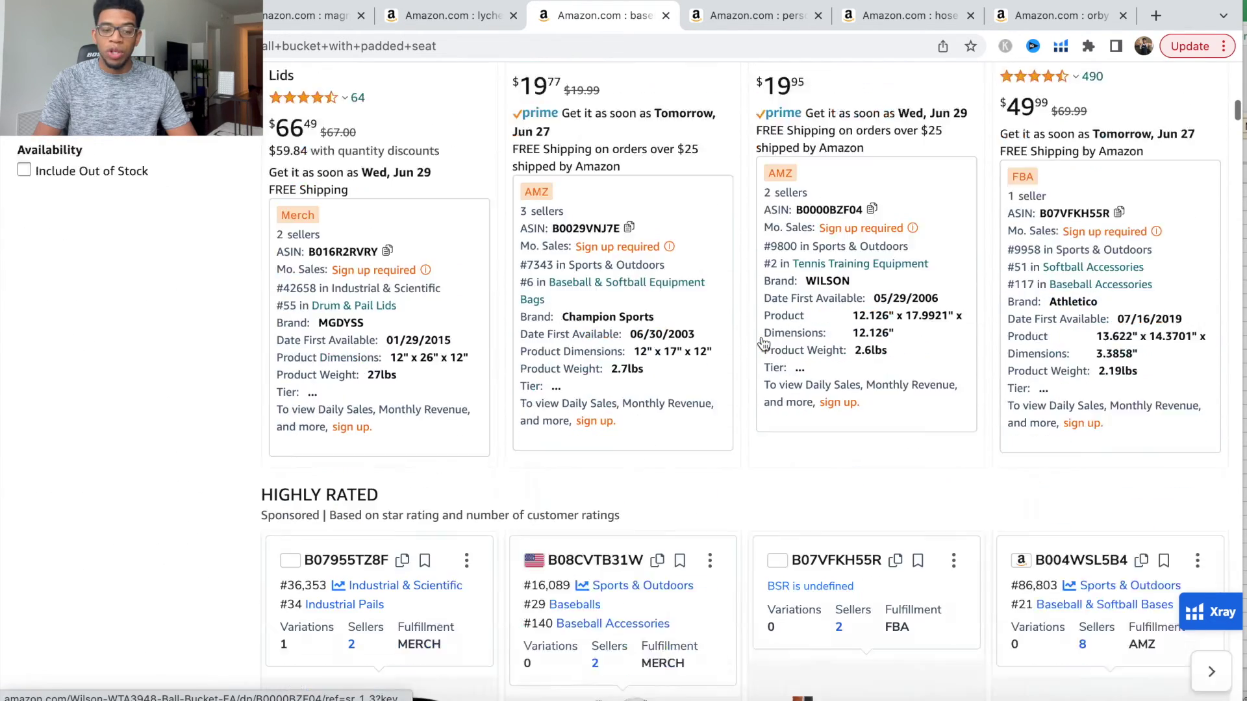
scroll(764, 343, "down", 20)
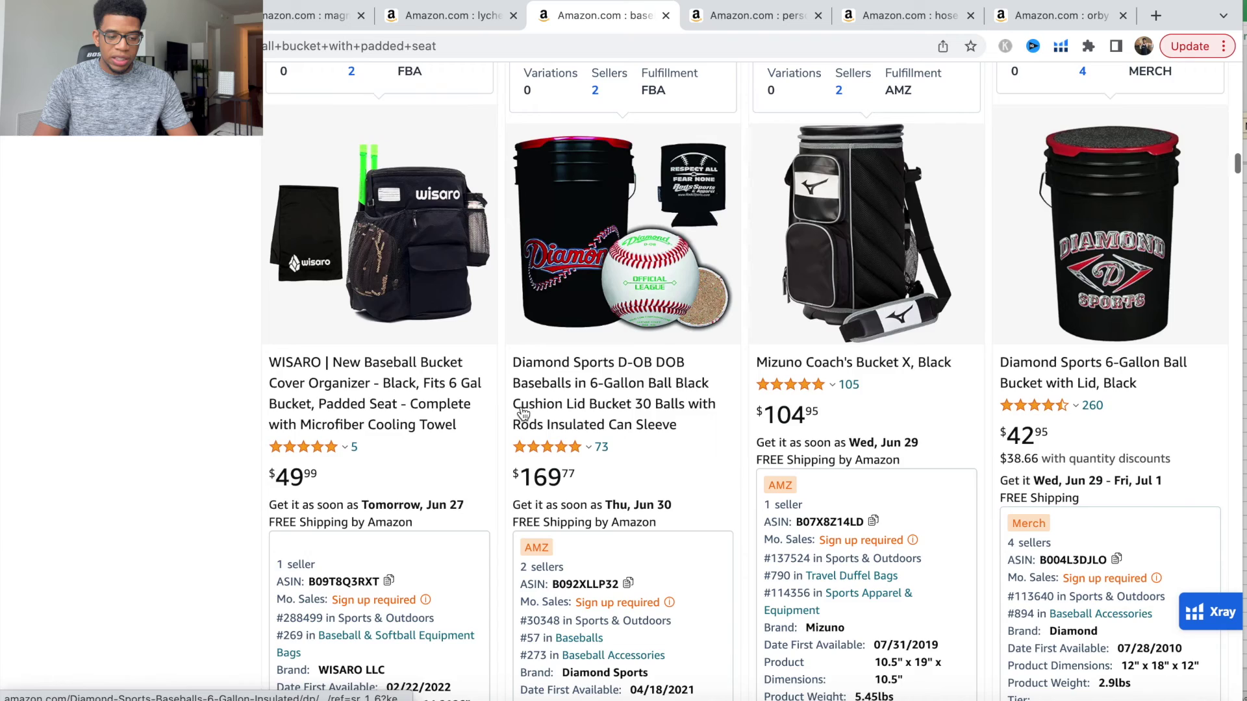
scroll(523, 414, "down", 10)
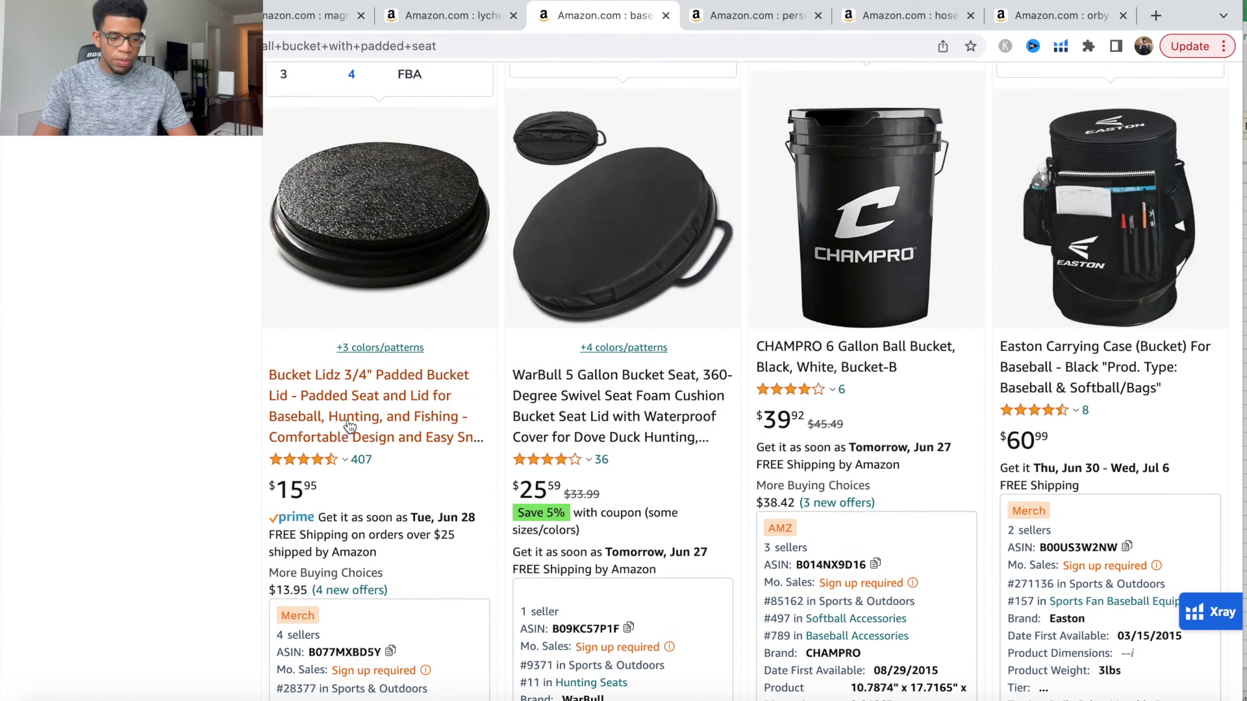
scroll(389, 416, "down", 1)
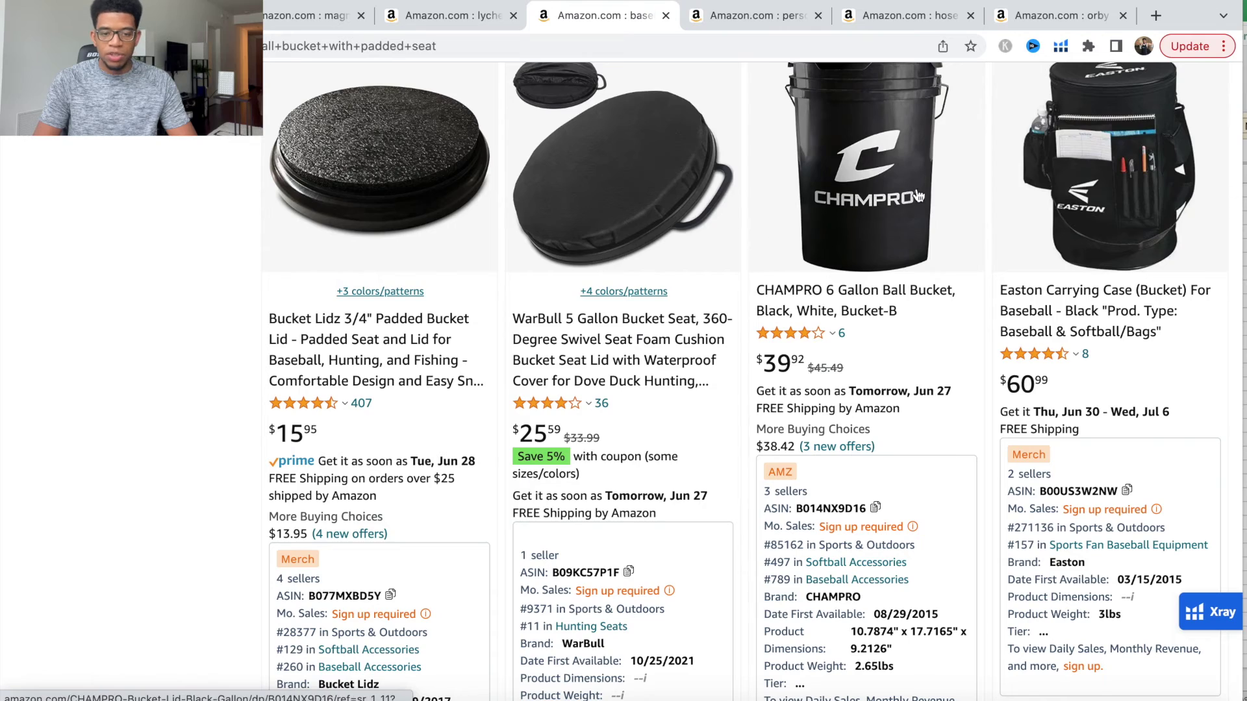
scroll(913, 185, "down", 8)
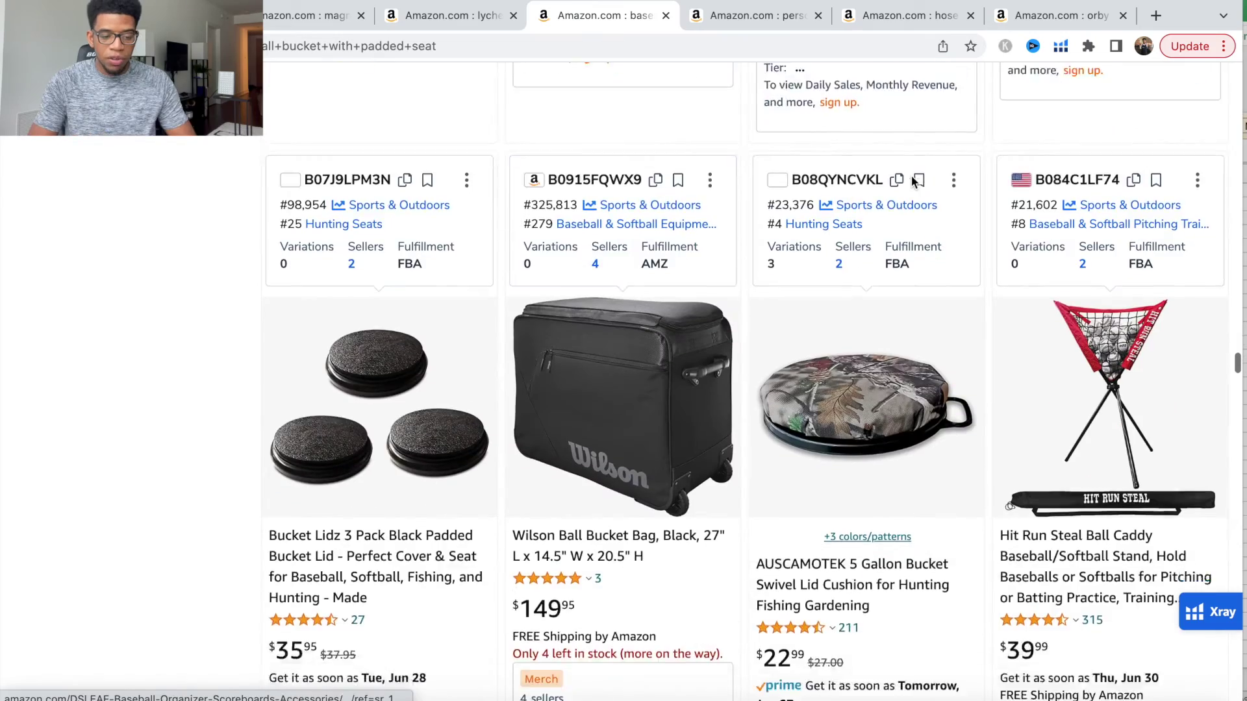
scroll(913, 182, "down", 3)
Run Xray on the "baseball bucket with padded seat" search, examine search volume, per-product revenue and review counts, and close the analysis.
left_click(1063, 47)
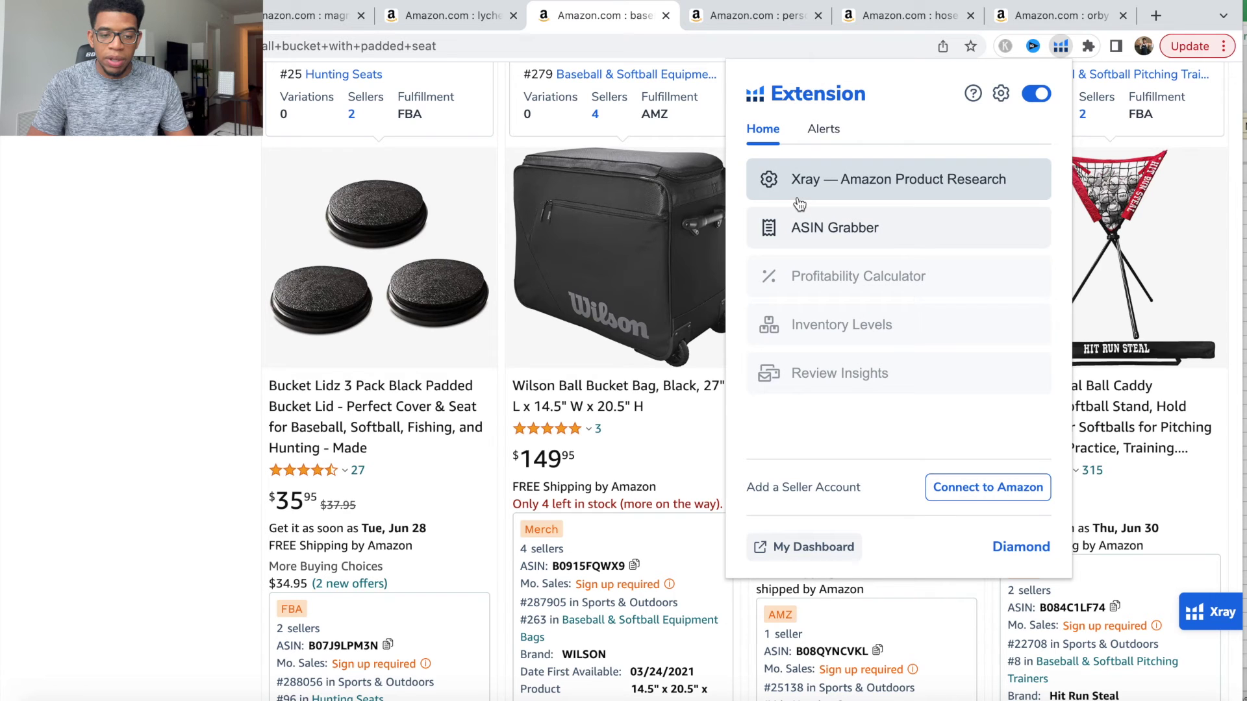
left_click(903, 182)
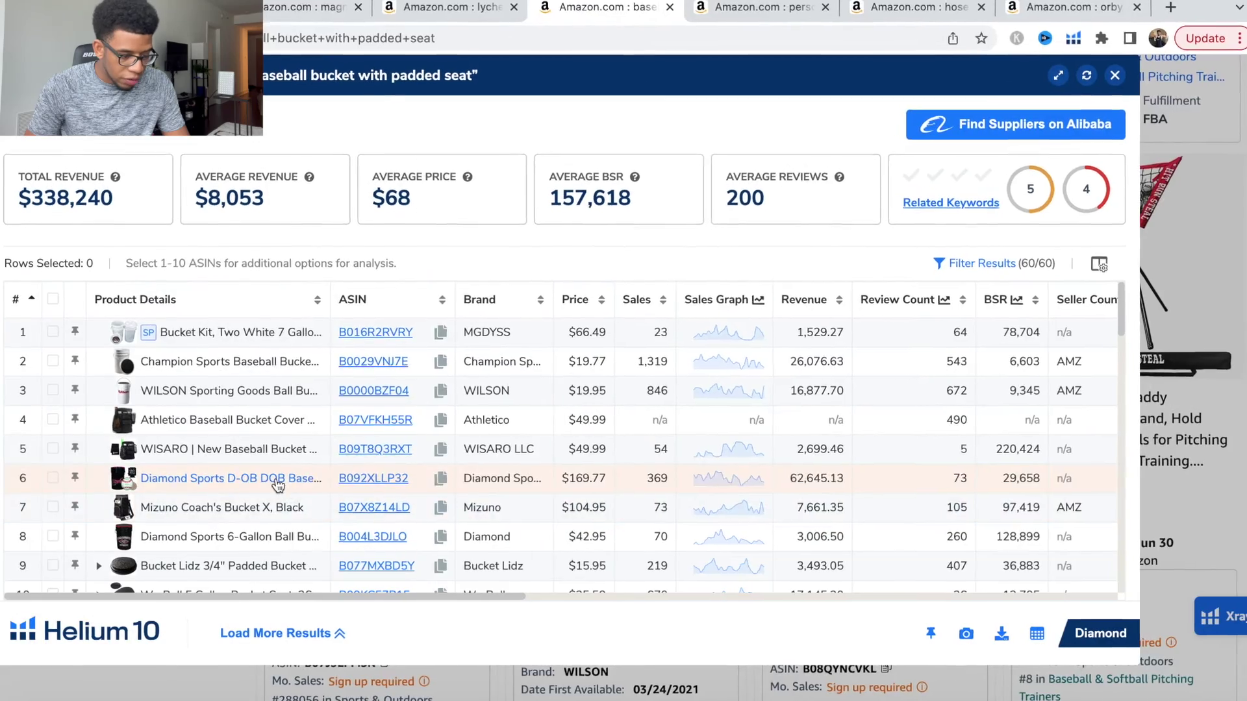
mouse_move(302, 478)
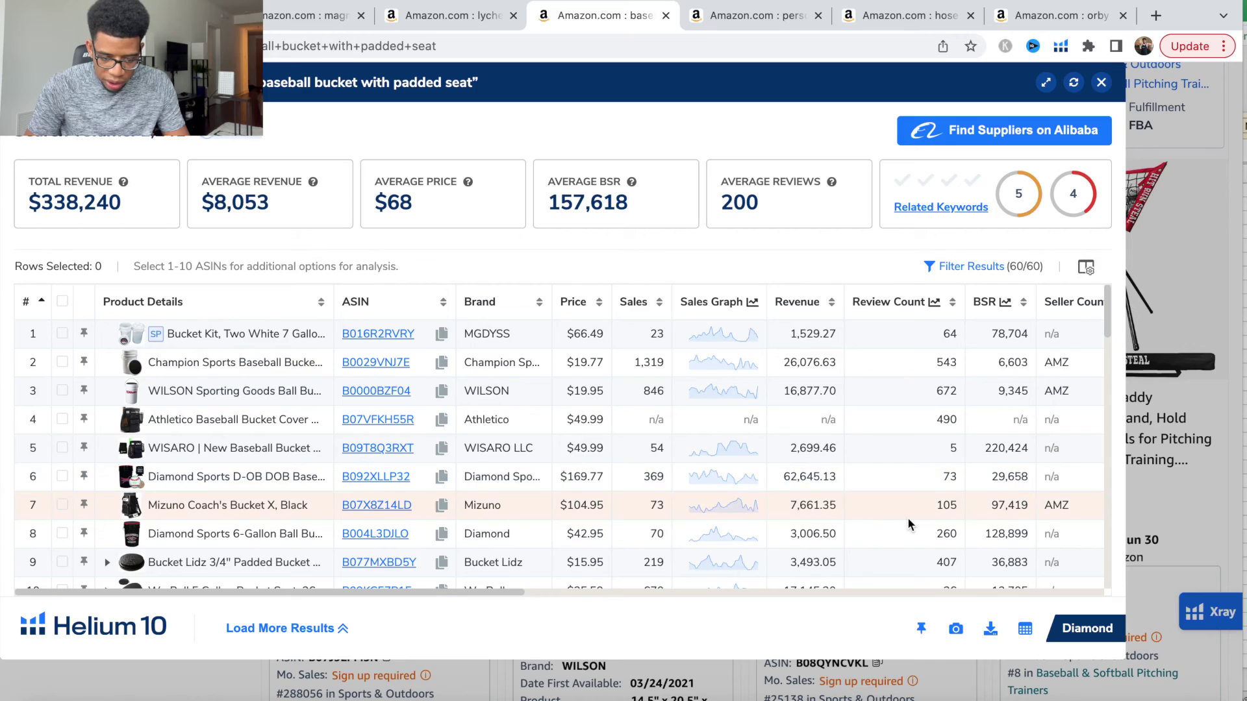
scroll(909, 525, "down", 1)
scroll(908, 524, "down", 3)
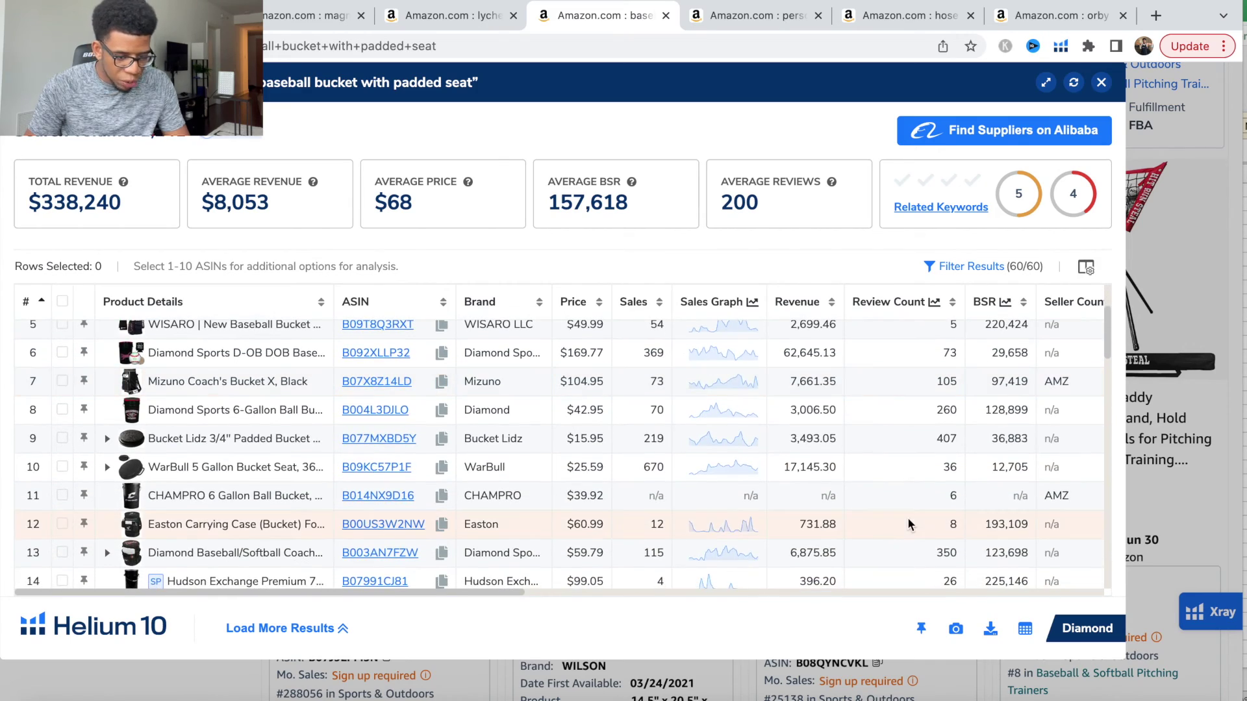
mouse_move(191, 413)
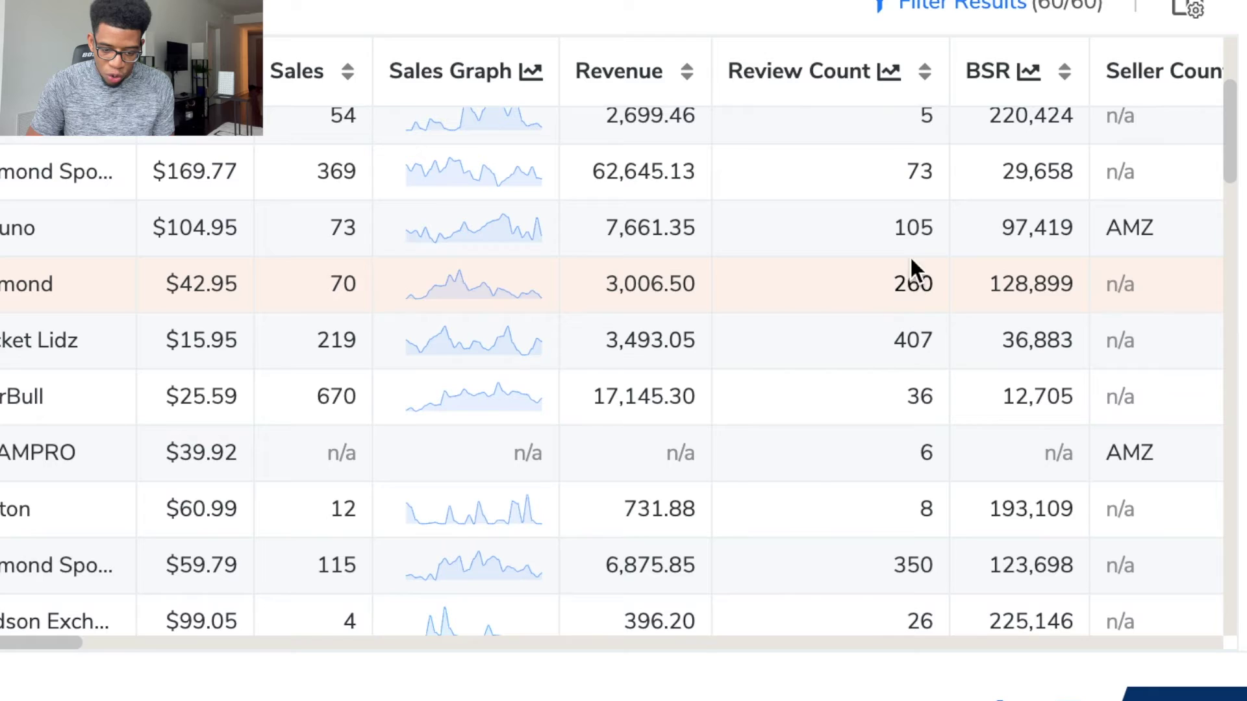
scroll(906, 496, "down", 1)
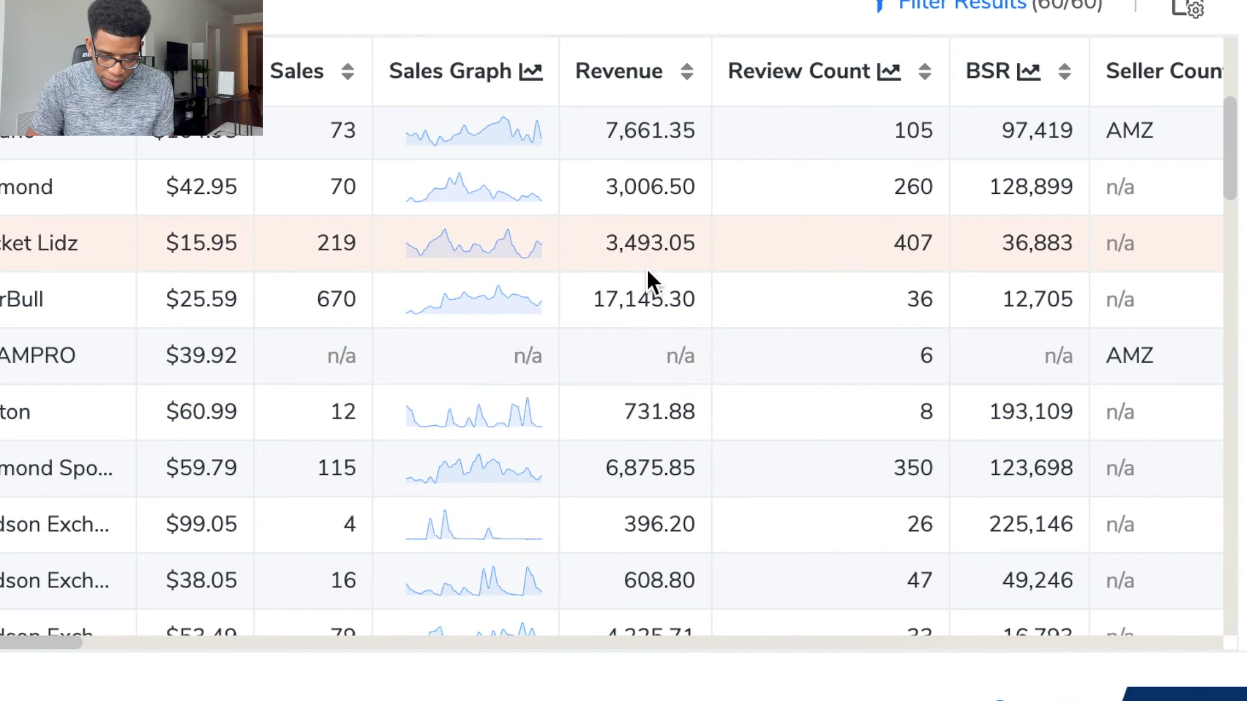
scroll(815, 445, "down", 1)
scroll(815, 444, "down", 1)
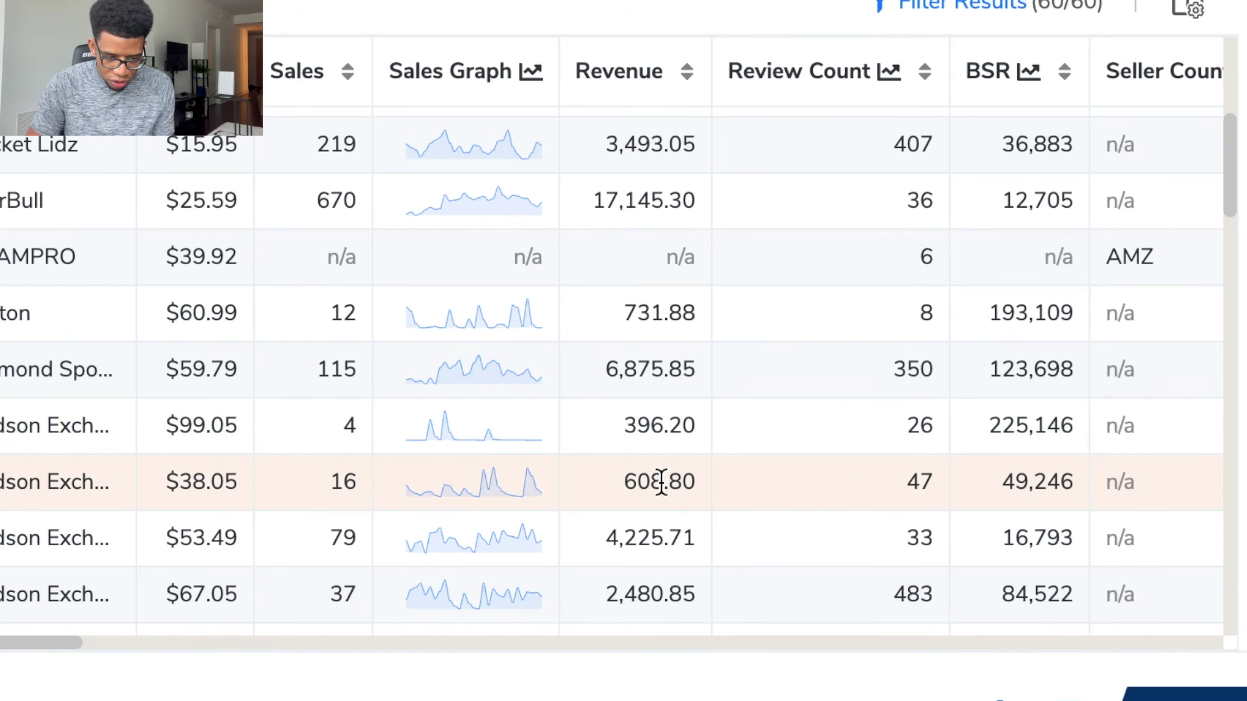
scroll(669, 480, "down", 3)
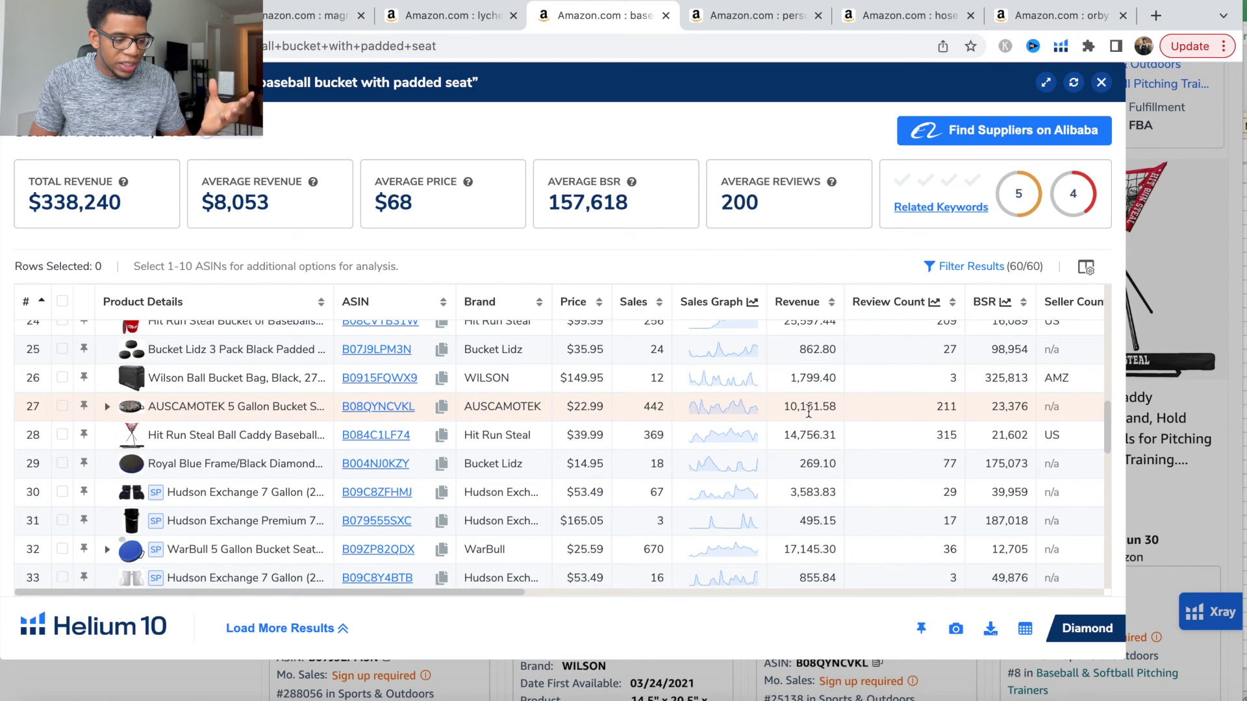
scroll(808, 410, "down", 5)
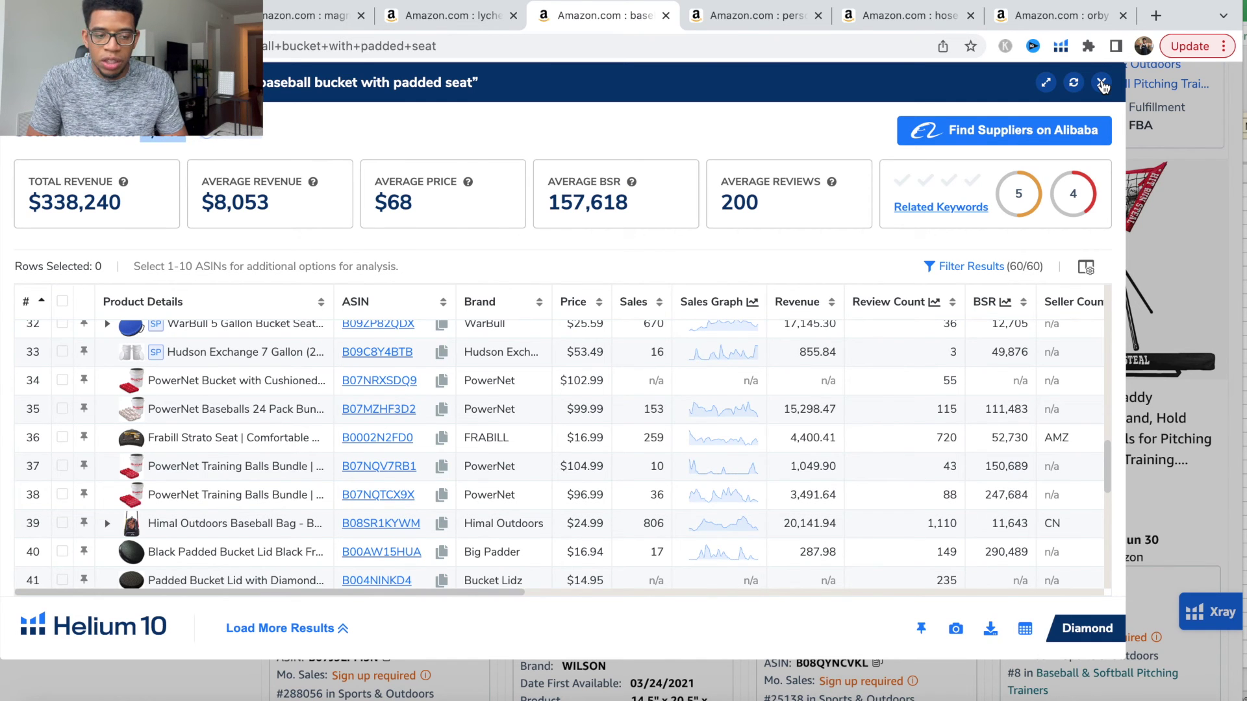
left_click(1102, 85)
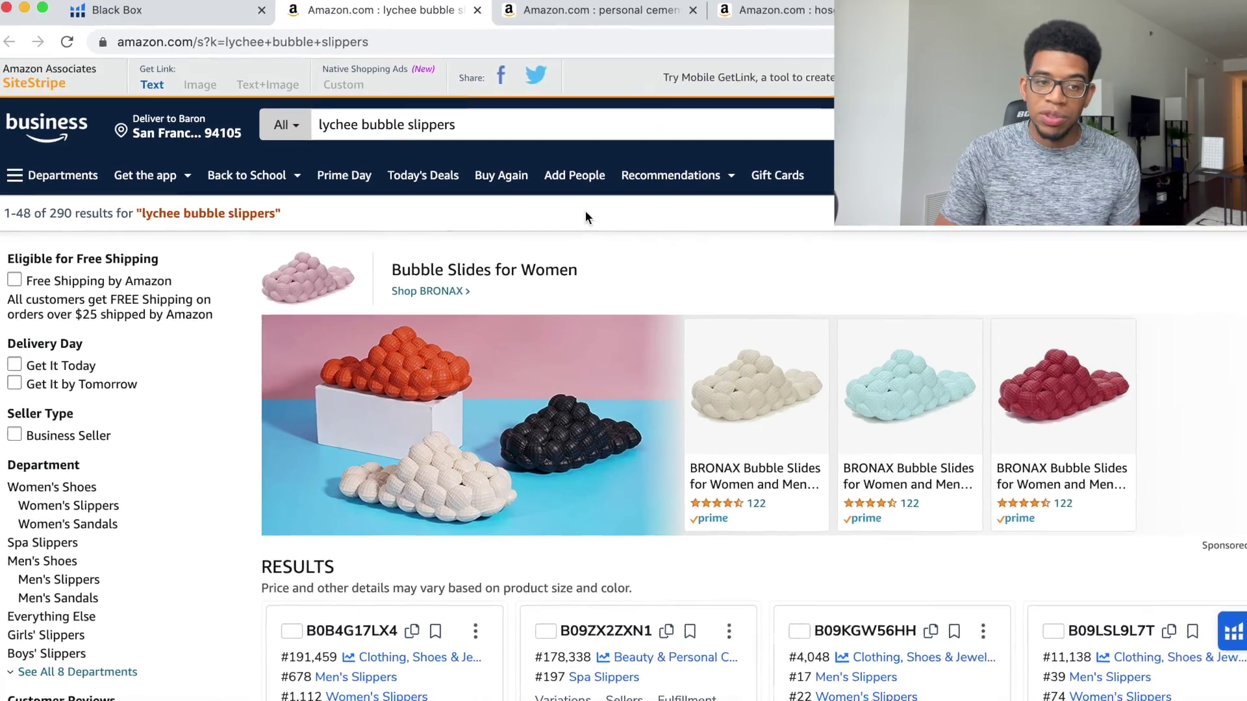
Check the result count for "lychee bubble slippers" and the prices and review counts of the first row of listings.
scroll(582, 209, "down", 1)
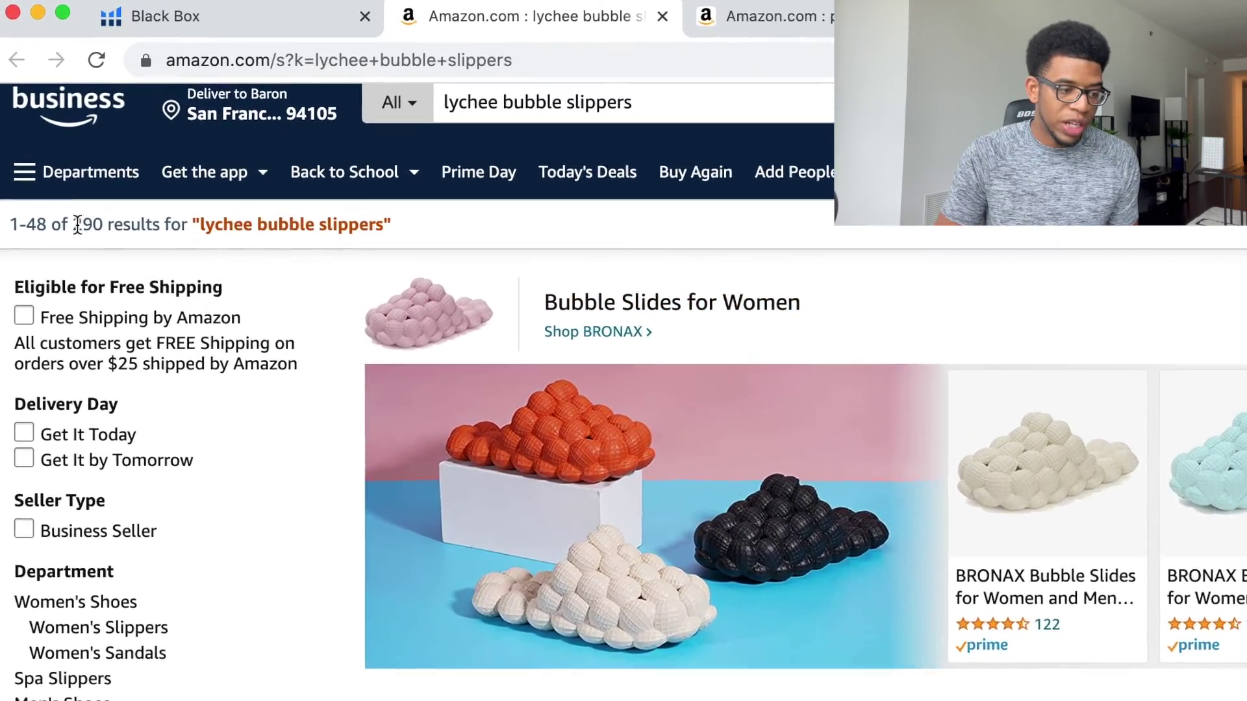
left_click_drag(51, 160, 59, 160)
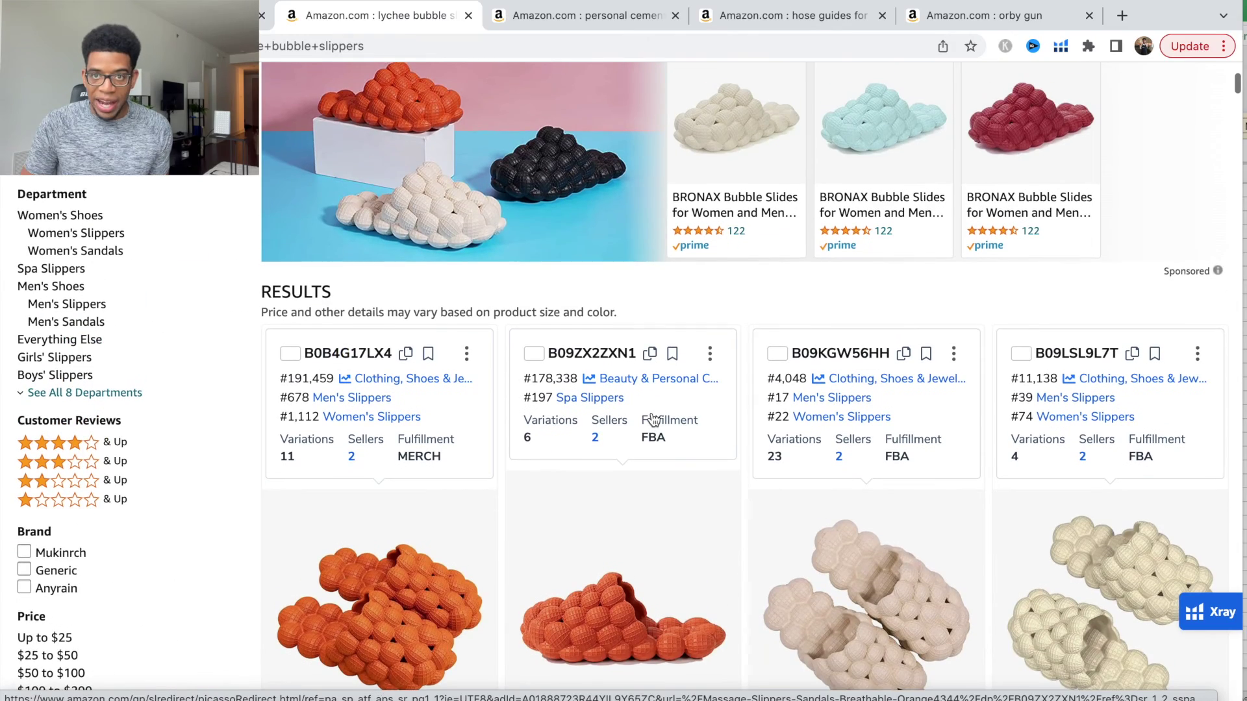
scroll(652, 419, "down", 1)
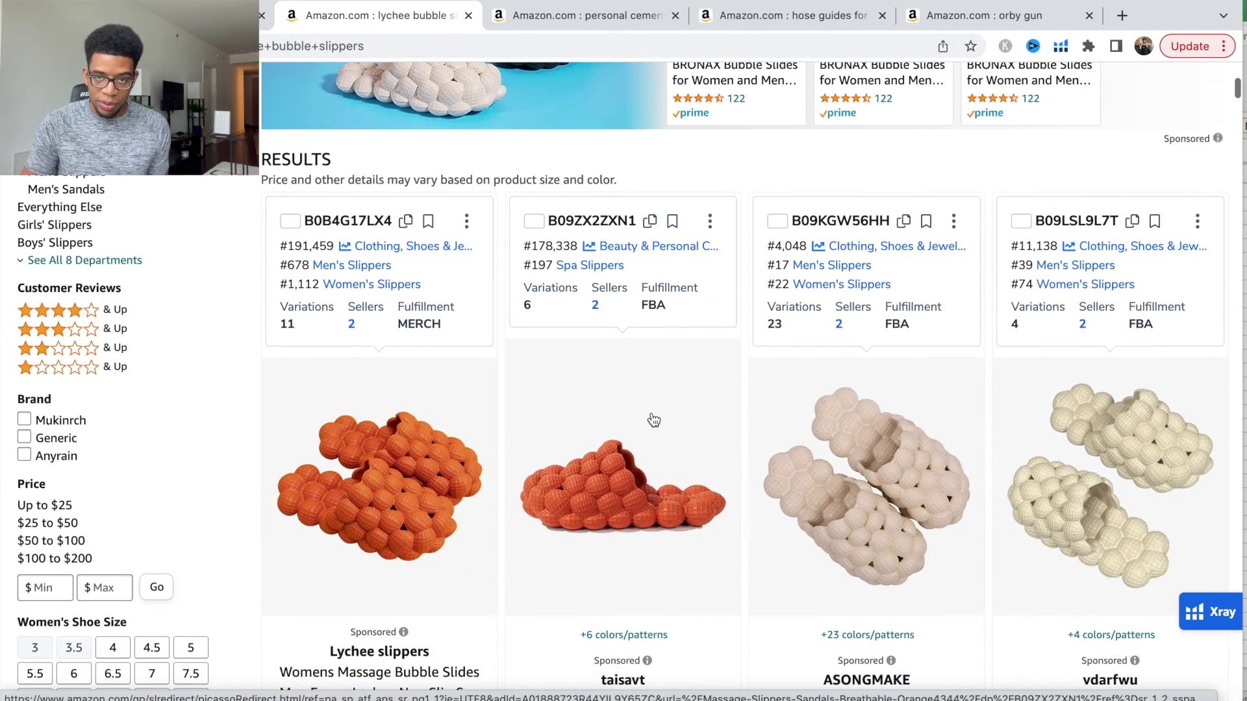
scroll(654, 420, "down", 2)
scroll(653, 419, "down", 1)
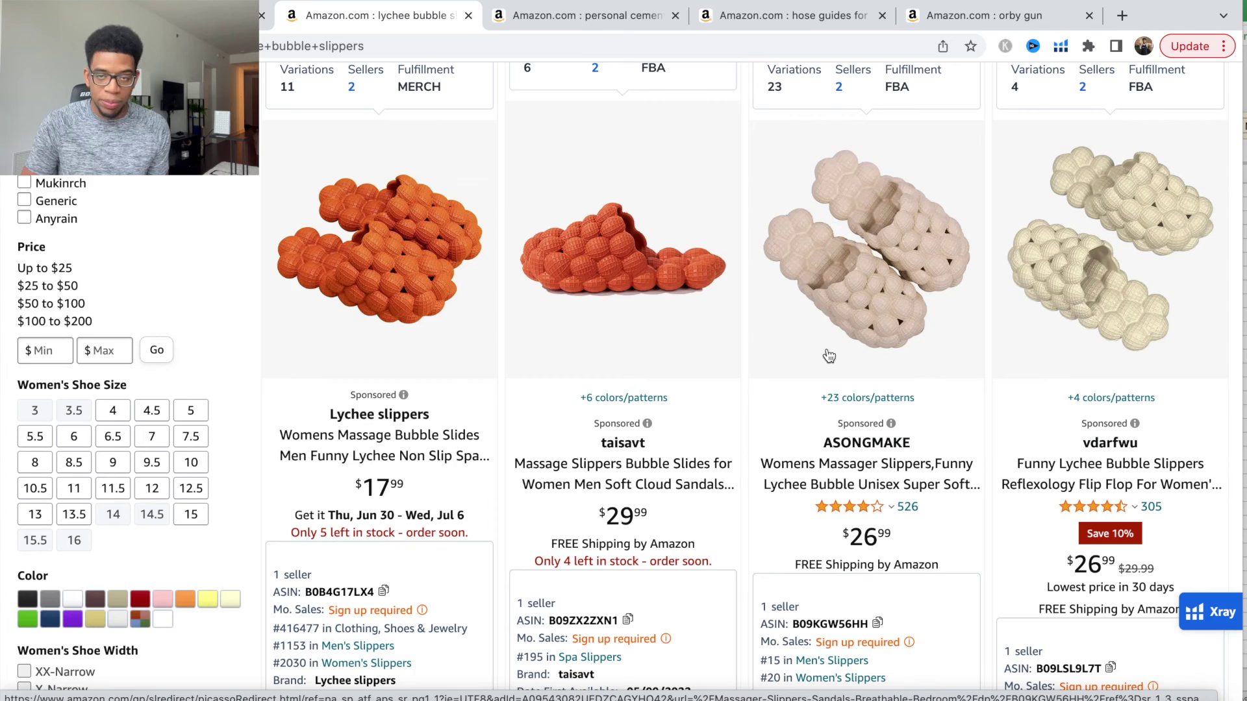
scroll(821, 324, "down", 2)
Compare review counts, prices and first-available dates of the next lychee slipper rows, from Mukinrch through the second ASONGMAKE listing.
scroll(468, 114, "down", 9)
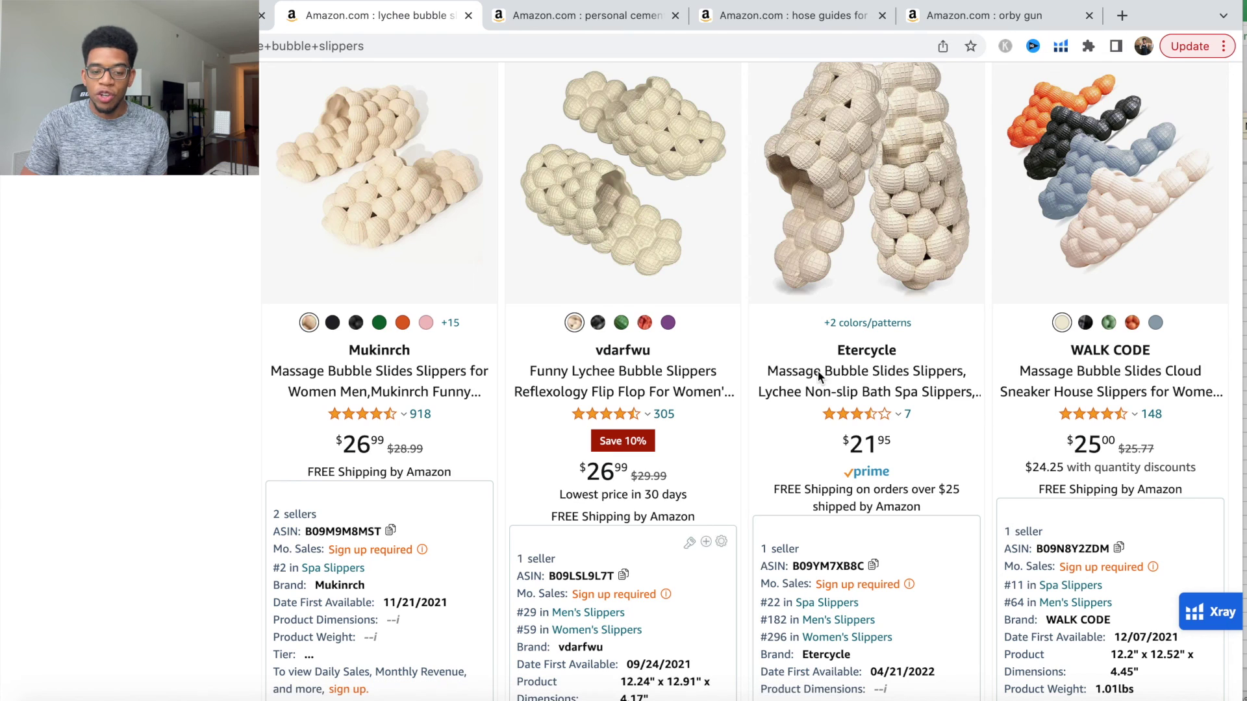
scroll(817, 371, "down", 12)
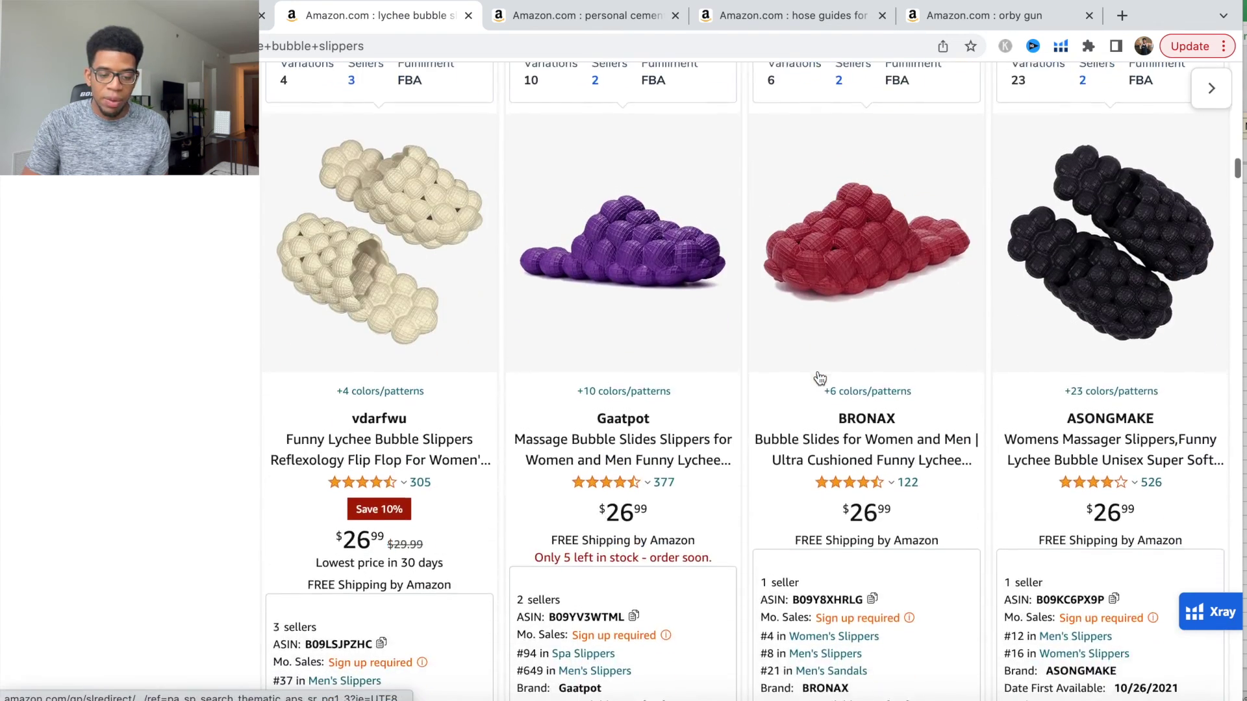
scroll(820, 378, "down", 1)
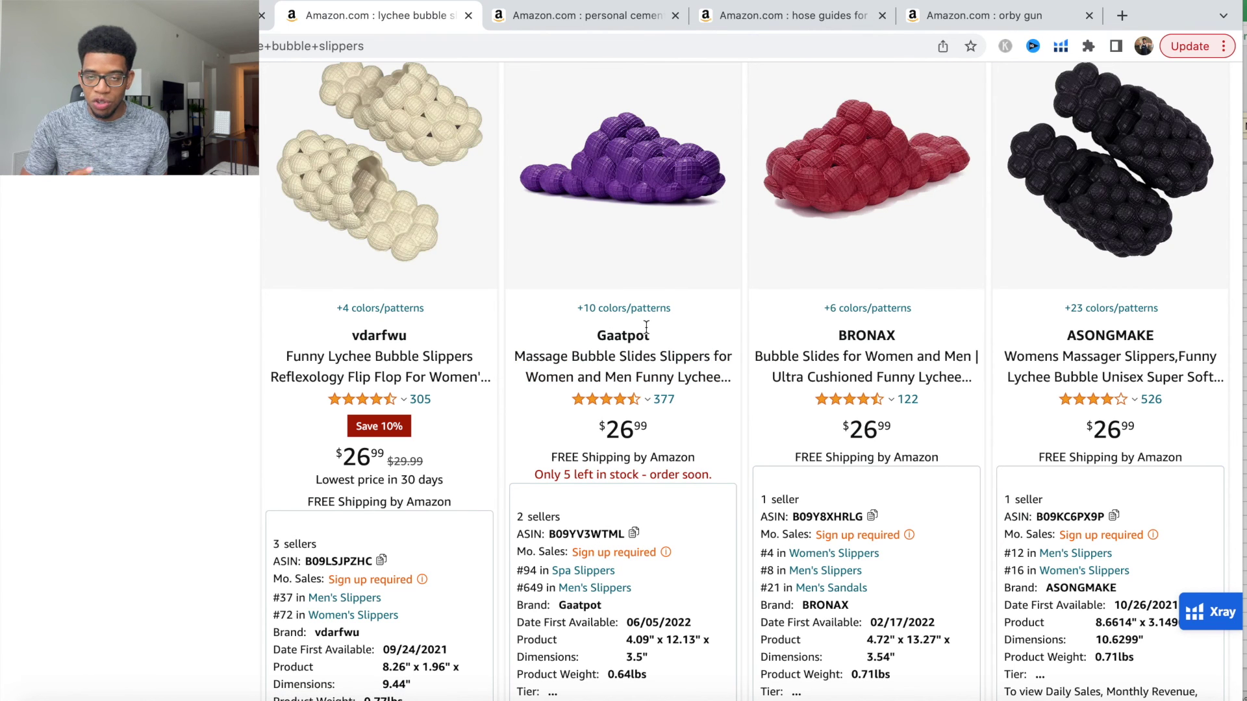
scroll(646, 326, "down", 5)
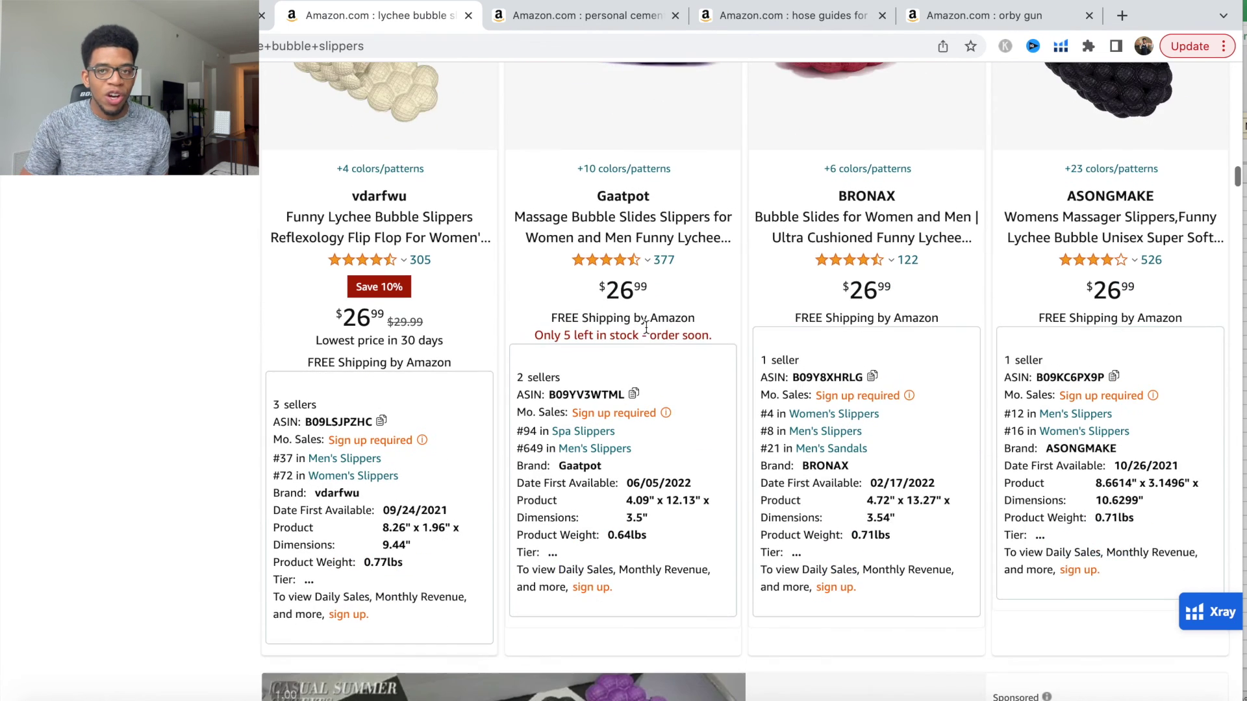
scroll(646, 326, "down", 5)
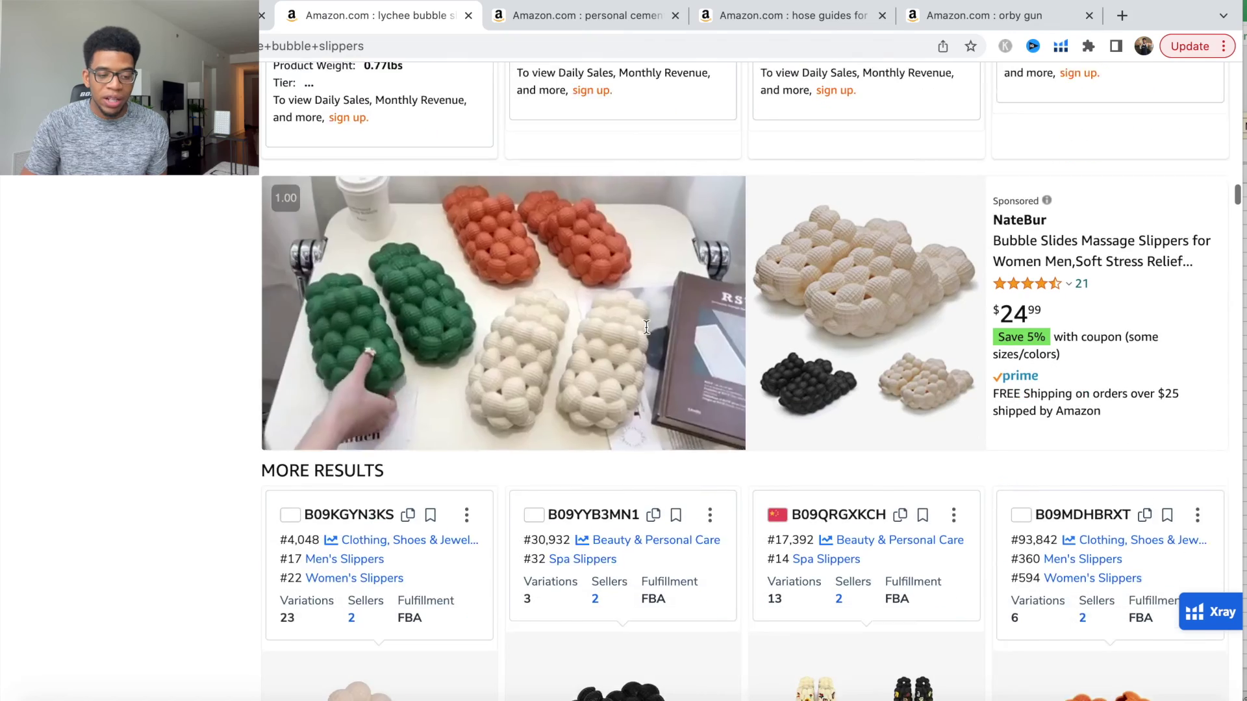
Examine designs, prices and review counts of the slipper listings under More Results for weakly reviewed or differentiated competitors.
scroll(595, 396, "down", 10)
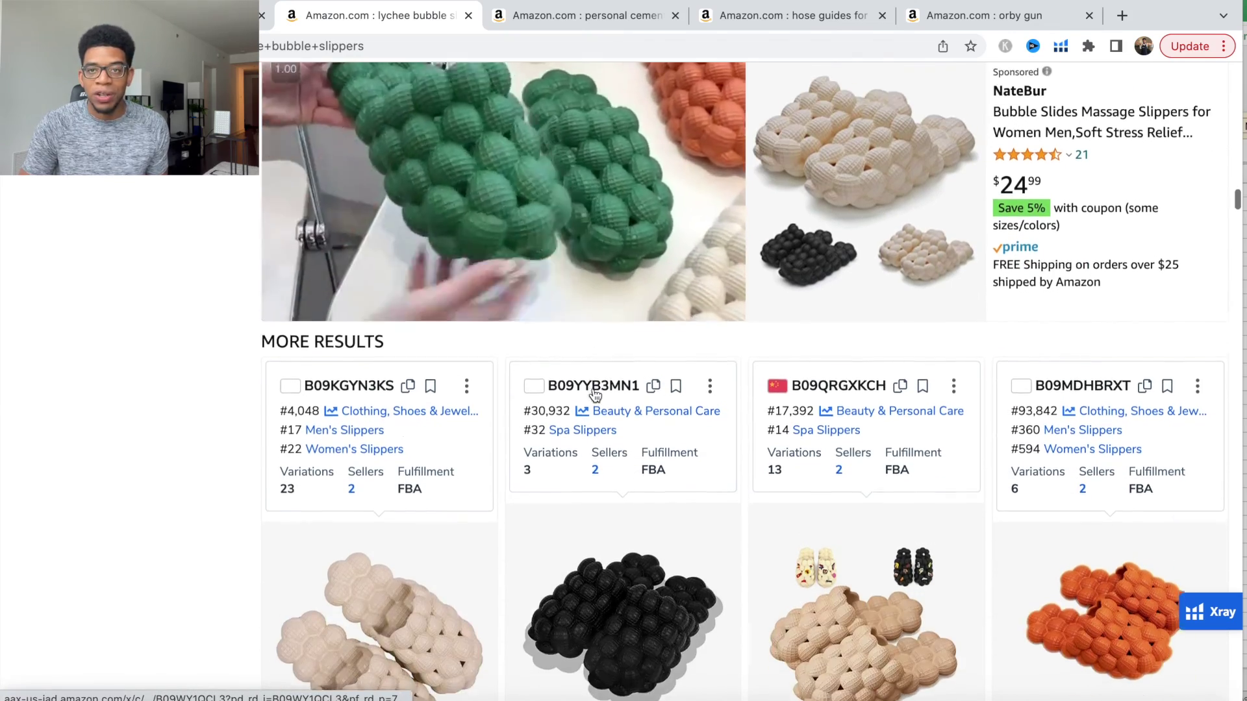
scroll(595, 394, "down", 1)
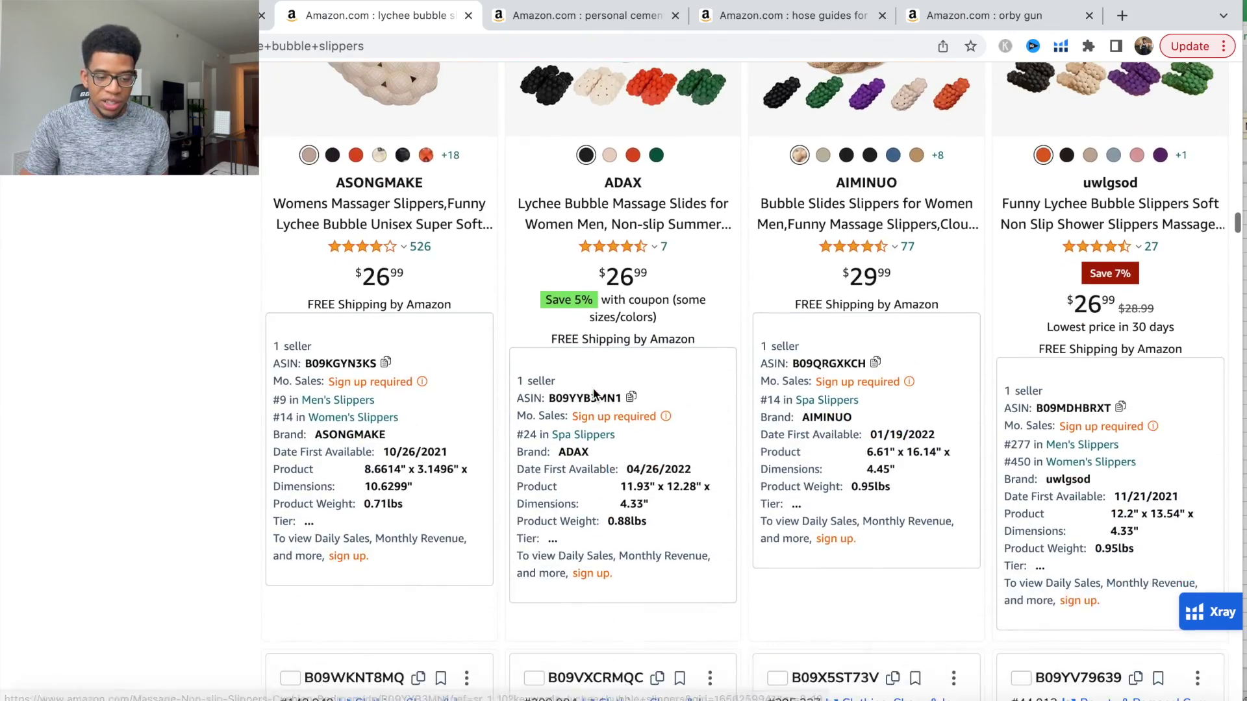
scroll(747, 337, "up", 2)
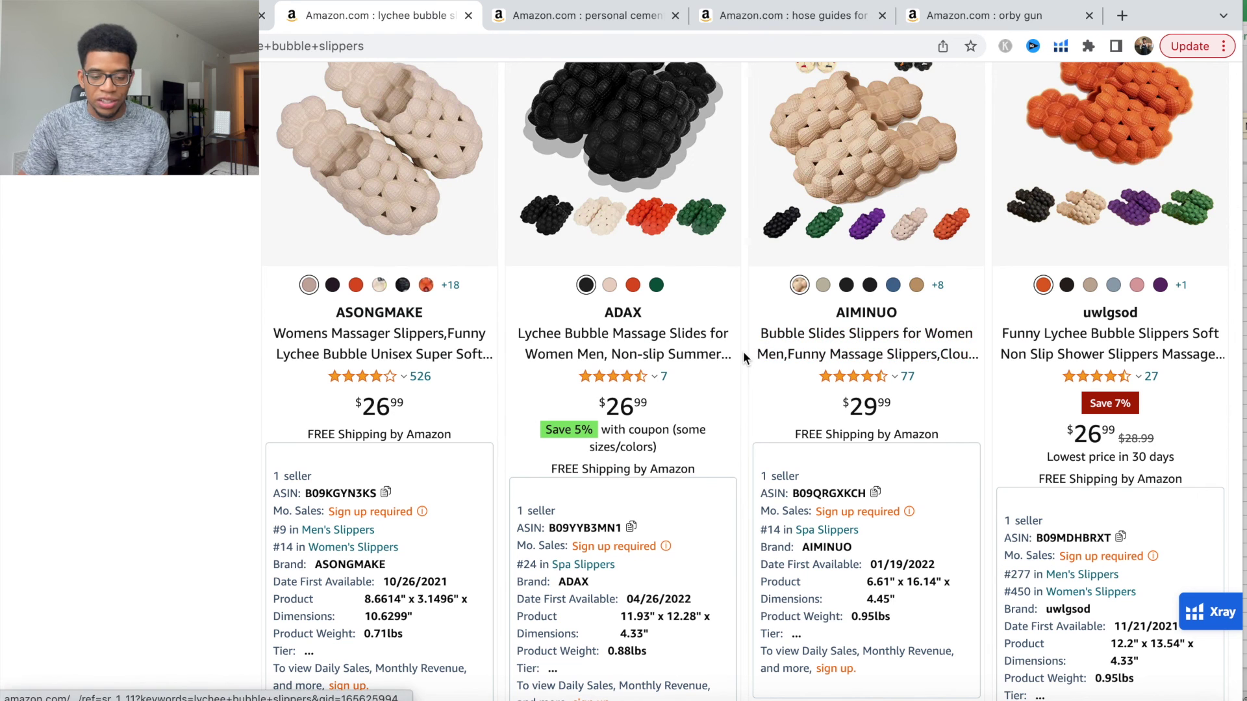
scroll(743, 352, "down", 1)
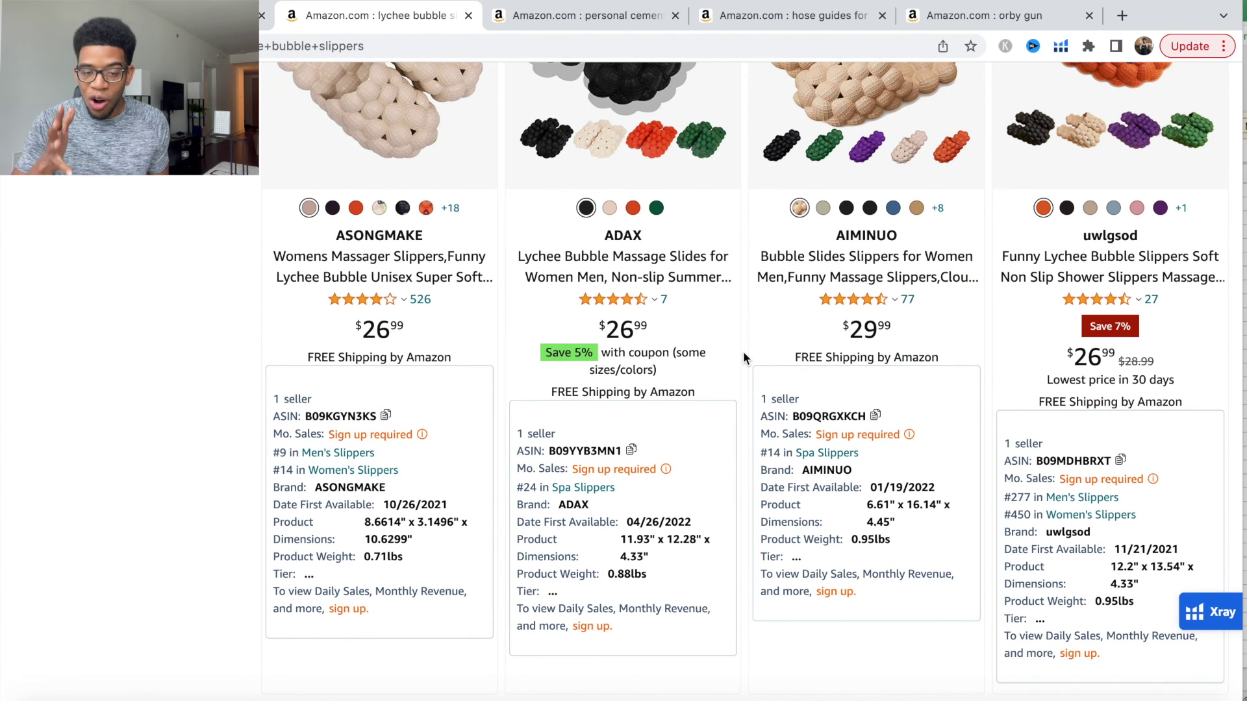
scroll(871, 365, "down", 10)
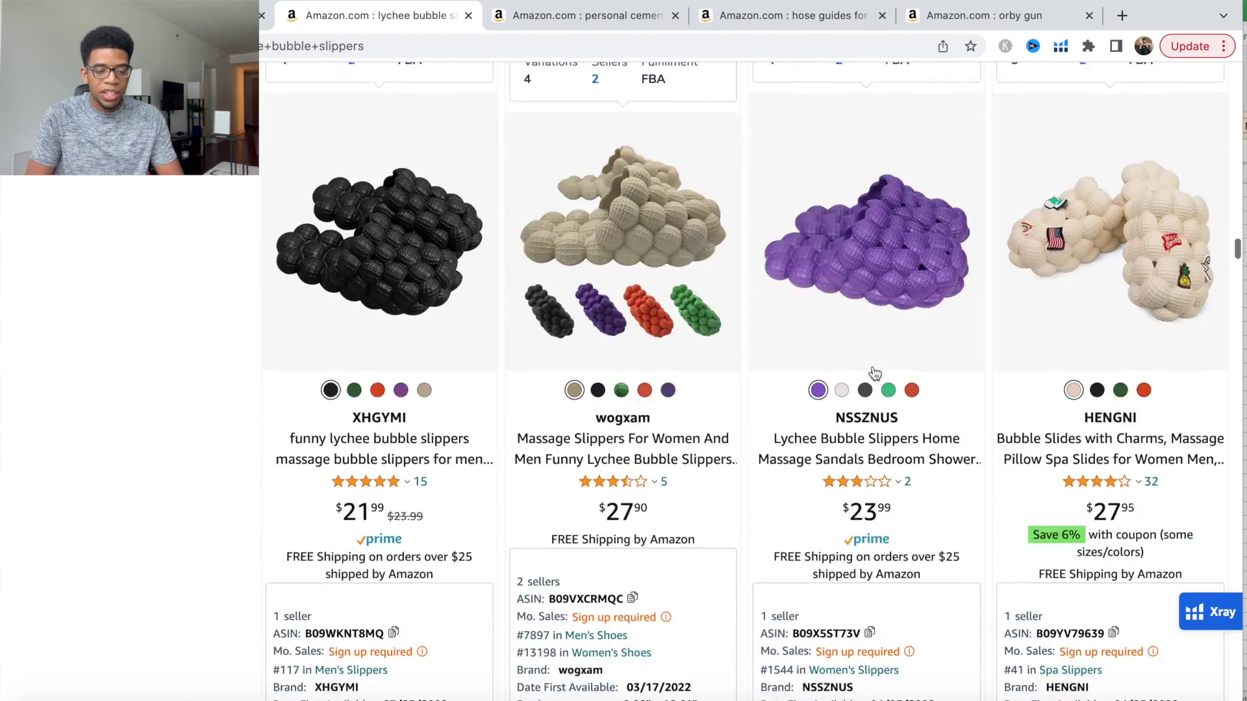
scroll(873, 372, "down", 10)
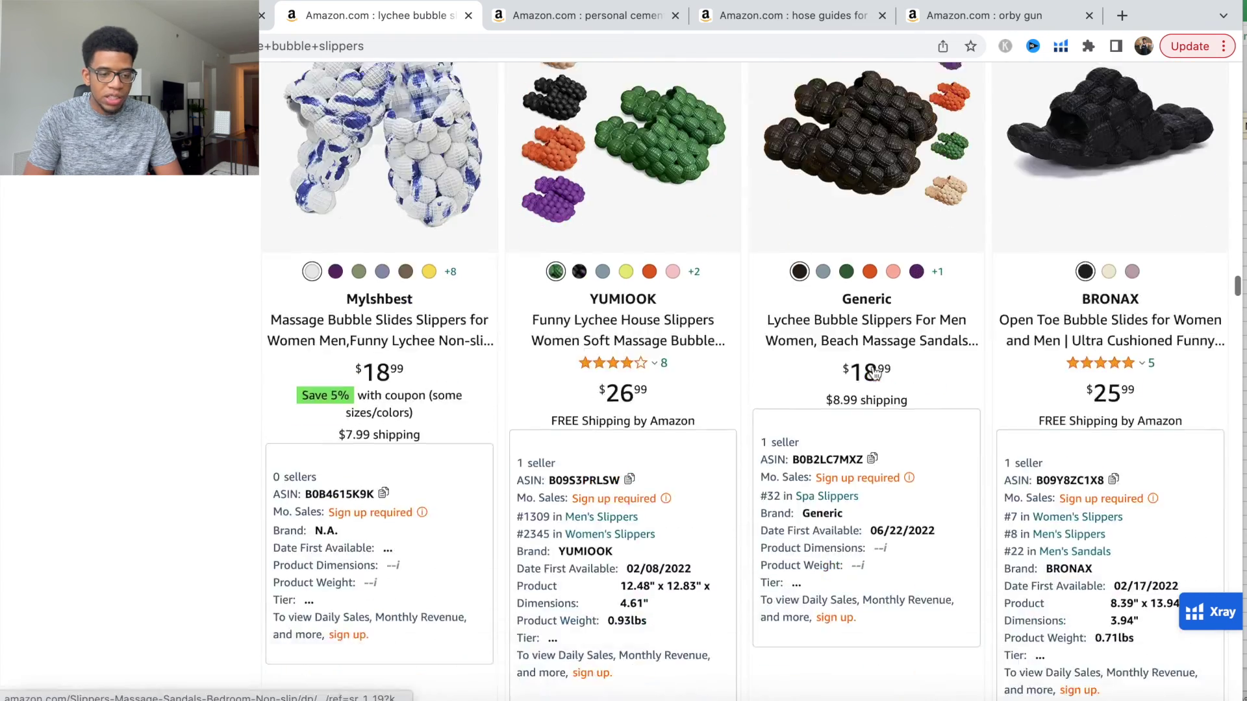